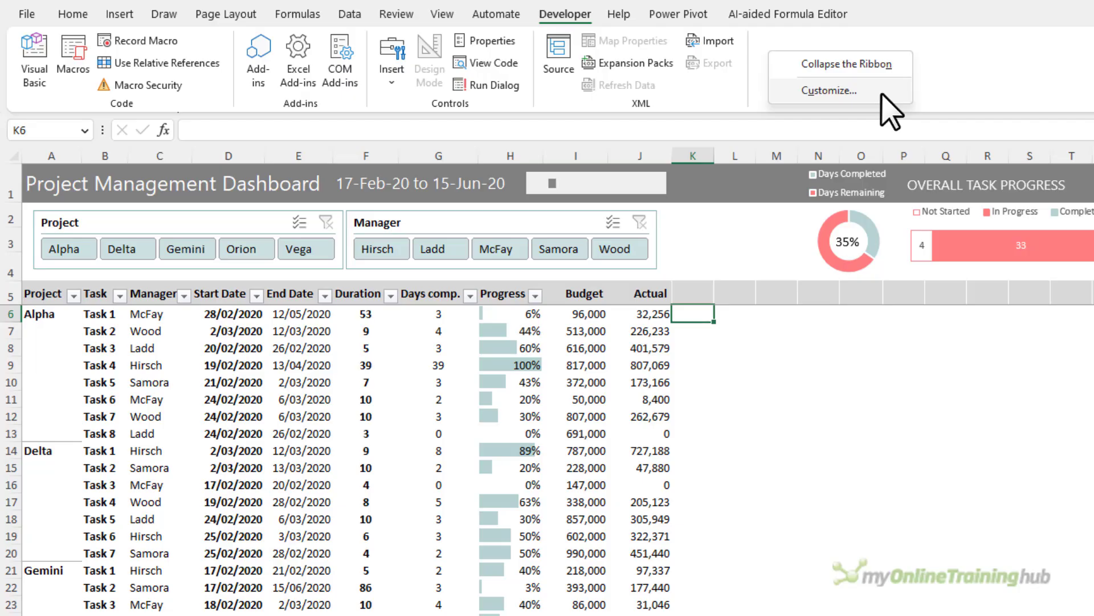
Check in the ribbon customization options that the Developer tab is enabled.
click(883, 95)
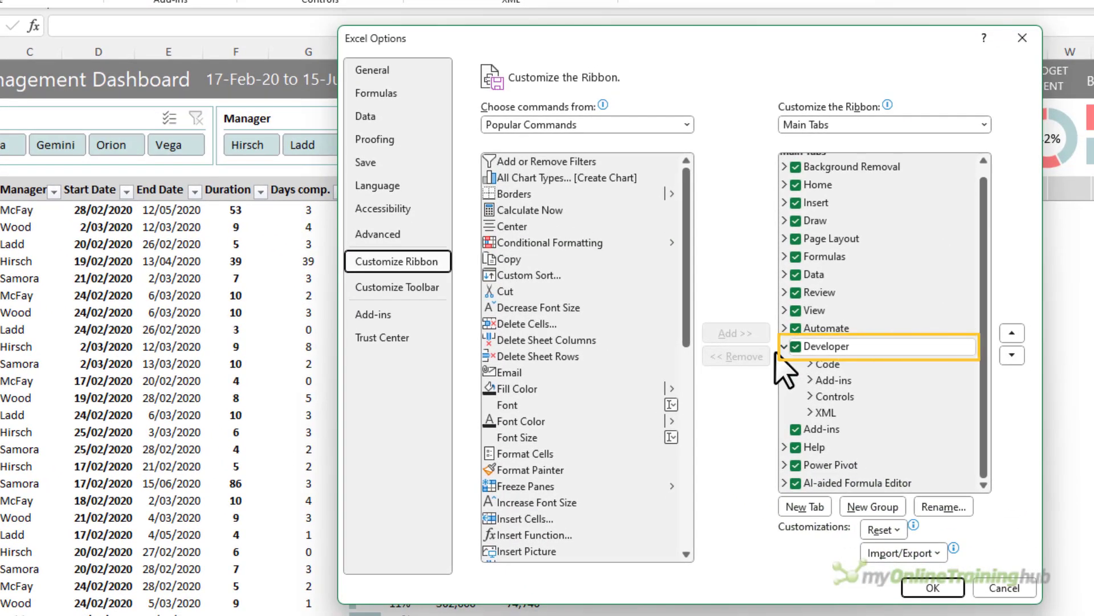
click(932, 587)
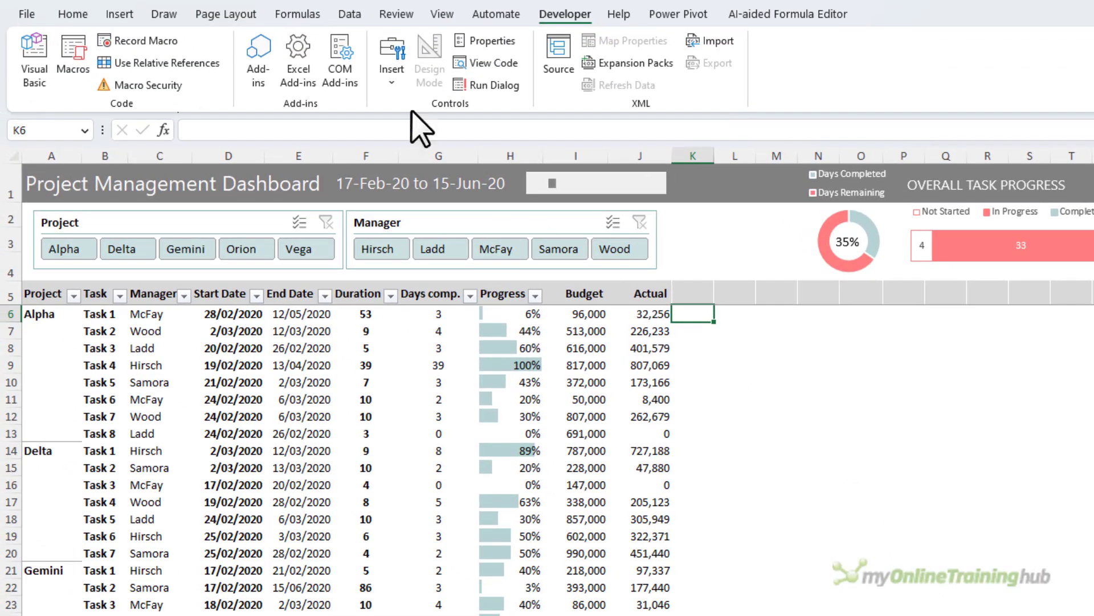
Insert a form-control group box beside the Manager slicer, spanning about columns K to M, and label it "Display Period".
click(342, 49)
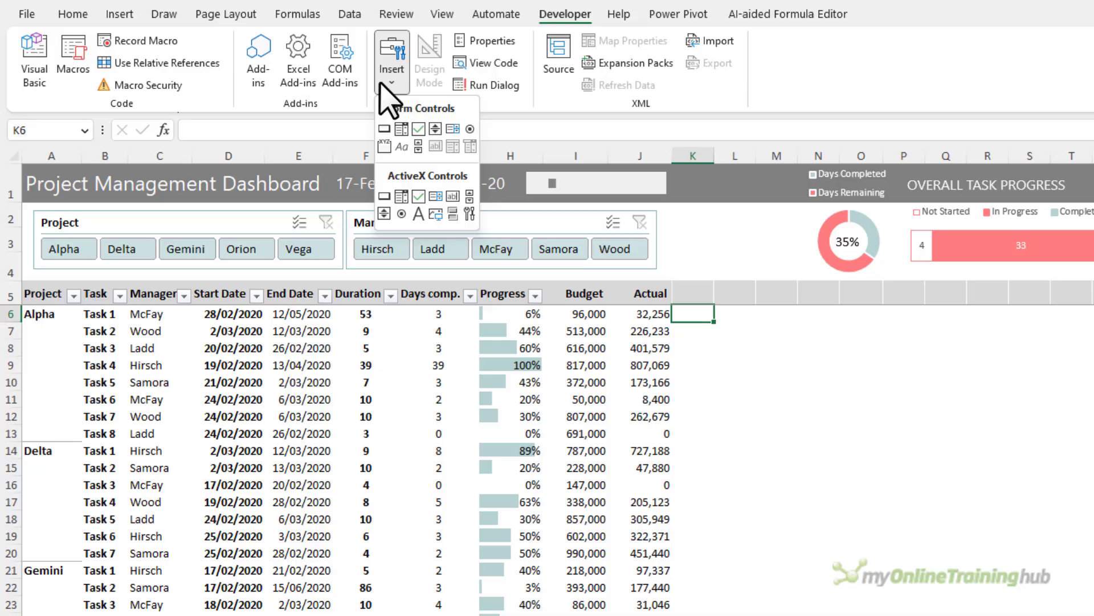
click(385, 148)
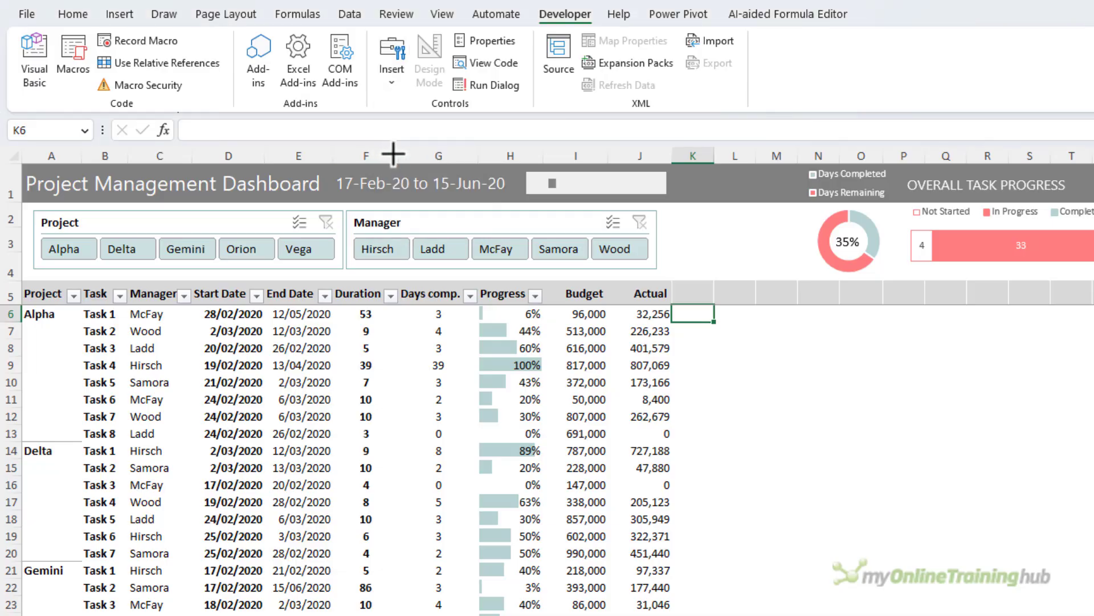
drag(672, 207, 784, 274)
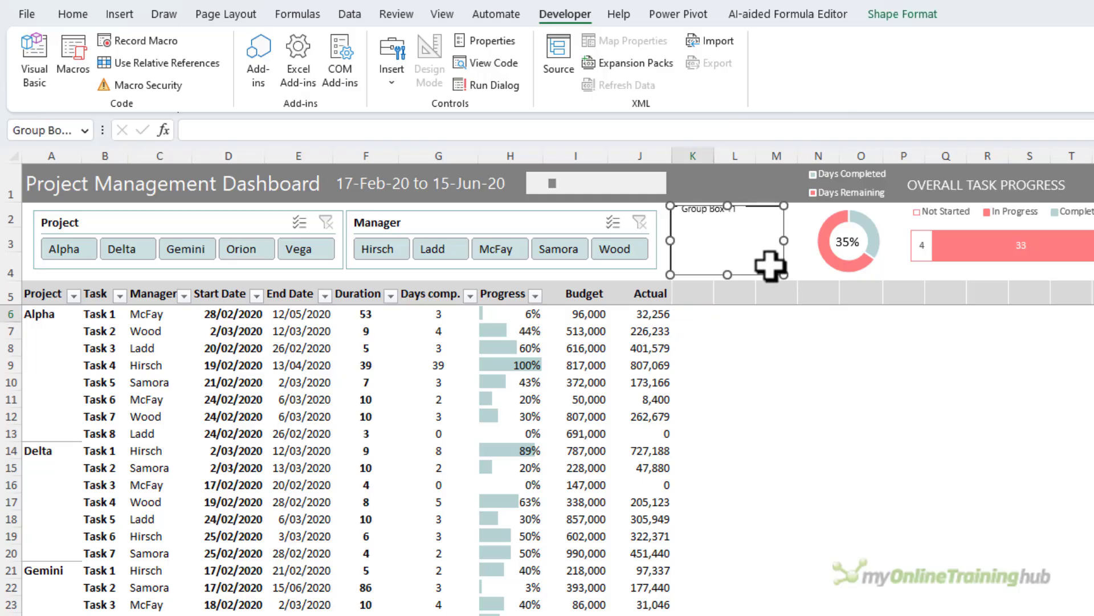
click(695, 209)
key(ctrl+a)
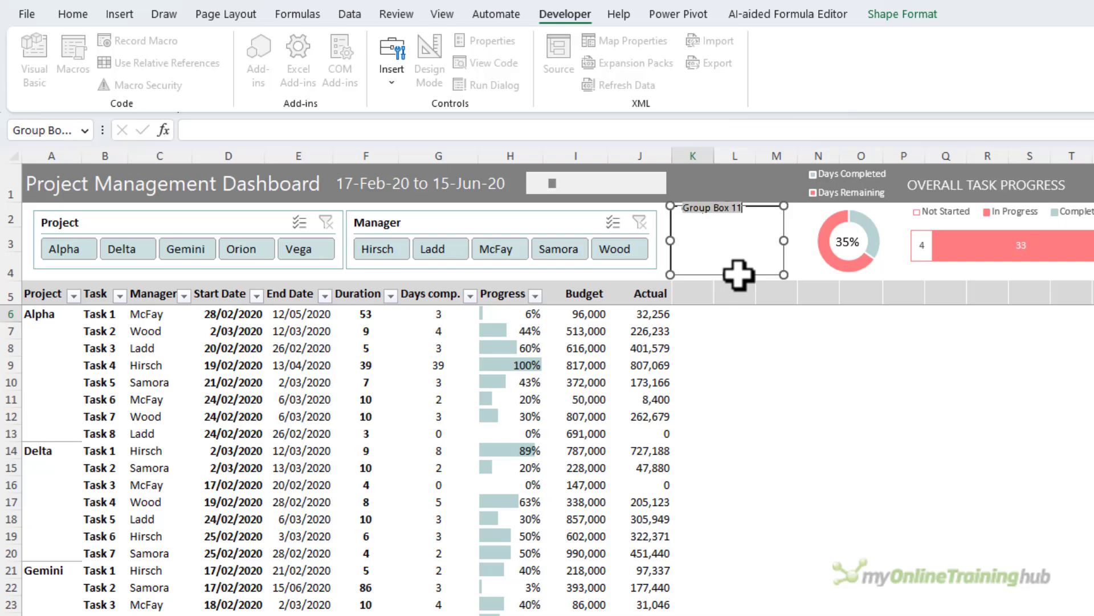
text(Display Period)
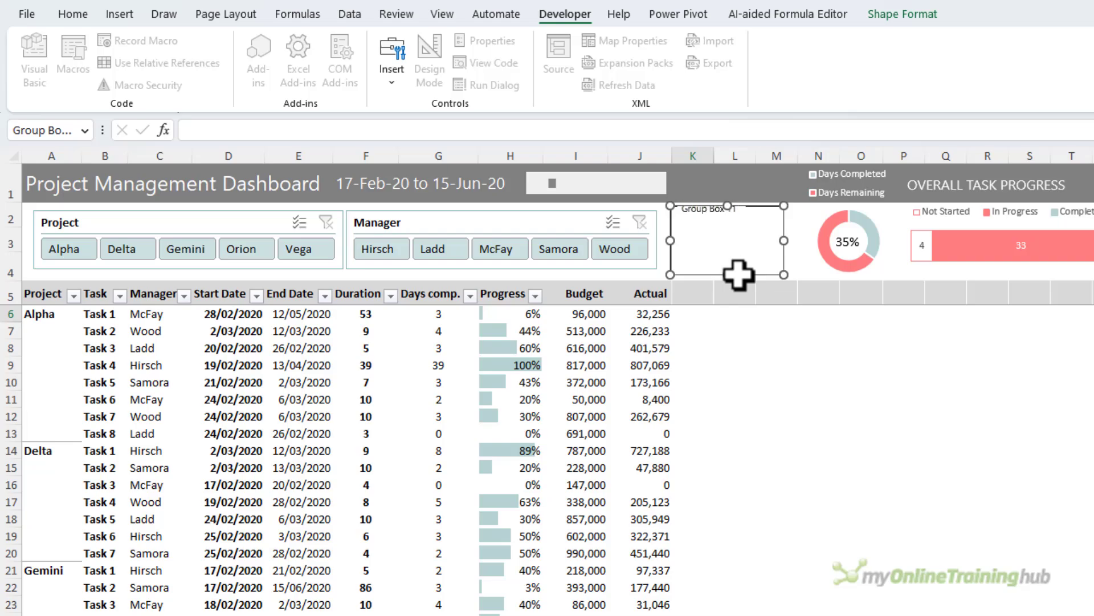
key(Escape)
key(Escape)
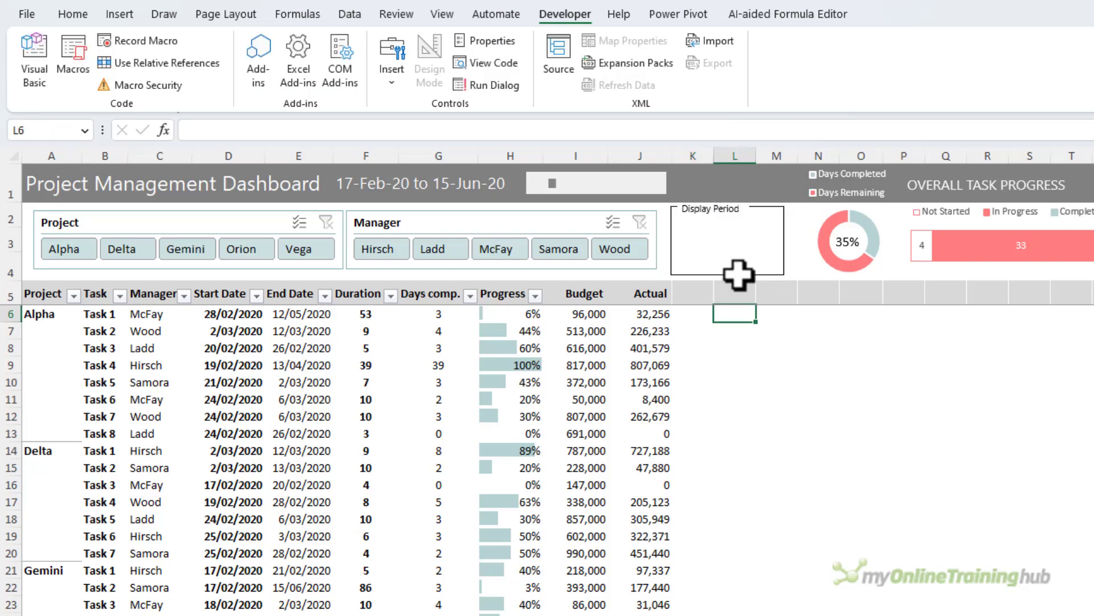
Insert a form-control option button at the top of the Display Period group box and label it "Daily".
click(396, 81)
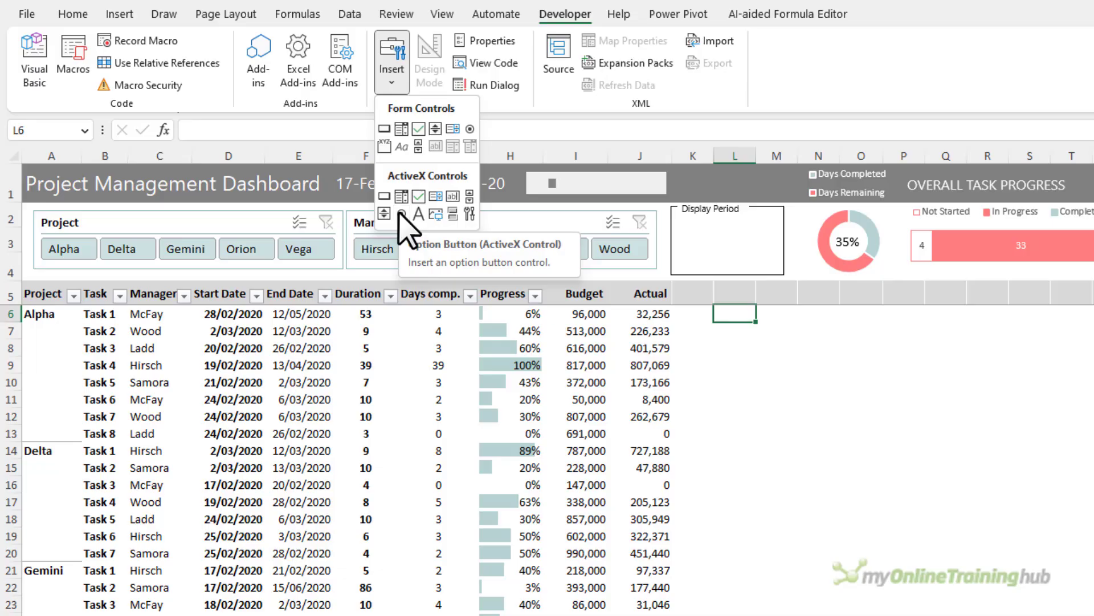
click(468, 130)
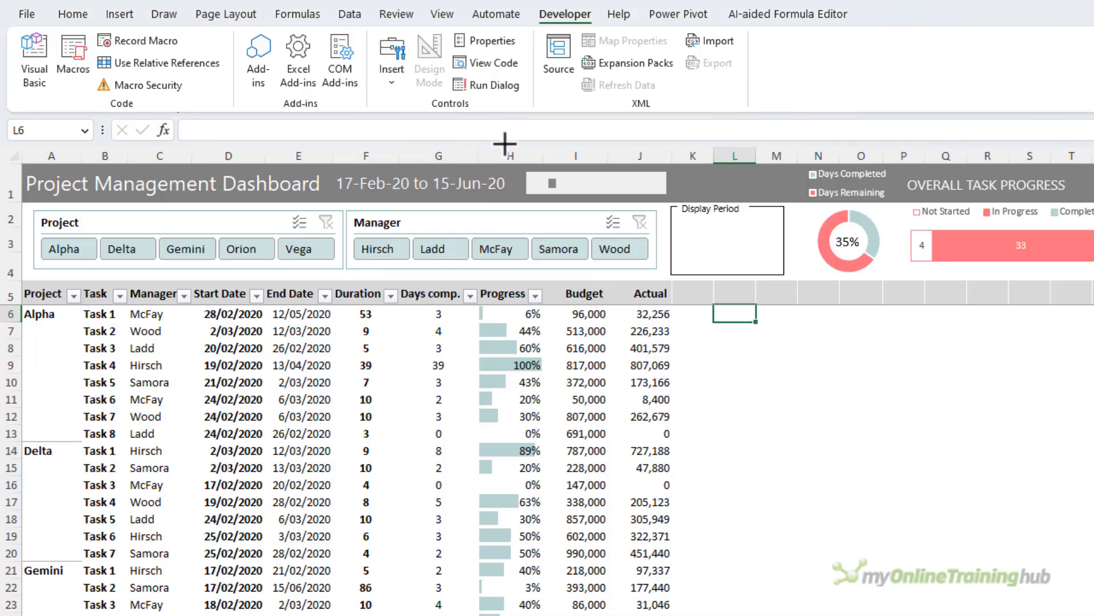
drag(675, 209, 775, 231)
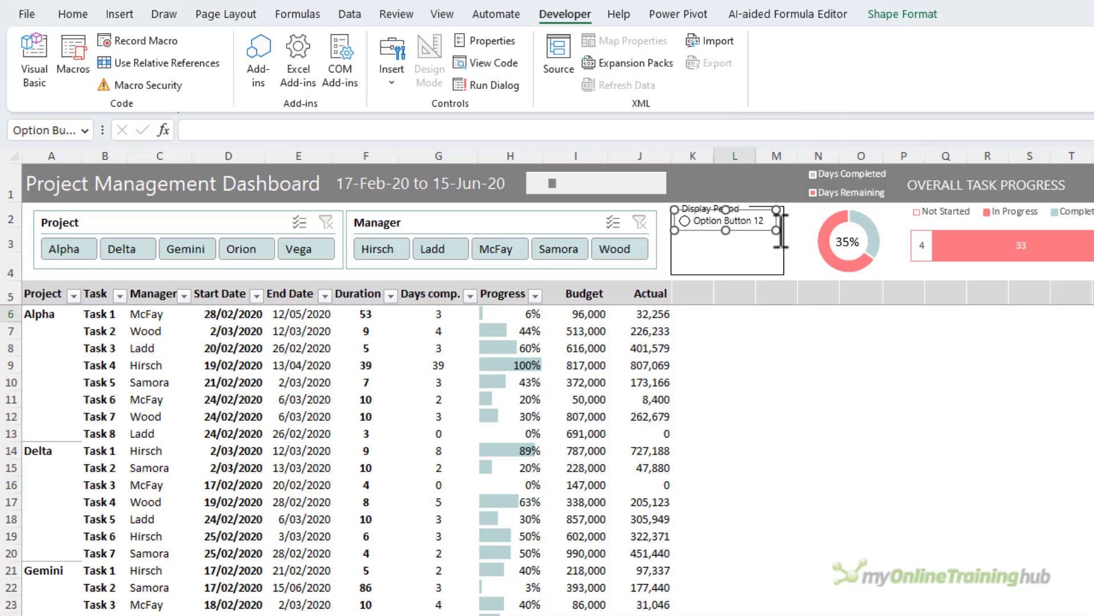
click(700, 220)
key(ctrl+a)
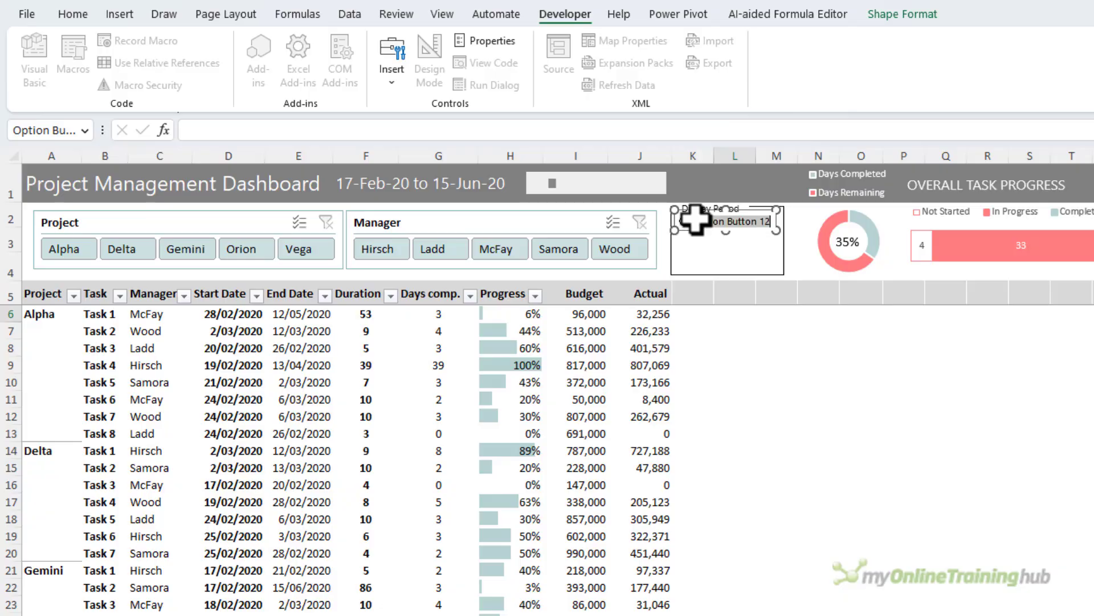
click(715, 220)
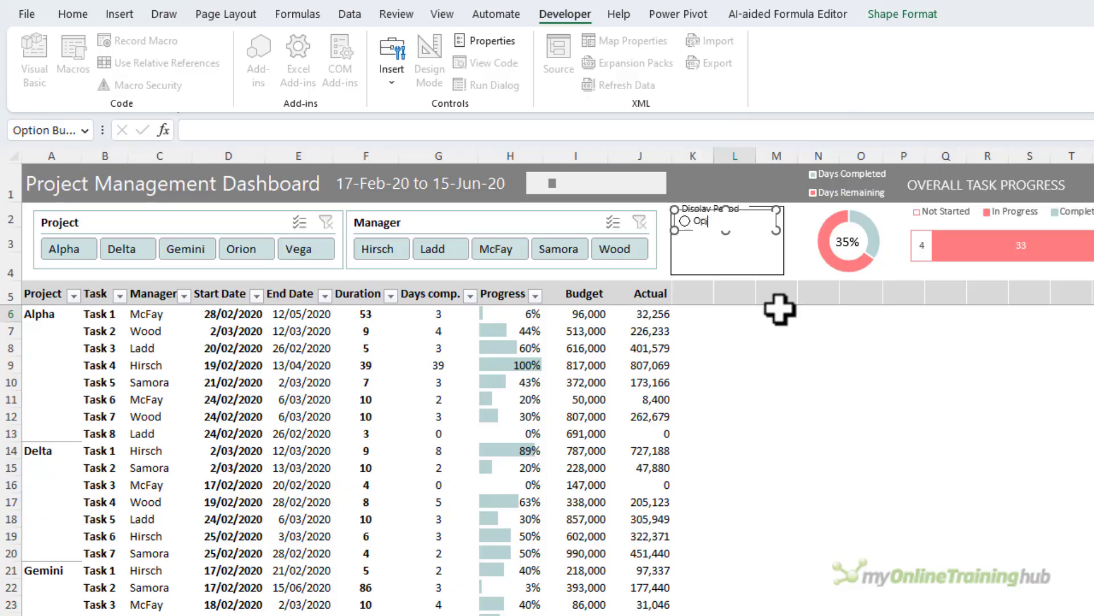
key(ctrl+a)
text(Daily)
Duplicate the Daily option button twice below it inside the group box and label the copies "Weekly" and "Monthly".
ctrl+click(705, 226)
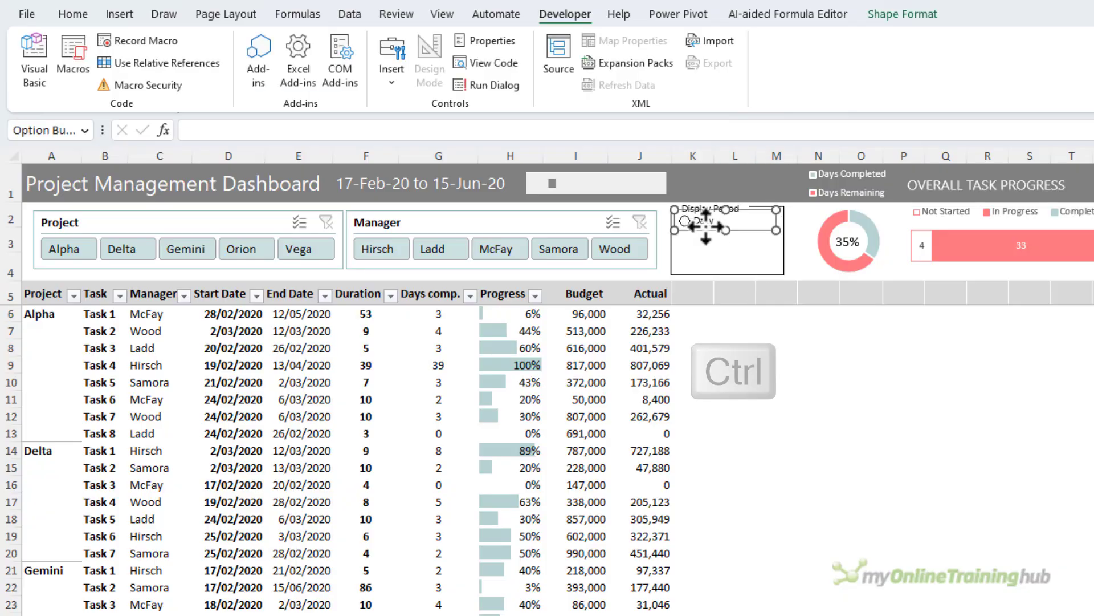
drag(707, 233, 707, 271)
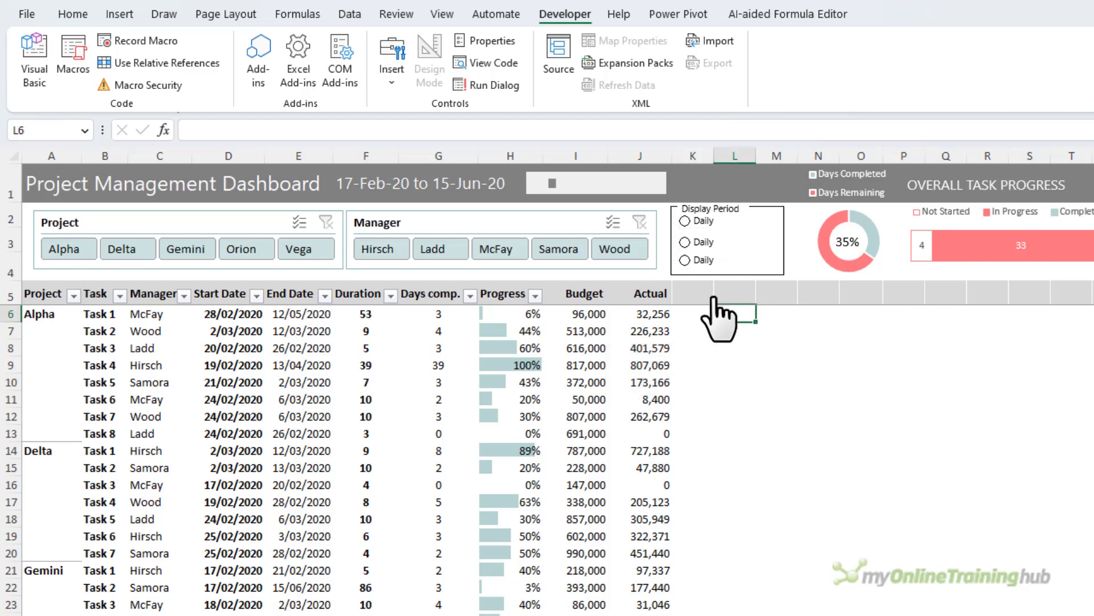
right_click(713, 244)
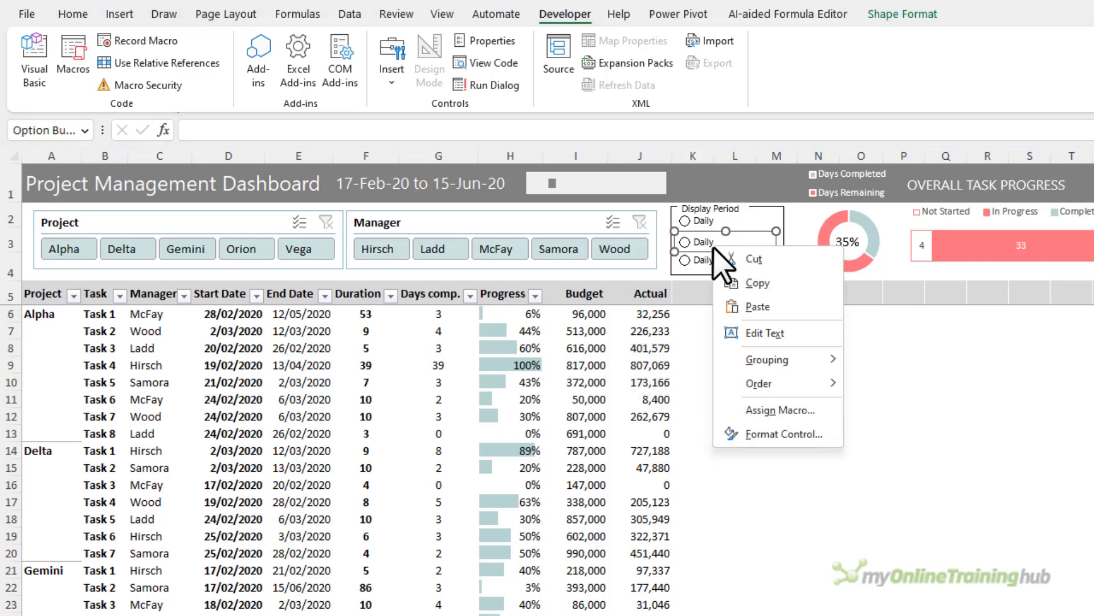
click(775, 334)
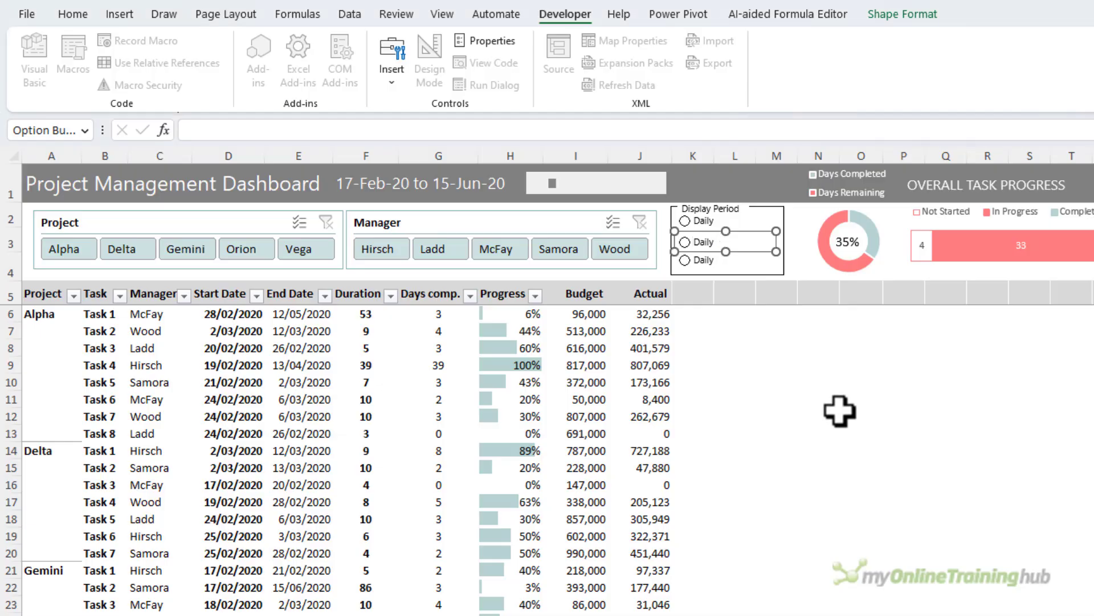
text(Weekly)
click(839, 413)
right_click(721, 269)
click(774, 354)
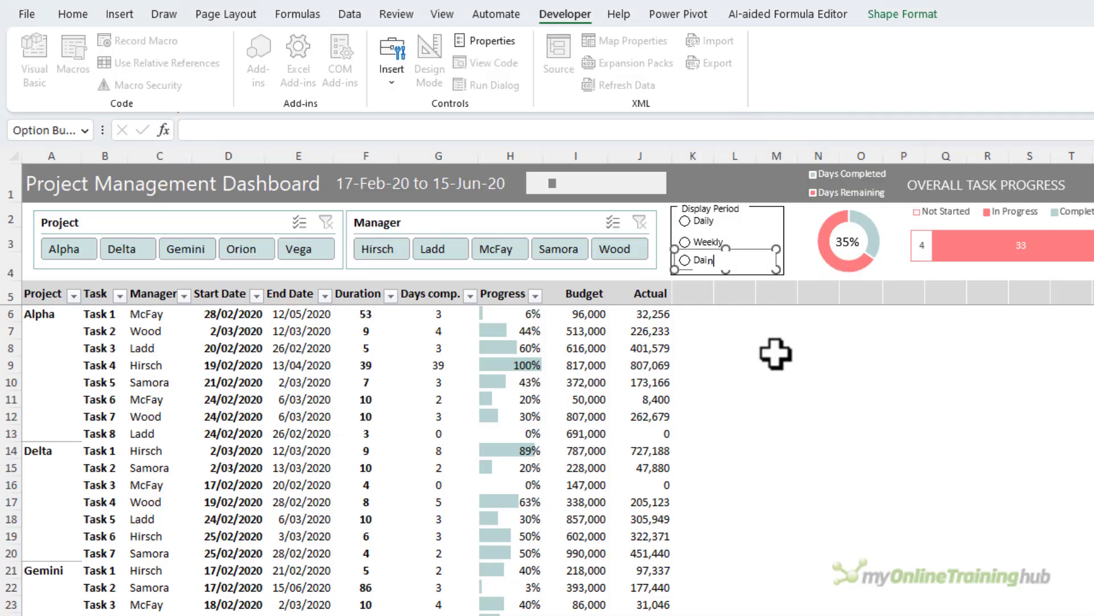
text(Monthly)
click(777, 354)
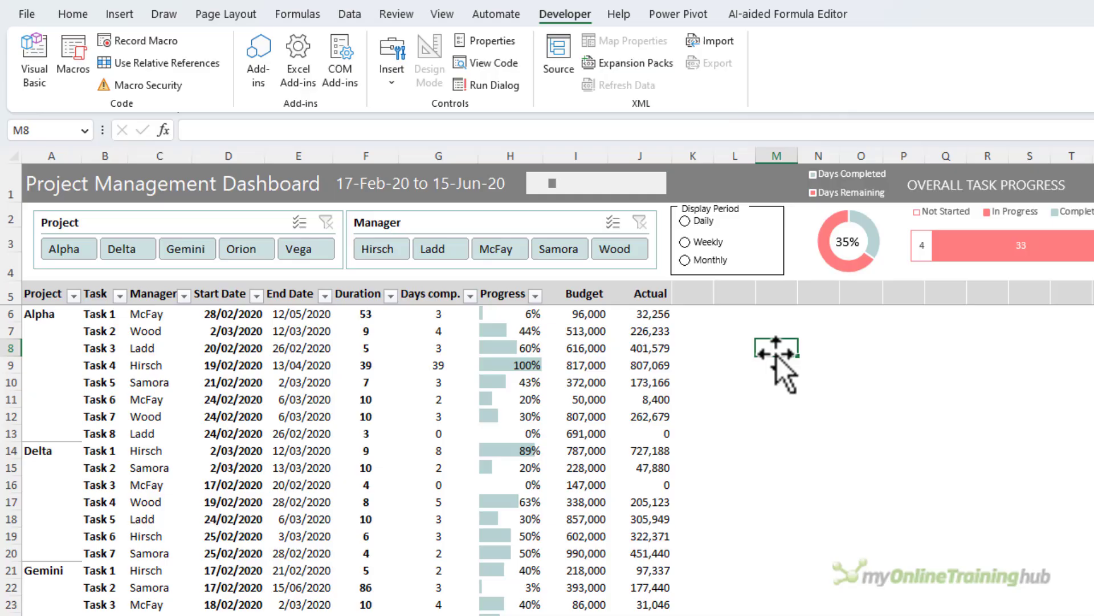
Even out the spacing of the three option buttons by nudging Weekly up and shifting all three slightly down.
ctrl+click(723, 246)
key(Escape)
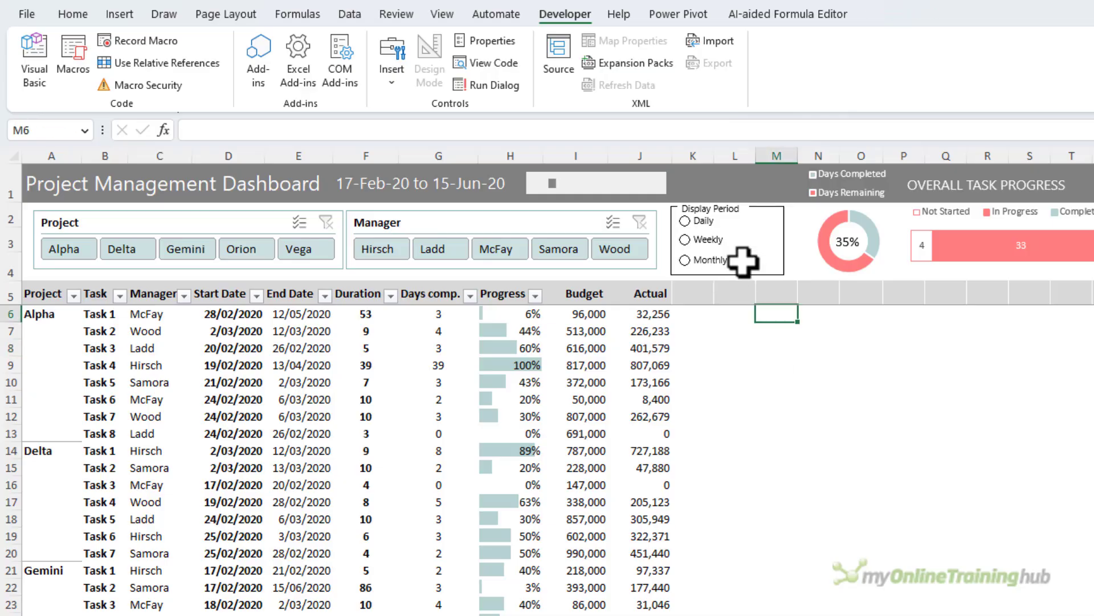
ctrl+click(710, 260)
ctrl+click(705, 239)
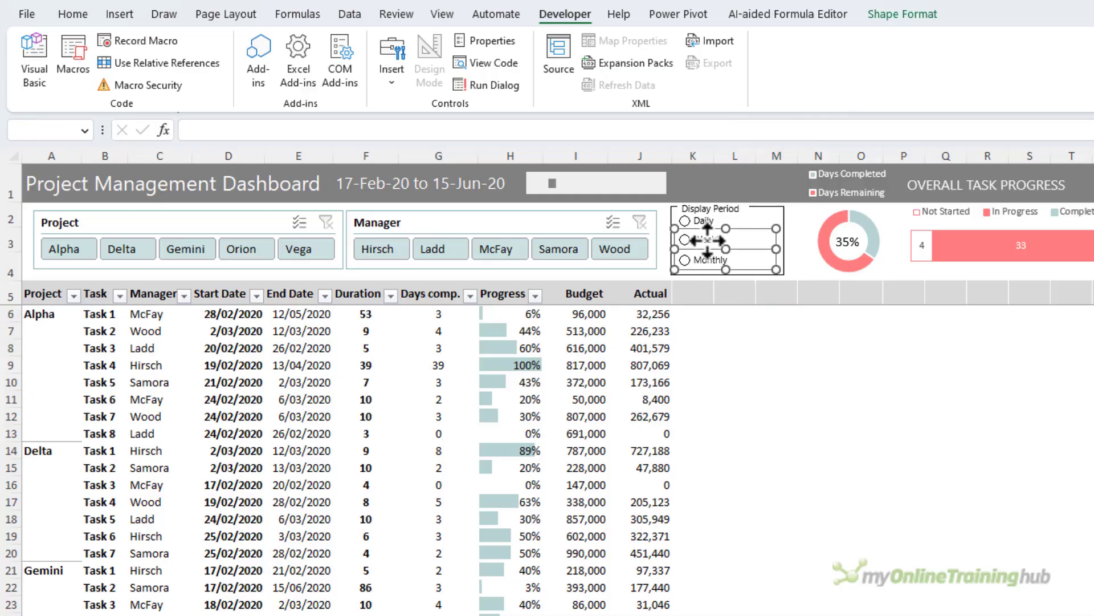
ctrl+click(703, 221)
key(Down)
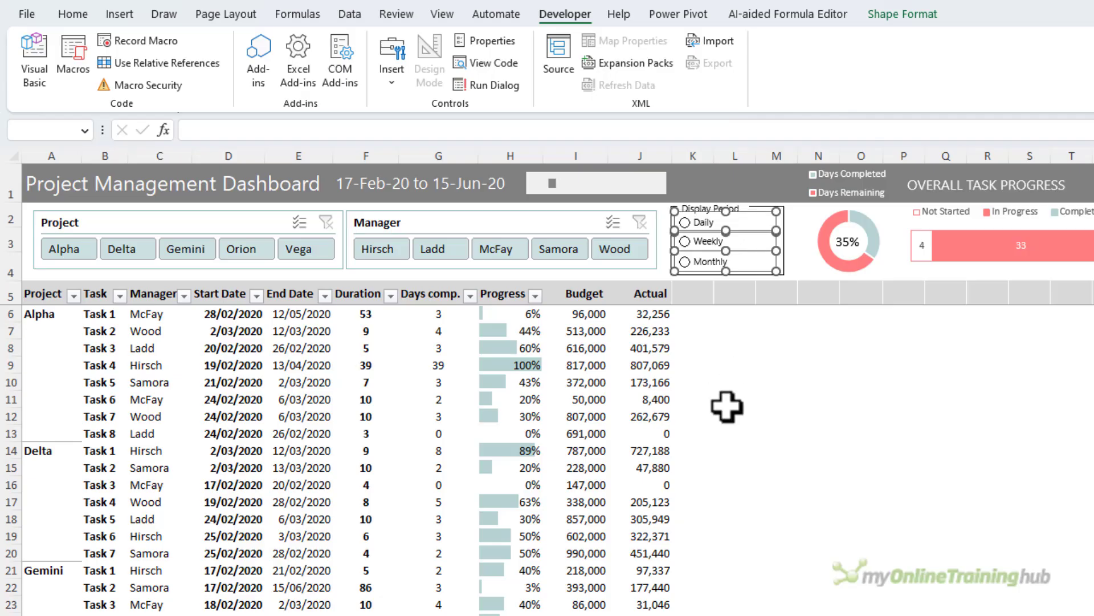
click(727, 405)
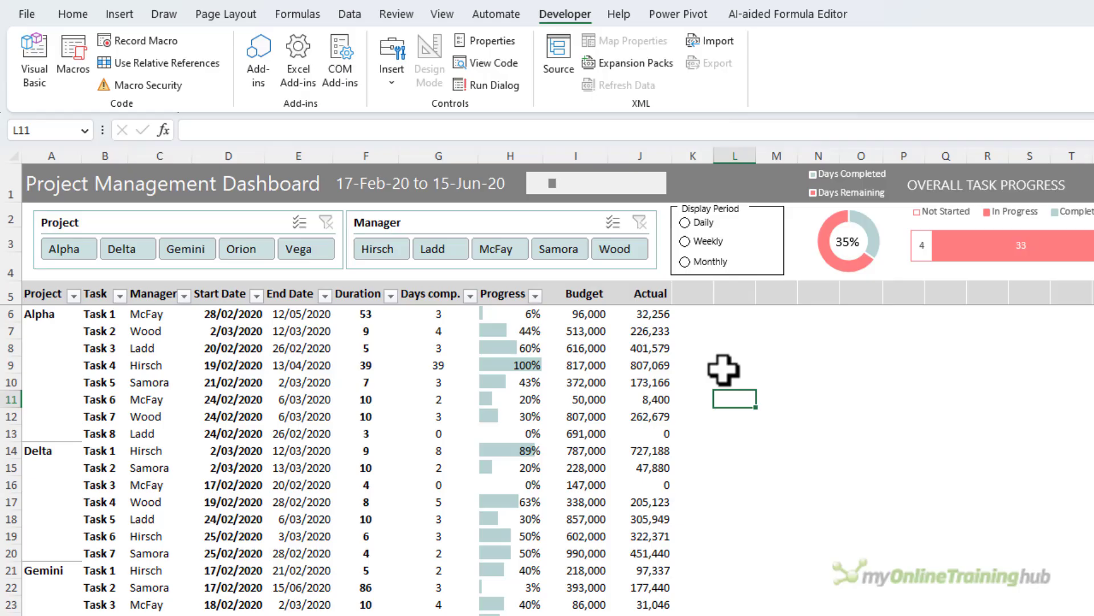
Link the Display Period option buttons to cell R2 on the Workings sheet through the Monthly button's control format.
right_click(727, 272)
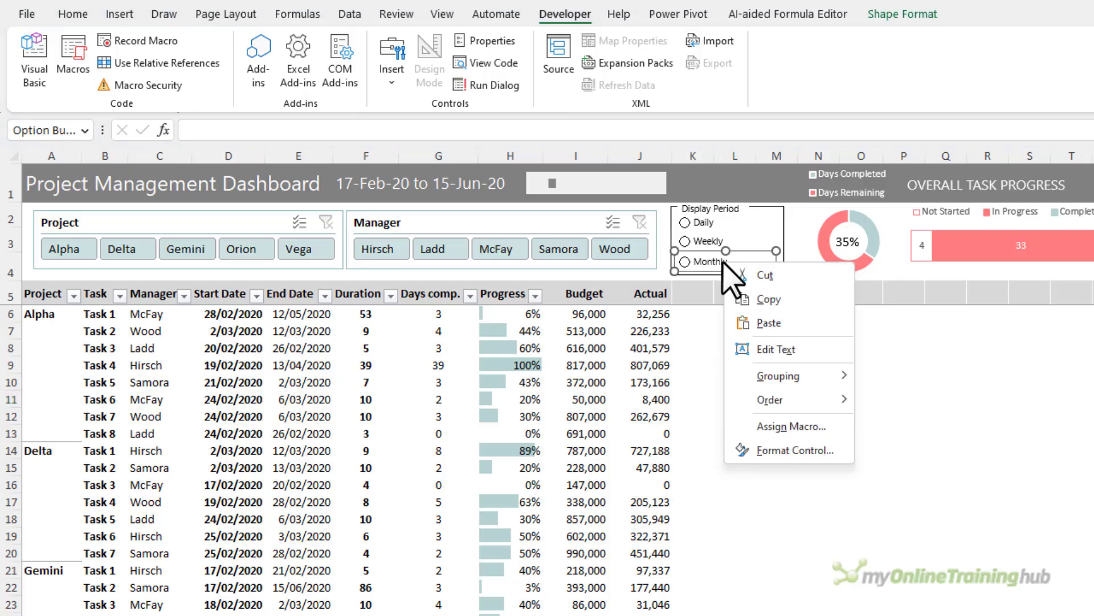
click(835, 450)
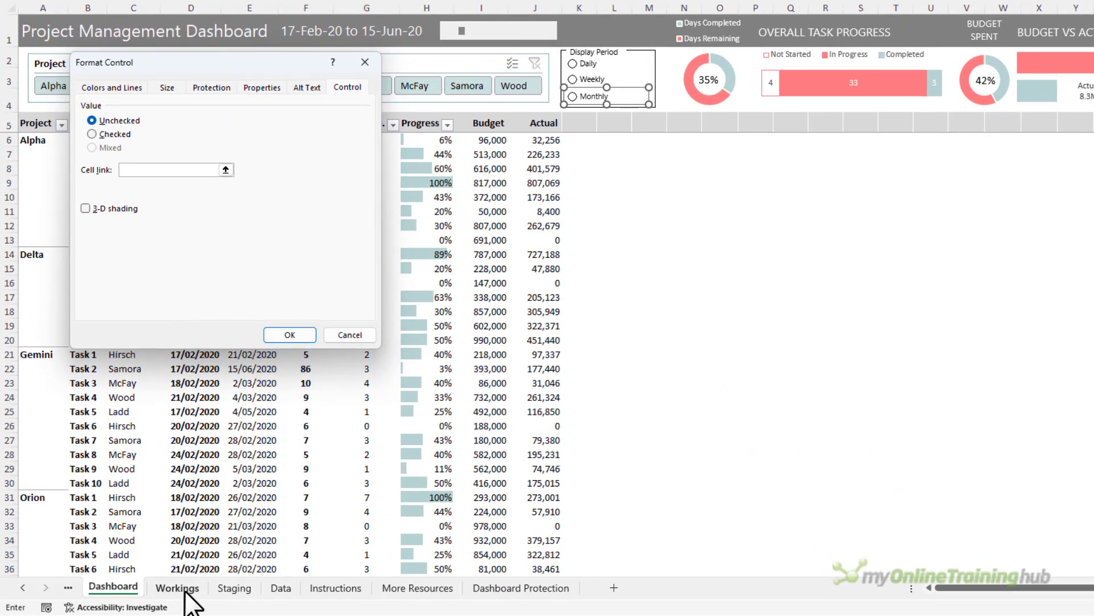
click(184, 593)
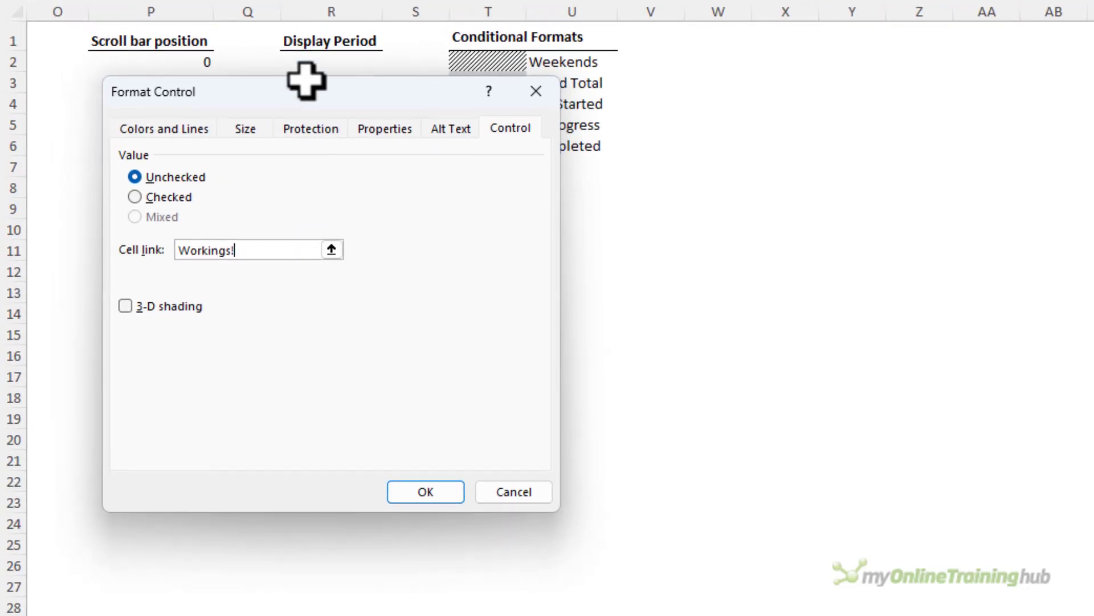
click(208, 44)
drag(306, 90, 306, 189)
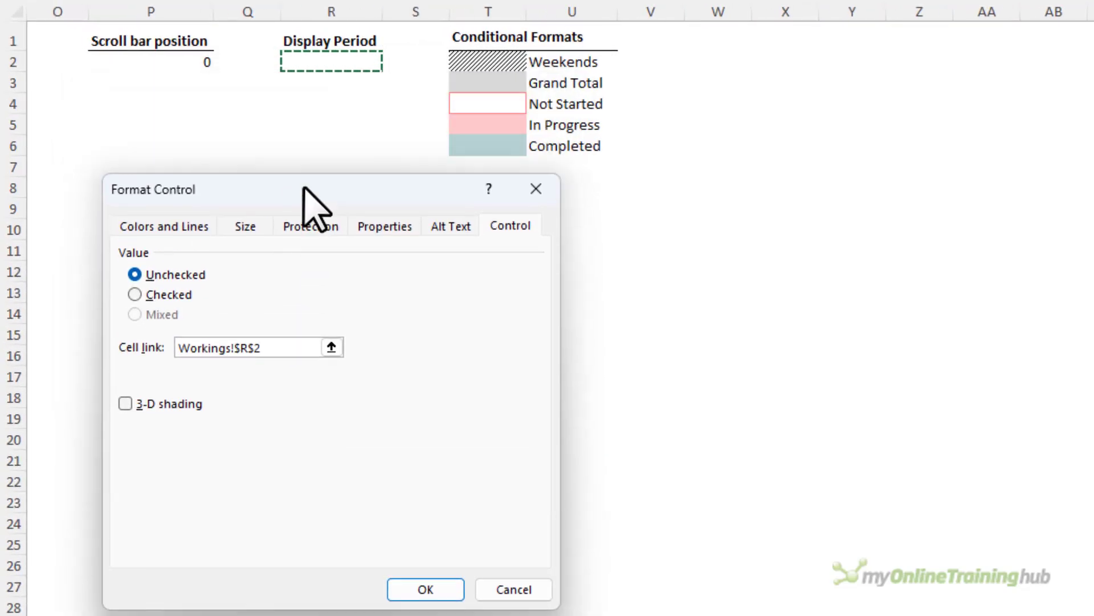
click(408, 593)
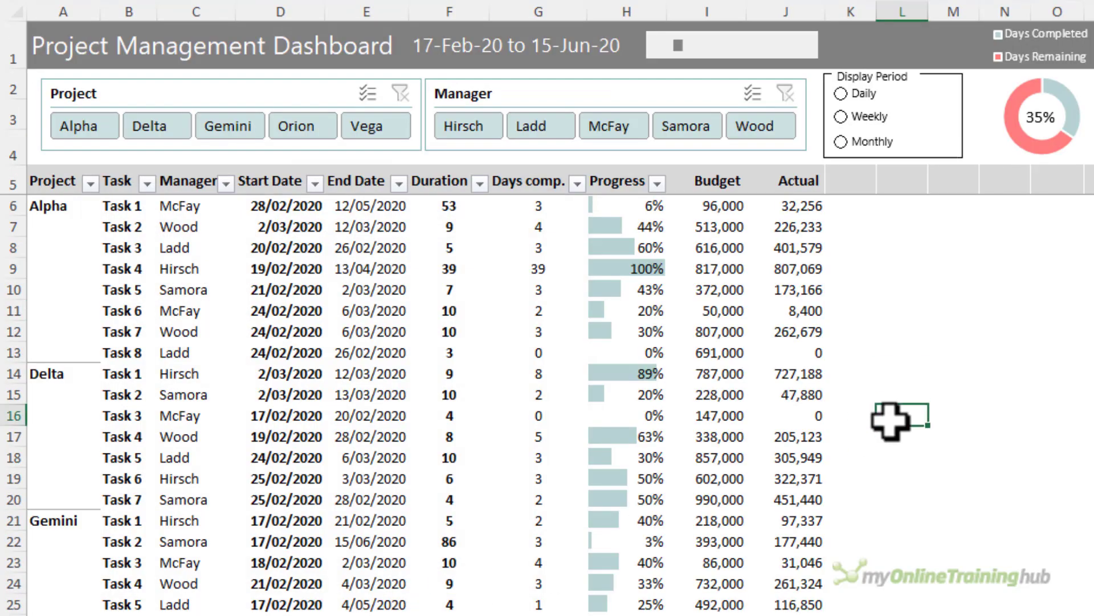
Test Daily, Weekly and Monthly in turn, checking the linked cell on the Workings sheet, and finish with Daily selected.
click(841, 93)
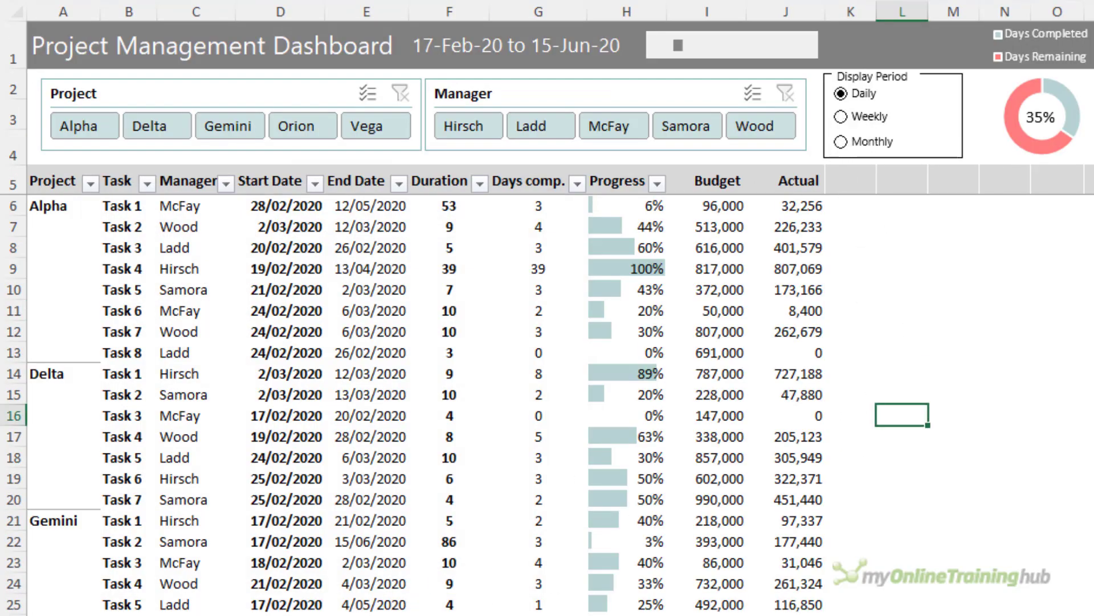
key(ctrl+Page_Down)
key(ctrl+Page_Up)
click(841, 117)
key(ctrl+Page_Down)
key(ctrl+Page_Up)
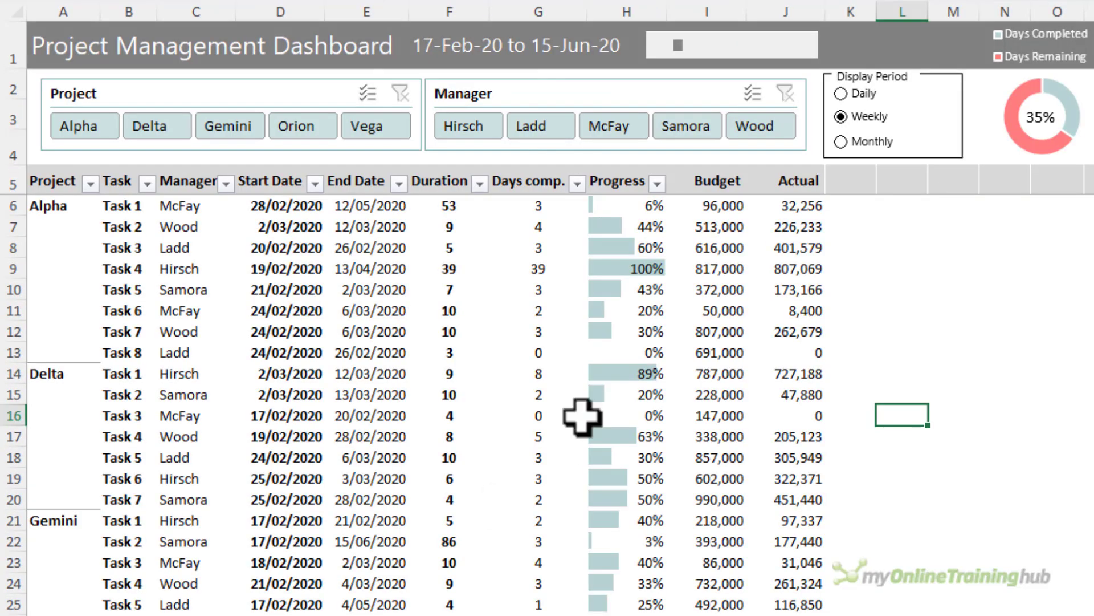
click(841, 141)
key(ctrl+Page_Down)
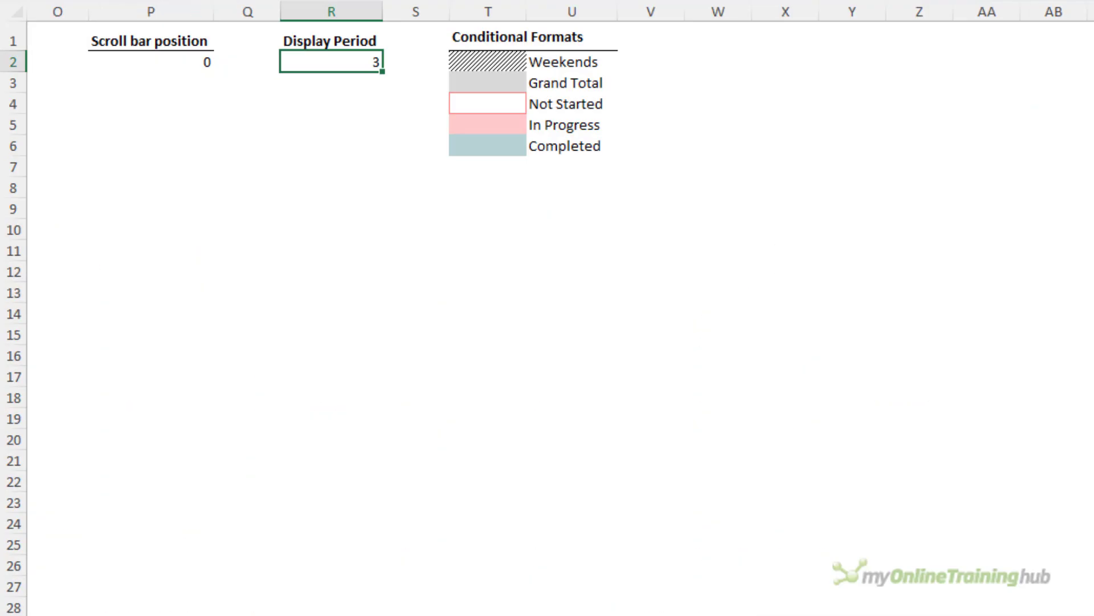
key(ctrl+Page_Up)
click(842, 93)
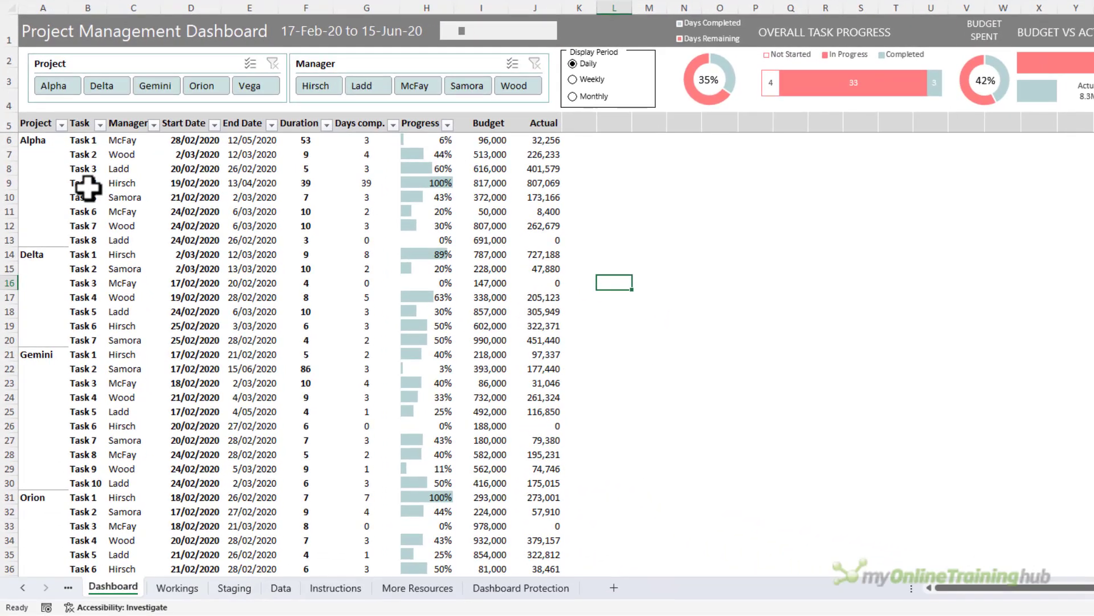
Name cell R2 on the Workings sheet DisplayPeriod.
click(171, 588)
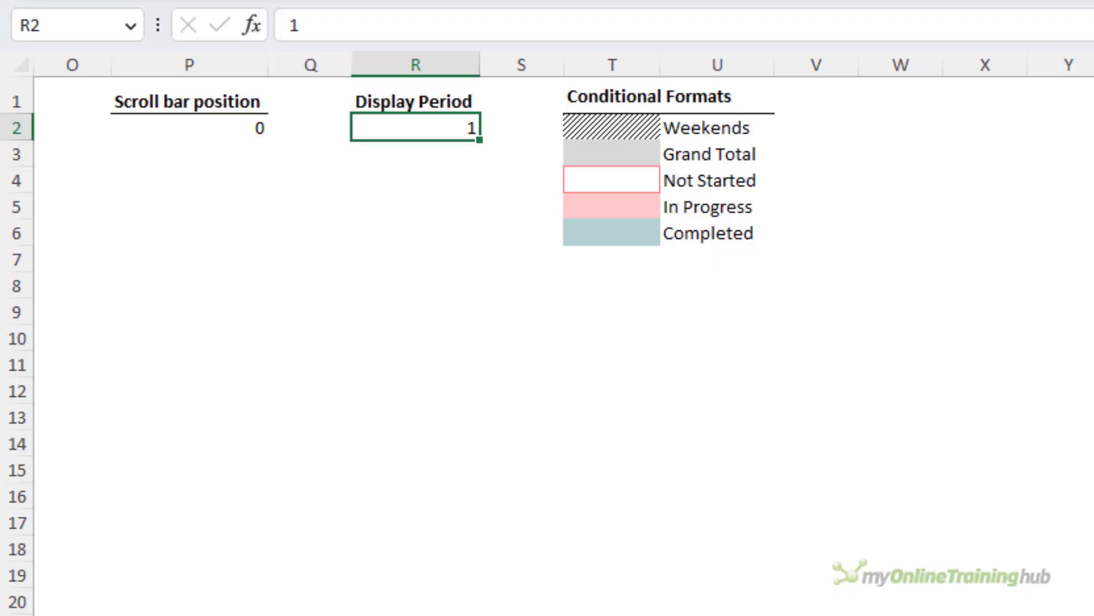
click(23, 25)
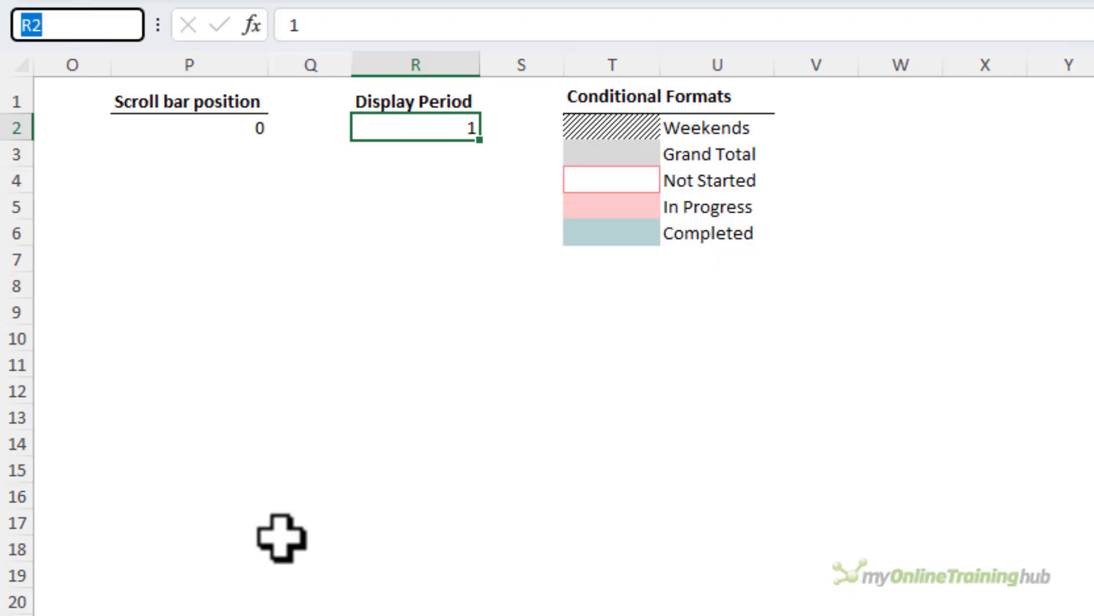
text(DisplayPeriod)
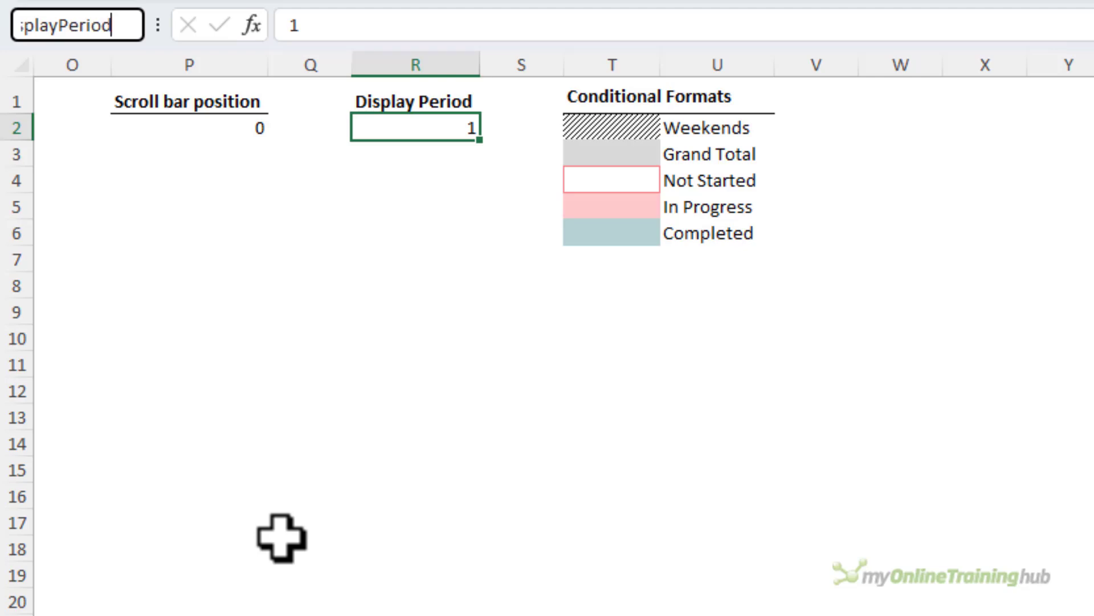
key(Return)
Start a SEQUENCE formula in cell B2 of the Staging sheet with 1 row and 26 columns.
click(108, 602)
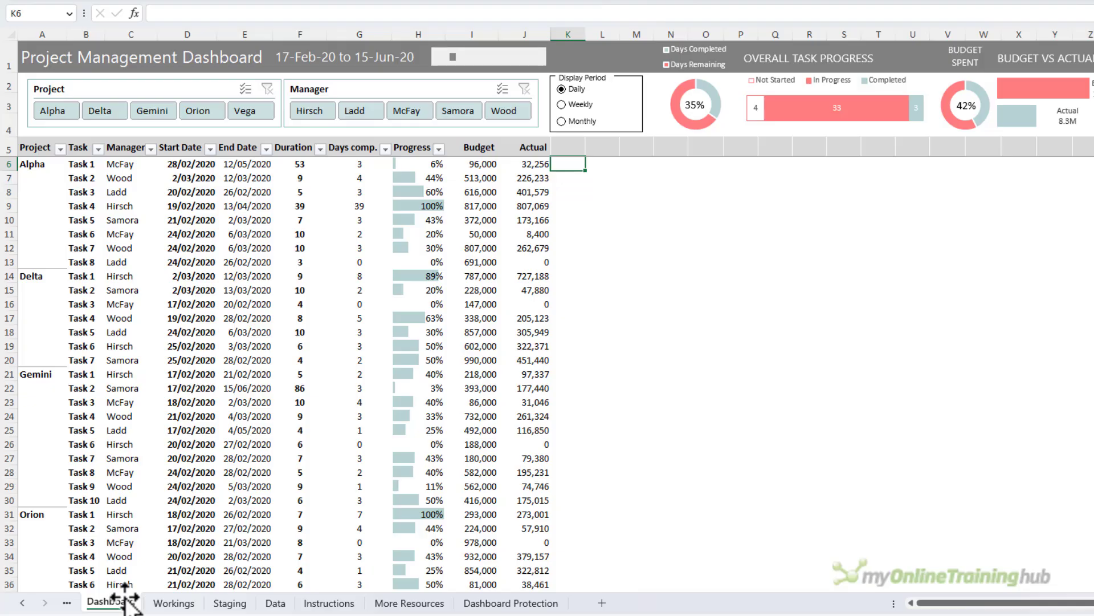
click(226, 602)
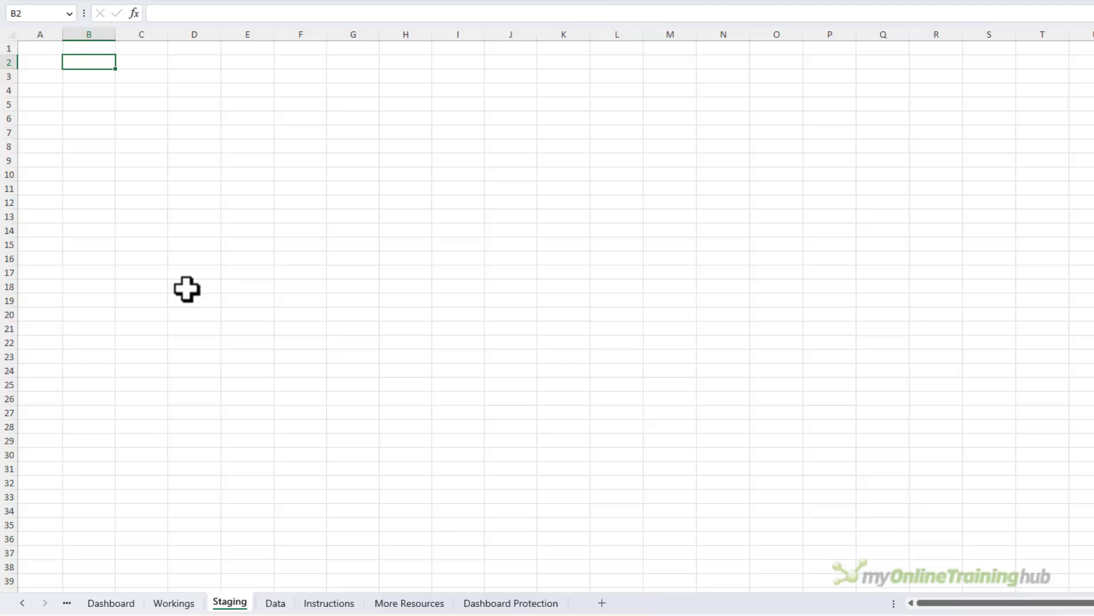
text(=)
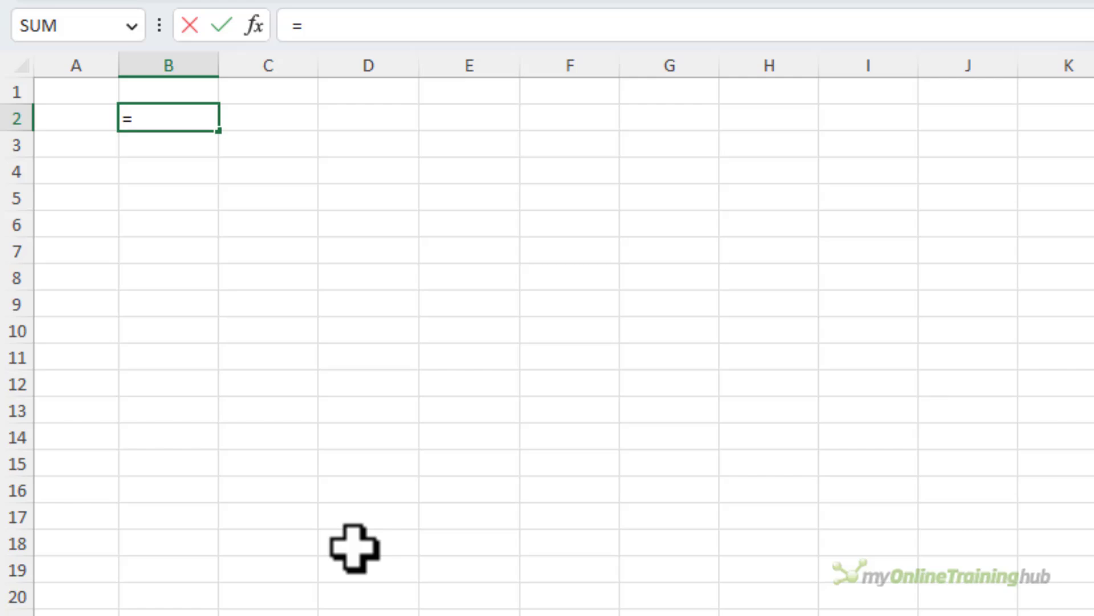
text(seq)
key(Tab)
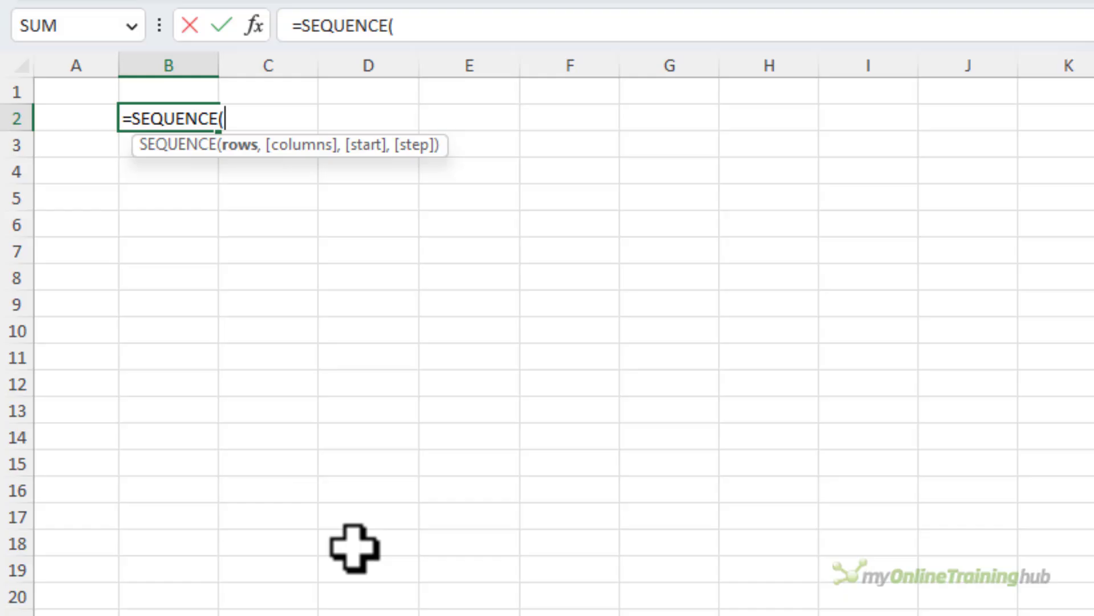
text(1,26,)
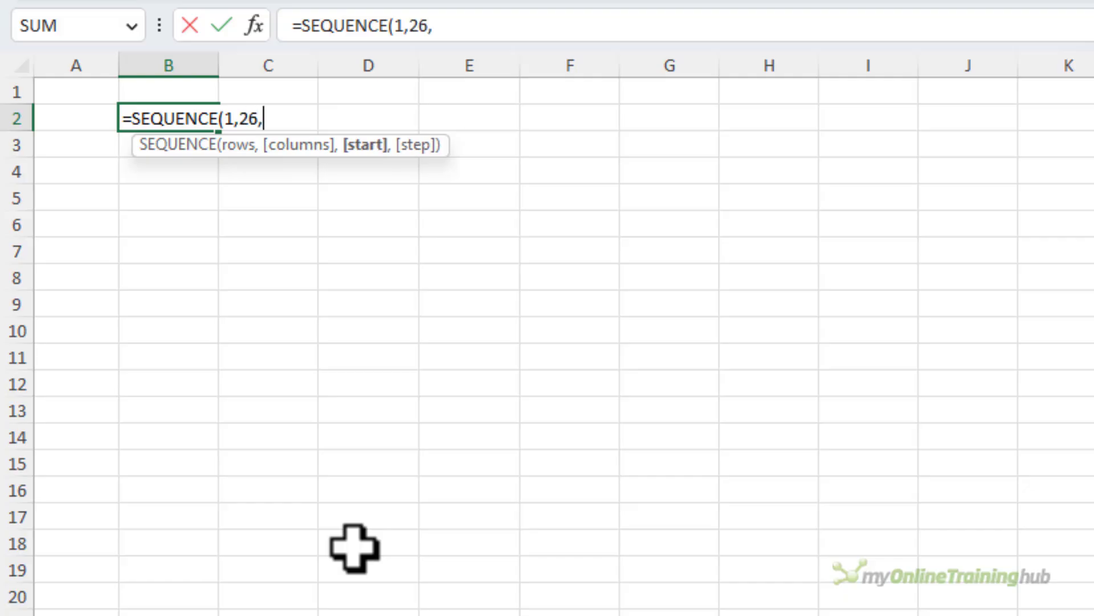
Complete the B2 formula with the minimum of Table1's Start Date column plus ScrollPos as the start argument.
text(min)
key(Tab)
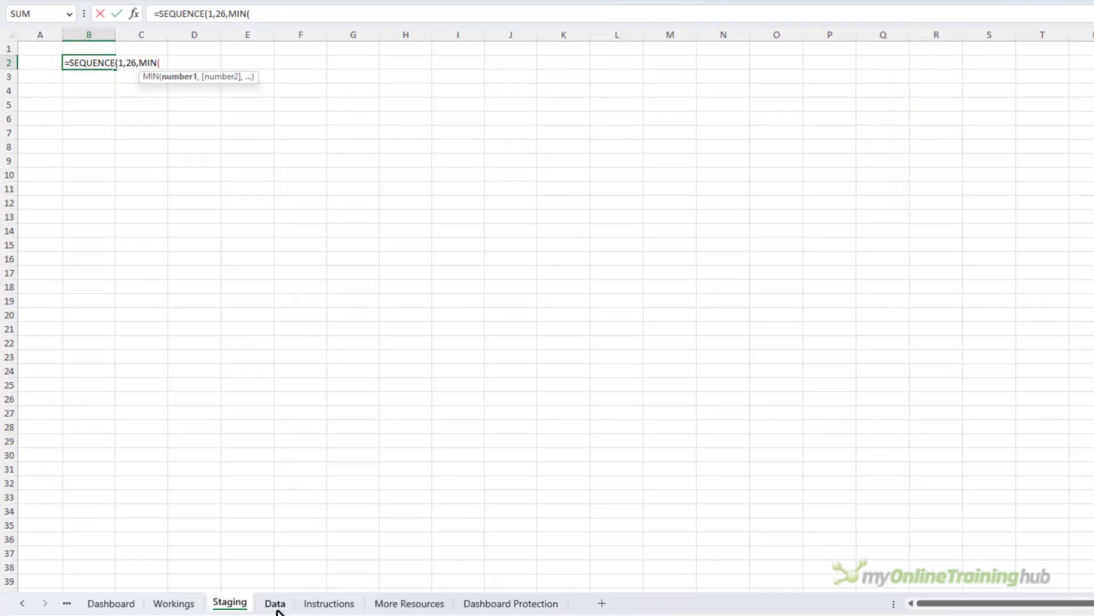
click(275, 603)
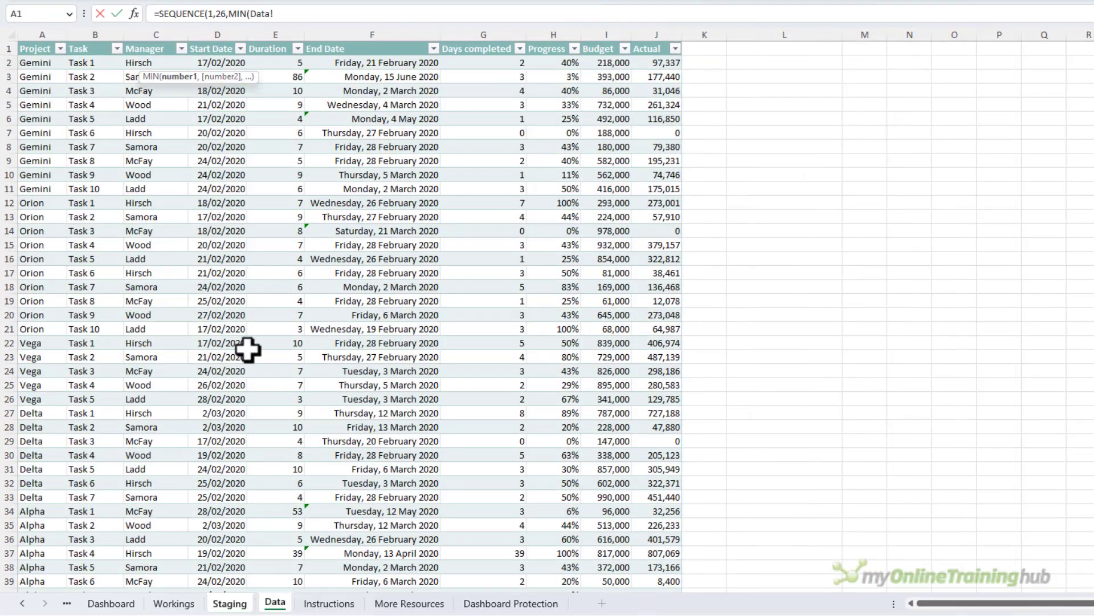
click(201, 43)
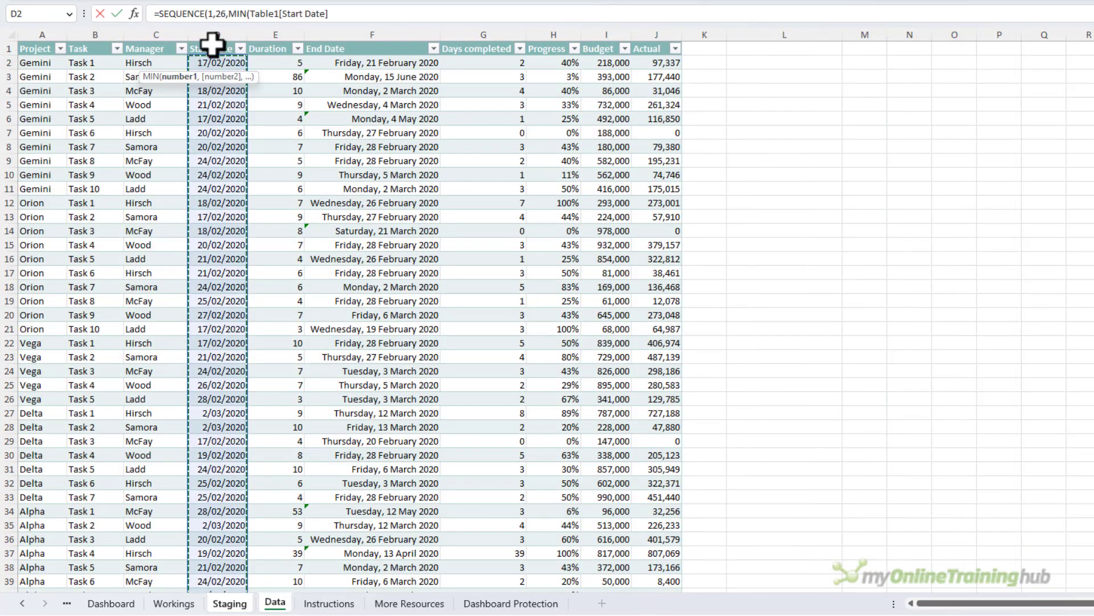
text()+)
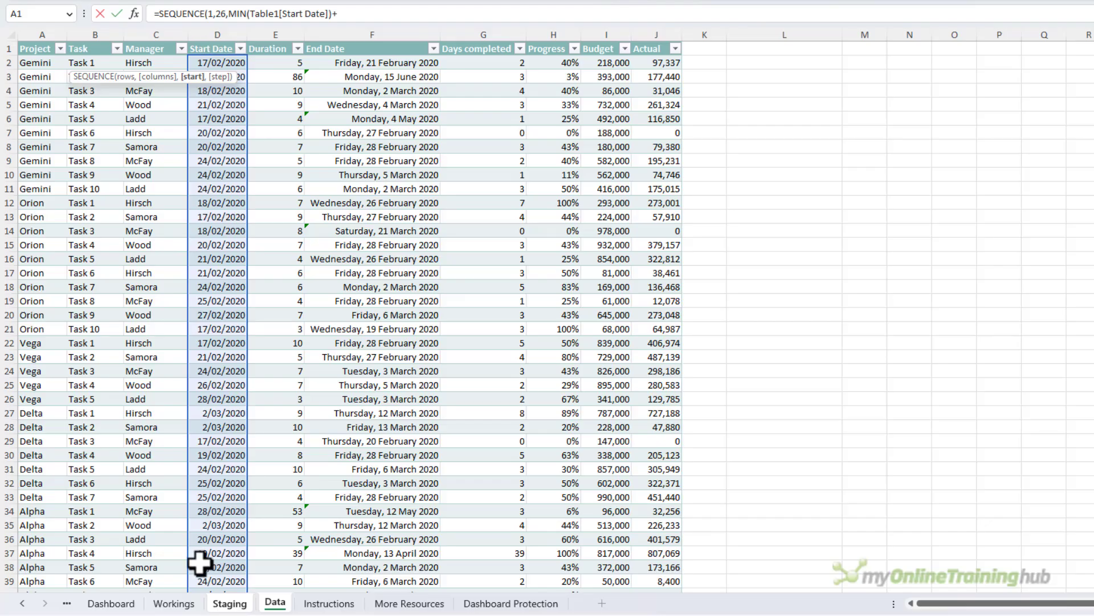
click(174, 603)
click(161, 103)
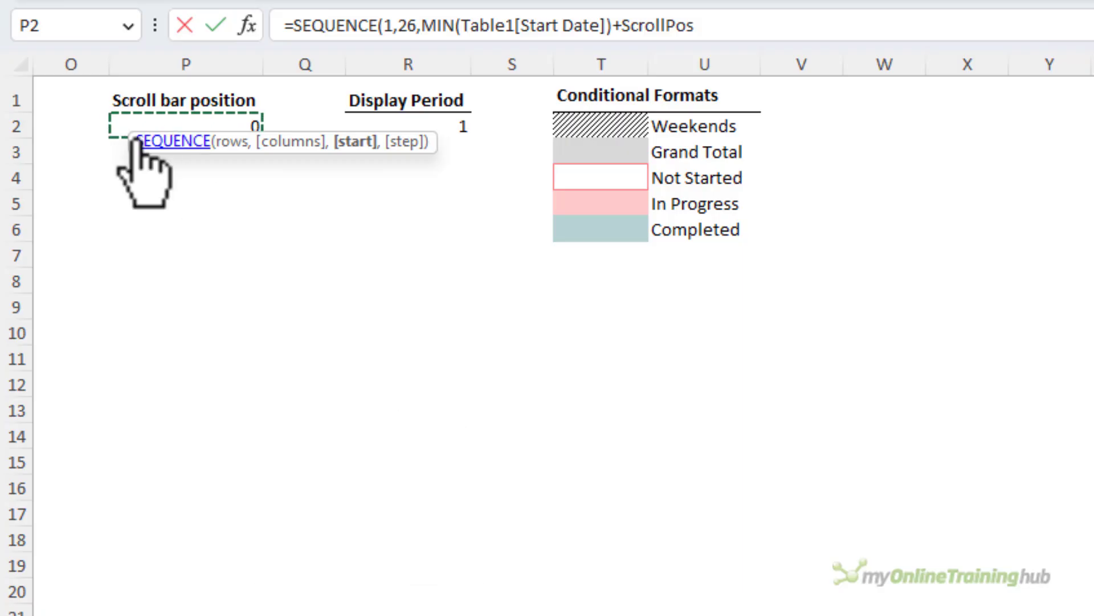
drag(133, 138, 145, 200)
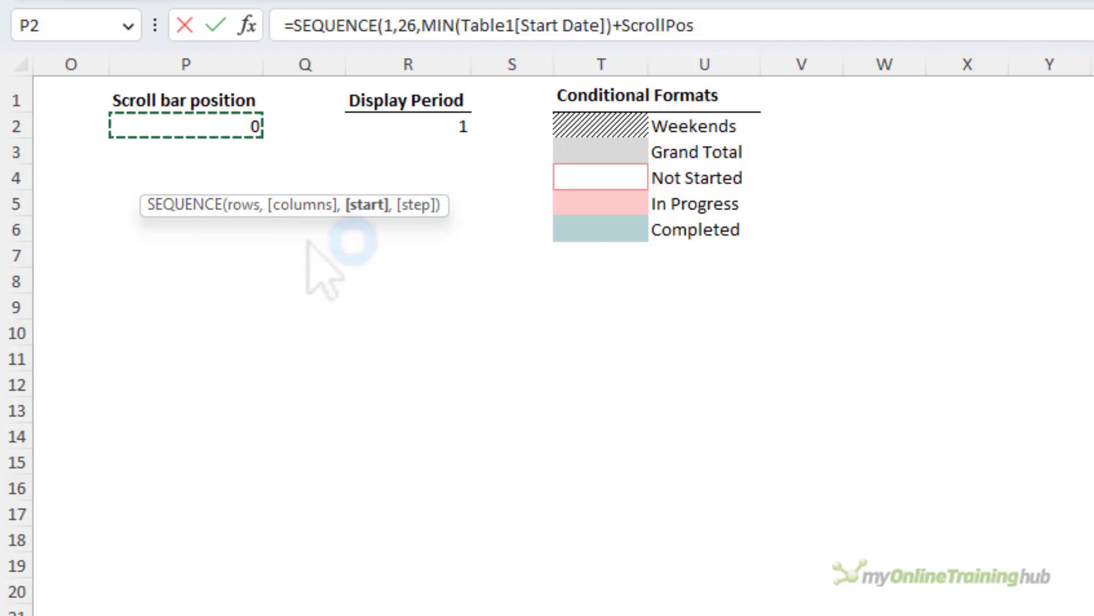
text())
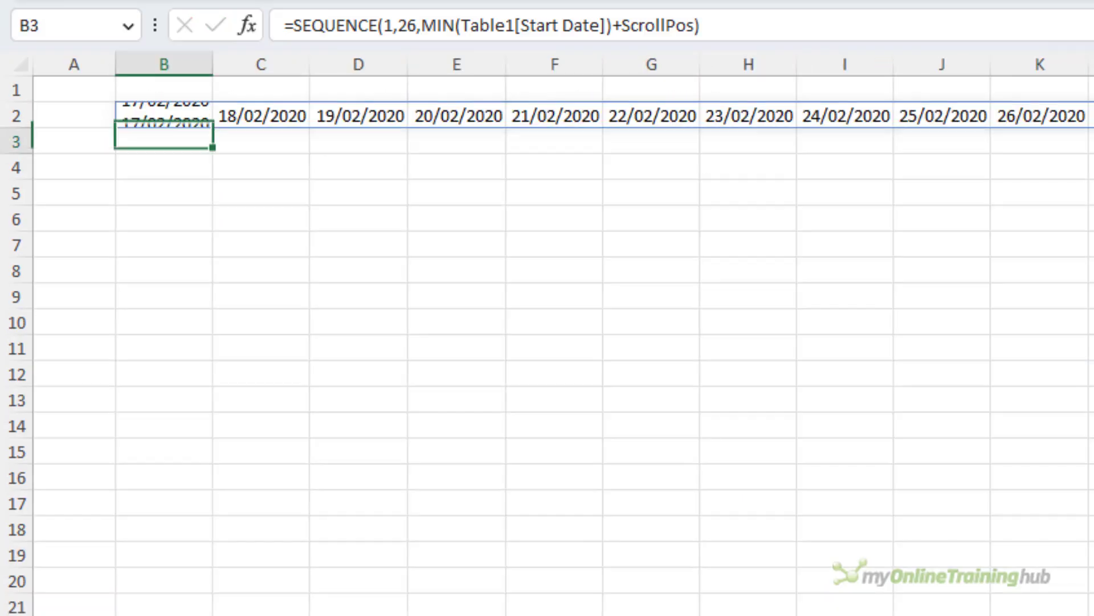
Examine the spilled daily dates in row 2 and return to the source formula in B2.
click(90, 63)
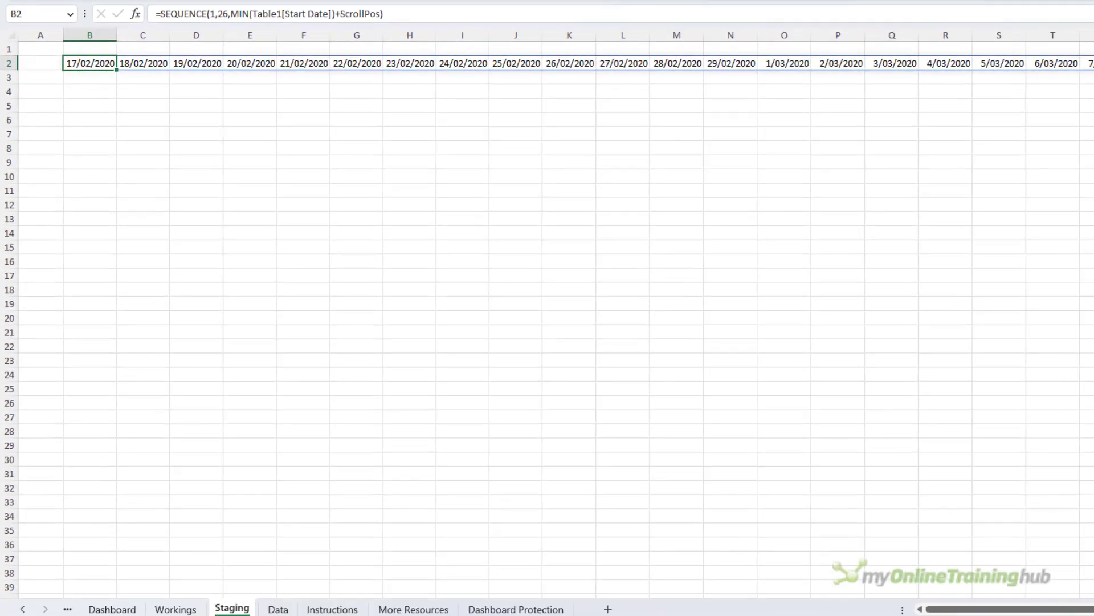
click(142, 64)
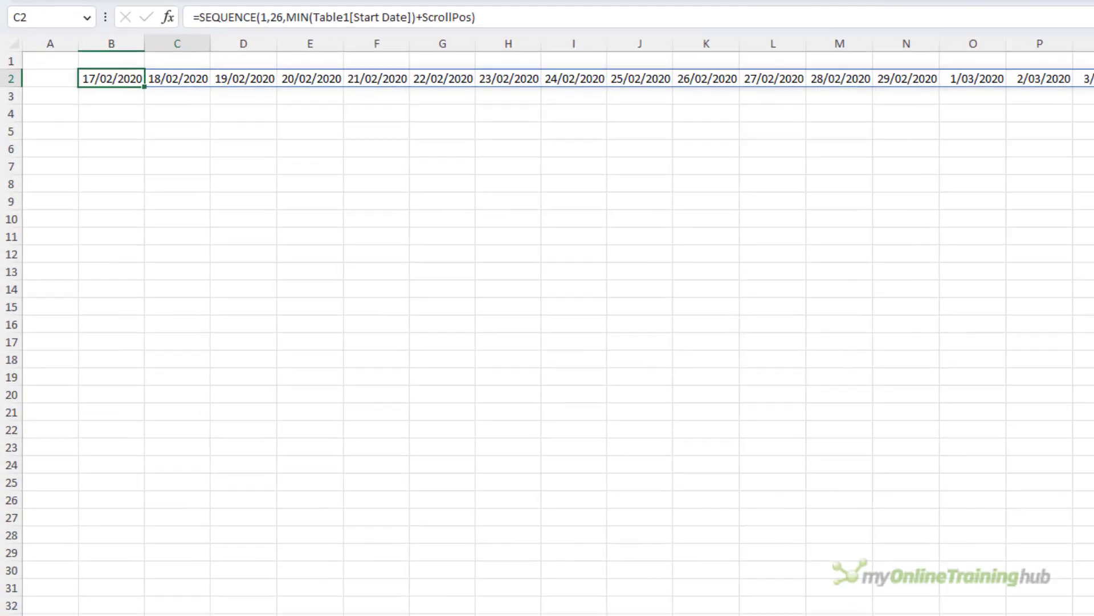
click(250, 63)
click(356, 63)
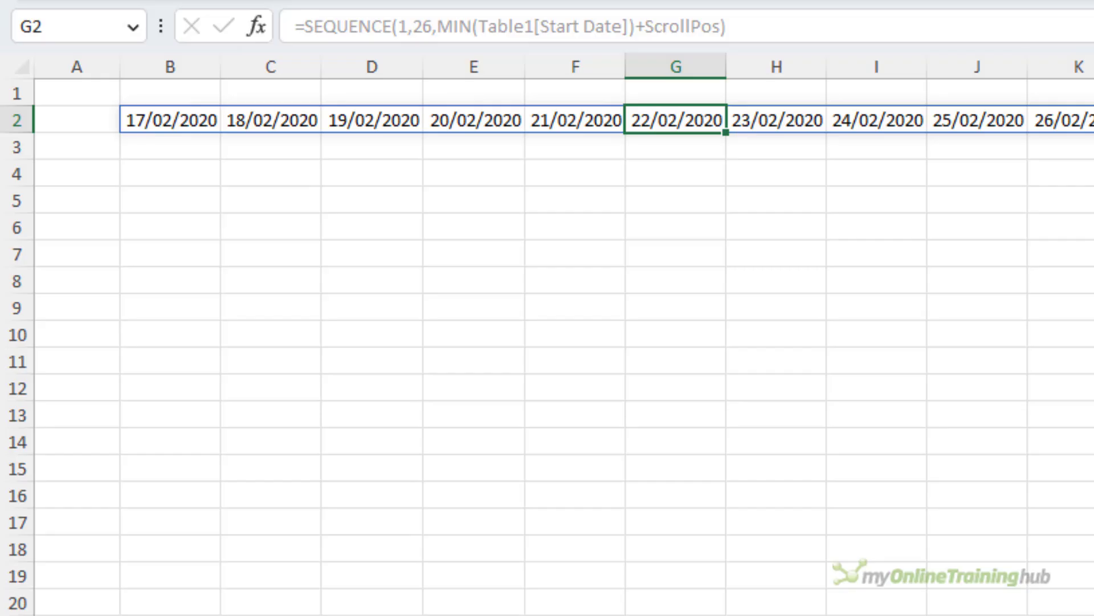
key(Left)
key(Left)
key(Left)
key(Left)
key(Left)
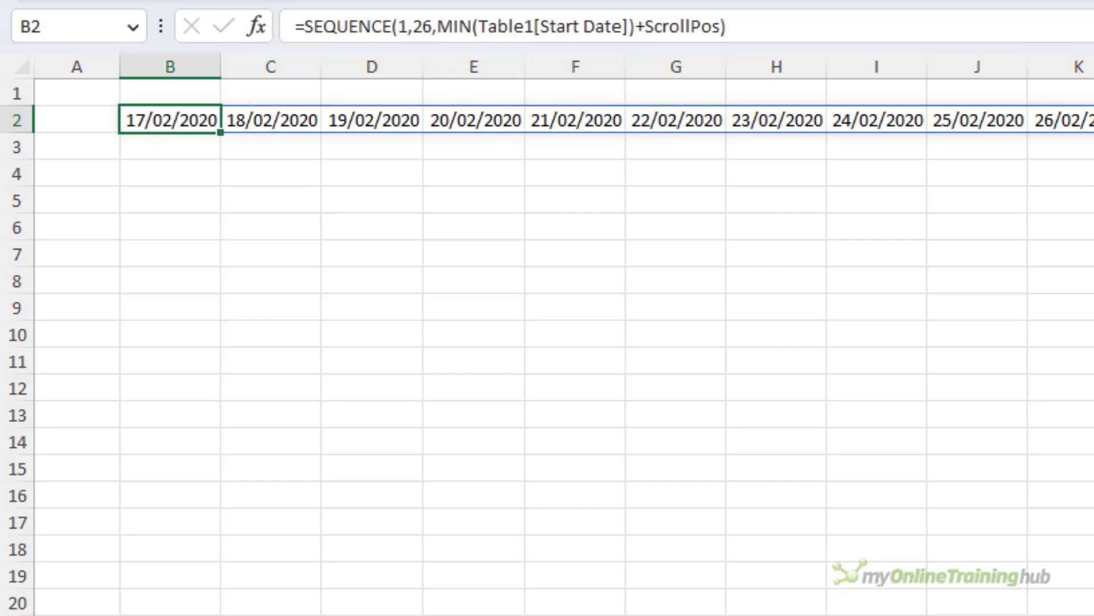
Start a SEQUENCE formula in B3 with 1 row, 26 columns and a MIN function for the start argument.
click(169, 146)
text(=se)
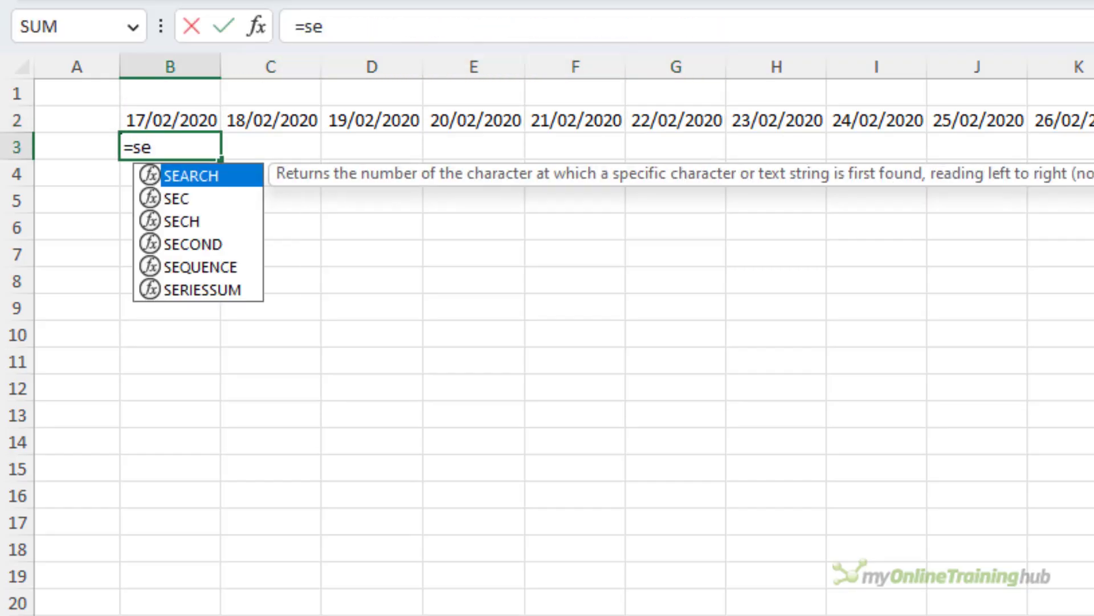
text(q)
key(Tab)
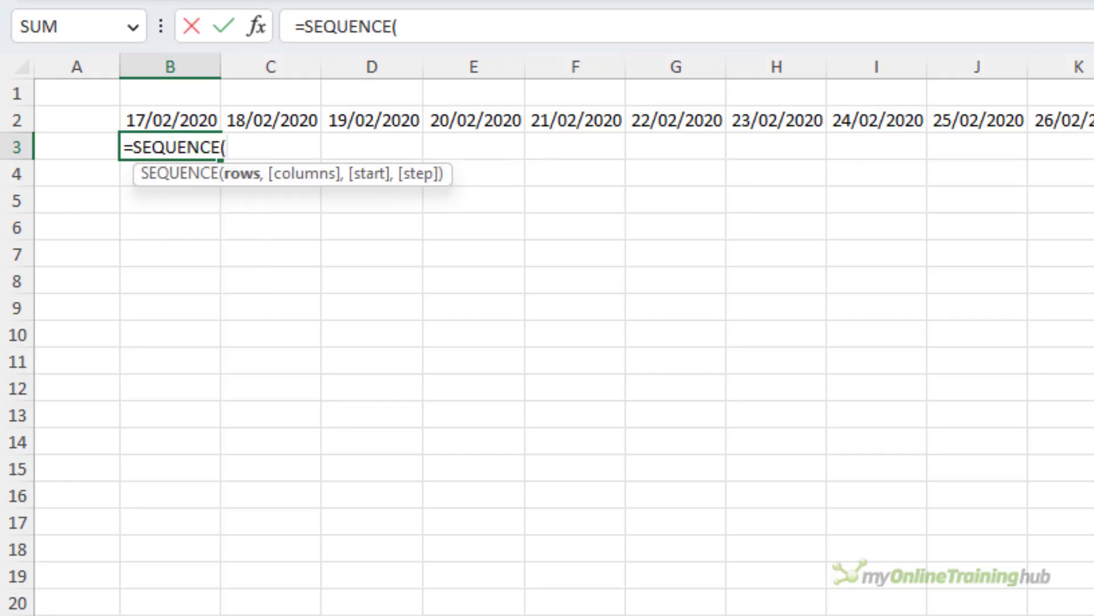
text(1,26,mi)
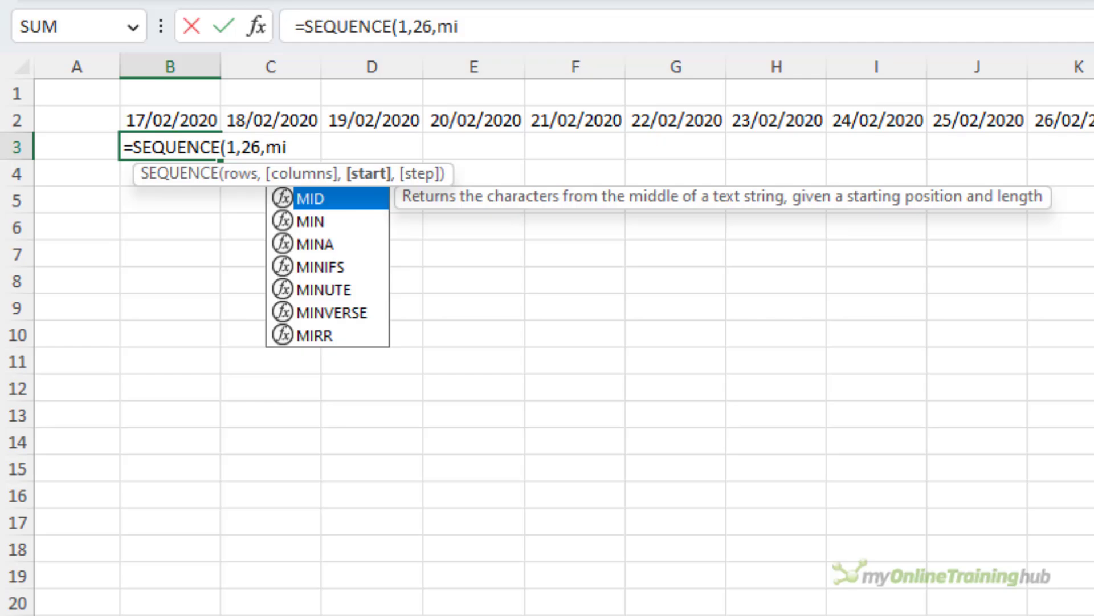
key(Down)
key(Tab)
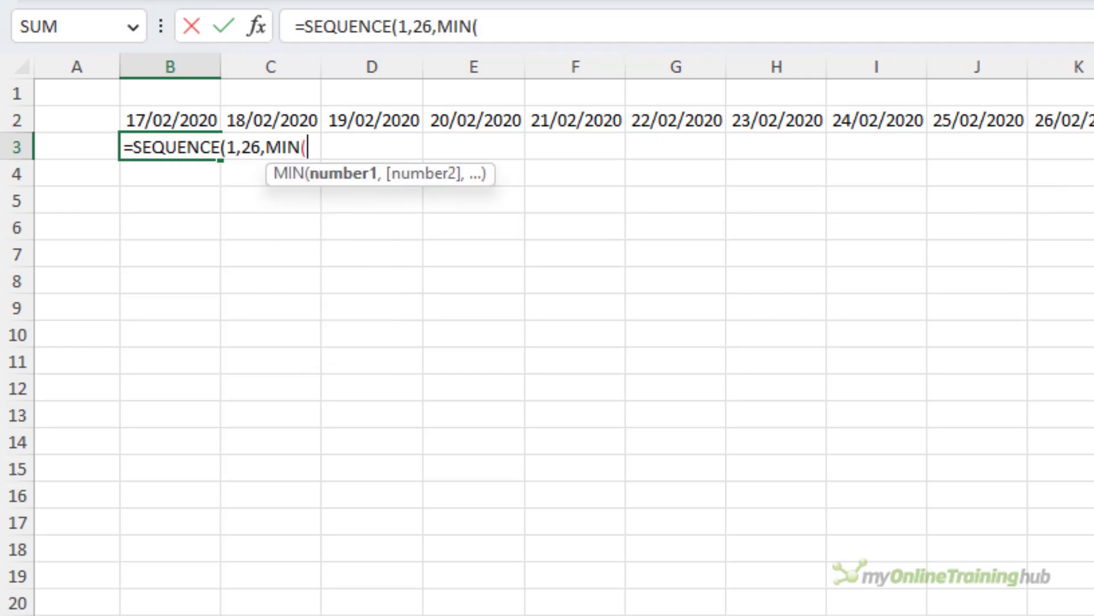
Complete the B3 formula with Table1's Start Date column inside MIN, plus ScrollPos, and a step of 7.
key(ctrl+Page_Up)
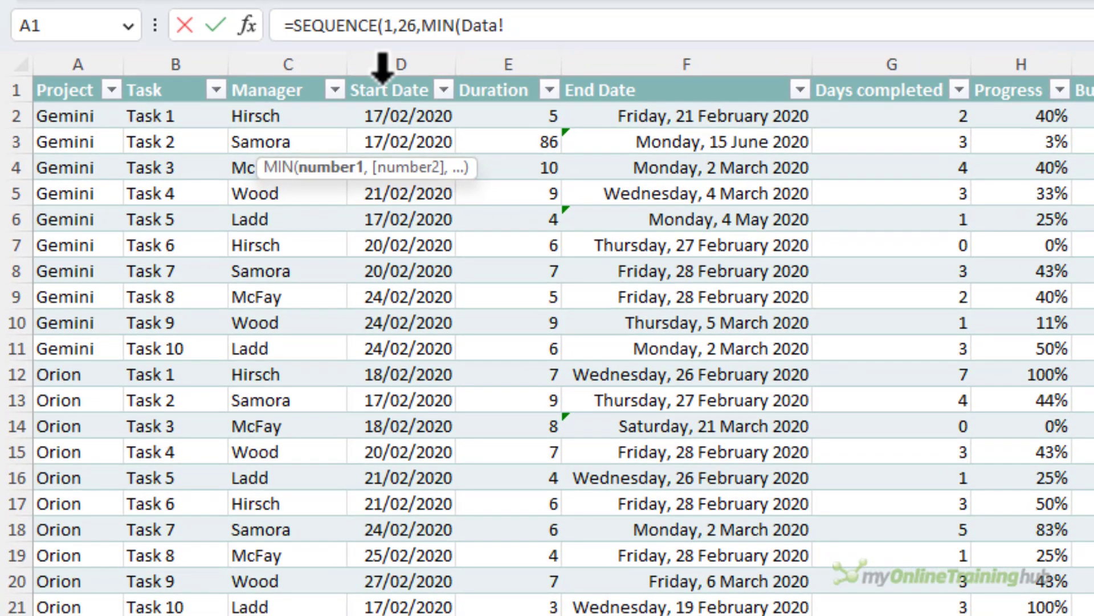
click(397, 86)
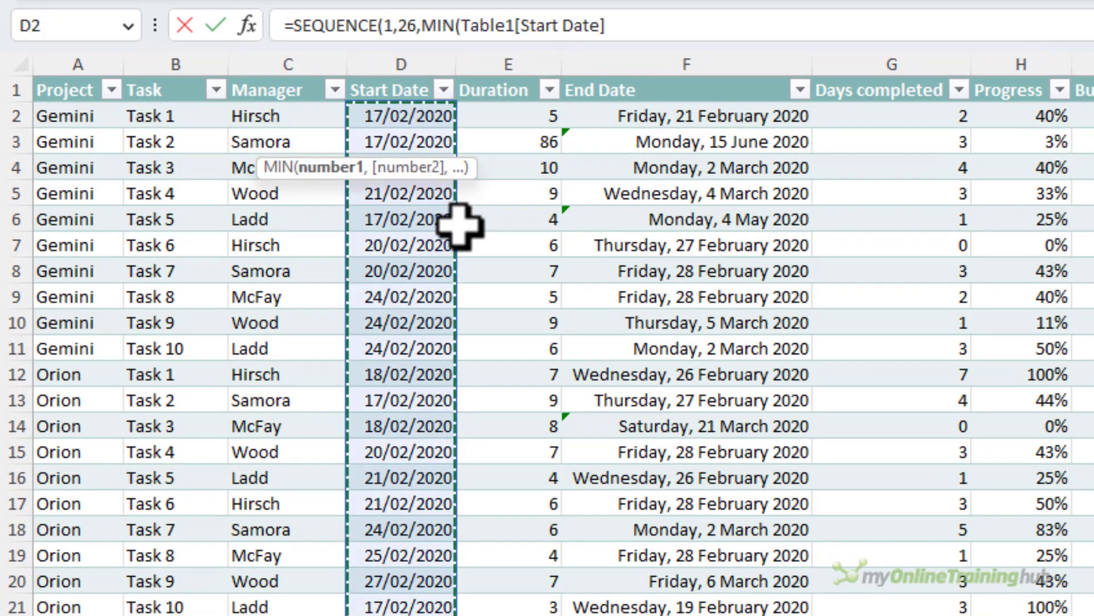
text()+)
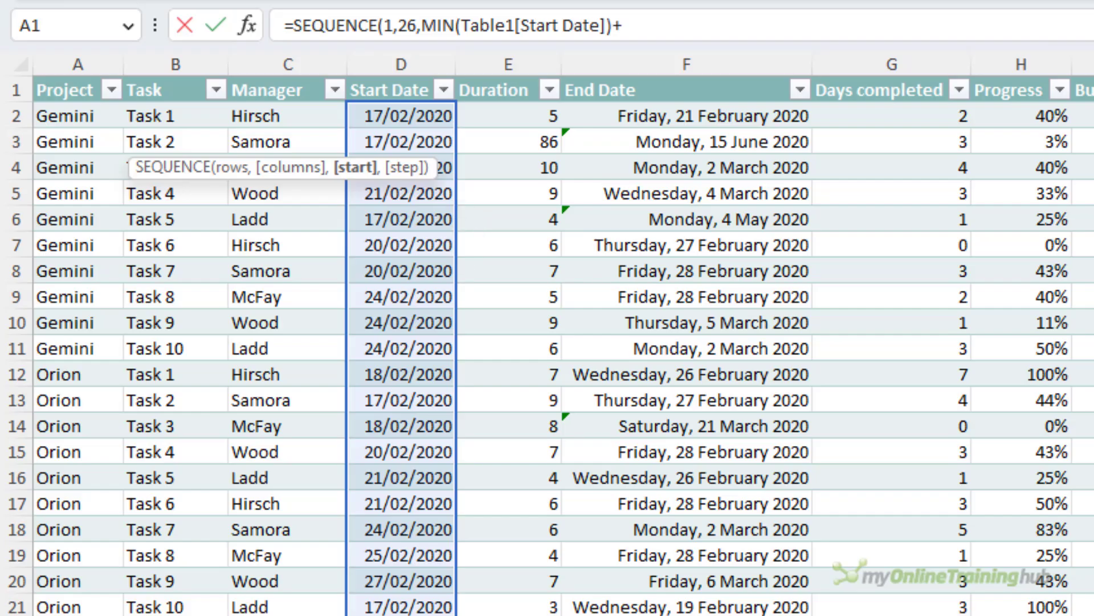
key(ctrl+Page_Down)
click(242, 121)
text(,)
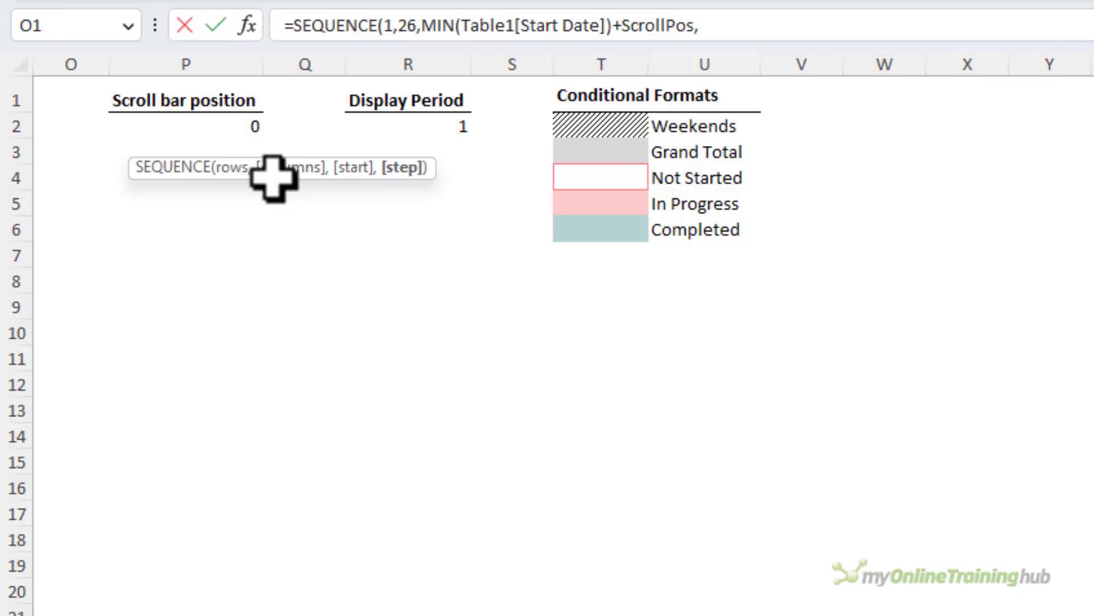
text(7))
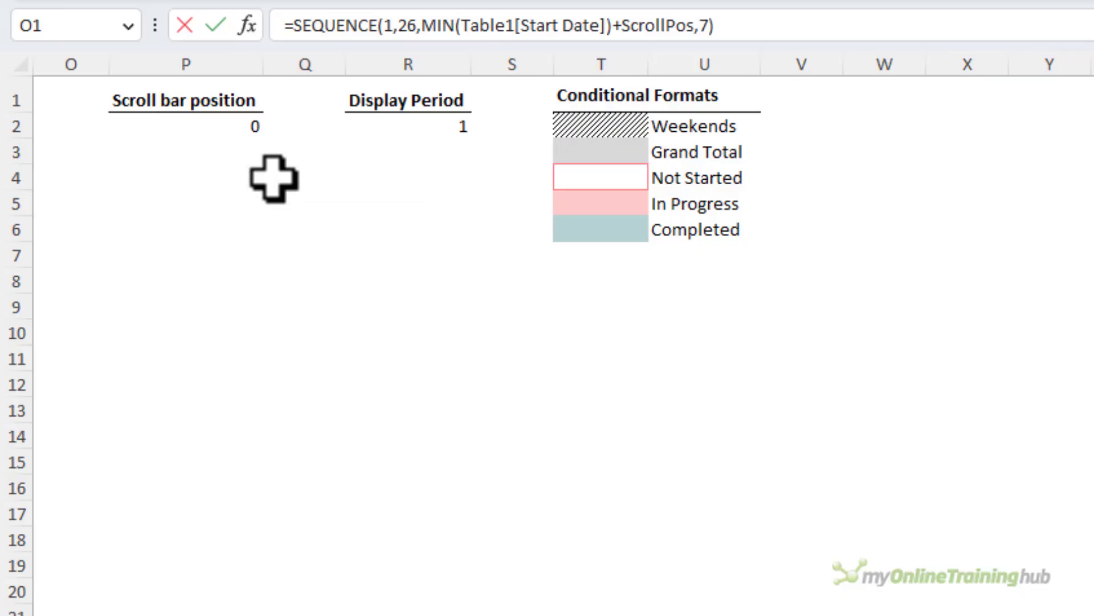
key(Return)
key(Up)
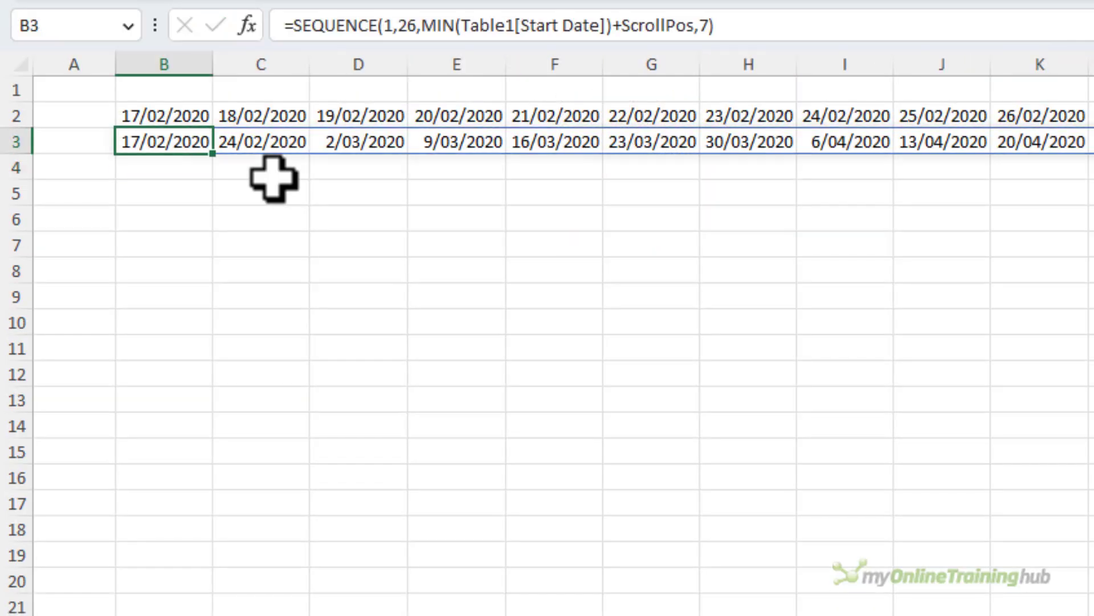
Examine the spilled weekly dates across row 3.
key(Right)
key(Right)
key(Right)
key(Right)
key(Right)
key(Right)
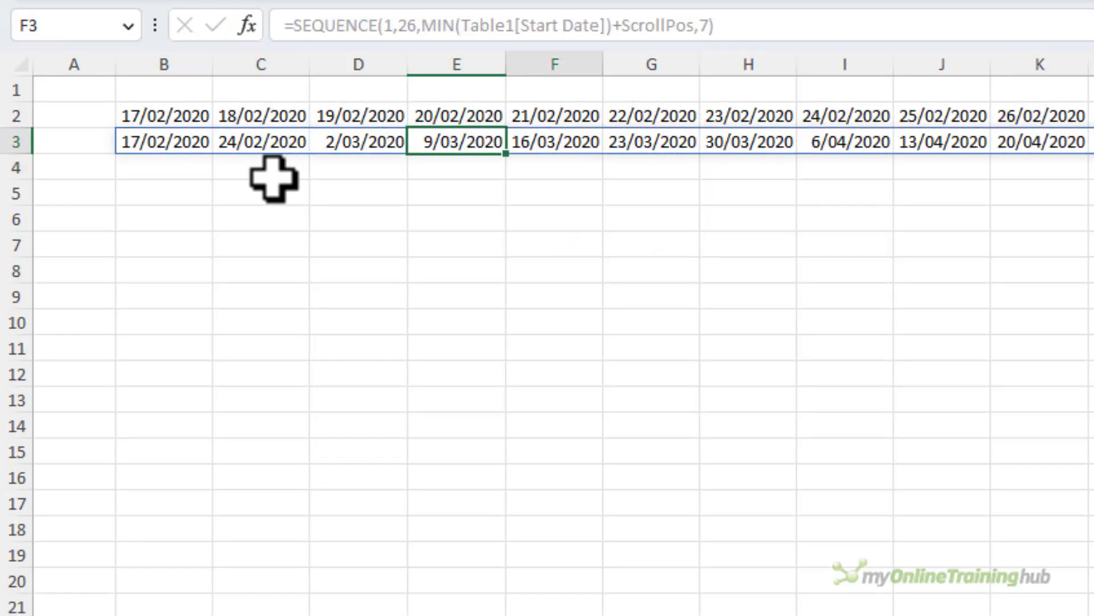
key(Right)
key(Right)
key(Right)
key(Right)
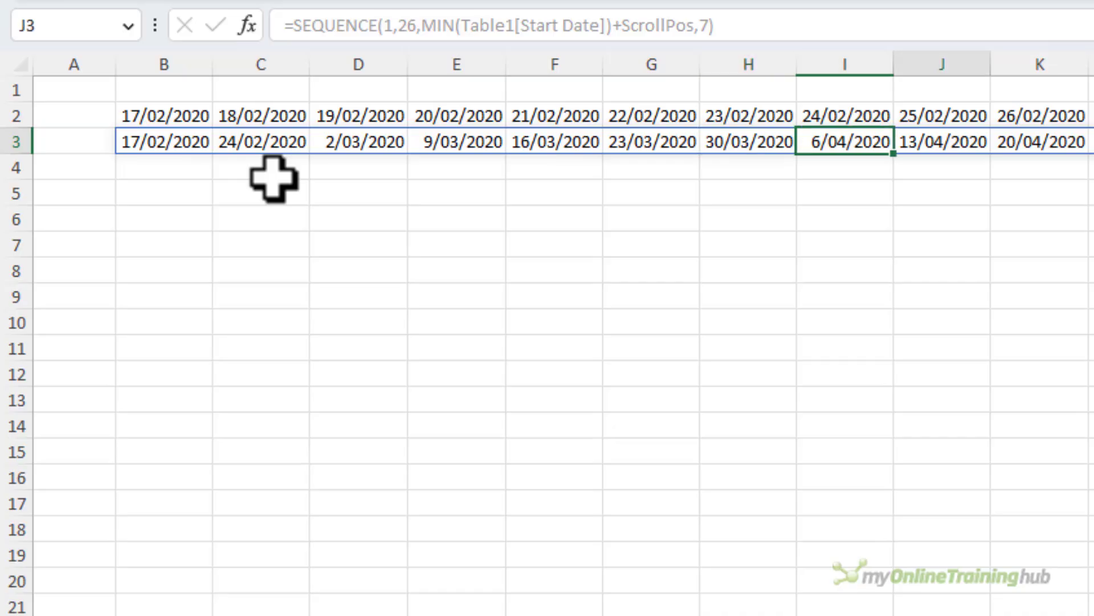
Start a DATE formula in B4 with the minimum YEAR of Table1's Start Date column as the year argument.
click(178, 174)
text(=)
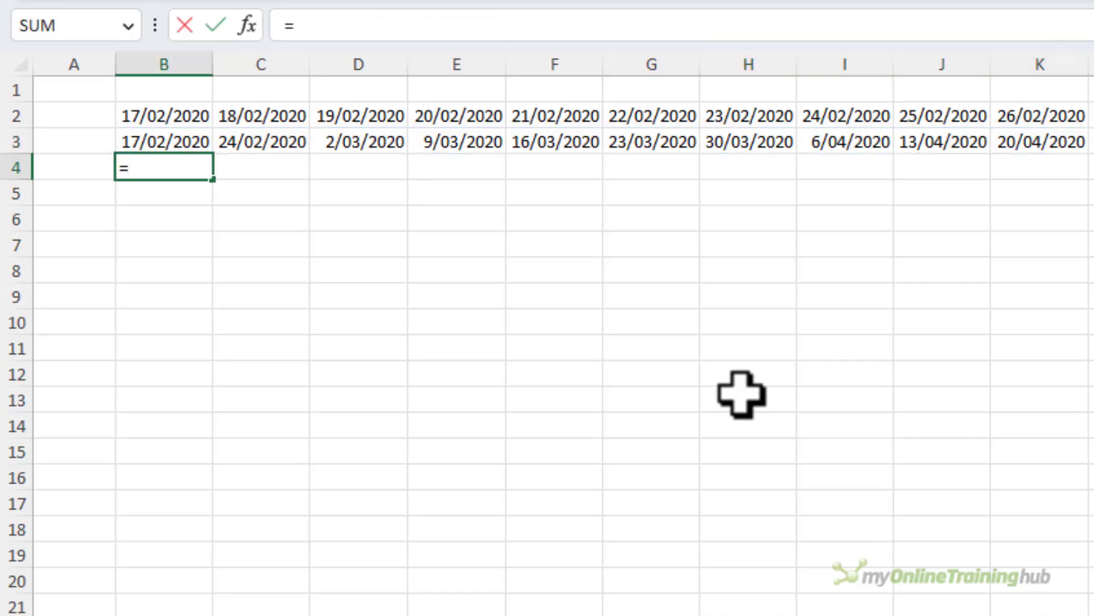
text(date)
key(Tab)
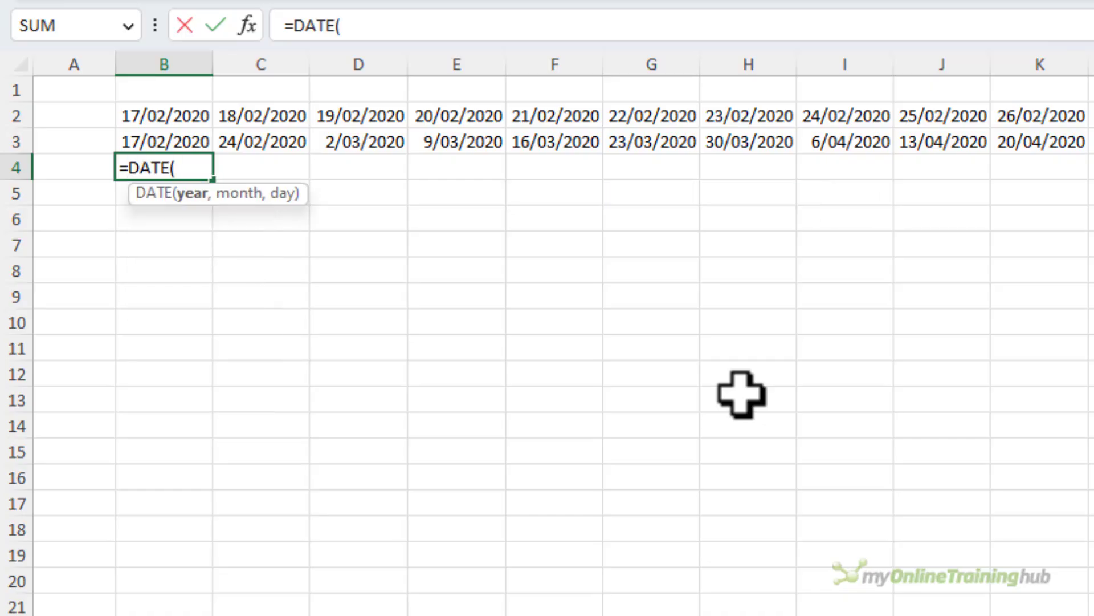
text(min)
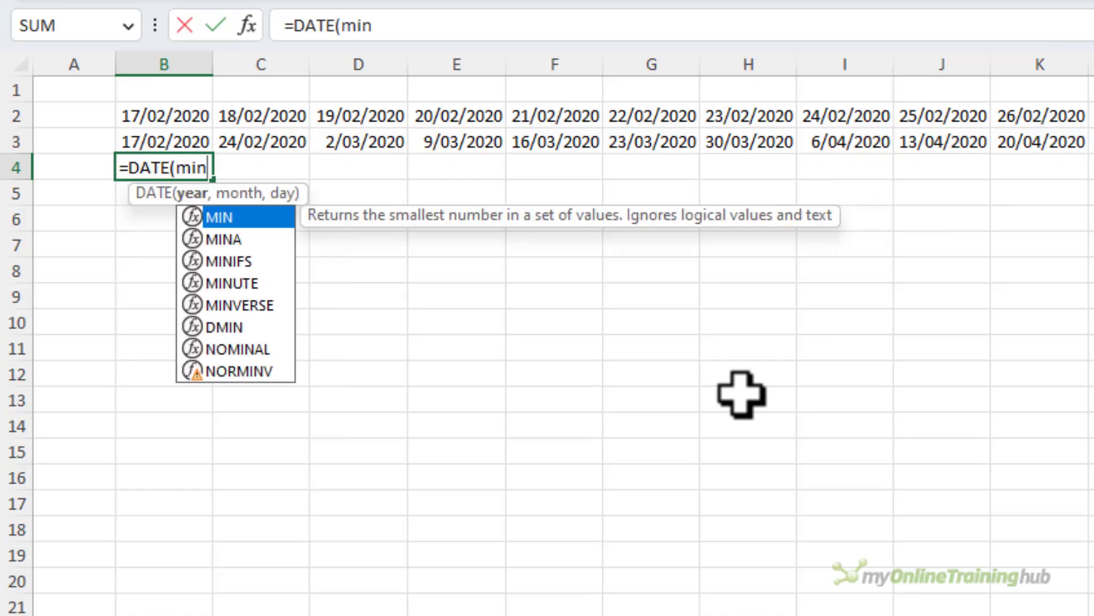
key(Tab)
text(year)
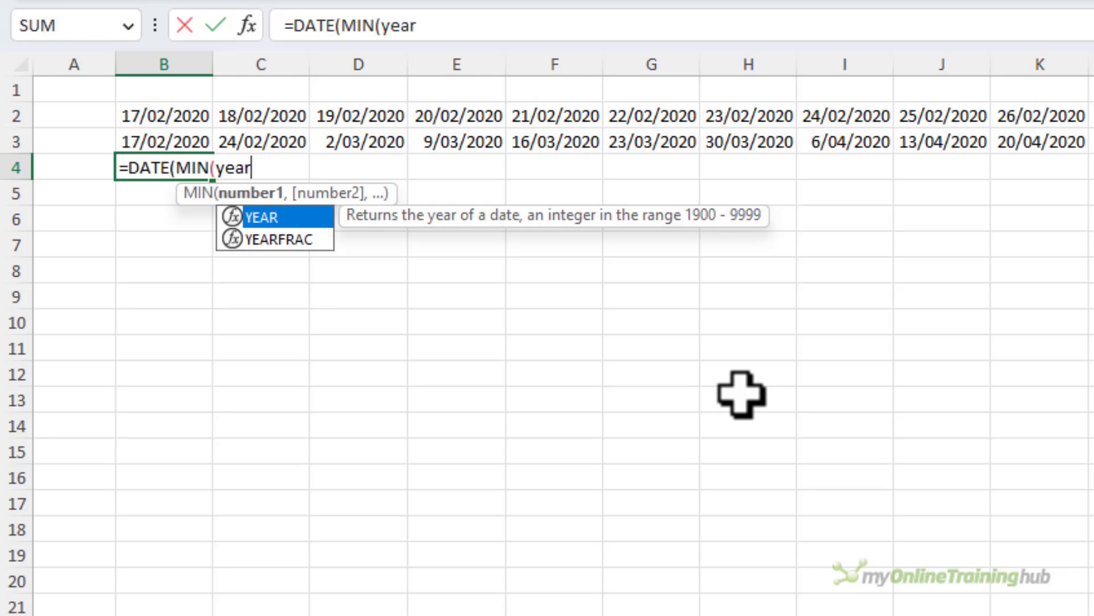
key(Tab)
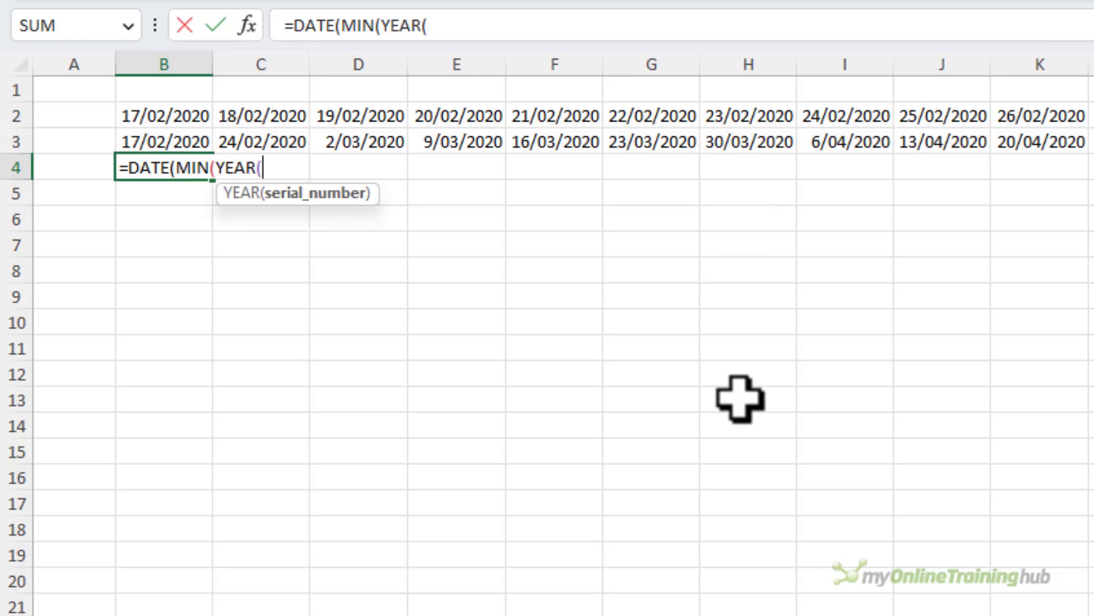
key(ctrl+Page_Down)
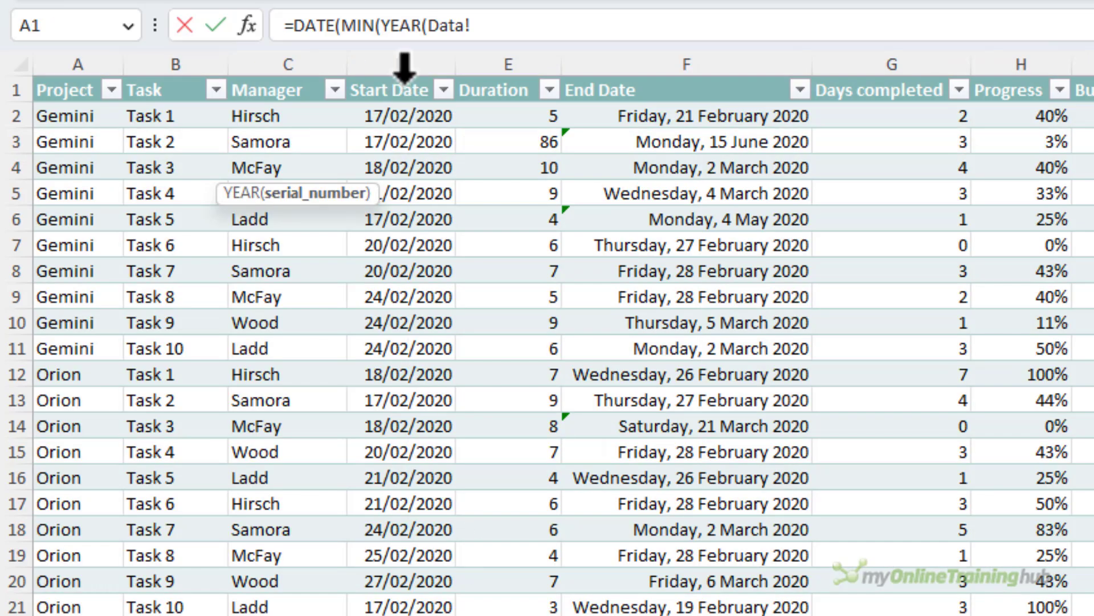
click(403, 80)
text()),)
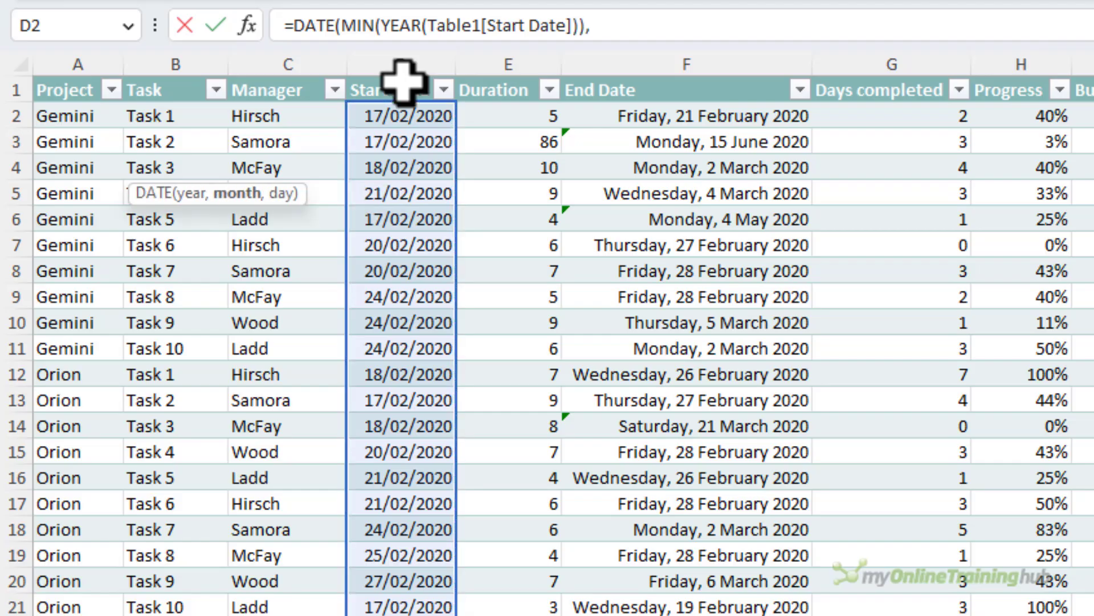
Complete the B4 DATE formula with SEQUENCE(1,26,1) as the month argument and 1 as the day.
text(seq)
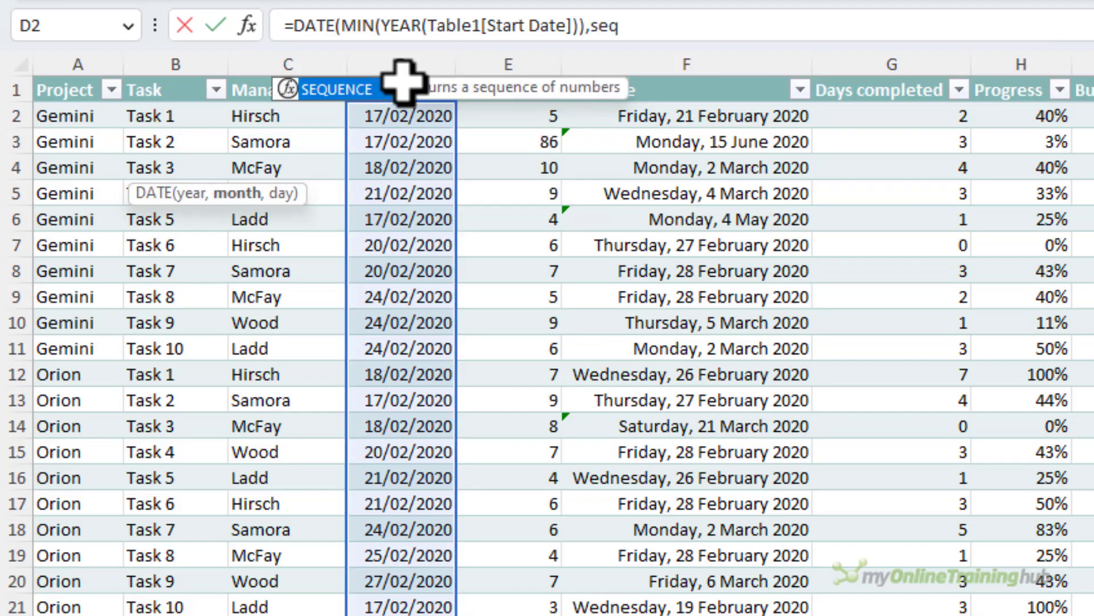
key(Tab)
text(1,26)
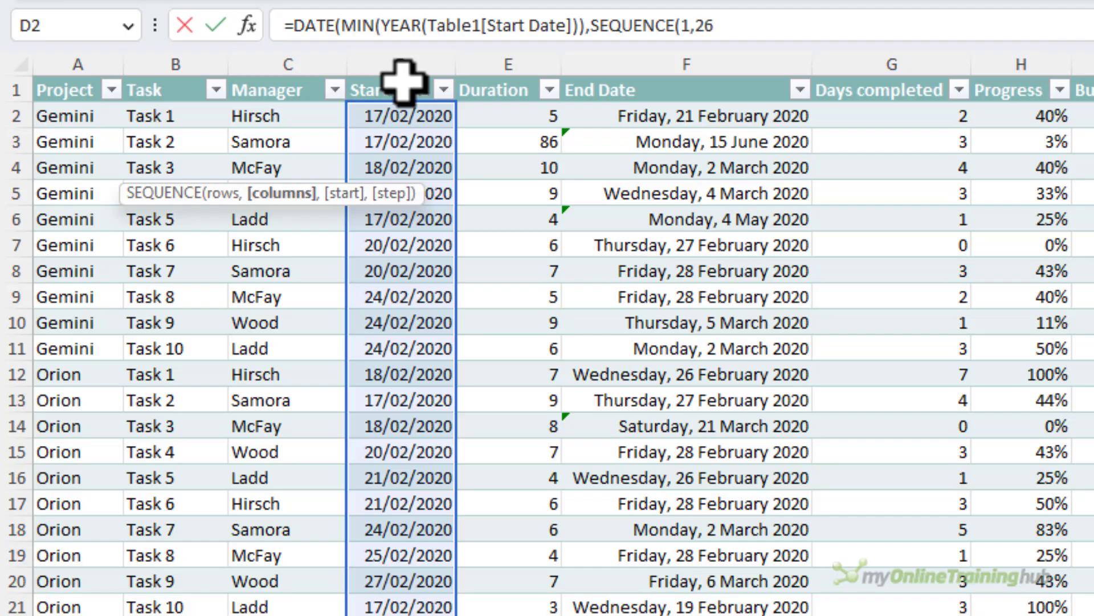
text(,1)
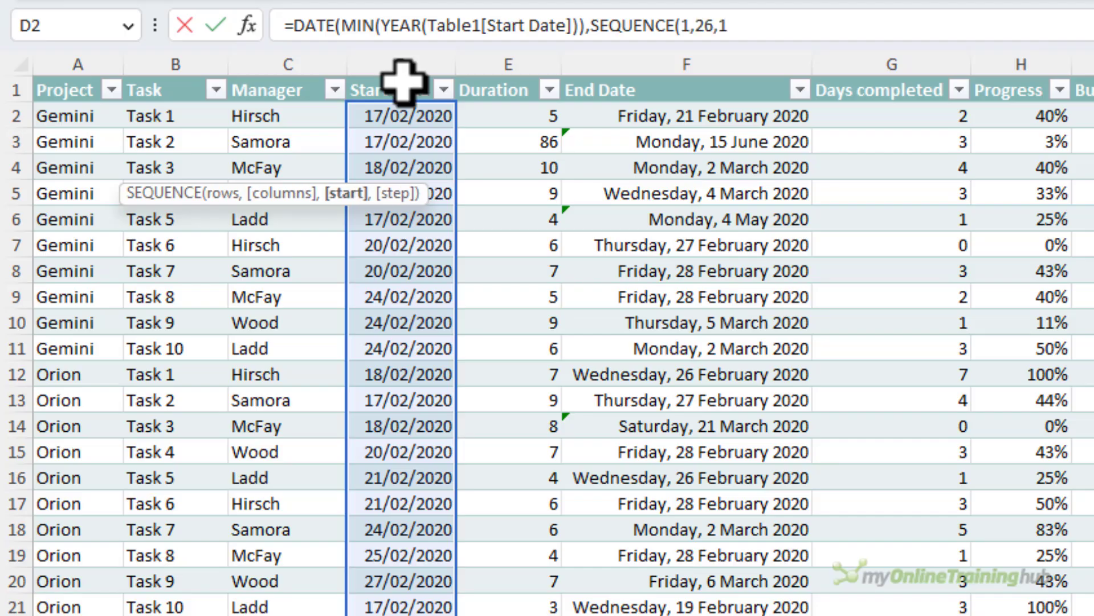
text())
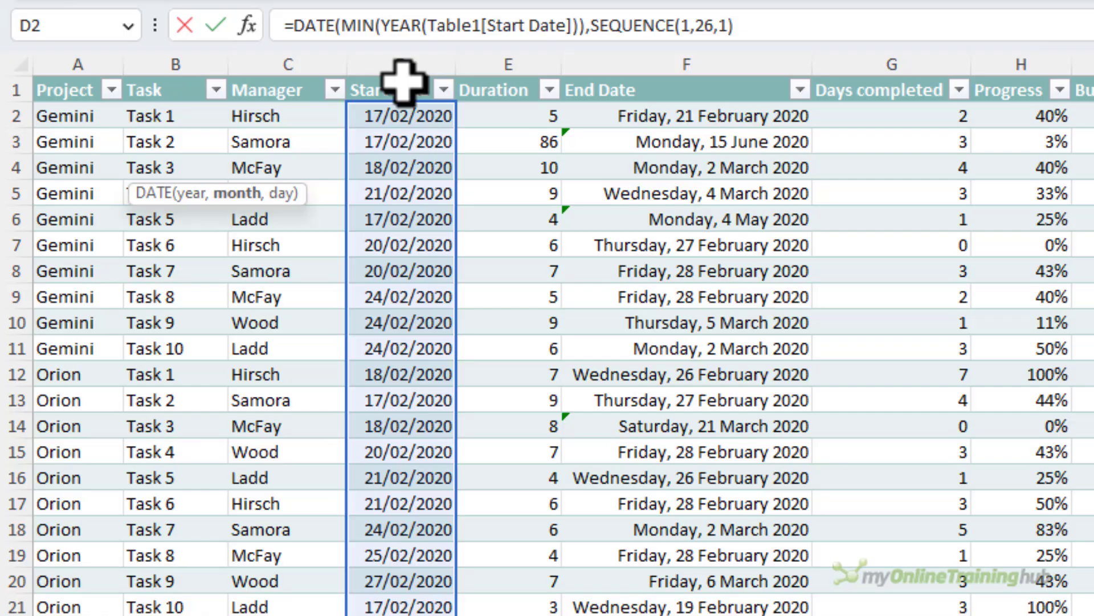
text(,1)
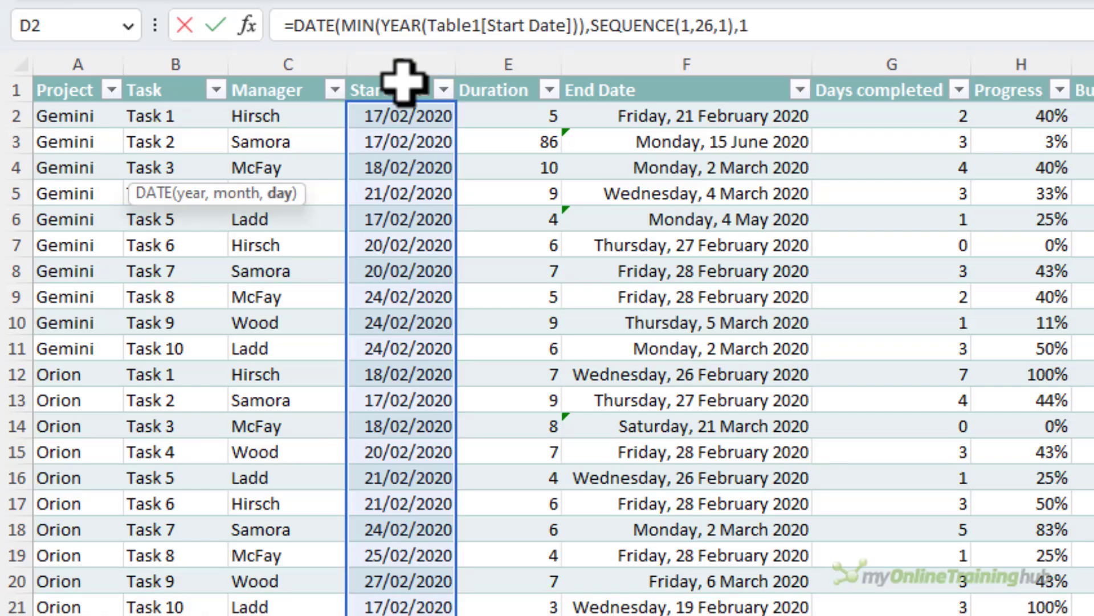
text())
key(Return)
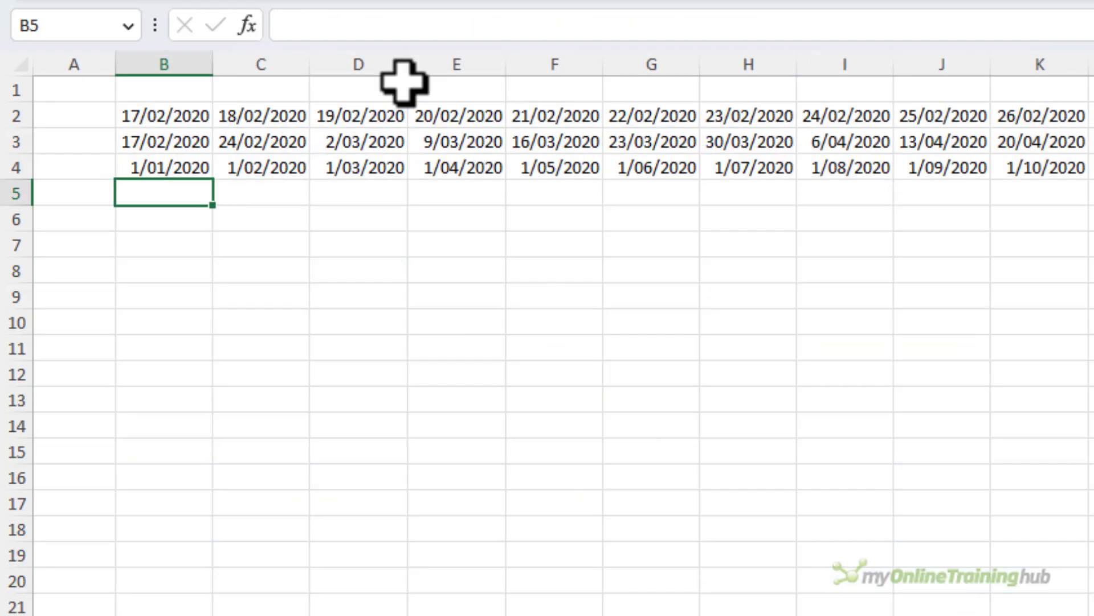
Examine the spilled monthly dates across row 4.
key(Up)
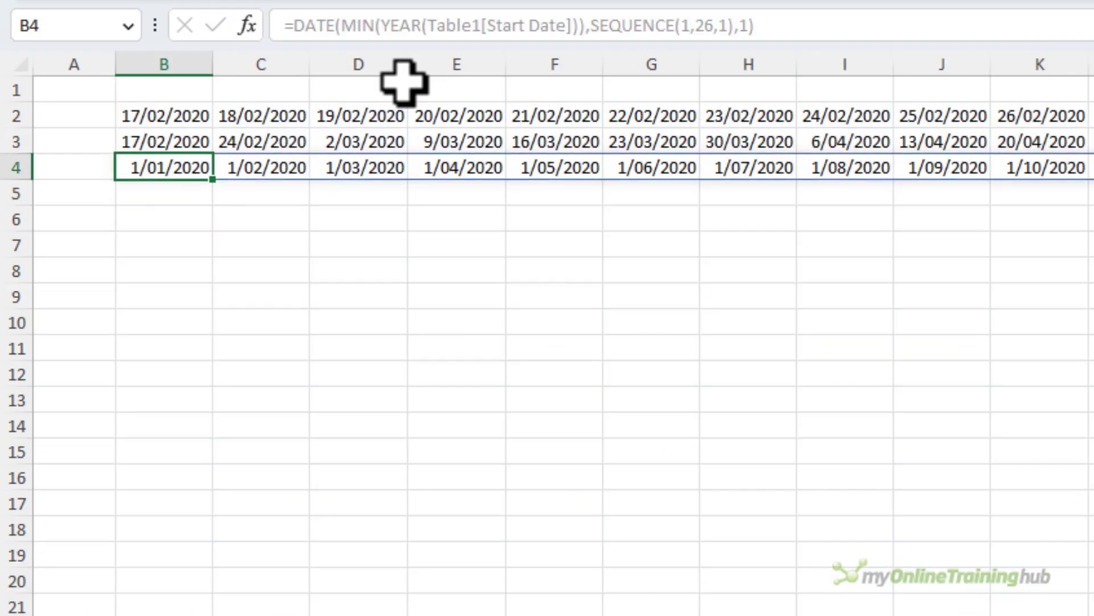
key(Right)
key(Right)
key(Right)
key(Right)
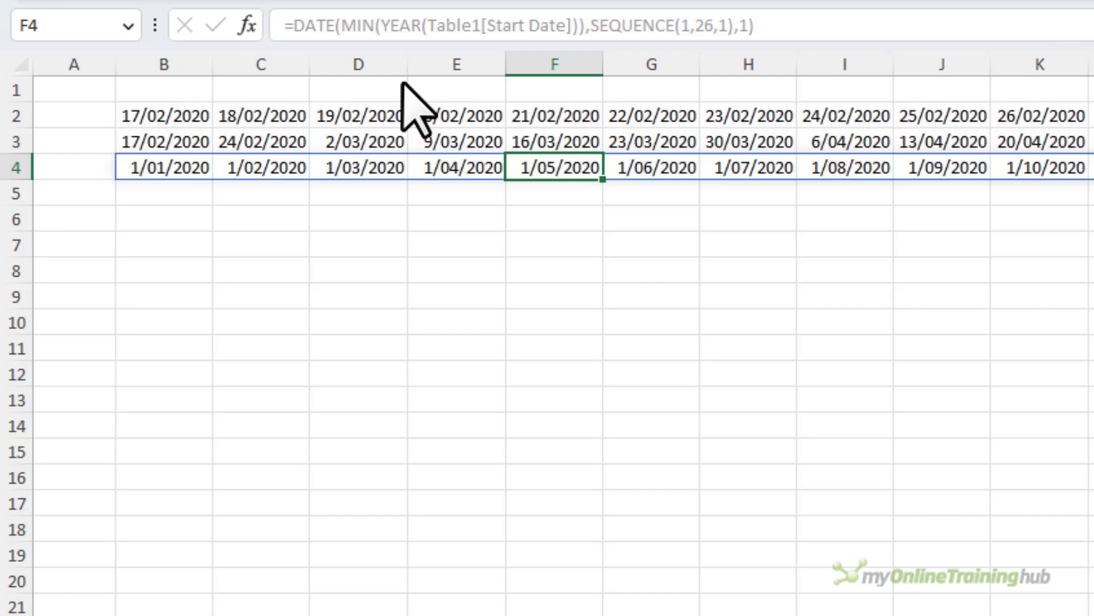
Inspect the values that SEQUENCE(1,26,1) supplies within the B4 formula, leaving the formula unedited.
click(123, 167)
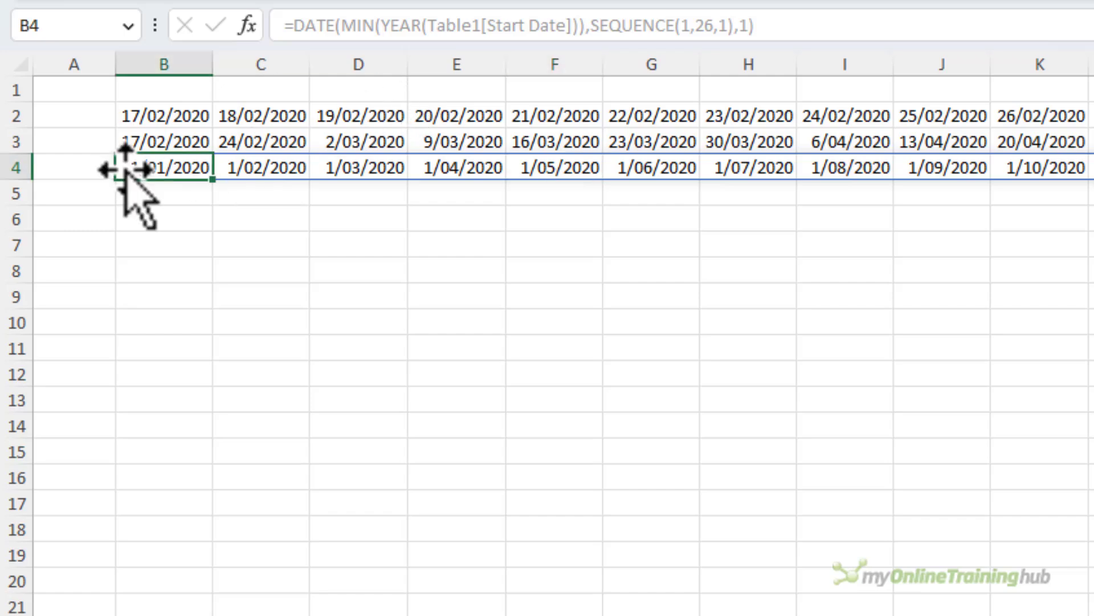
click(530, 26)
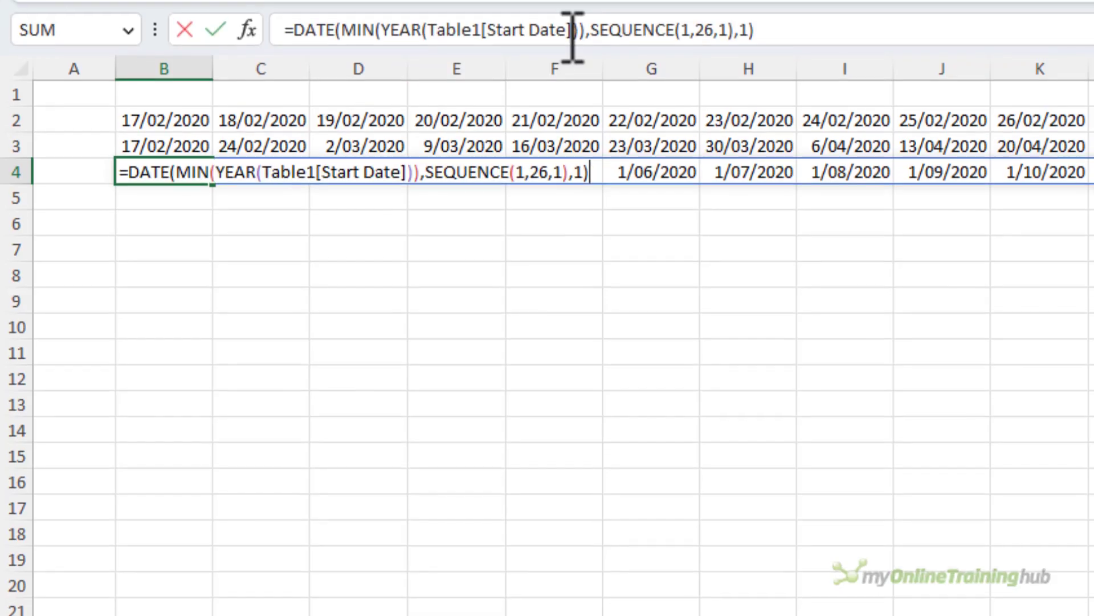
drag(735, 26, 591, 25)
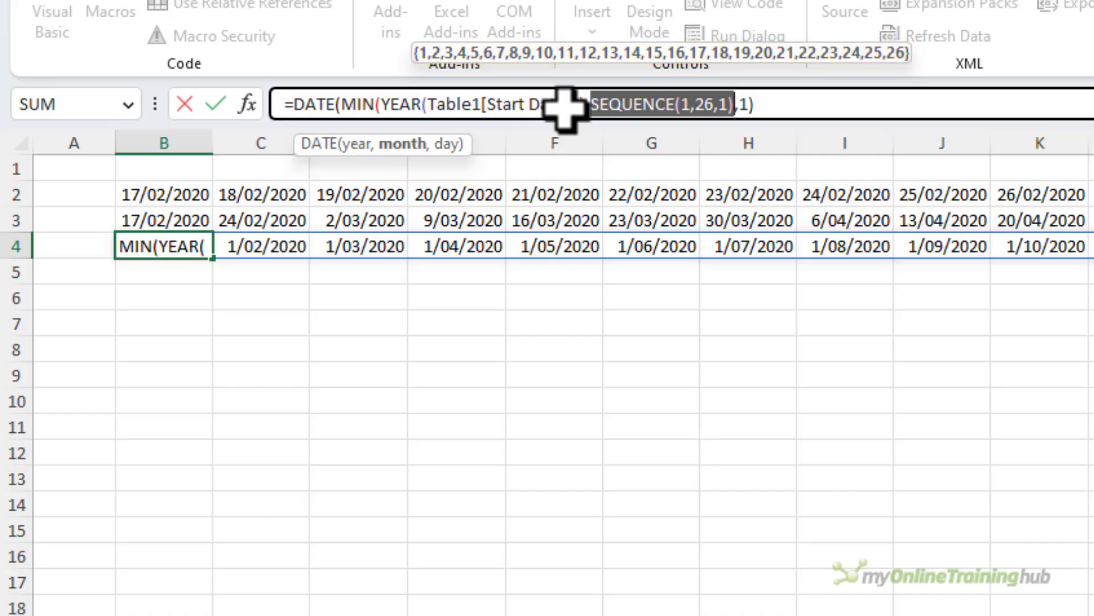
key(Escape)
Test a month number above 12 by entering =DATE(2020,18,1) in B6.
click(188, 300)
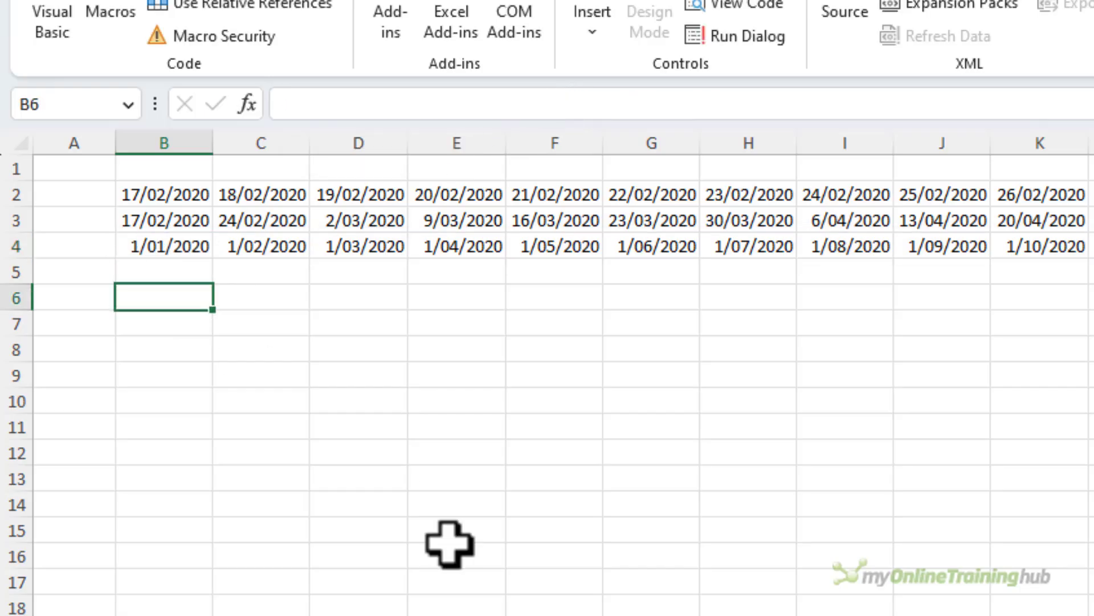
text(=d)
key(Tab)
text(202)
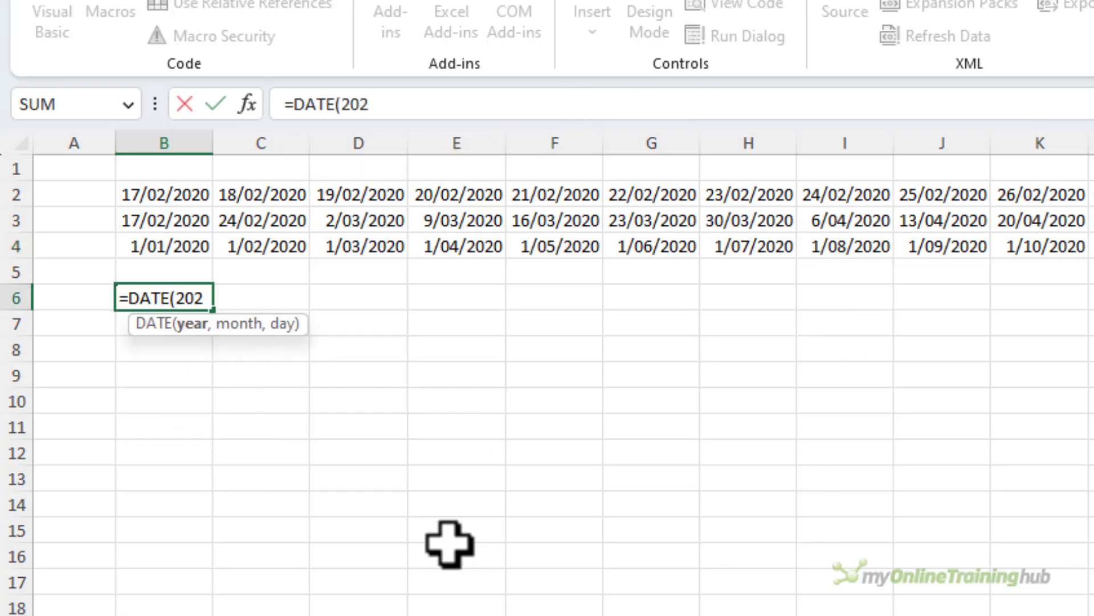
text(0,1)
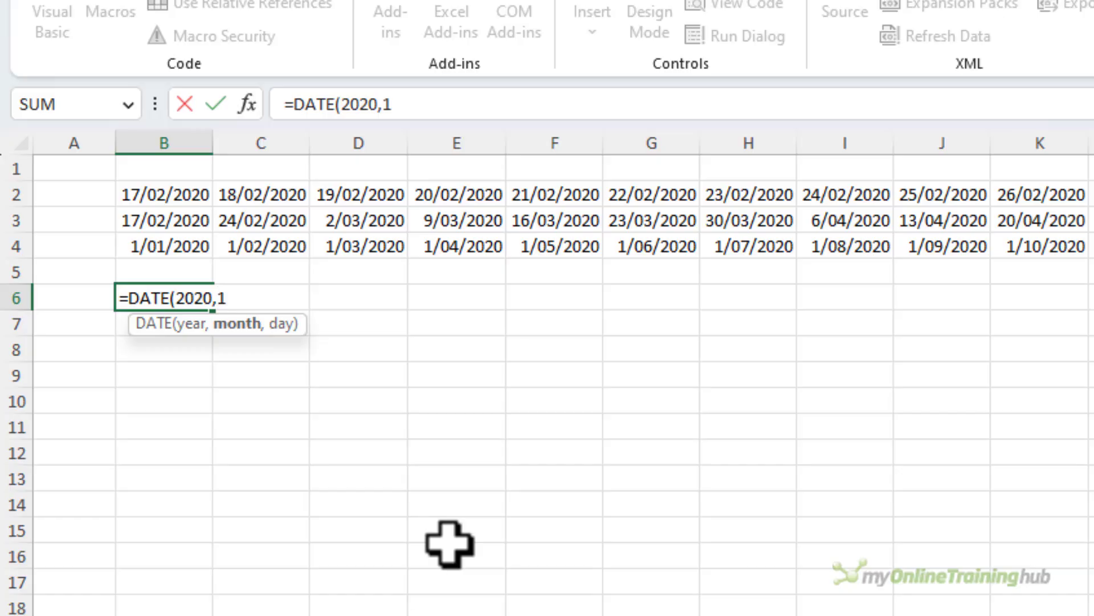
text(8,)
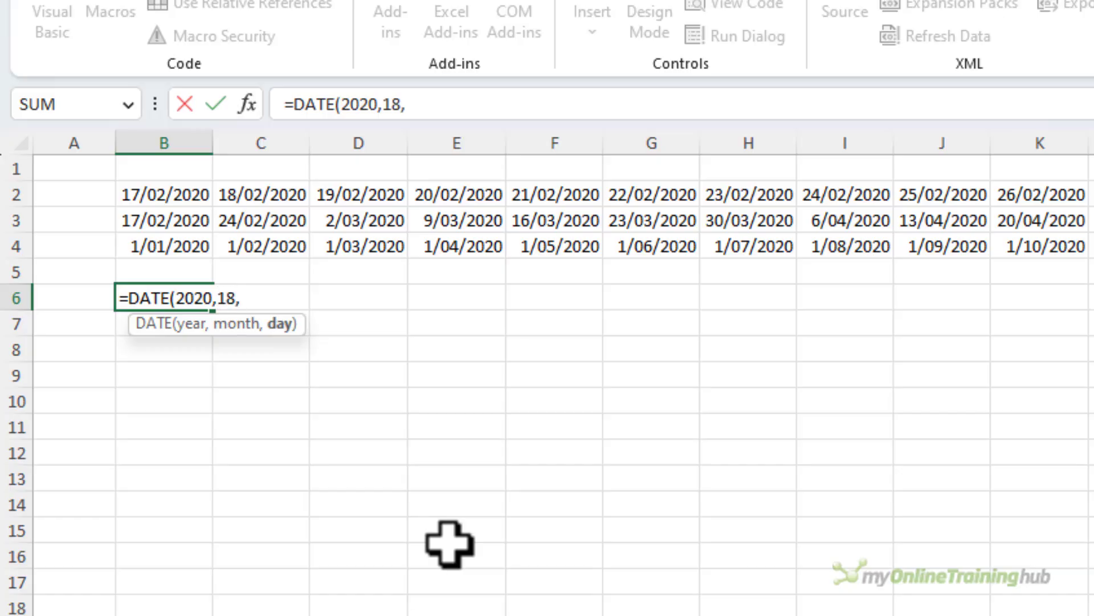
text(1))
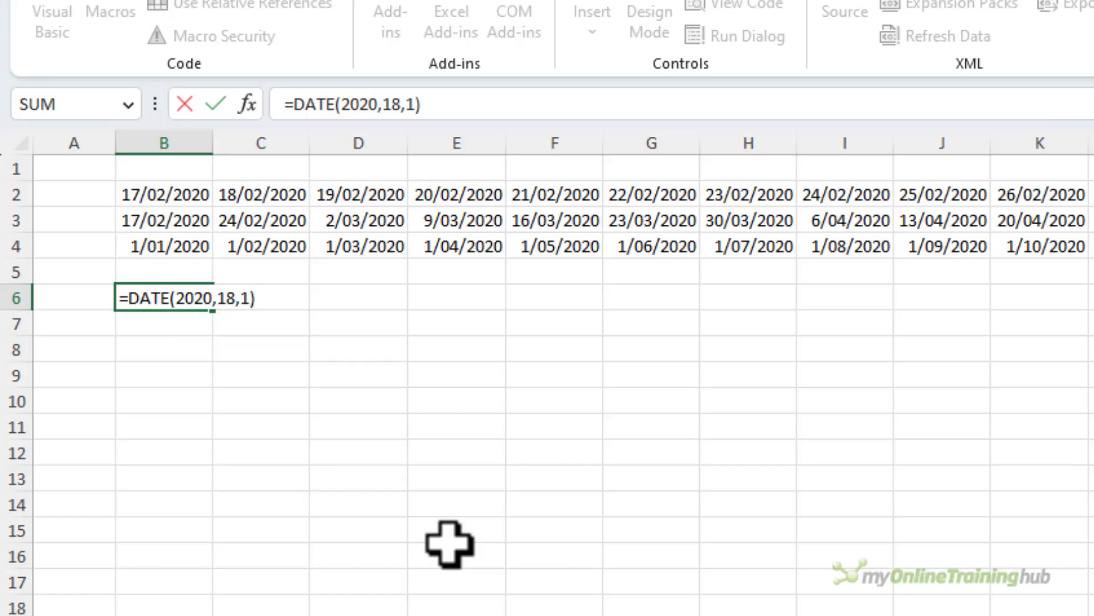
key(Return)
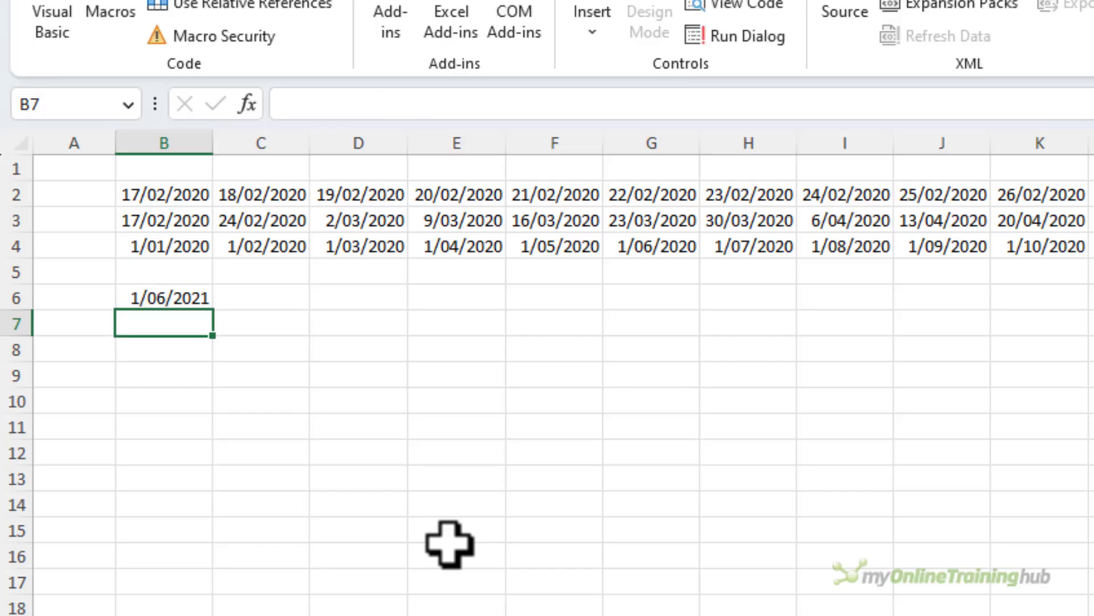
Inspect the month argument of the DATE formula in B4.
key(Up)
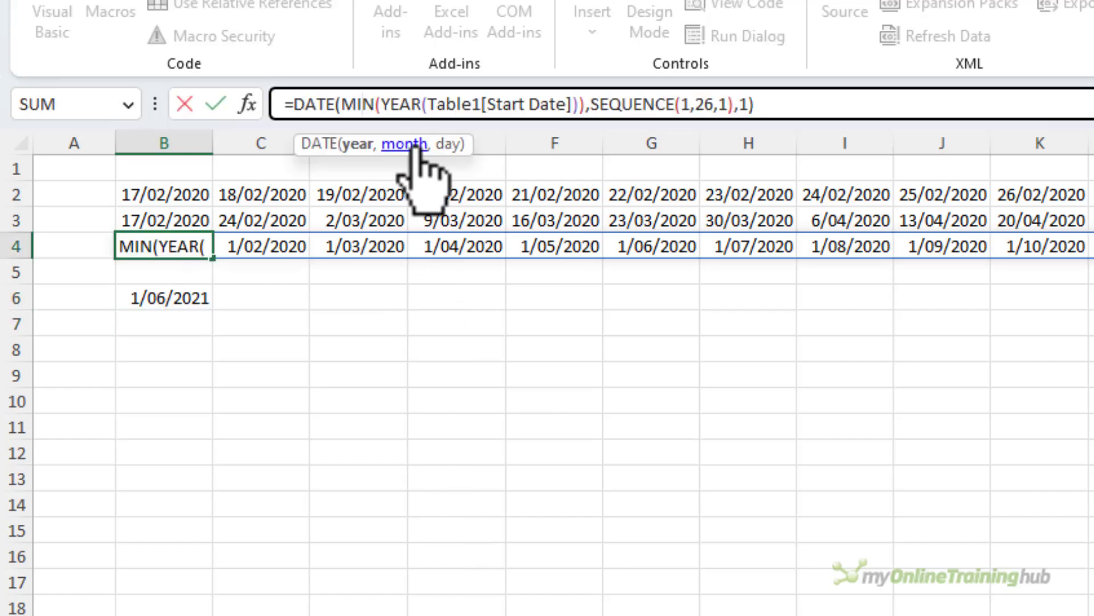
click(420, 147)
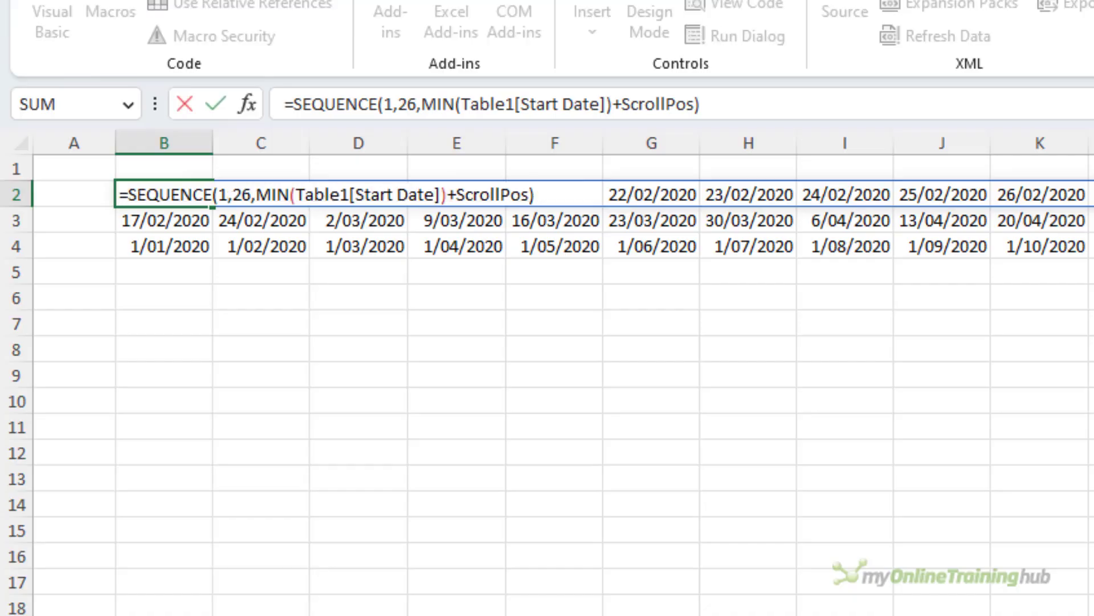
Convert the formulas in B2, B3 and B4 to plain text by removing the leading equals sign from each.
key(Home)
key(Delete)
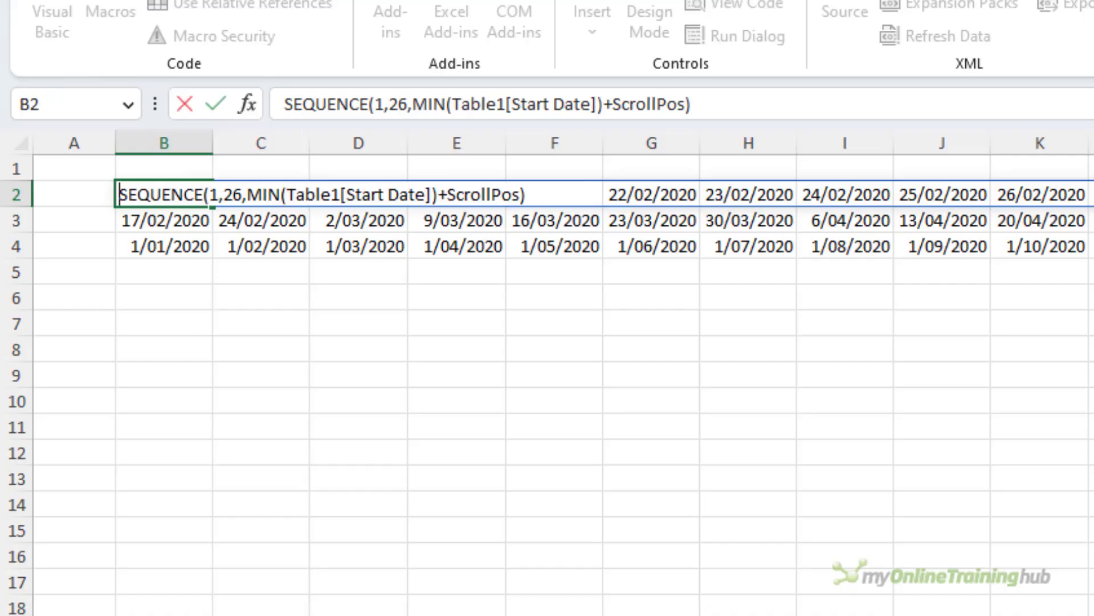
text(')
key(Return)
key(F2)
key(Home)
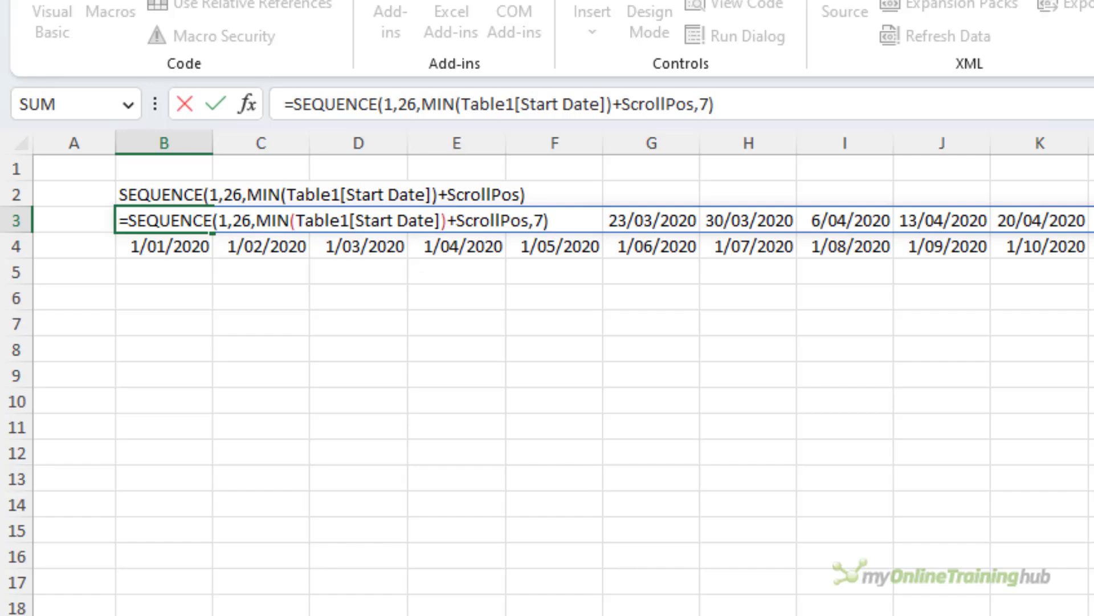
key(Delete)
key(Return)
key(F2)
key(Home)
key(Delete)
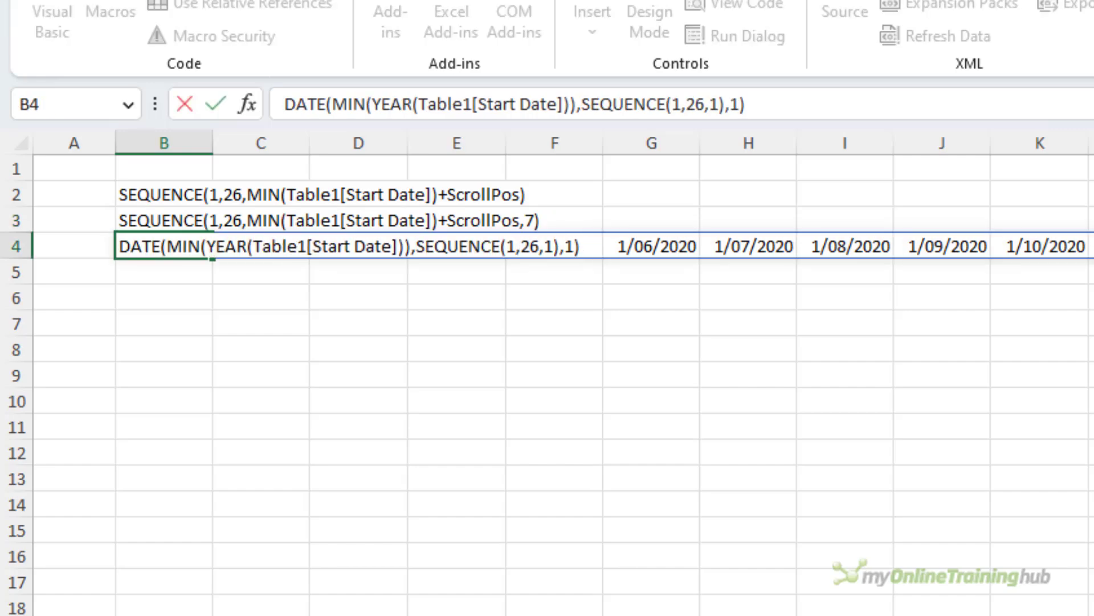
key(ctrl+Return)
Start a CHOOSE formula in B6 with the named range DisplayPeriod as the index number.
key(Down)
key(Down)
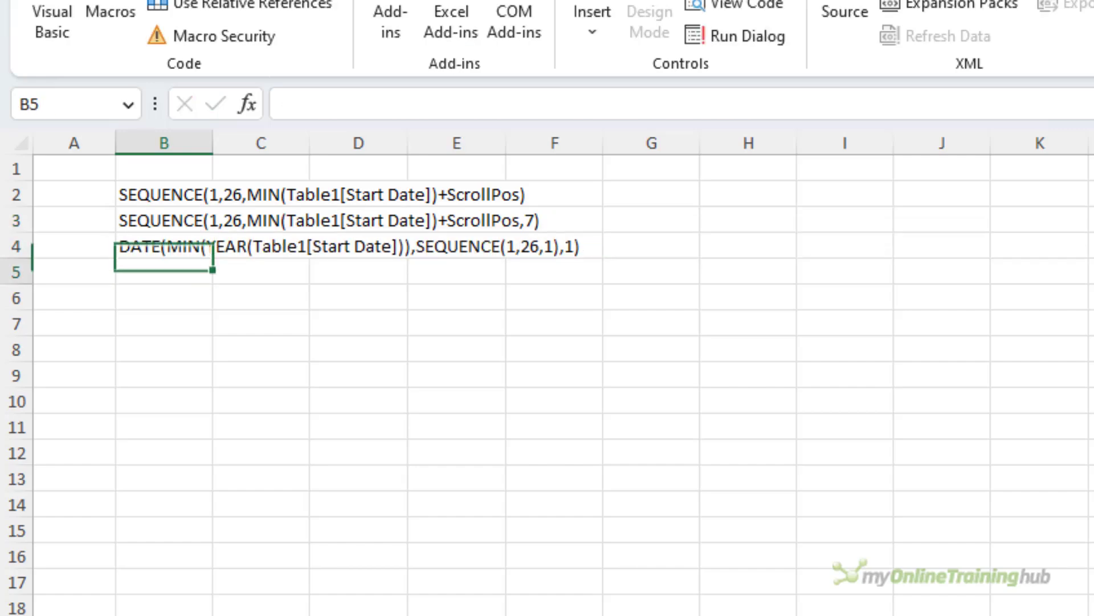
text(=choo)
key(Tab)
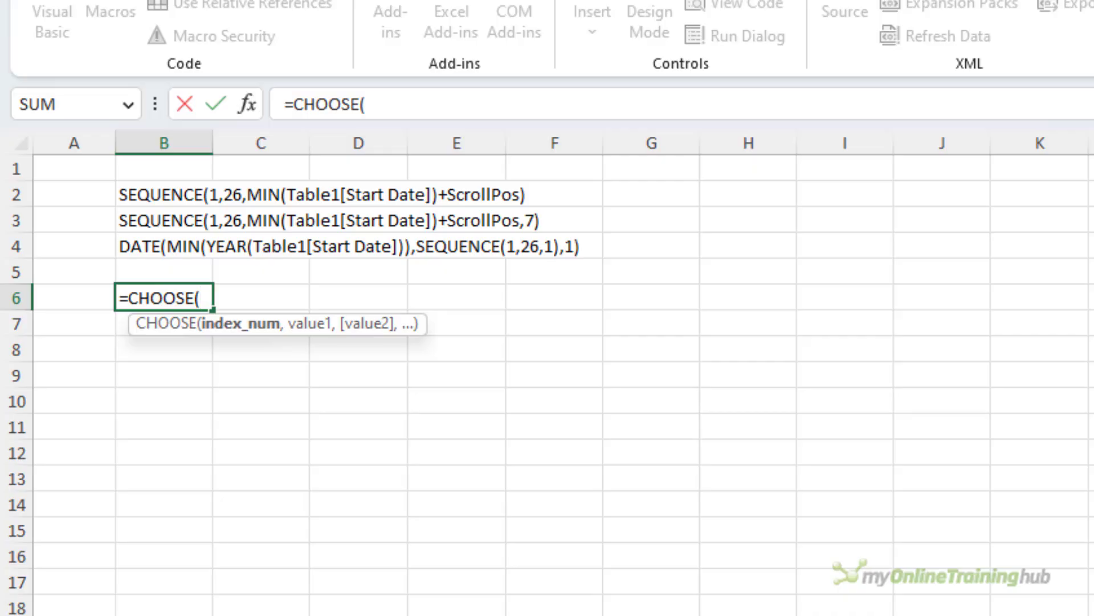
text(disp)
key(Tab)
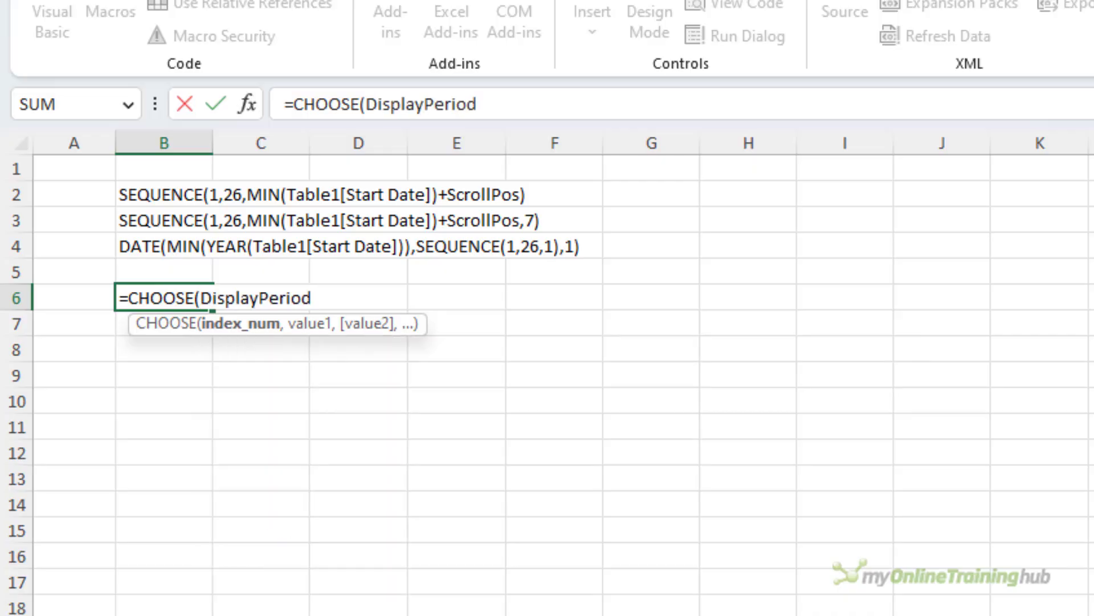
text(,)
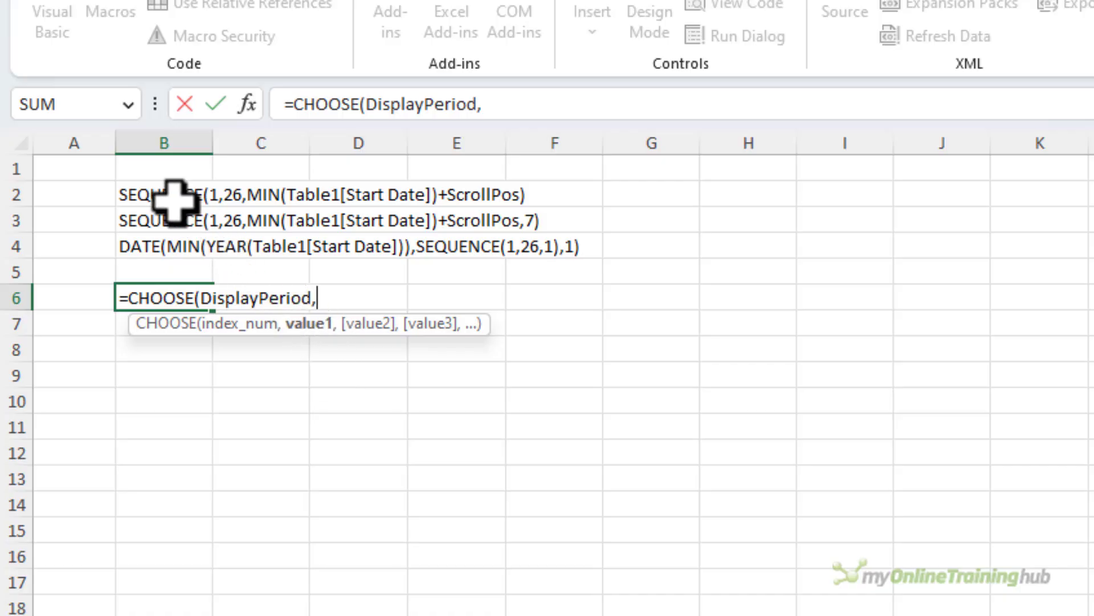
Store the incomplete CHOOSE formula in B6 as text with a leading apostrophe.
click(286, 104)
text(')
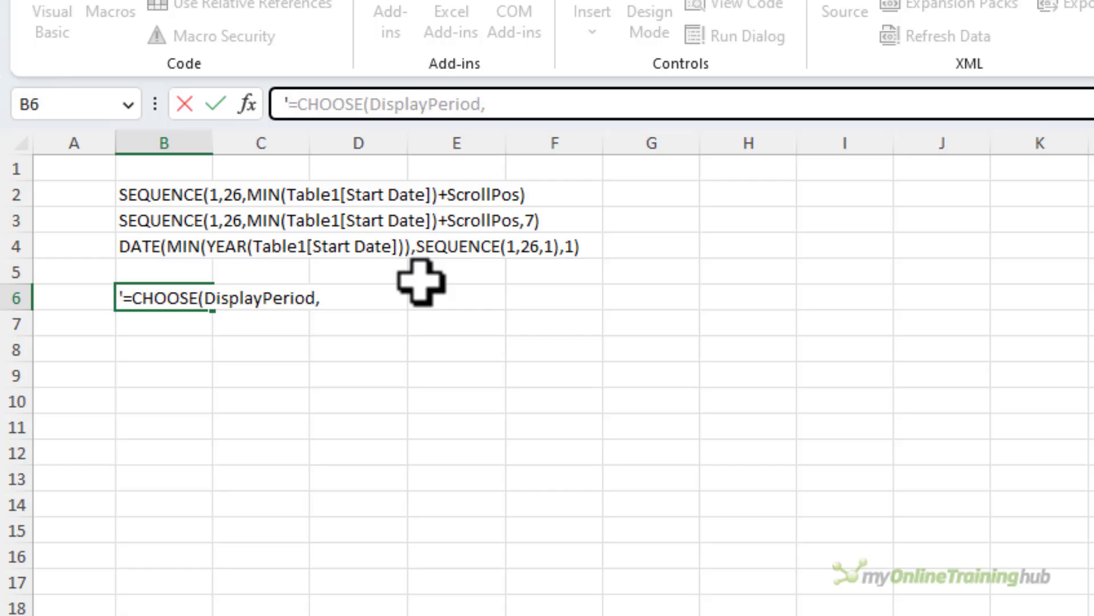
key(ctrl+Return)
Add the daily SEQUENCE expression from B2 as the first value of the CHOOSE text in B6.
click(175, 192)
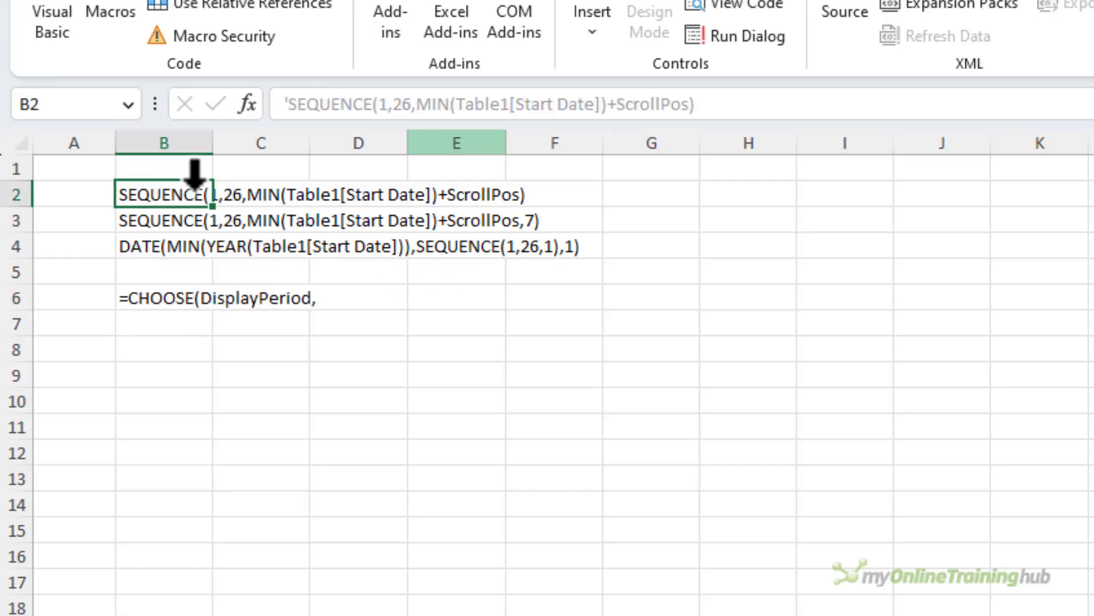
drag(711, 104, 287, 107)
key(ctrl+c)
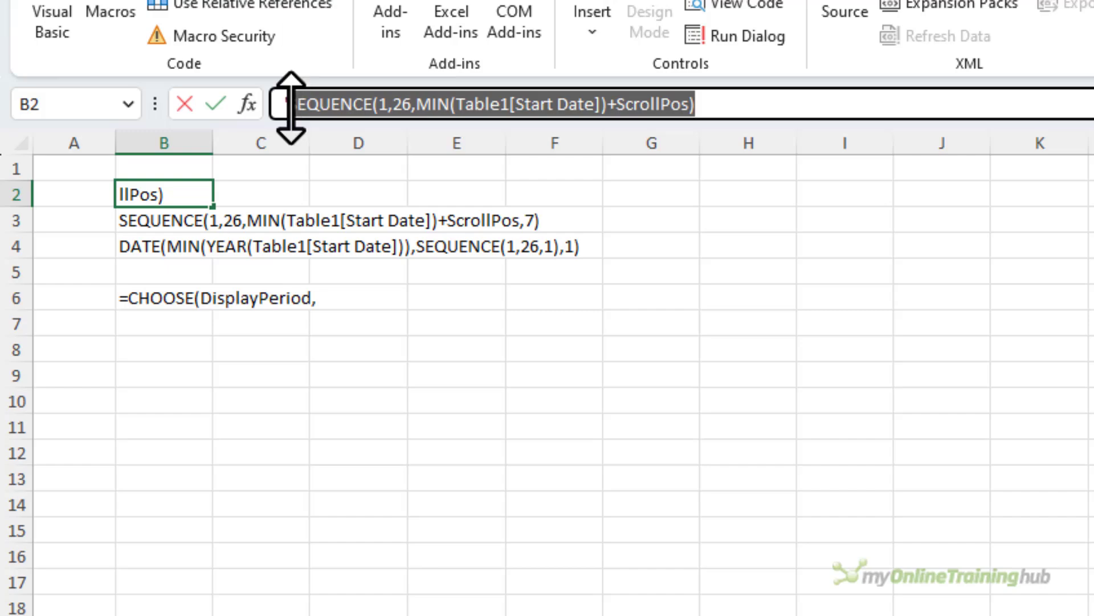
click(184, 279)
click(497, 107)
key(ctrl+v)
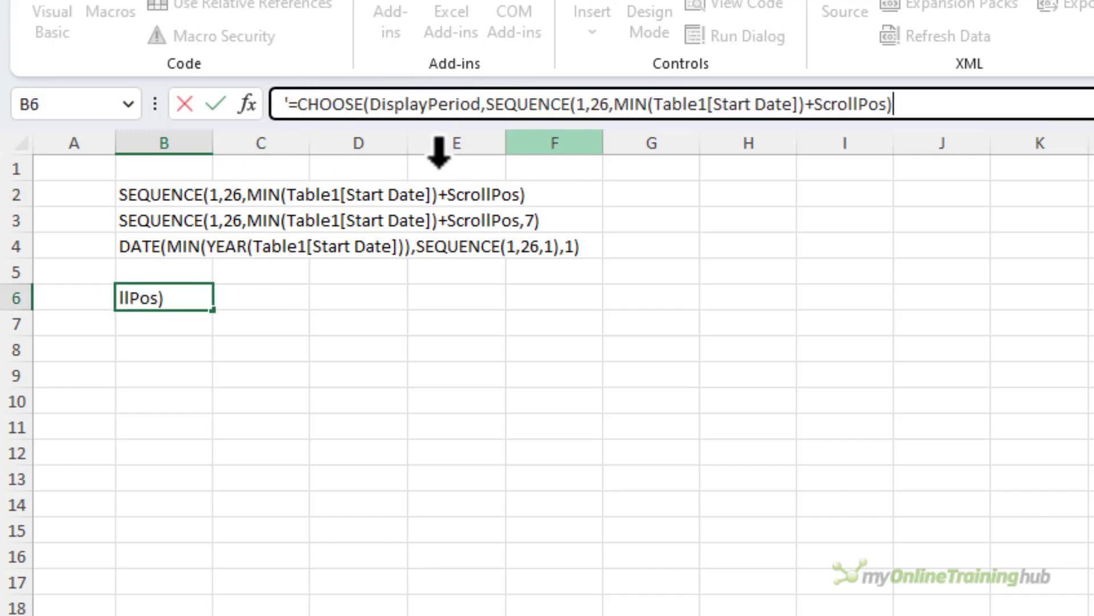
key(Return)
Add the weekly SEQUENCE expression from B3 as the second value of the CHOOSE text in B6, followed by a comma.
click(194, 220)
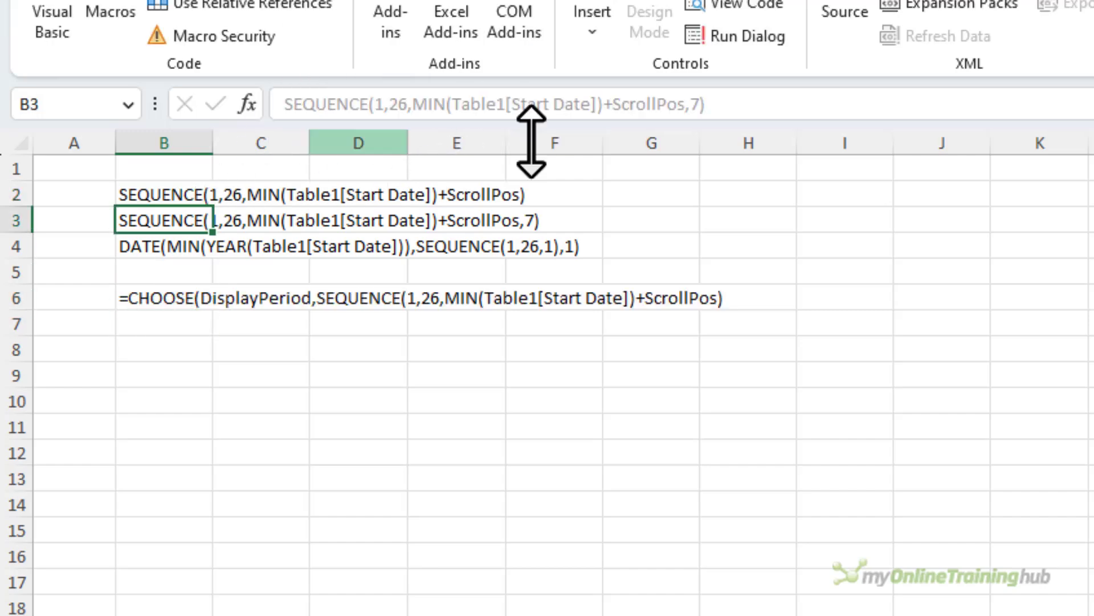
drag(705, 105, 234, 111)
key(ctrl+c)
click(166, 300)
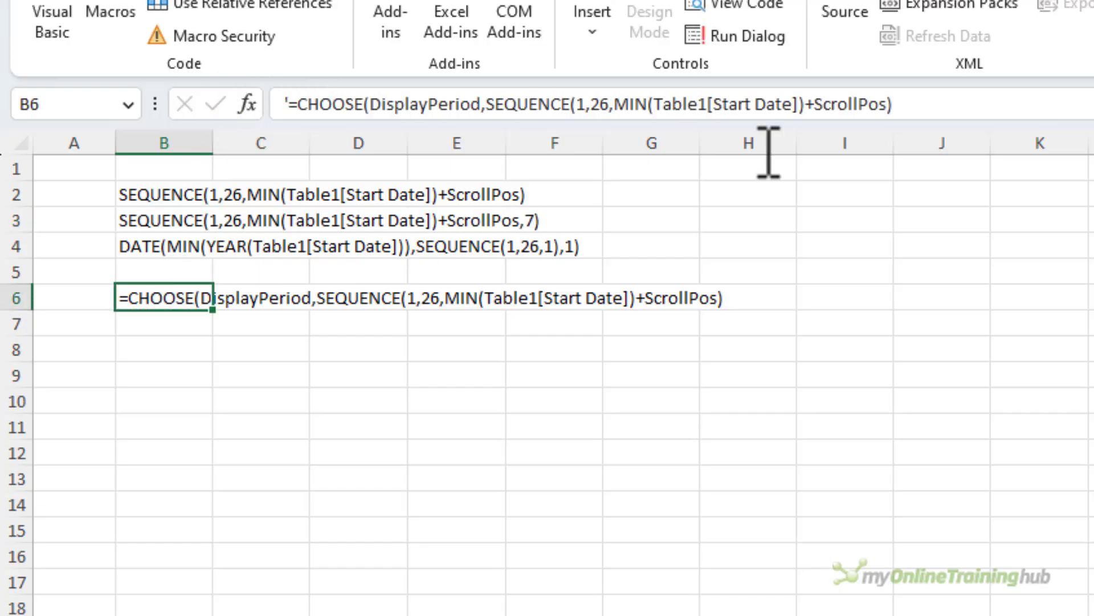
click(936, 108)
key(ctrl+v)
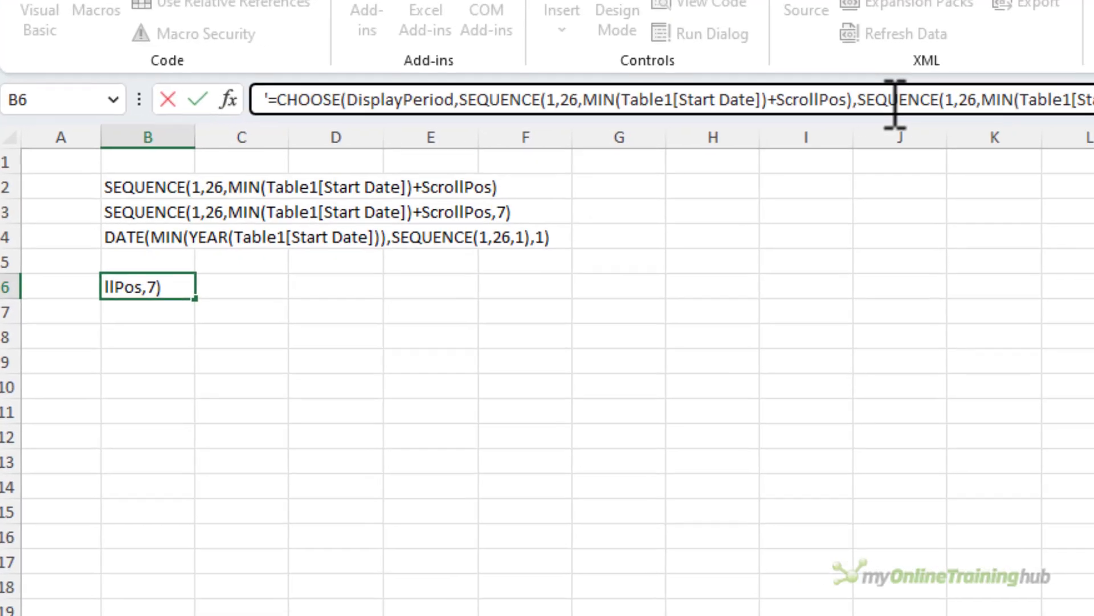
text(,)
key(Return)
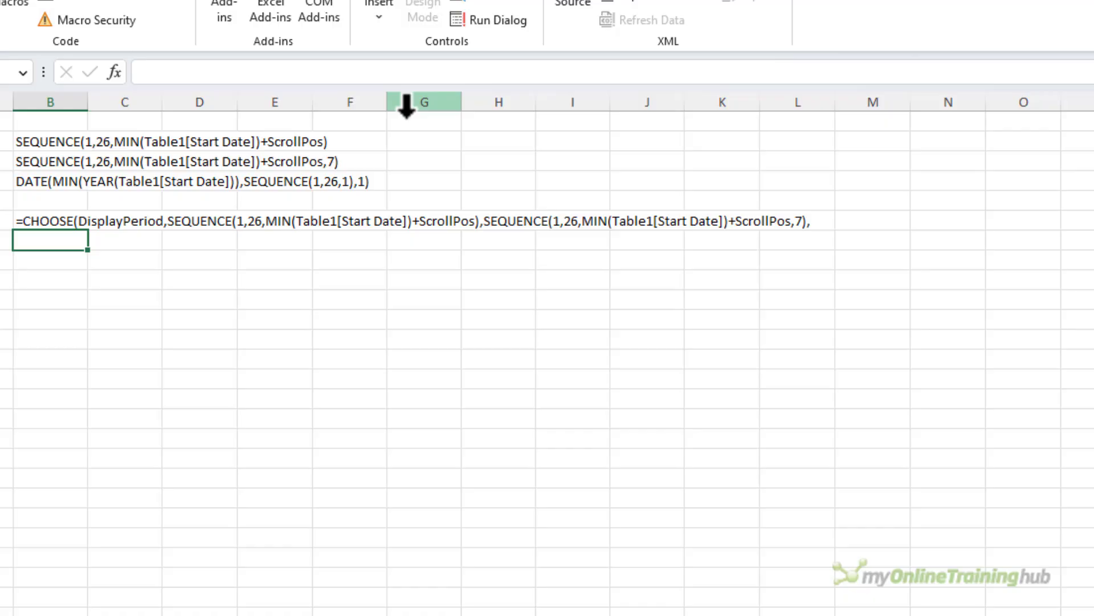
Add the monthly DATE expression from B4 as the third value of CHOOSE in B6 and close the parenthesis.
click(78, 178)
drag(497, 72, 129, 65)
key(ctrl+c)
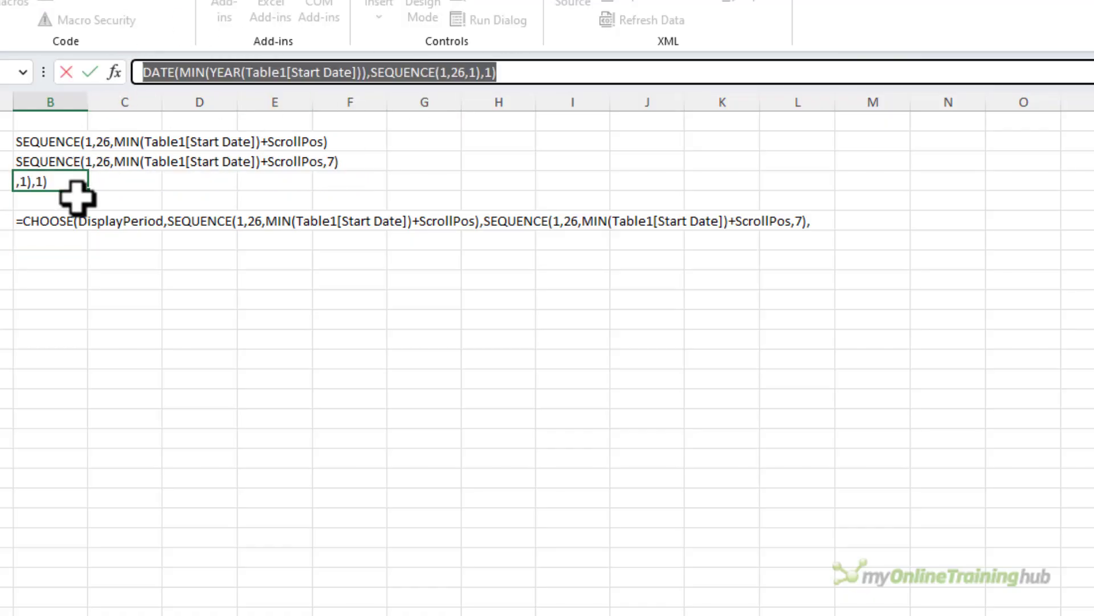
key(Escape)
click(69, 220)
click(964, 72)
key(ctrl+v)
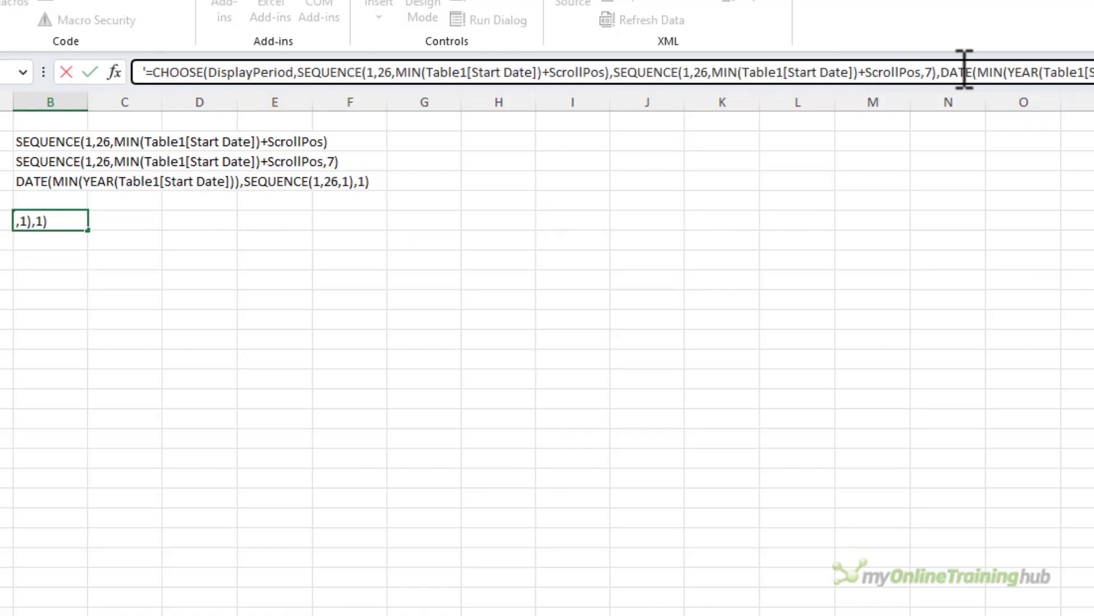
text())
Turn B6 into a live formula by removing its leading apostrophe, and set the dashboard's display period to Weekly.
key(Home)
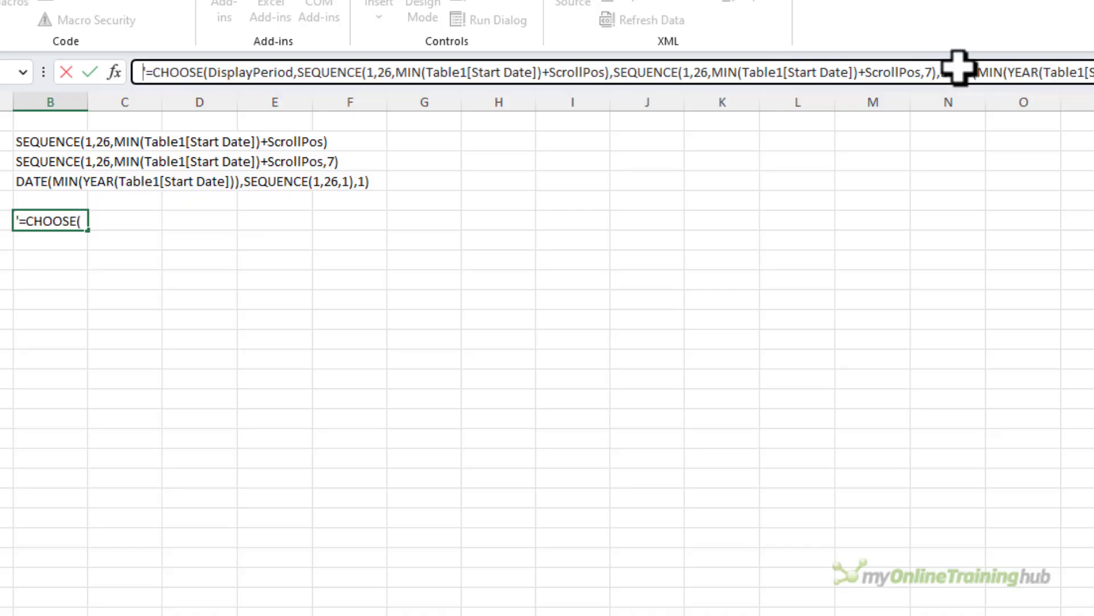
key(Delete)
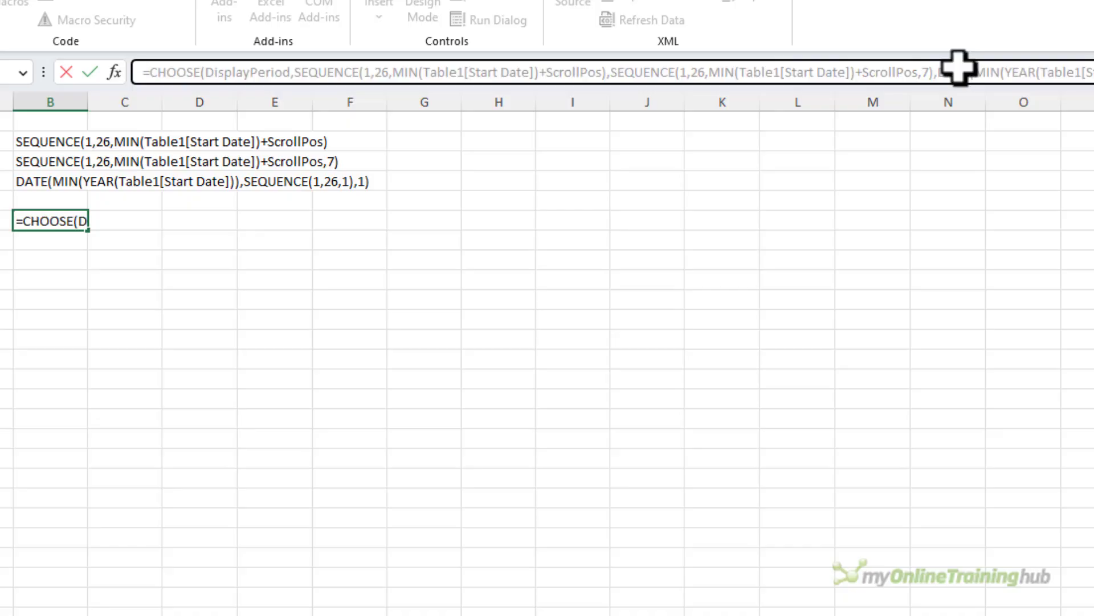
key(Return)
key(Up)
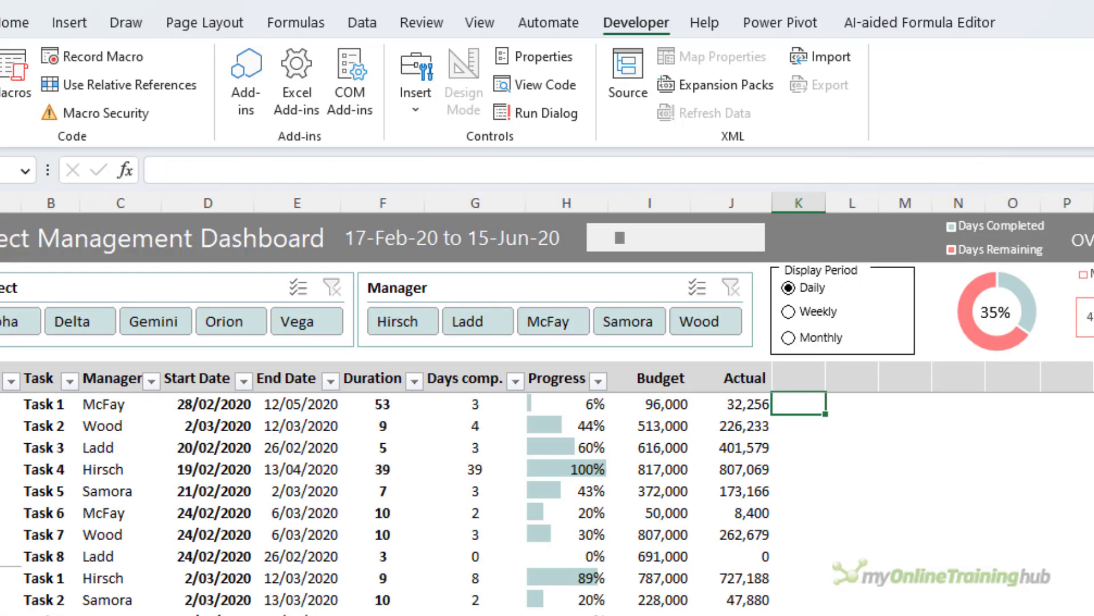
click(795, 311)
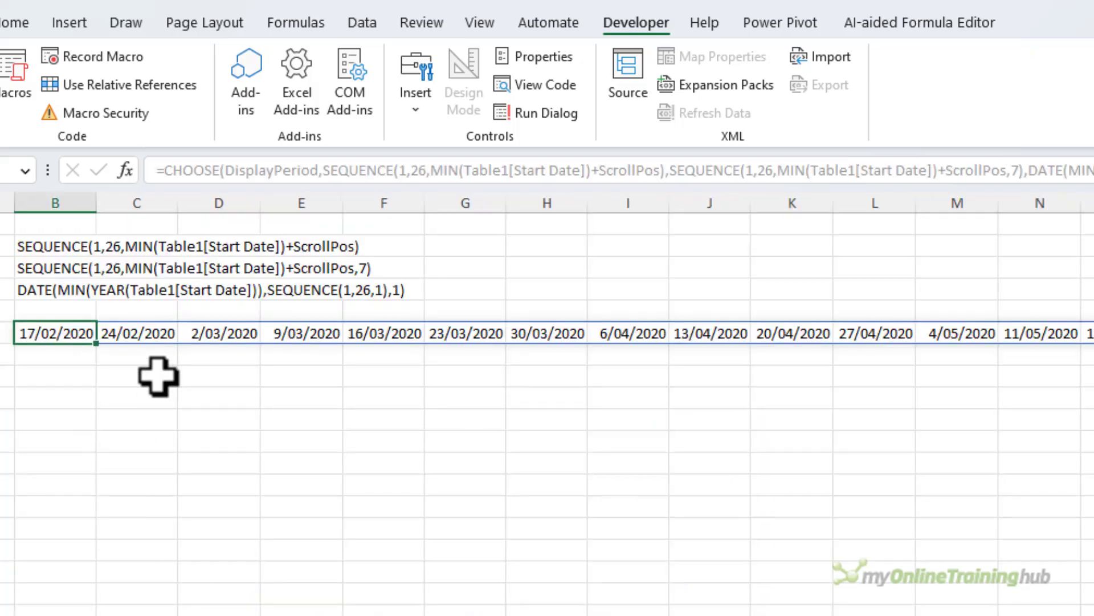
Copy the CHOOSE formula from B6 on the Staging sheet into the timeline header cell K5 on the Dashboard sheet.
key(F2)
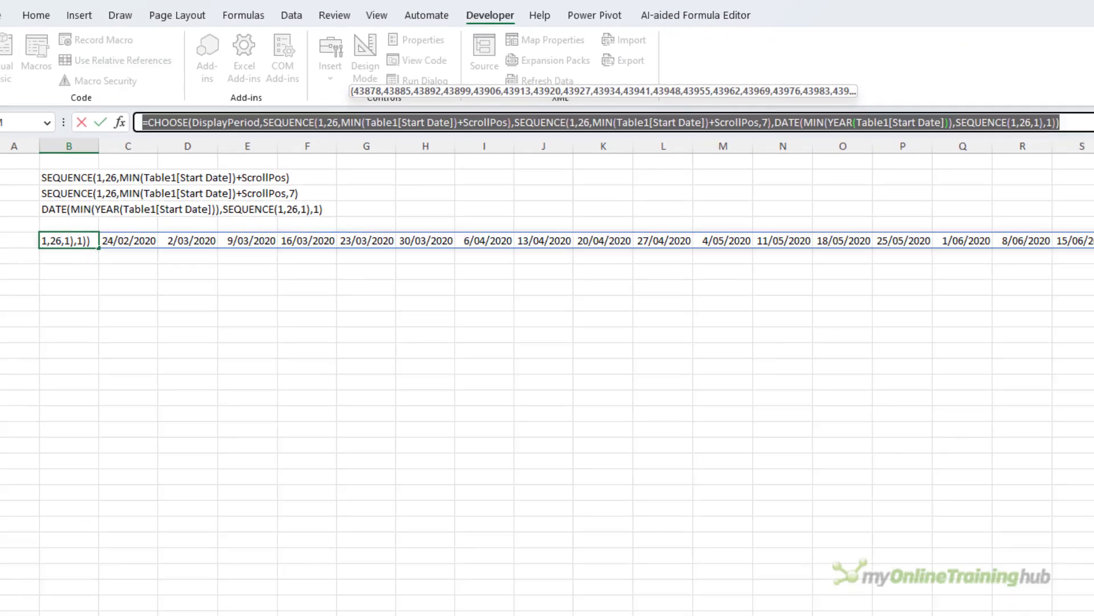
key(Escape)
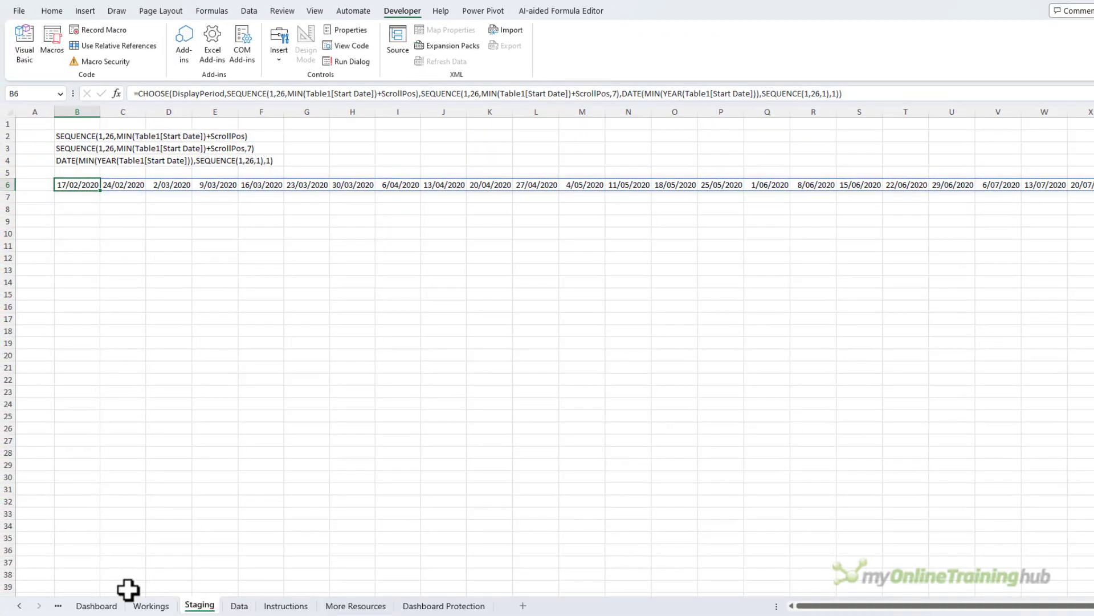
click(96, 605)
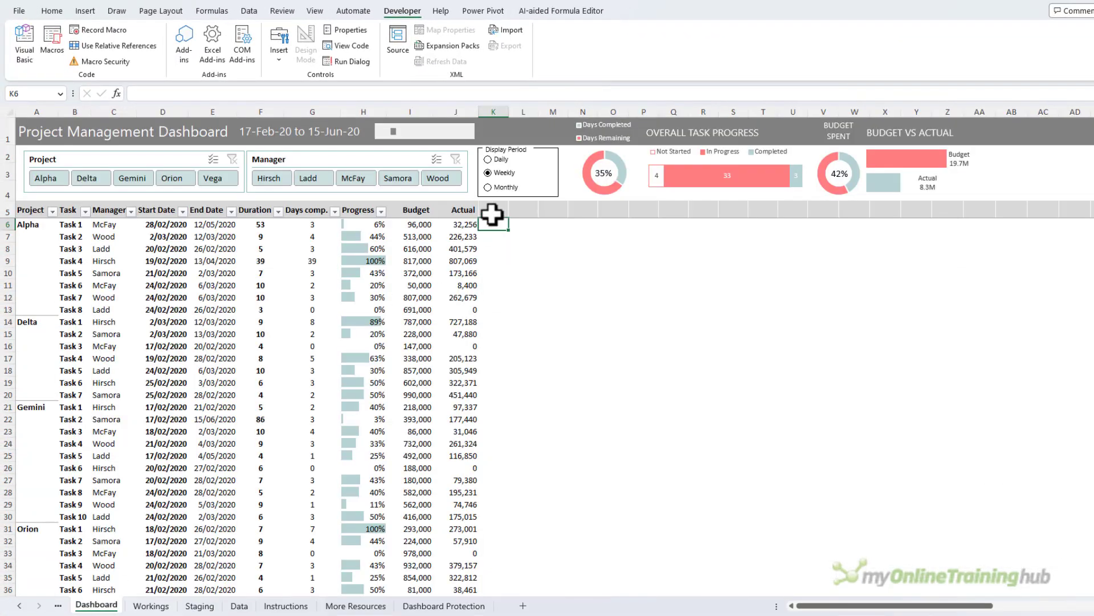
click(306, 93)
key(ctrl+v)
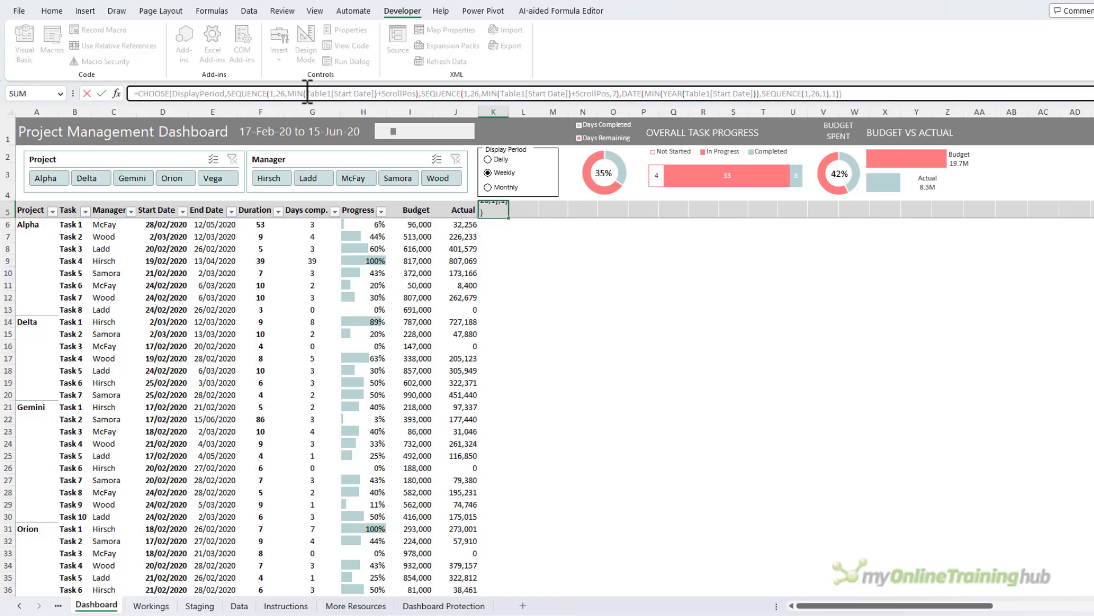
key(ctrl+Return)
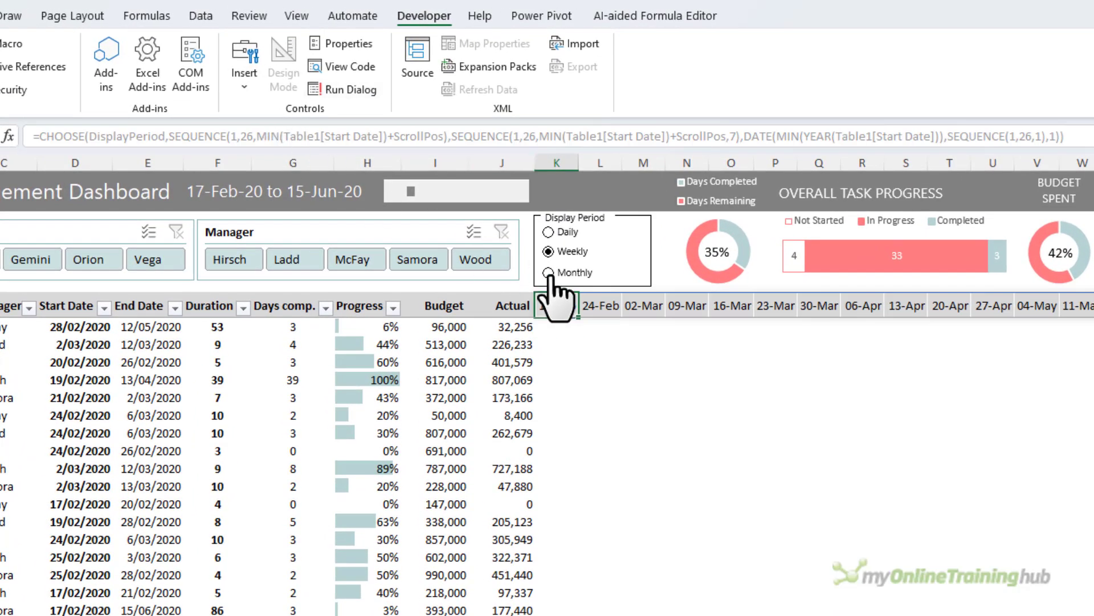
Test the timeline header by switching the display period to Monthly, Weekly and finally Daily.
click(549, 272)
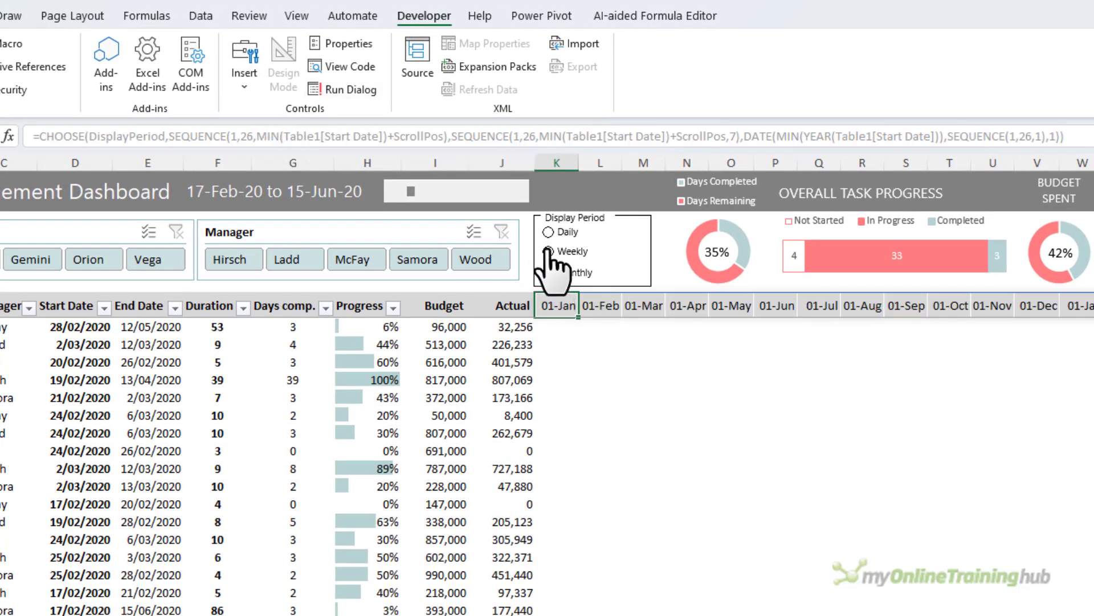
click(548, 251)
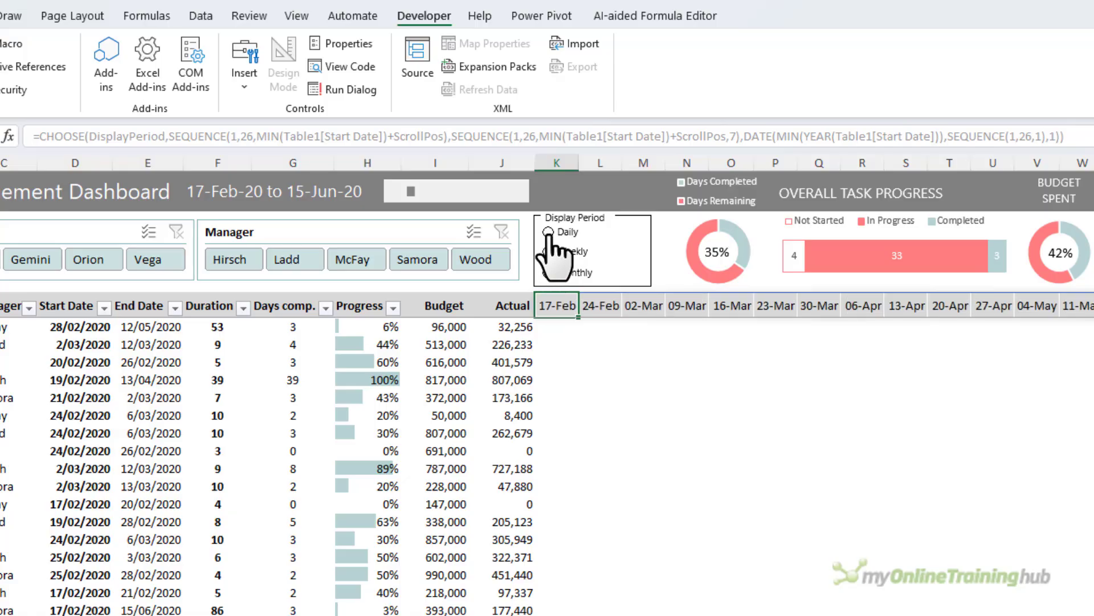
click(548, 232)
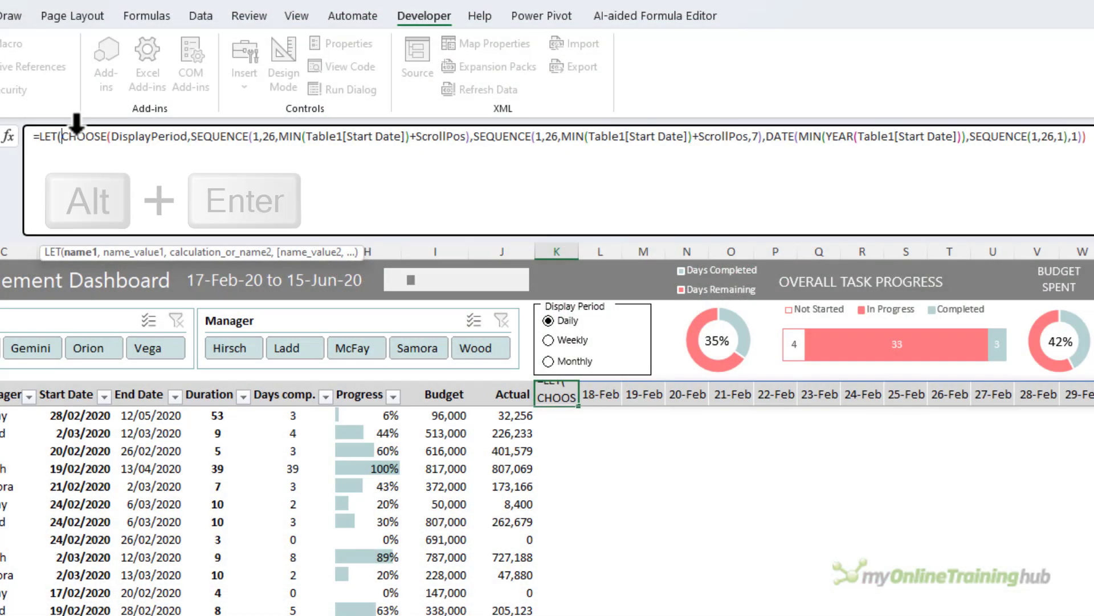
Put CHOOSE on its own line within LET in K5 and move its daily SEQUENCE into a variable named DailyDates.
key(alt+Return)
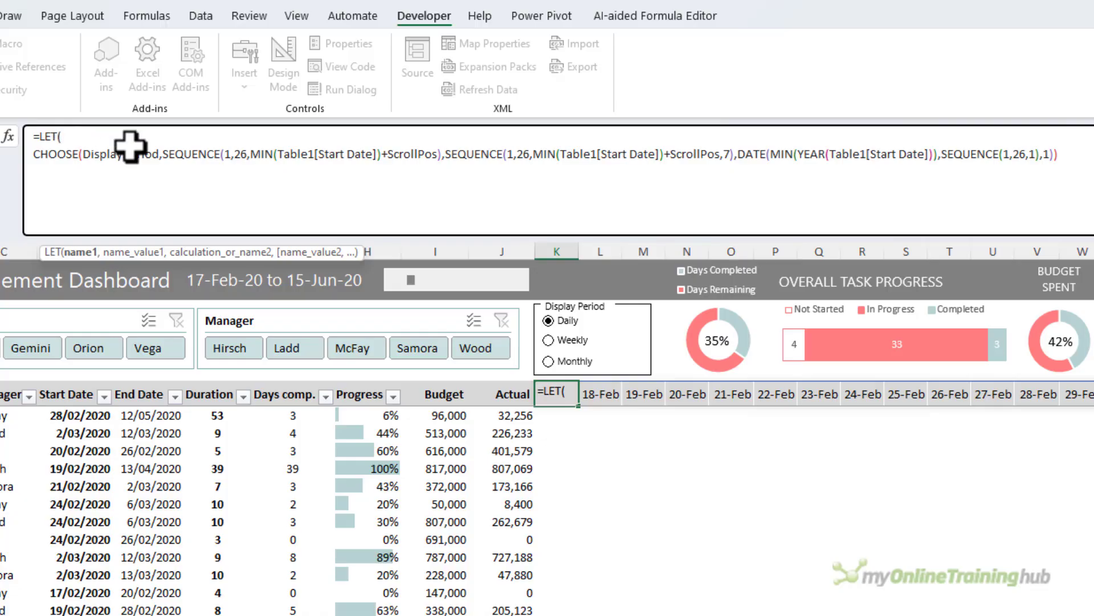
drag(163, 154, 444, 154)
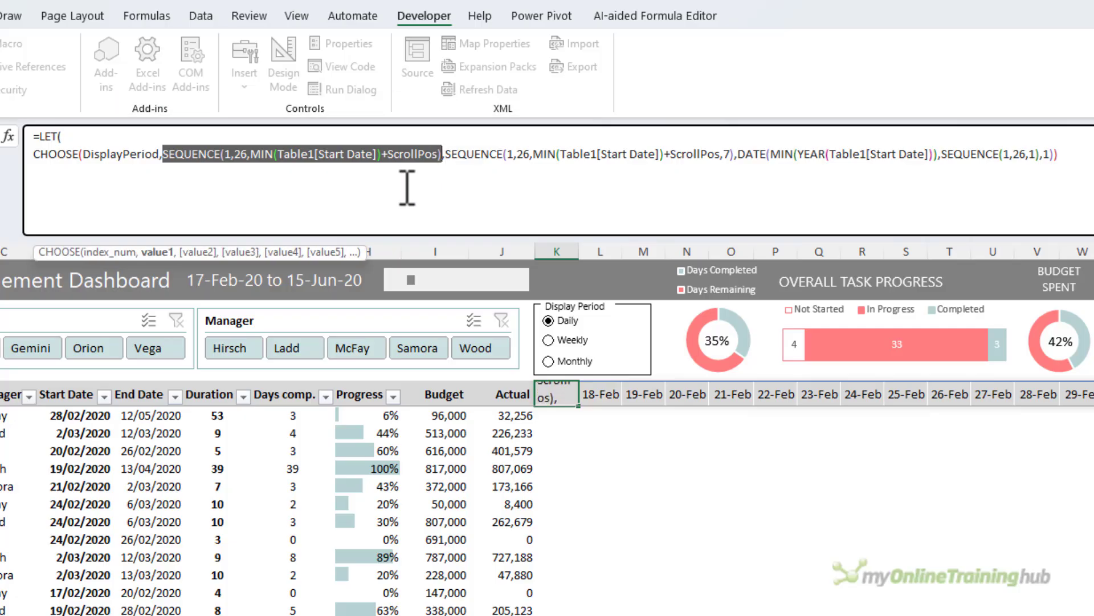
key(ctrl+x)
click(132, 137)
key(alt+Return)
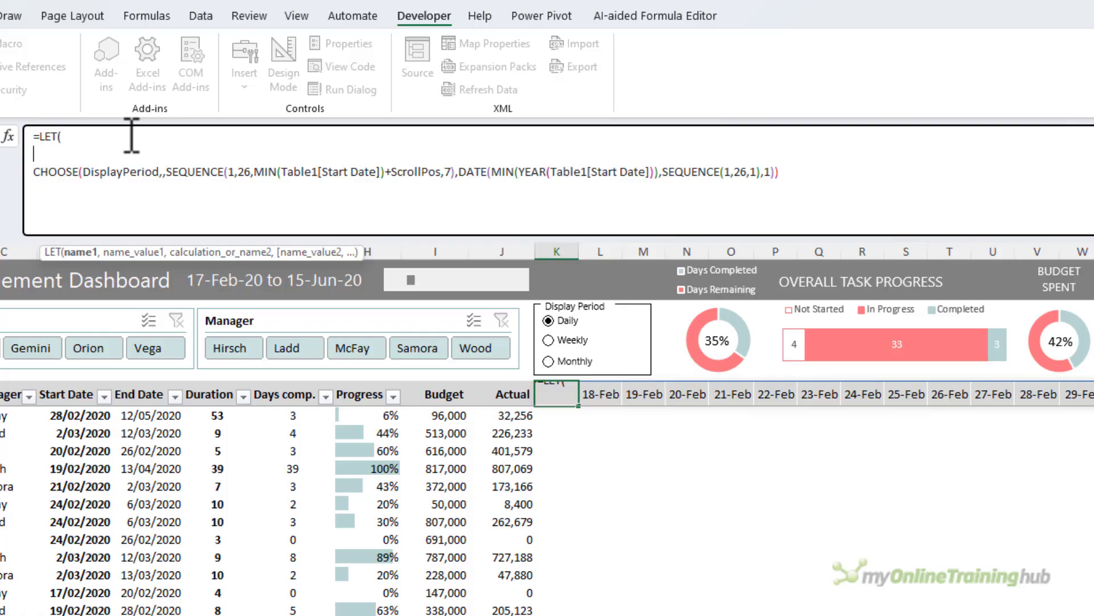
text(DailyDates,)
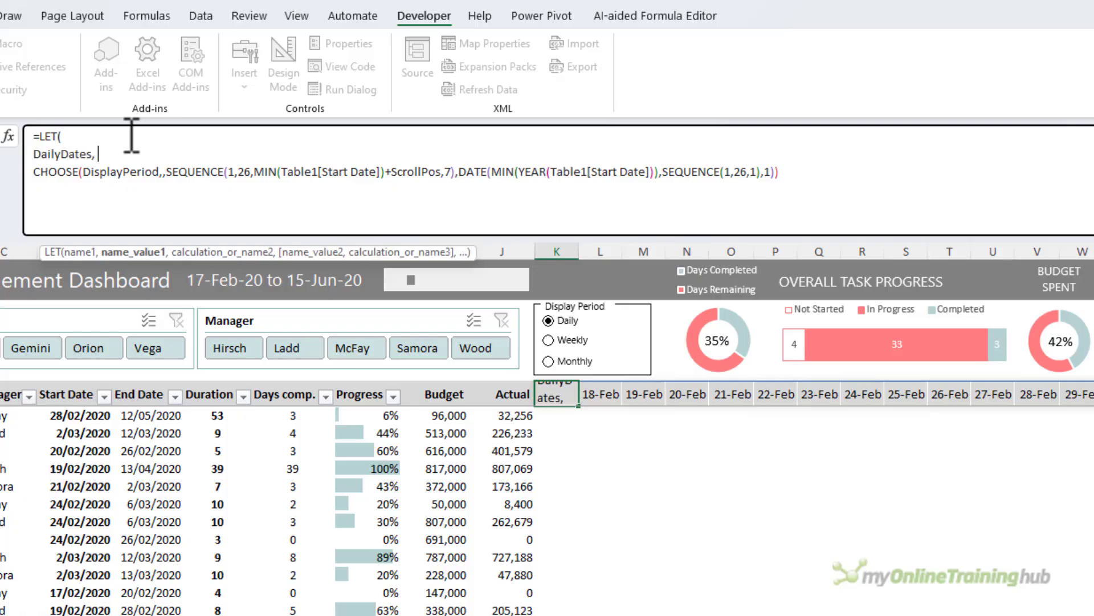
key(ctrl+v)
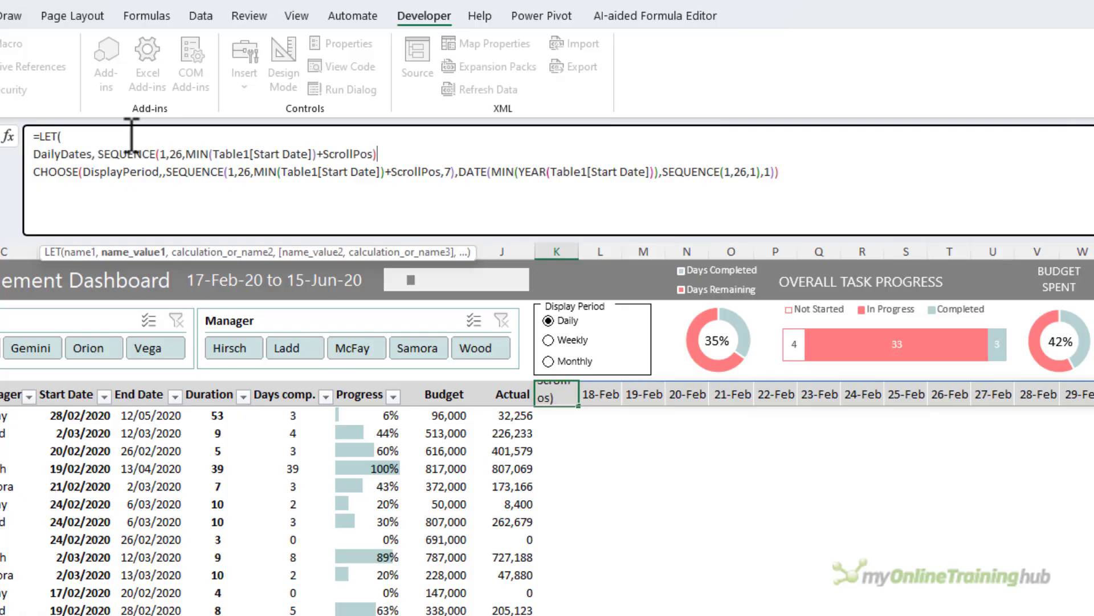
text(,)
key(alt+Return)
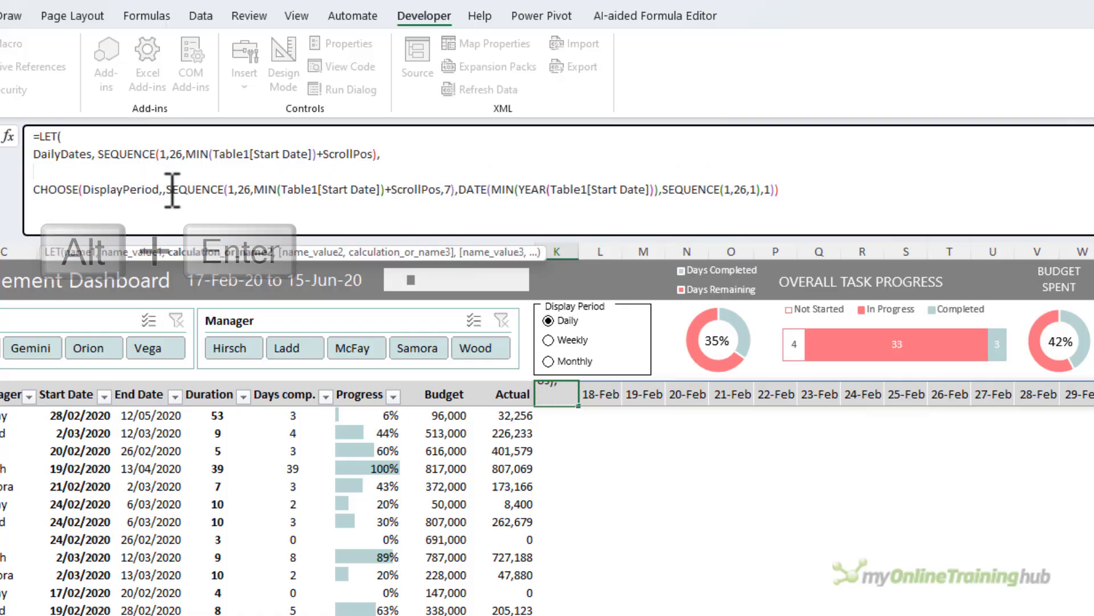
Move the weekly SEQUENCE out of CHOOSE into a LET variable named WeeklyDates on its own line.
drag(168, 189, 454, 195)
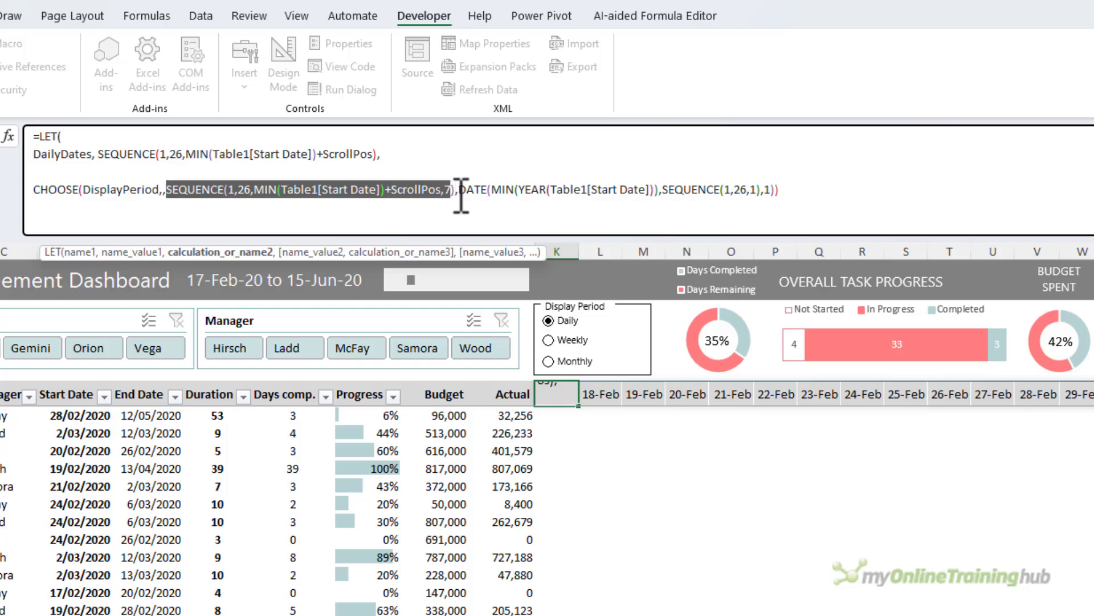
key(ctrl+x)
click(269, 171)
text(WeeklyDates,)
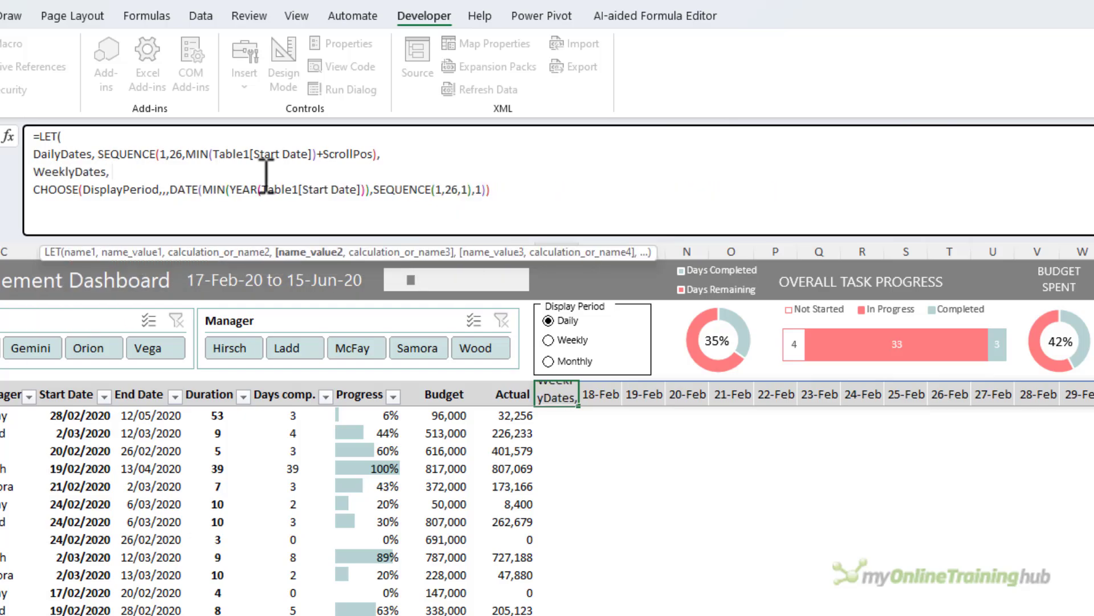
key(ctrl+v)
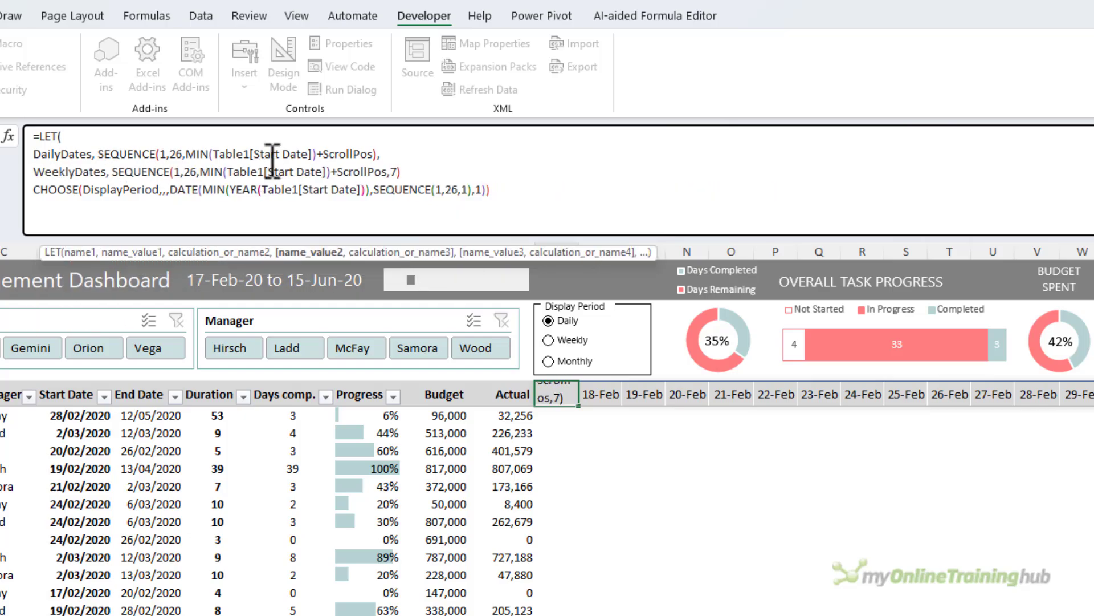
key(alt+Return)
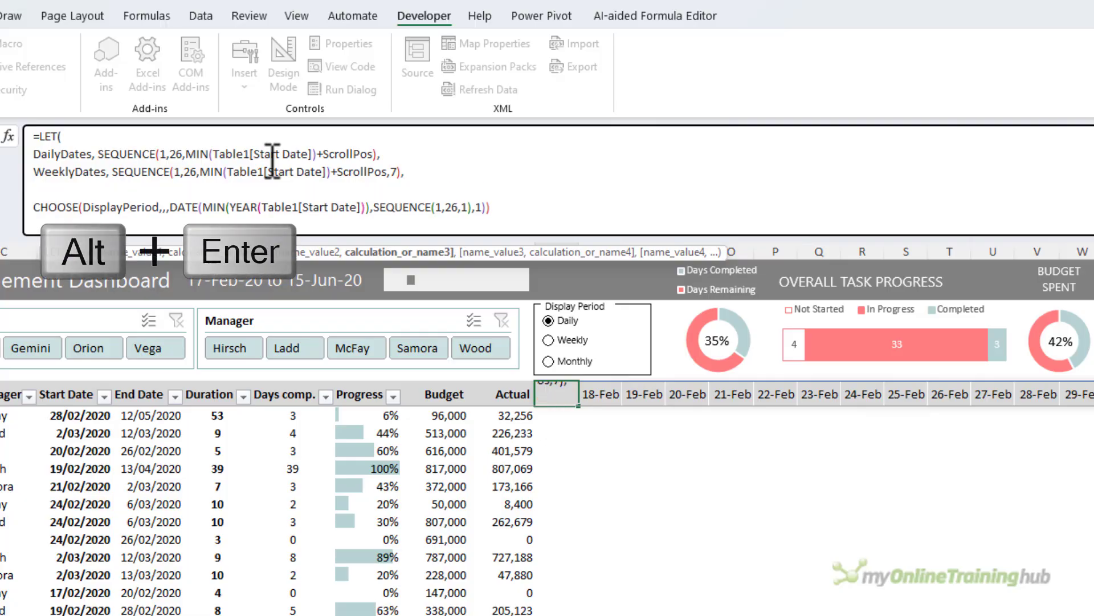
Move the monthly DATE expression out of CHOOSE into a LET variable named MonthlyDates, ending with a comma.
drag(170, 207, 491, 207)
key(ctrl+x)
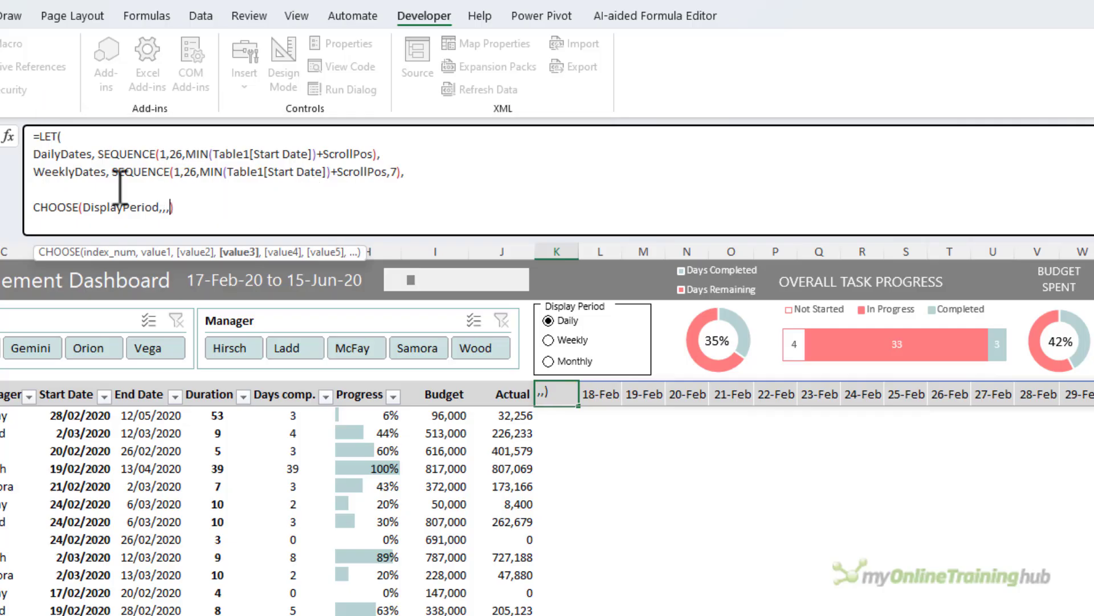
click(119, 189)
text(MonthlyDates,)
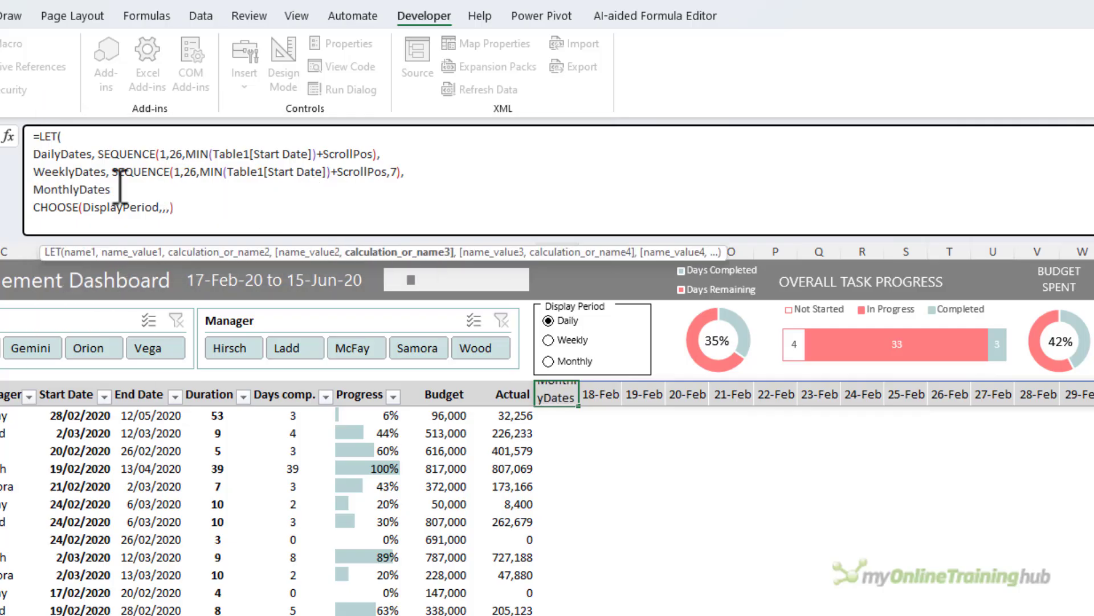
key(ctrl+v)
text(,)
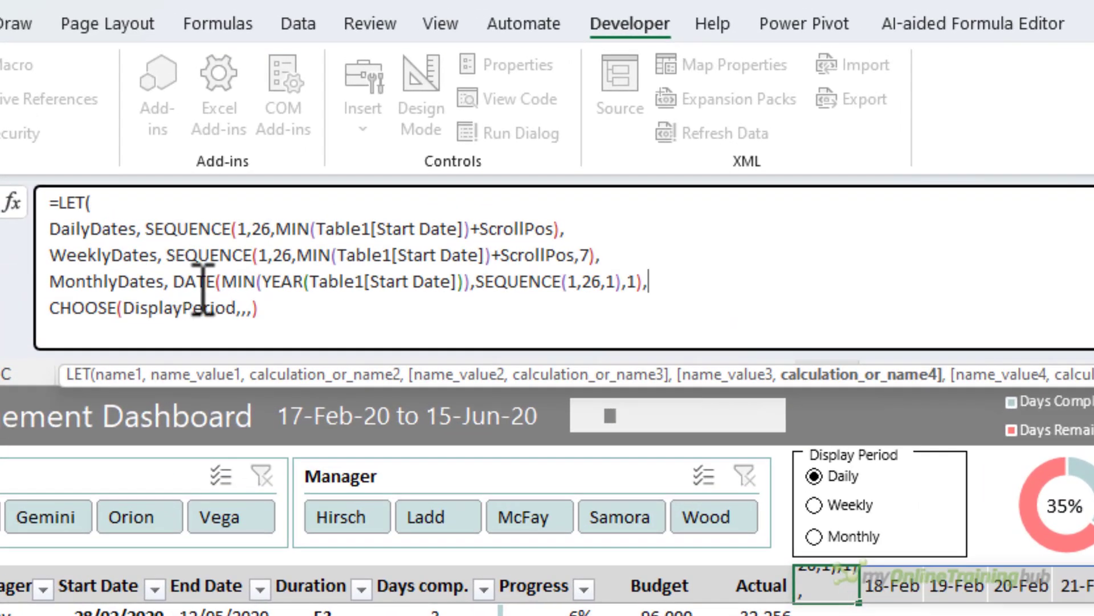
Supply DailyDates, WeeklyDates and MonthlyDates as the three CHOOSE values after DisplayPeriod, close the LET function and commit the K5 formula.
click(247, 308)
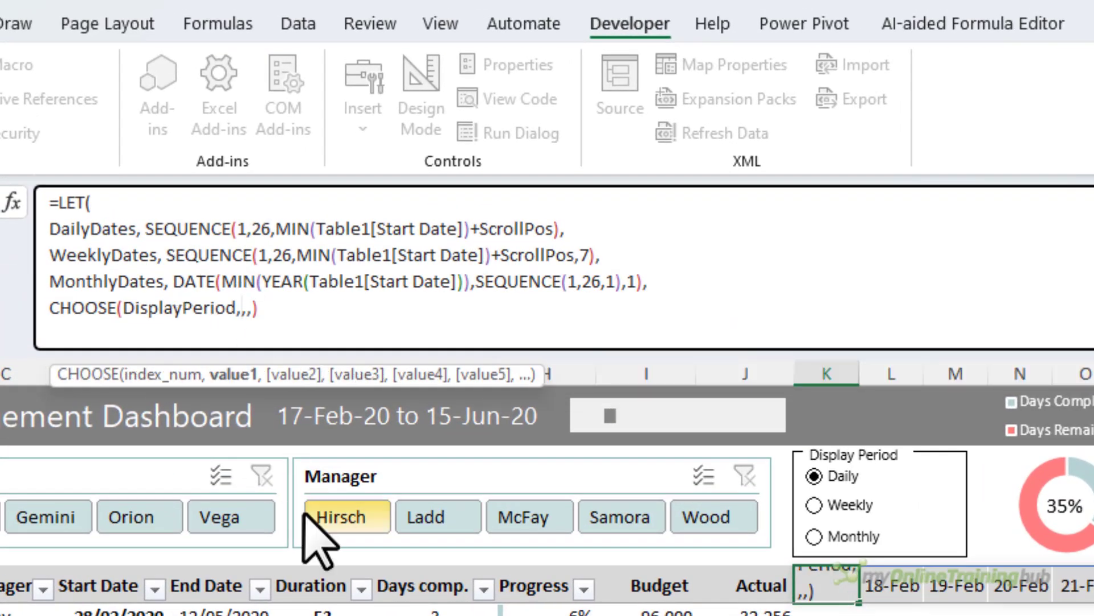
text(dail)
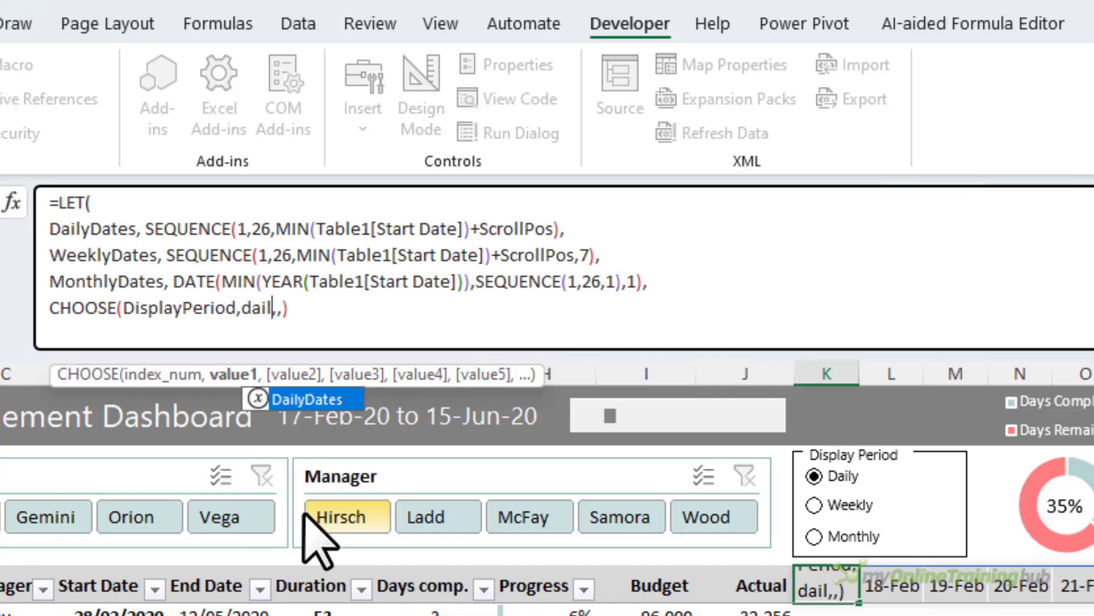
key(Tab)
key(Right)
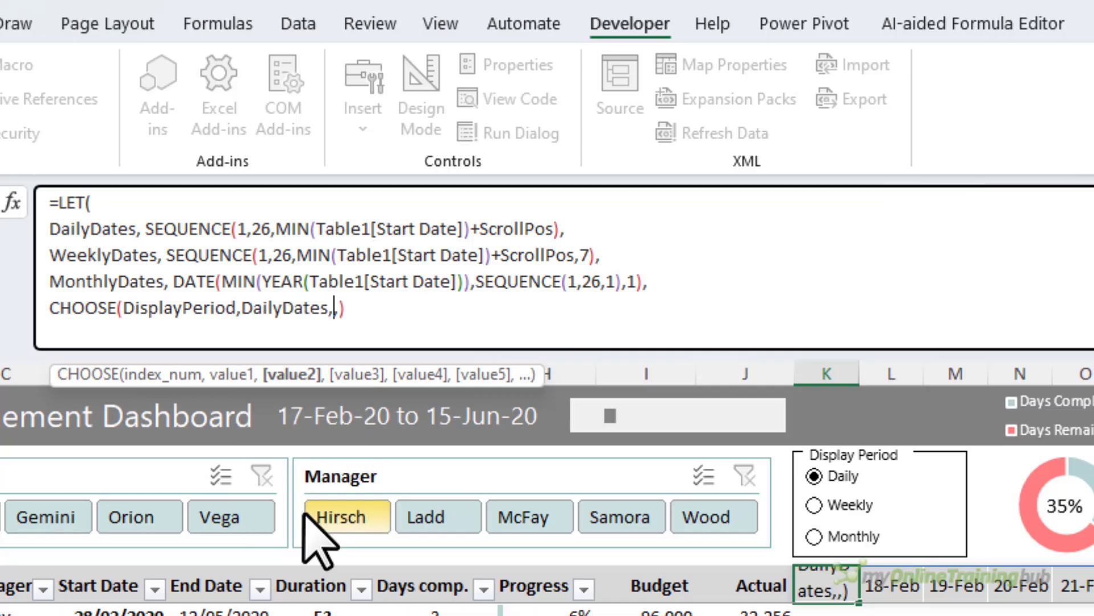
text(wee)
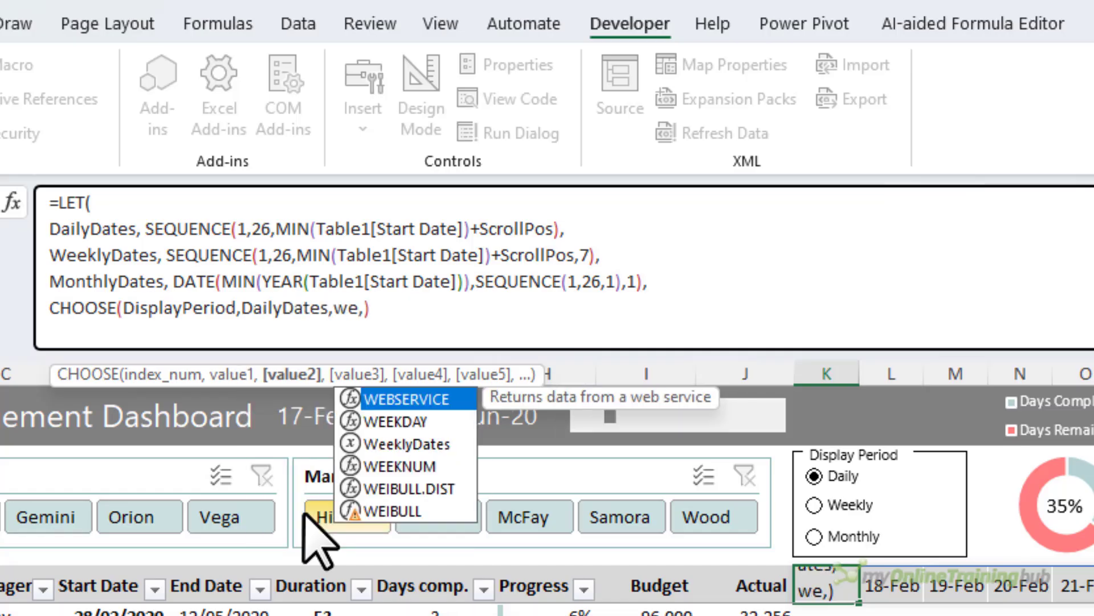
text(kl)
key(Tab)
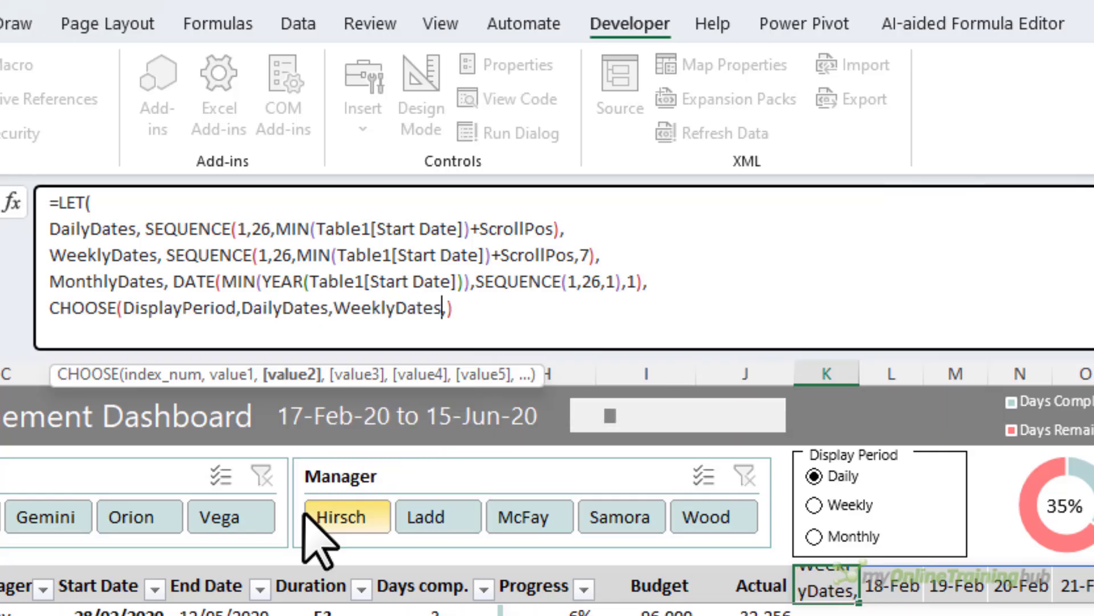
key(Right)
text(monthl)
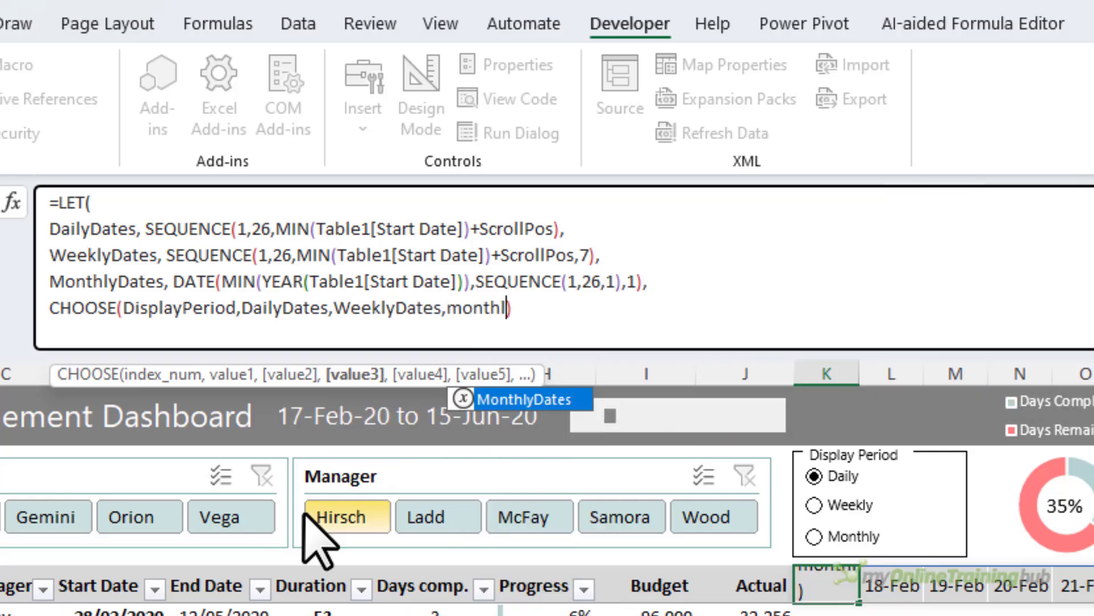
key(Tab)
text()))
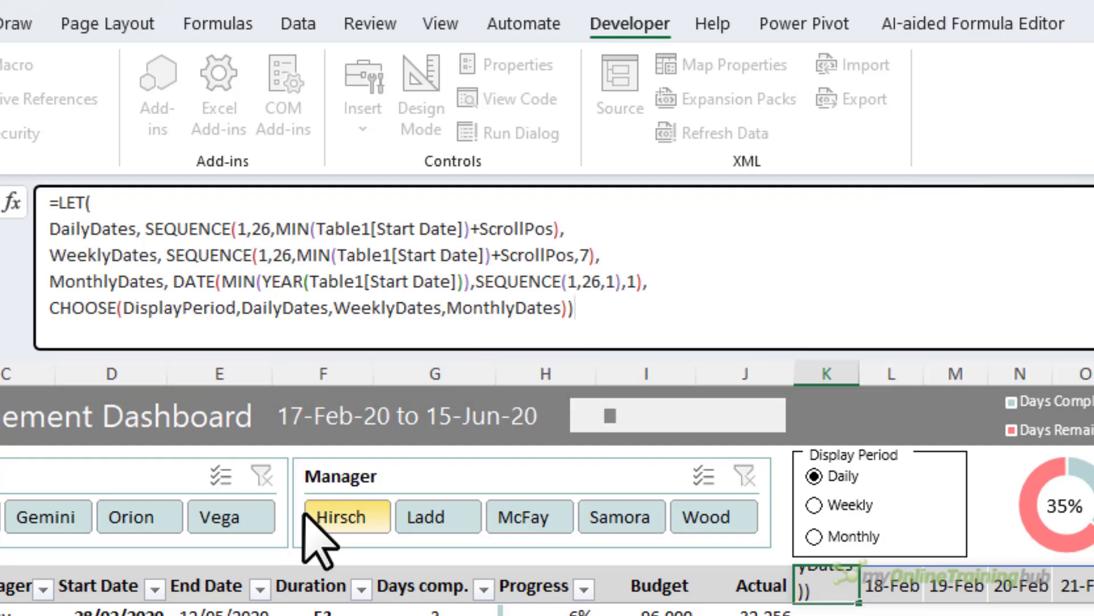
key(Return)
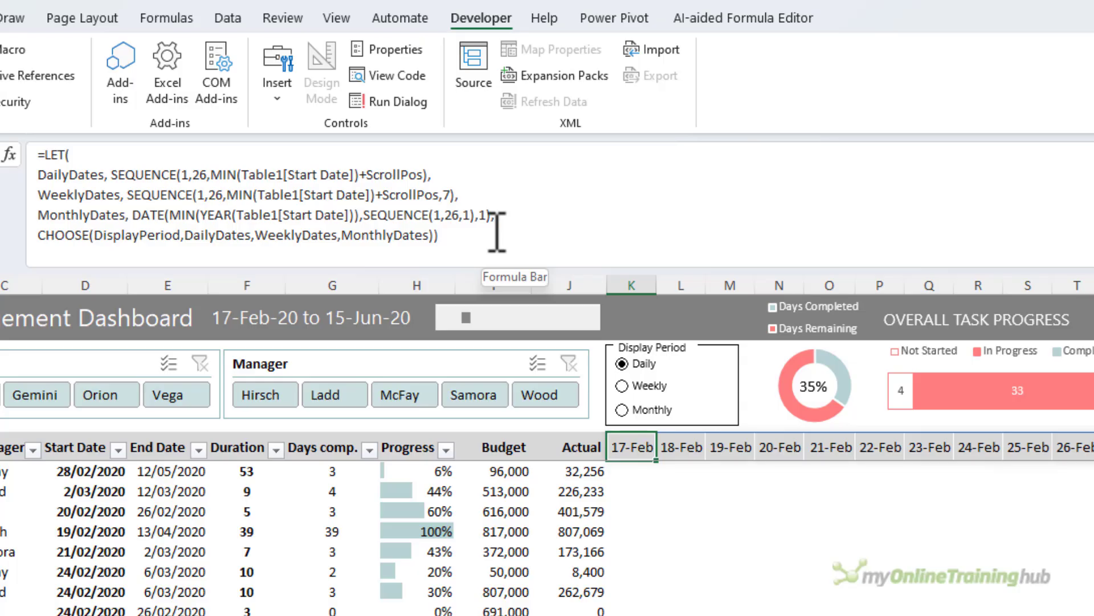
Test the LET-based date header by switching the display period to Weekly, Monthly, Weekly and finally Daily.
click(623, 385)
click(623, 405)
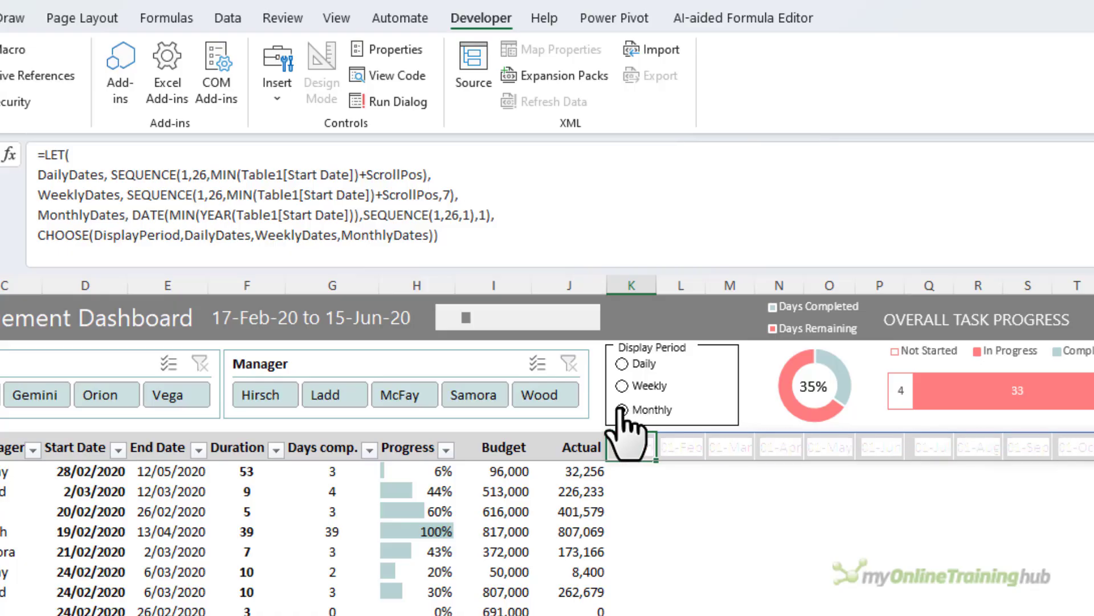
click(622, 385)
click(622, 364)
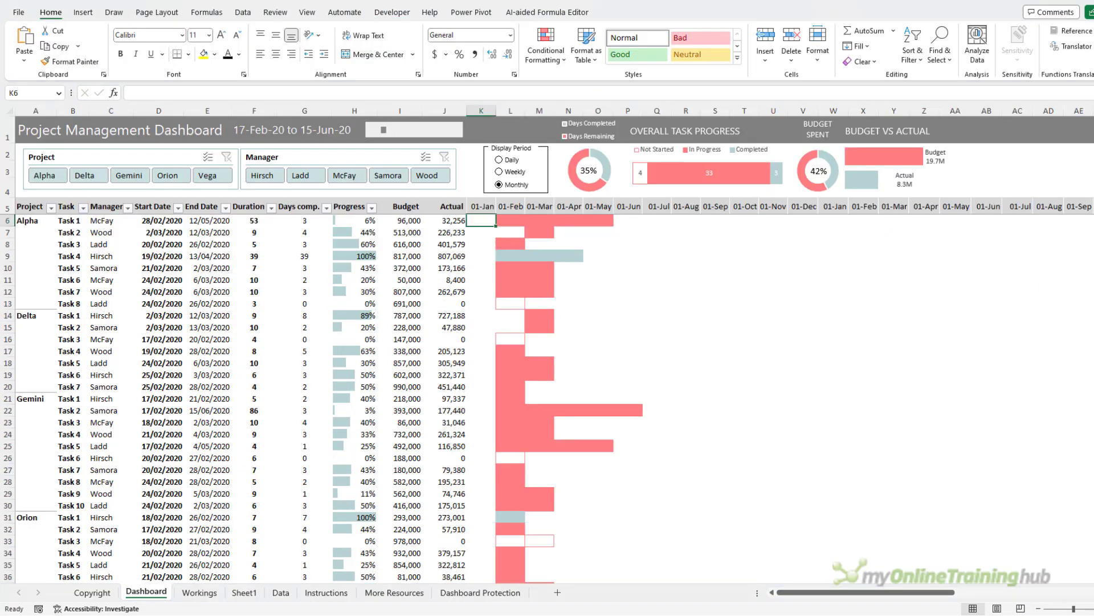
Examine the dashboard's Gantt bars under each display period, alternating between Weekly, Daily and Monthly and ending on Daily.
click(500, 172)
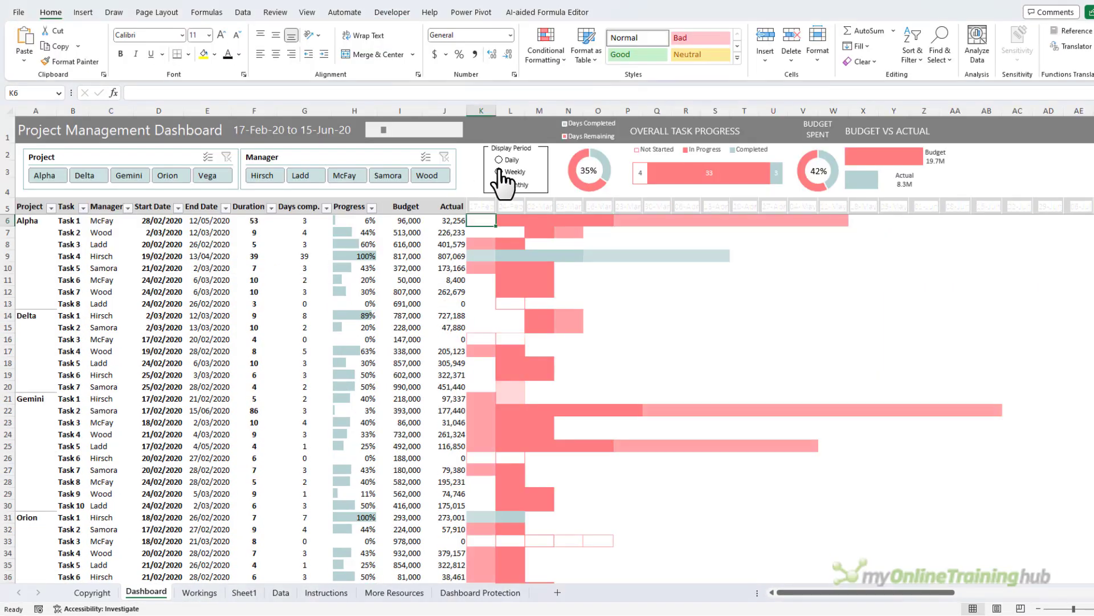
click(500, 160)
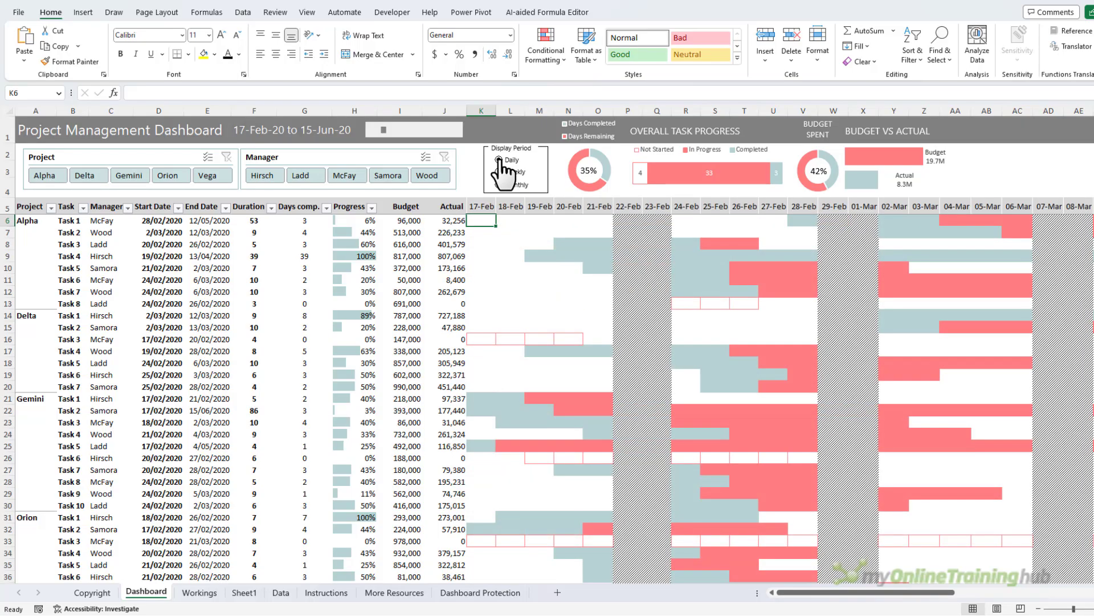
click(498, 172)
click(500, 185)
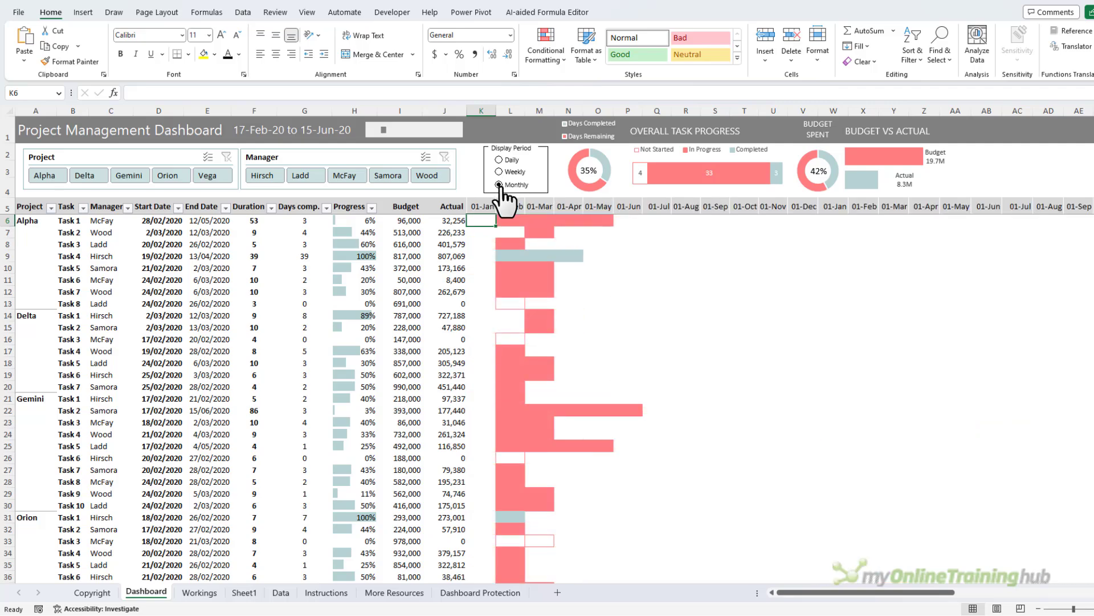
click(499, 173)
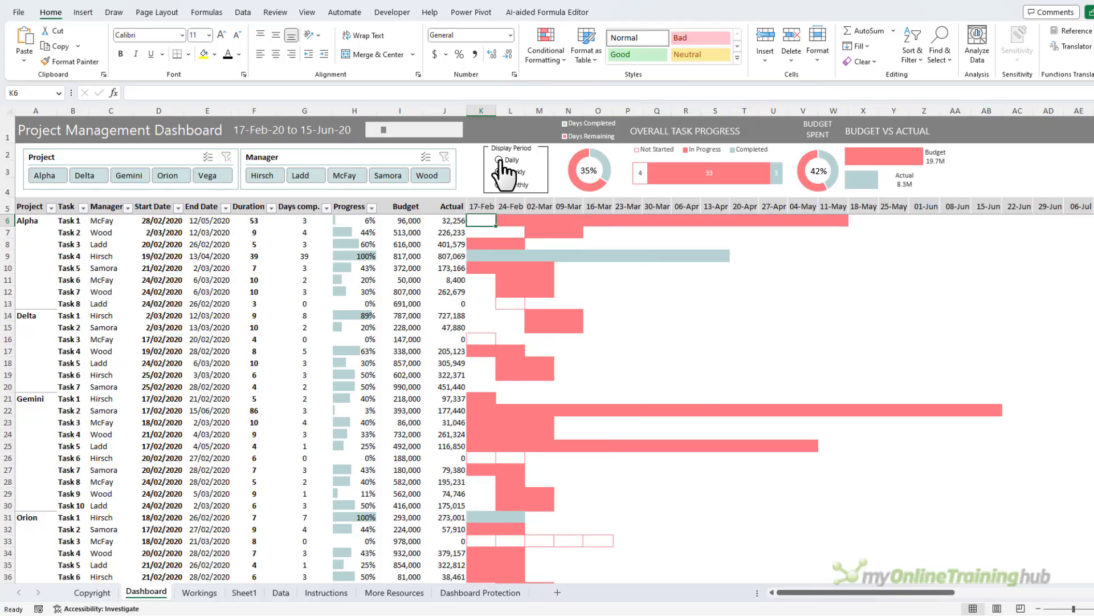
click(499, 160)
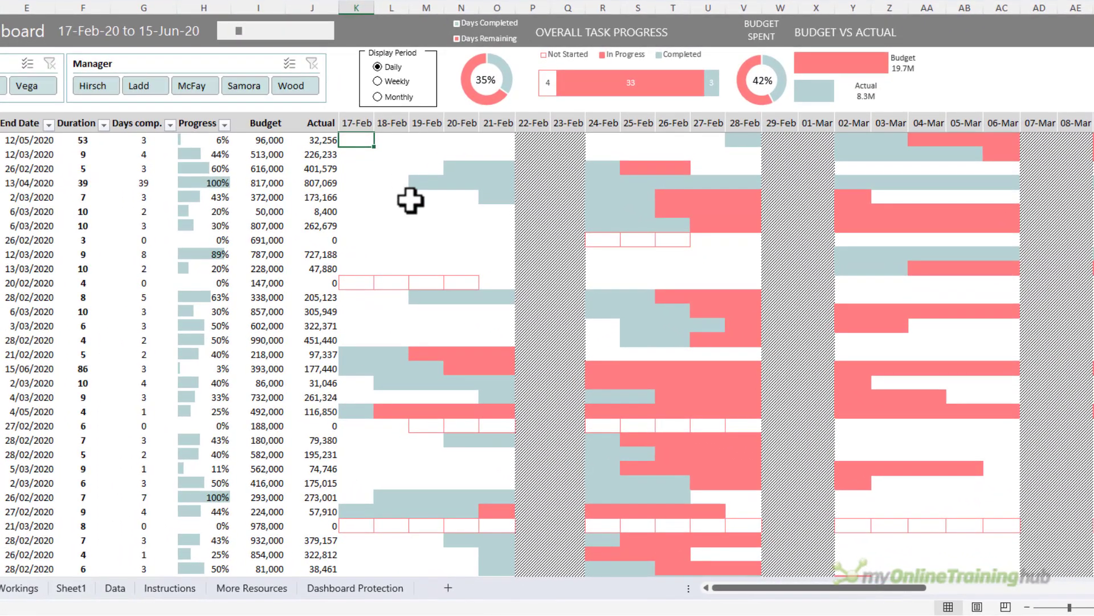
Examine the daily Gantt area's formatting: hatched weekend columns, the totals row, outlined not-started cells, and completed and remaining bars.
drag(521, 139, 536, 173)
scroll(526, 255, down, 1)
scroll(525, 254, down, 8)
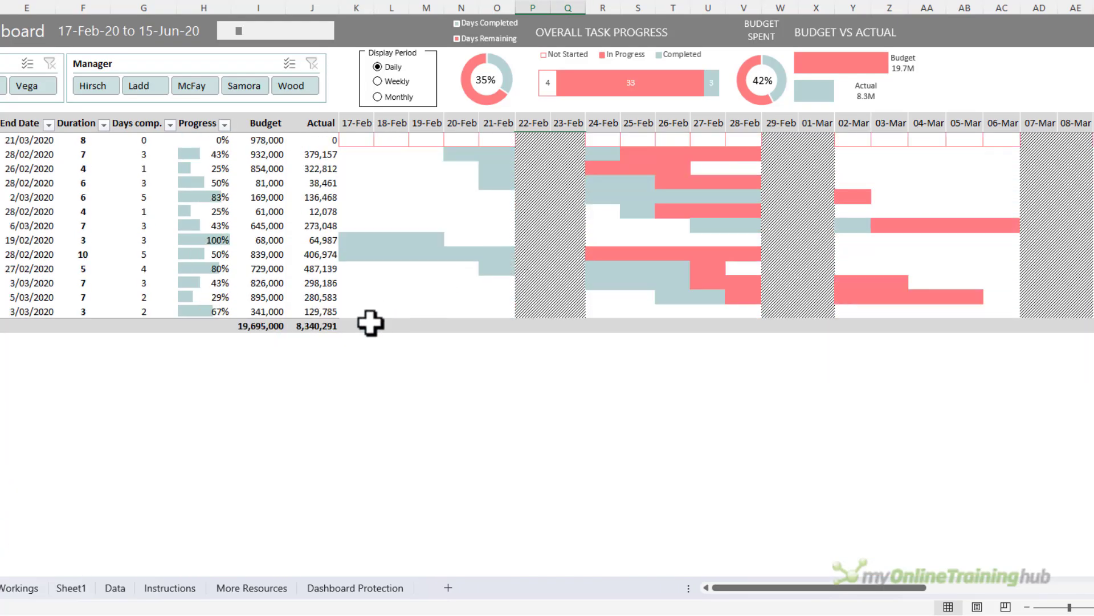
drag(369, 323, 889, 327)
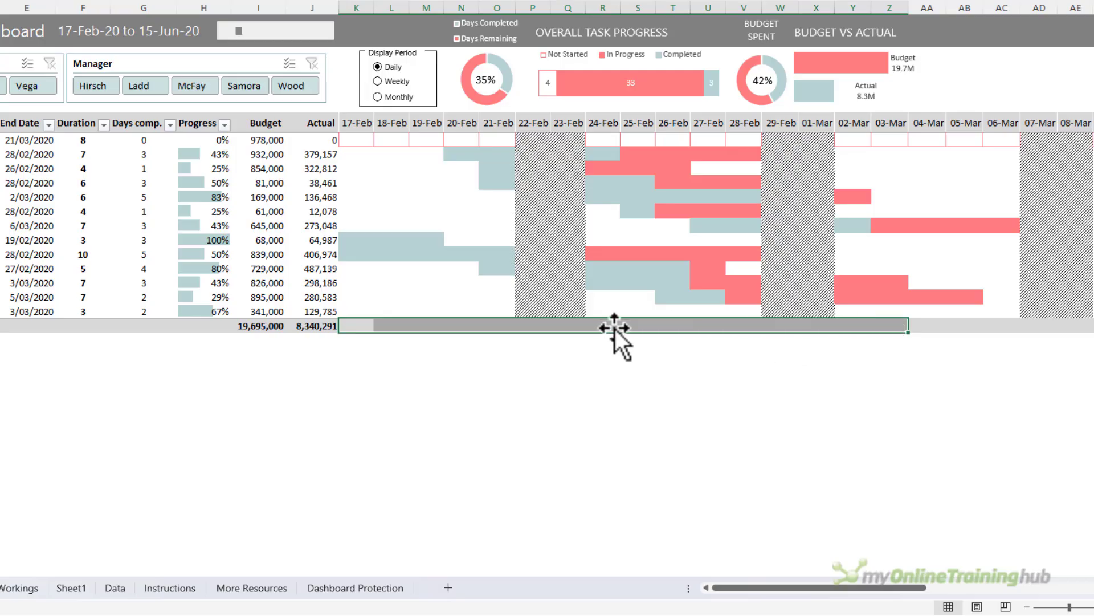
scroll(614, 327, up, 9)
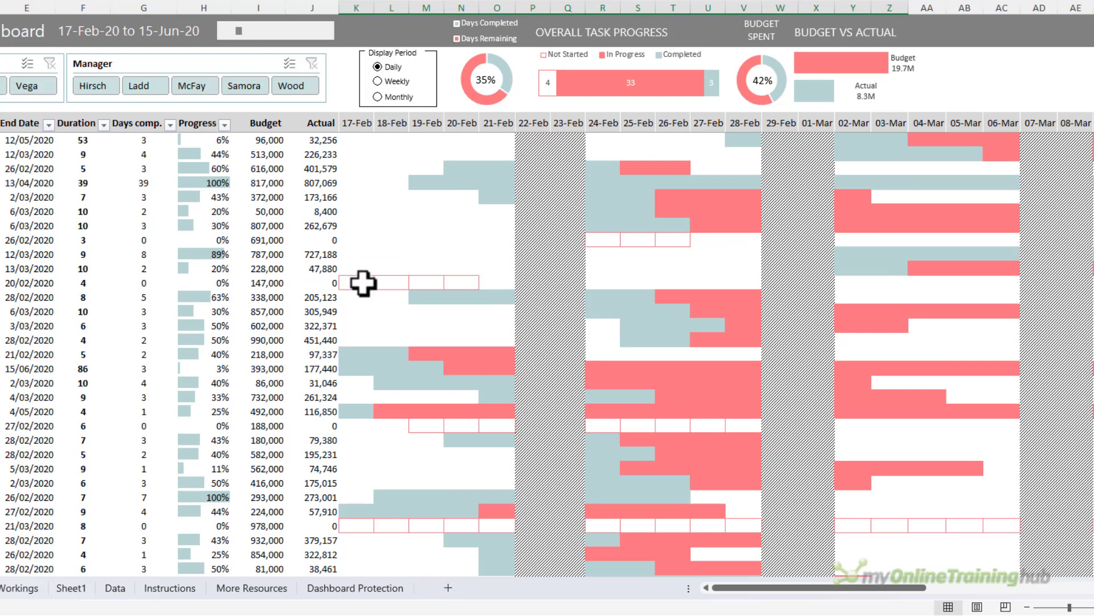
drag(362, 283, 459, 283)
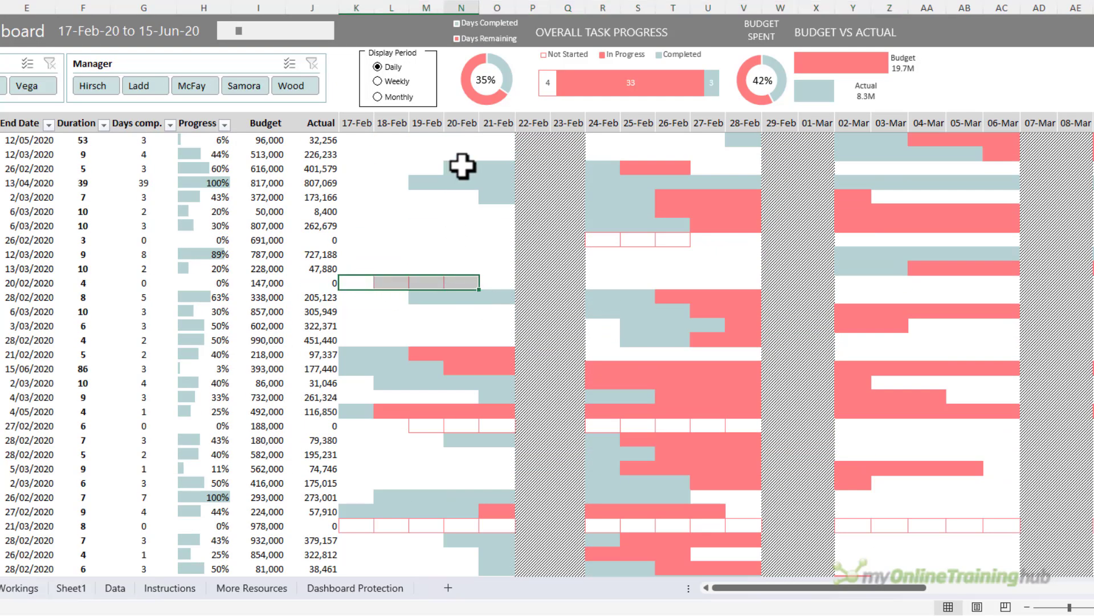
drag(459, 165, 504, 166)
drag(624, 168, 664, 169)
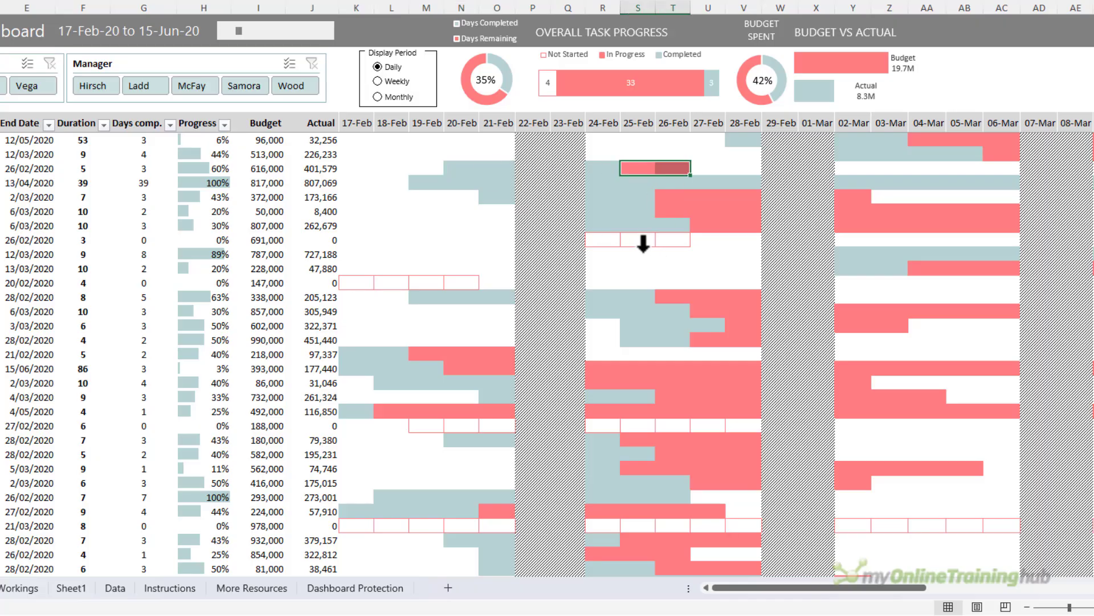
Review the first timeline date in K5 and the Task 1 data across row 6 beside the empty Gantt grid.
mouse_move(208, 236)
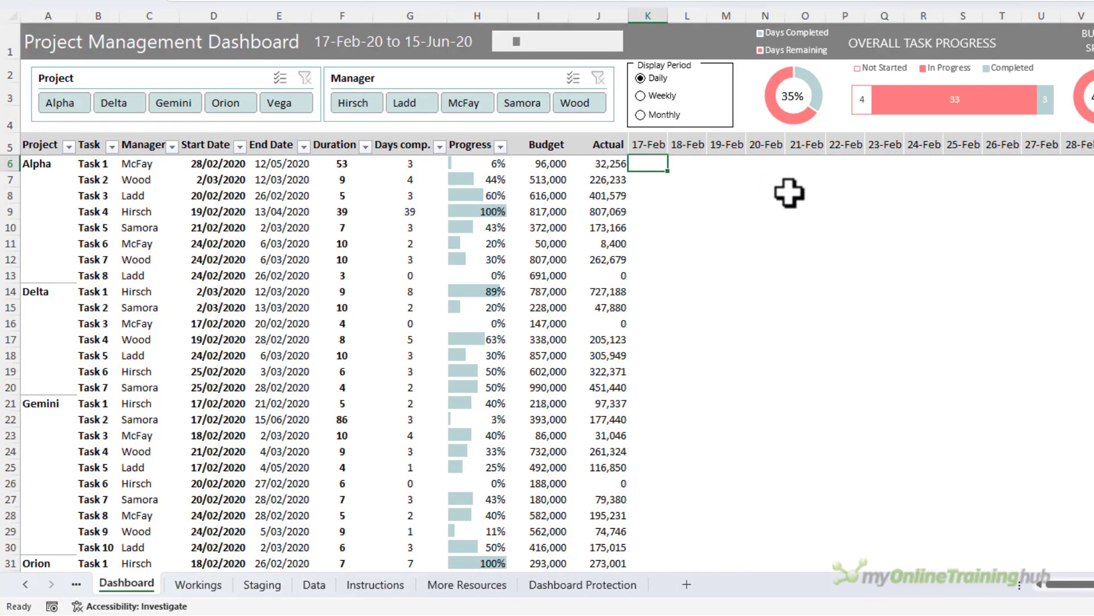
click(651, 137)
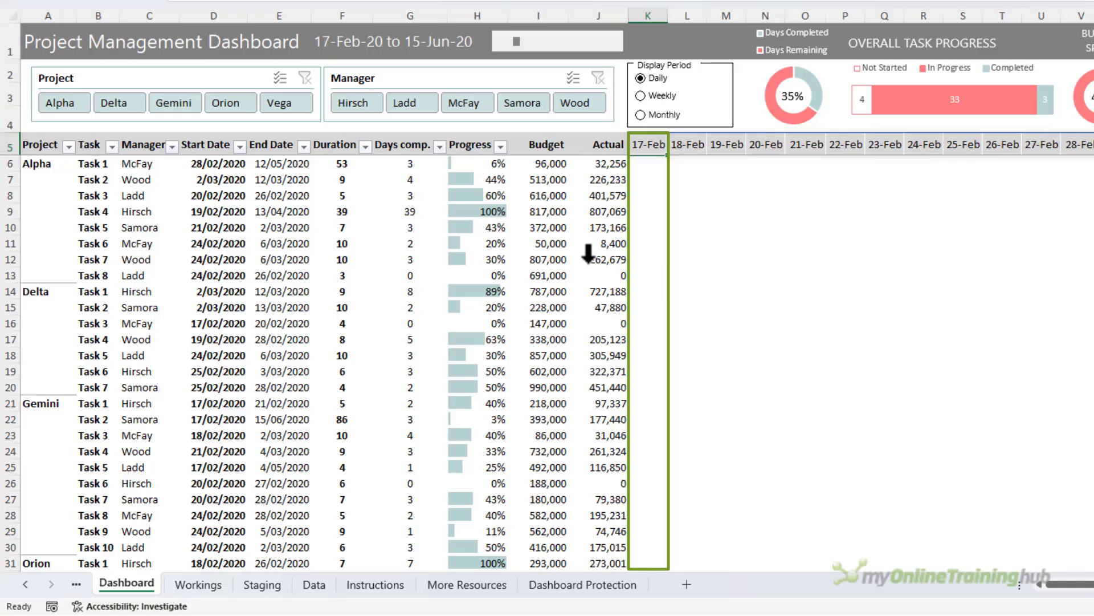
click(80, 165)
key(ctrl+shift+Right)
drag(79, 165, 576, 166)
key(Right)
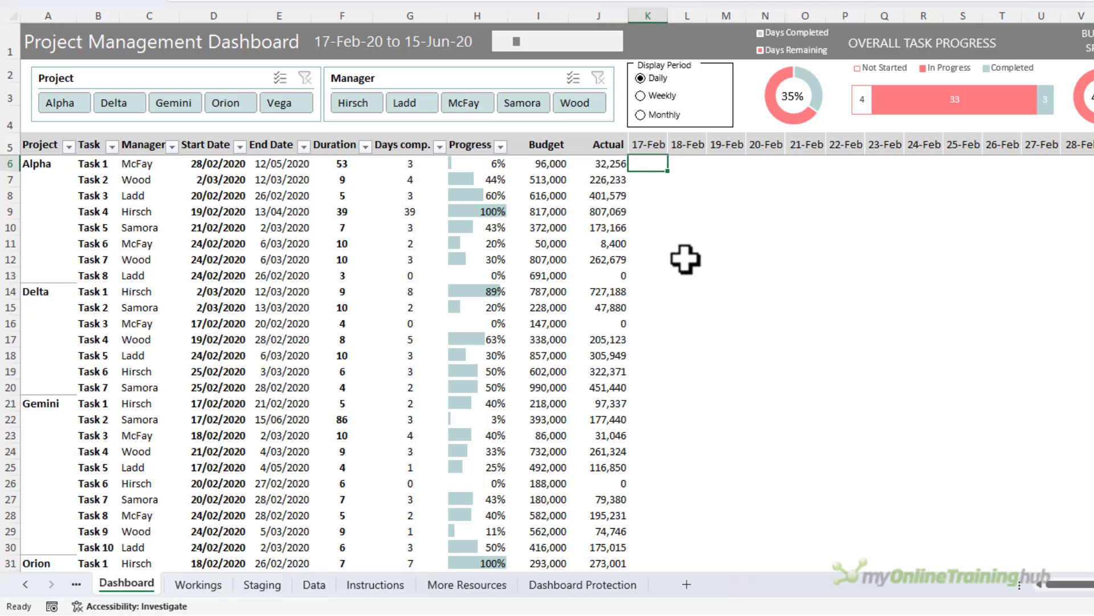
Start a formula in K6 with IF testing DisplayPeriod=1 and an AND function as the value if true.
text(=IF(disp)
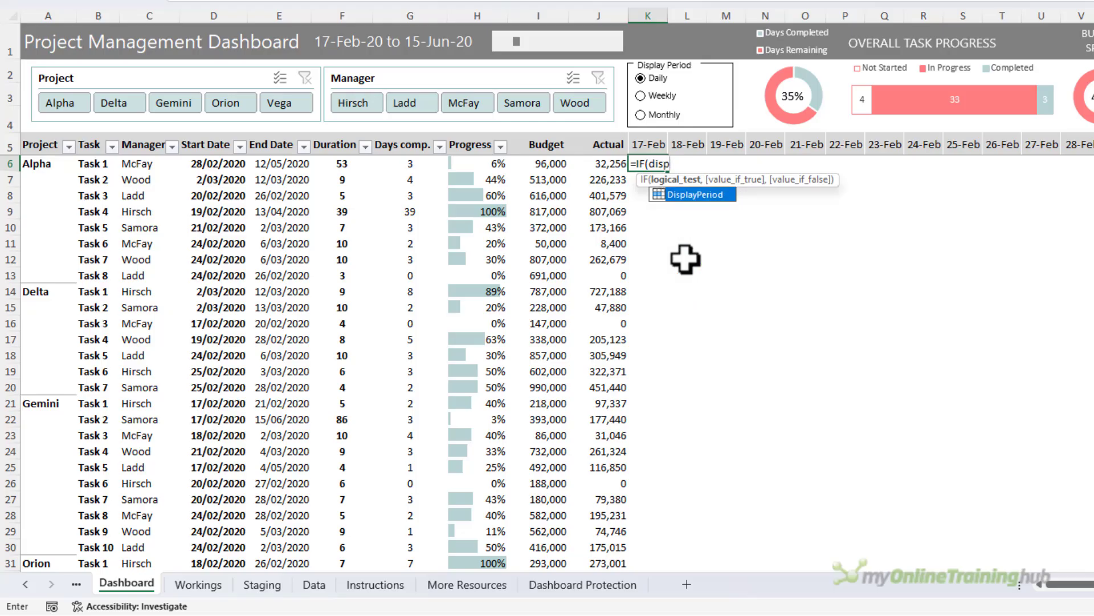
key(Tab)
text(=)
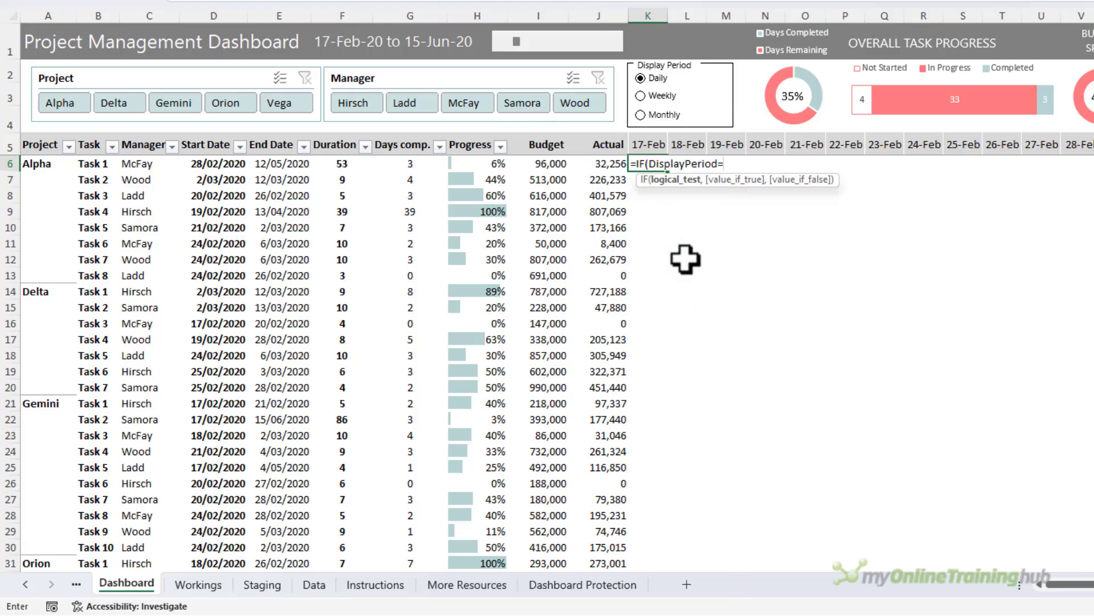
text(1,and)
key(Tab)
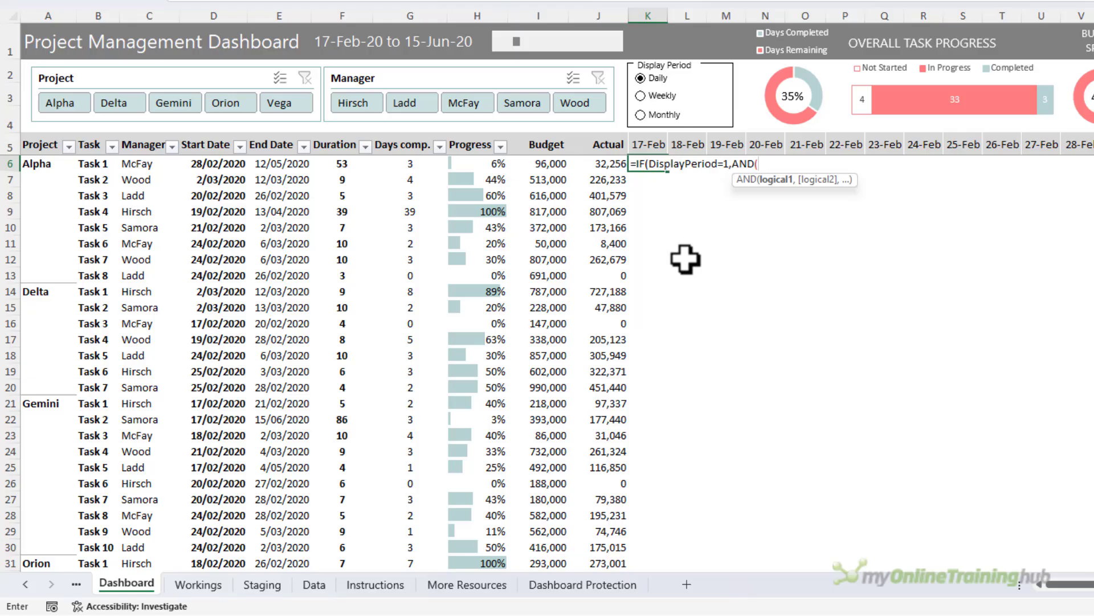
Add the conditions WEEKDAY(K5,2)>5 and B6<>"" inside the AND function and close it.
text(week)
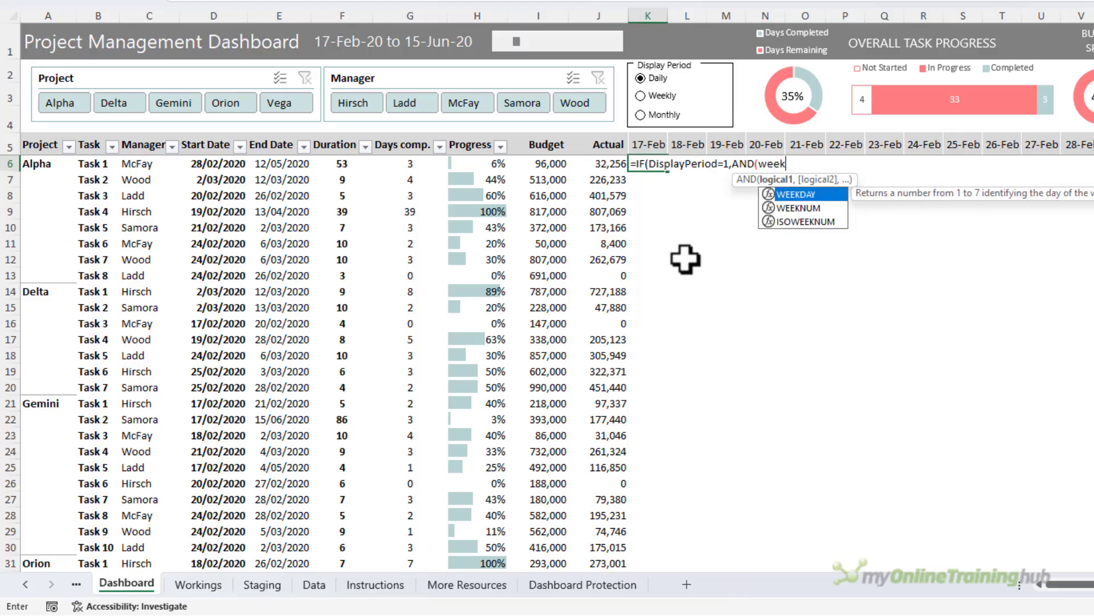
key(Tab)
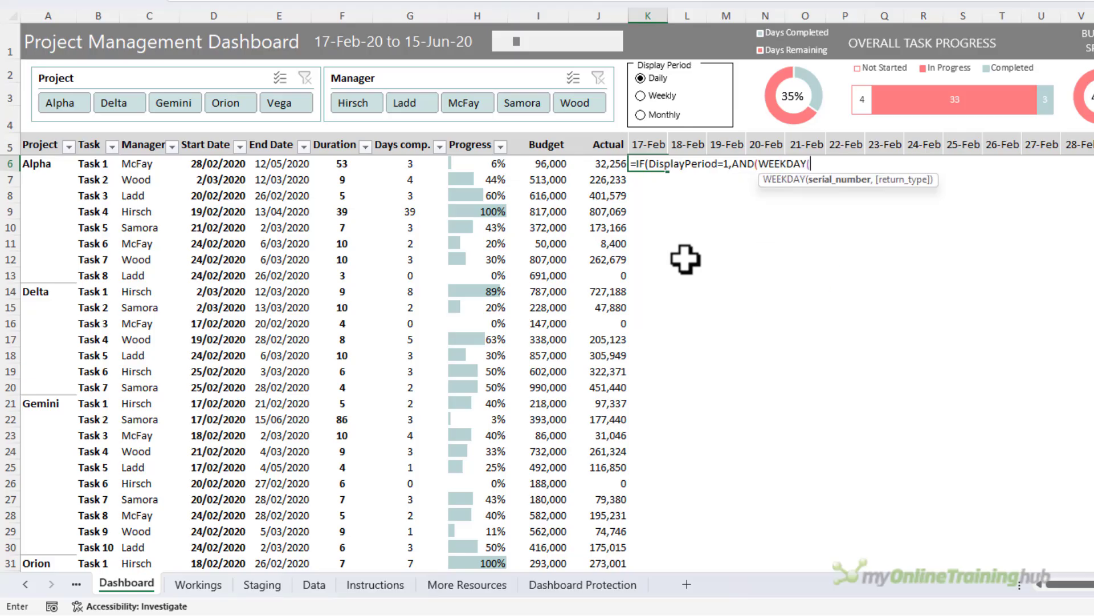
click(655, 146)
text(,)
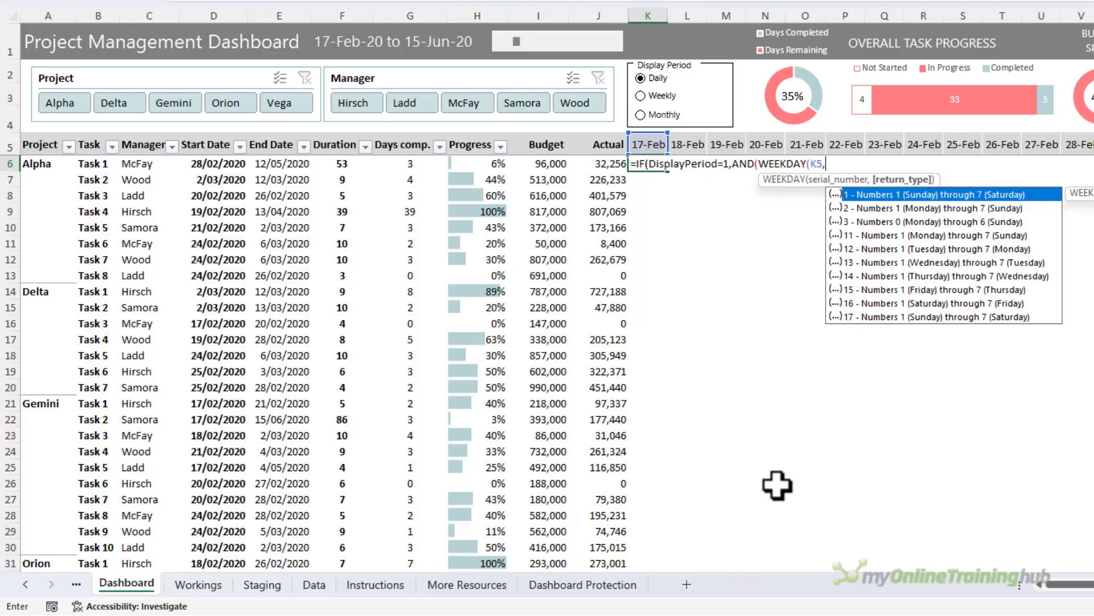
key(Down)
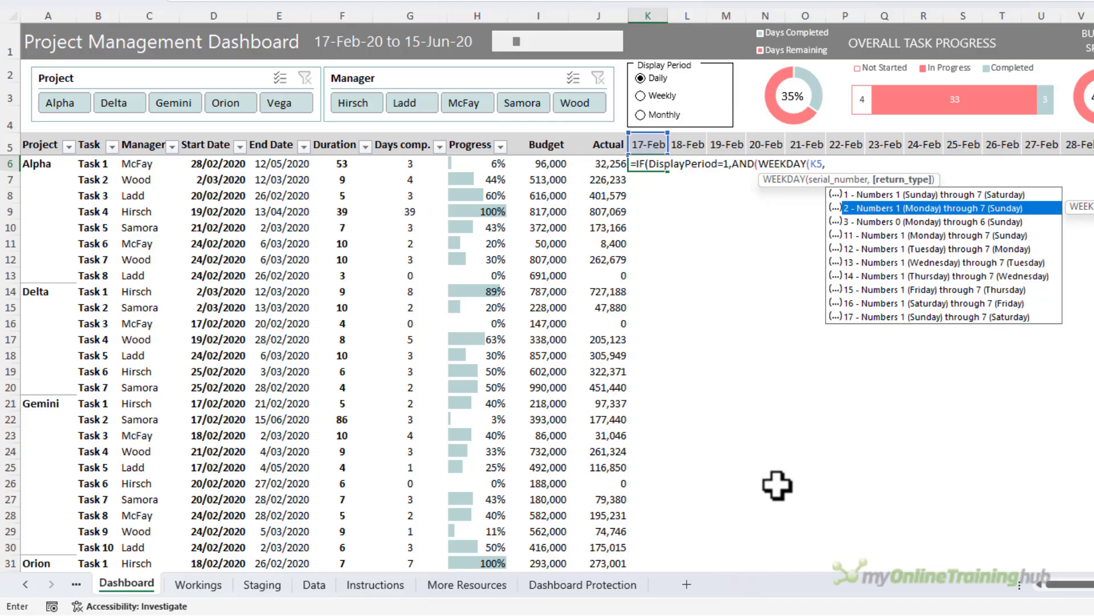
text(2))
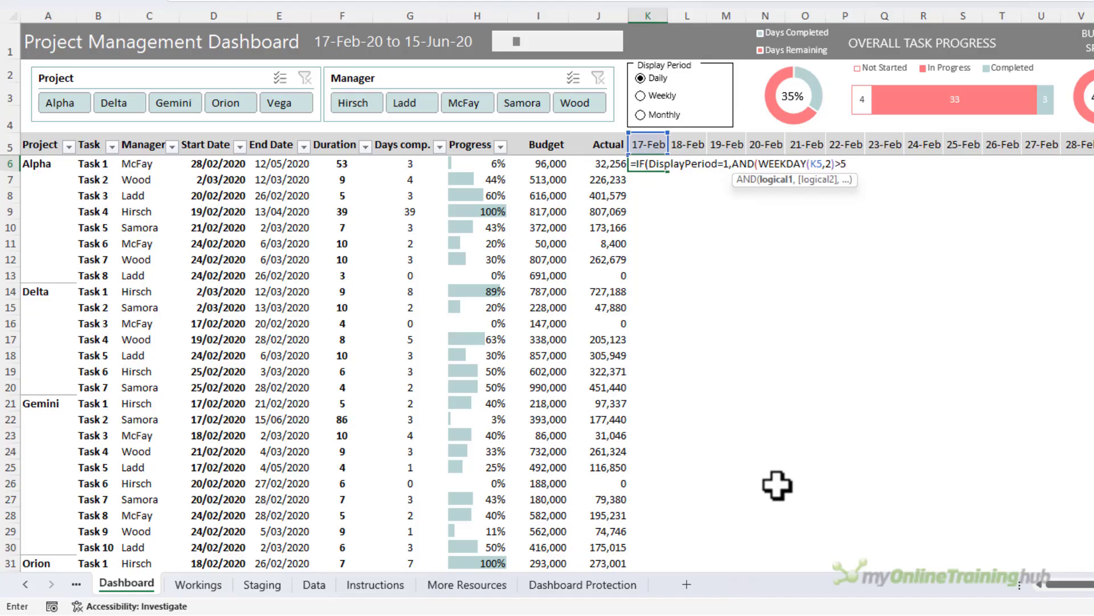
text(>5,)
click(92, 163)
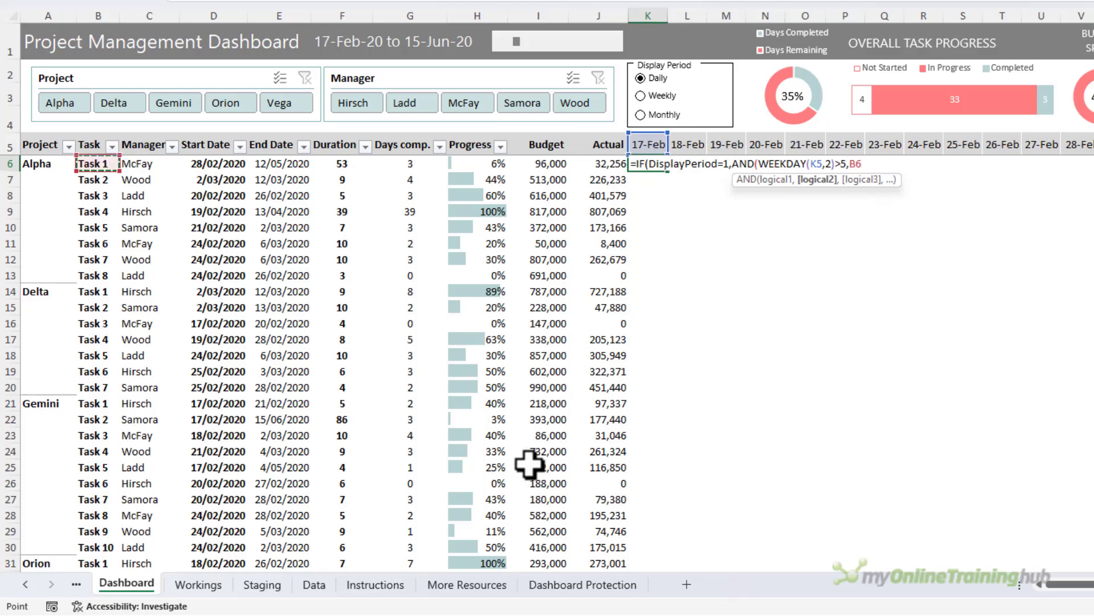
text(<>"")
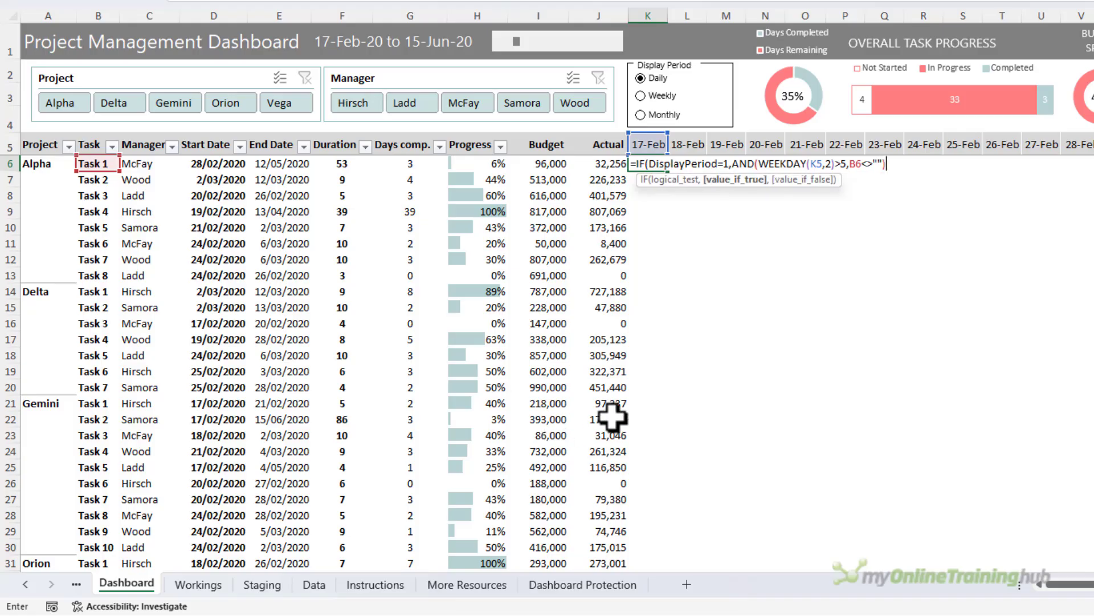
Fix the row of the WEEKDAY date reference in the K6 formula, making it K$5.
click(817, 164)
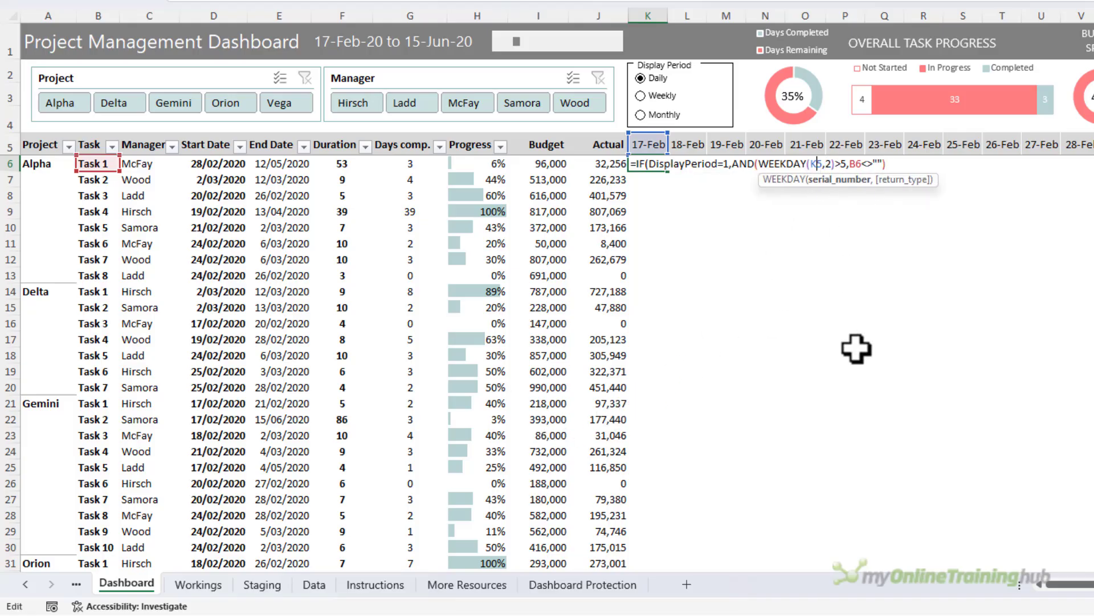
key(F4)
key(F4)
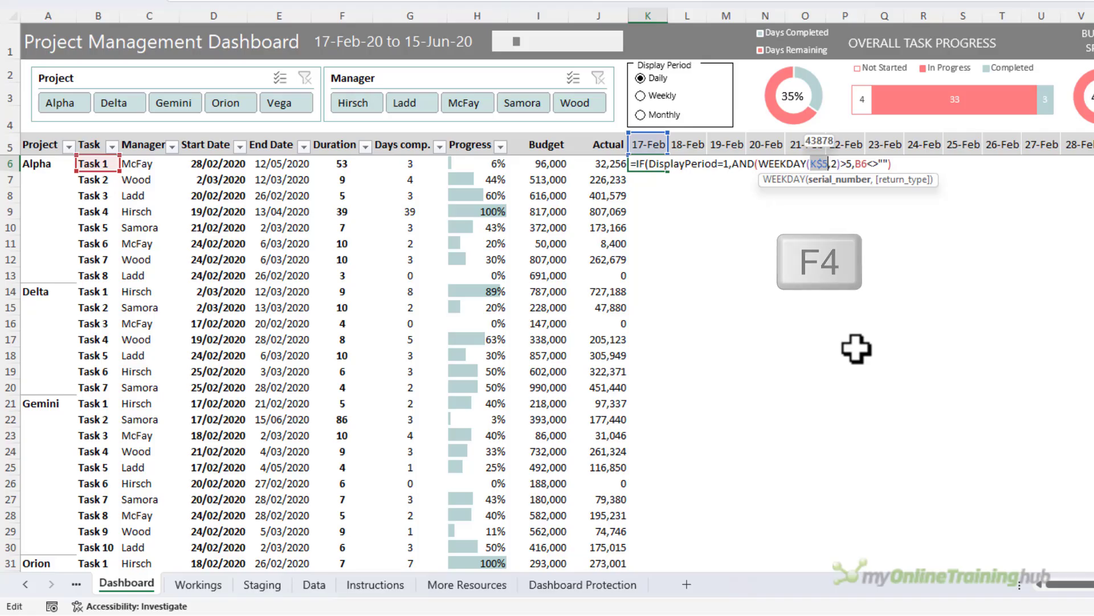
Fix the column of the B6 reference in the K6 formula, making it $B6.
key(Right)
key(Right)
key(Right)
key(Right)
key(Right)
key(Right)
key(Right)
key(Right)
key(F4)
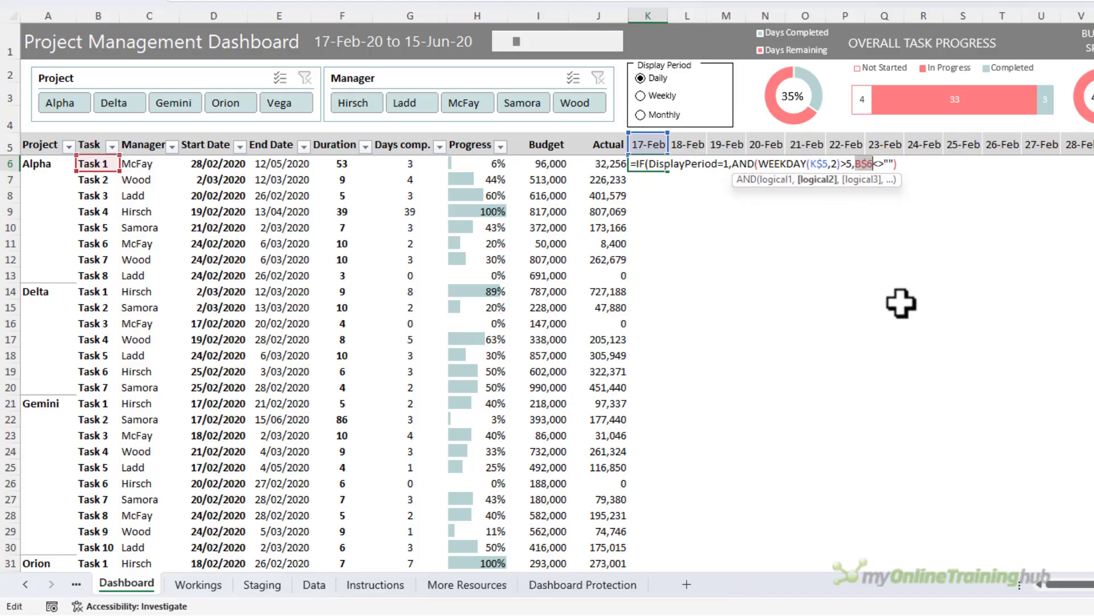
key(F4)
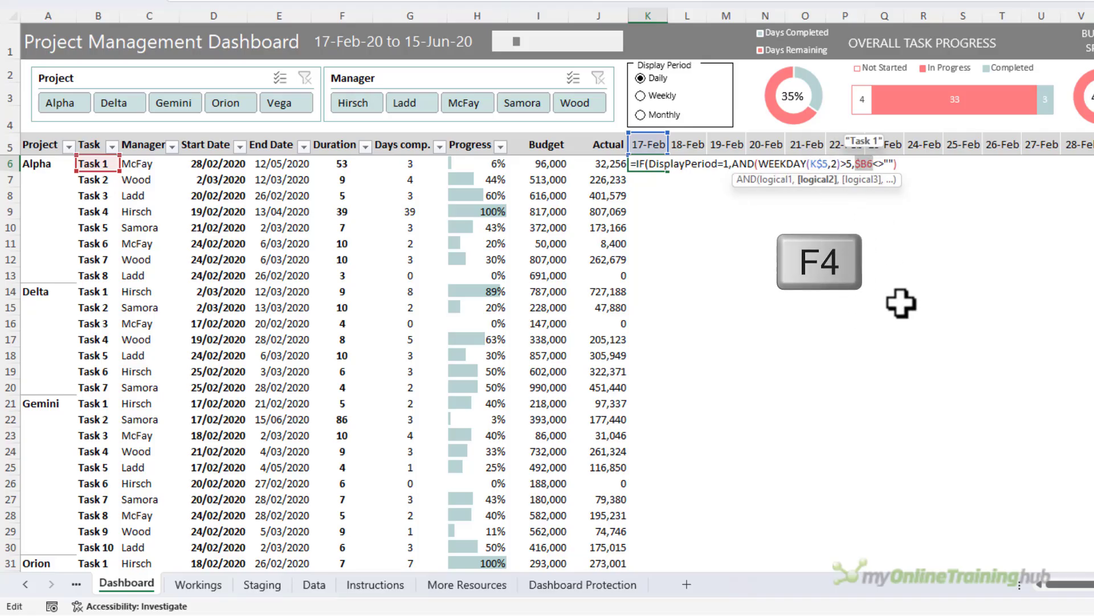
key(End)
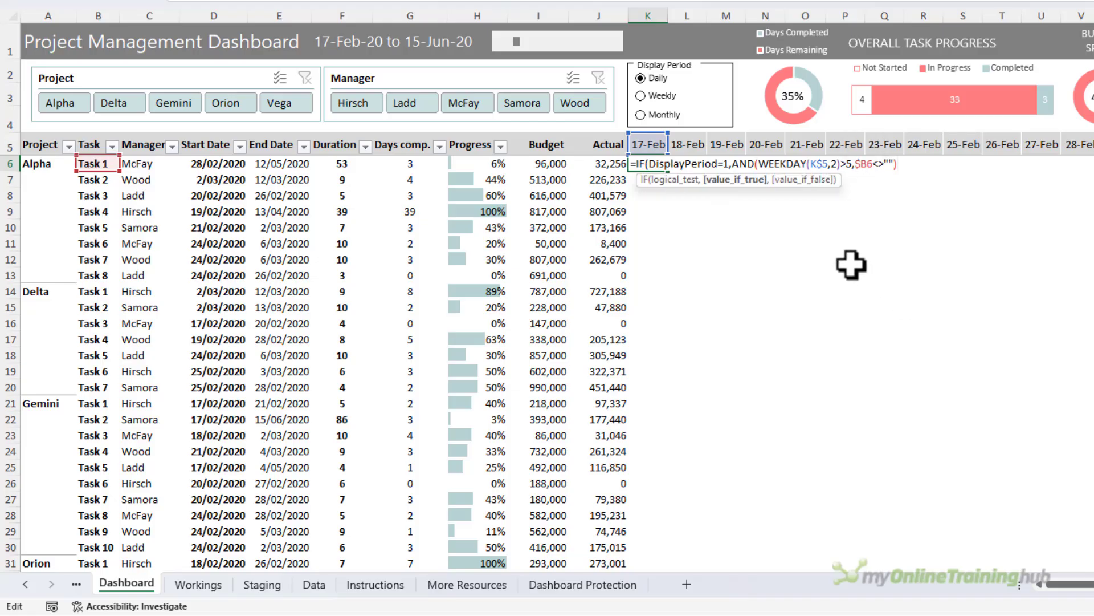
Add FALSE as the value if false in the K6 formula and close the IF function.
click(741, 180)
key(End)
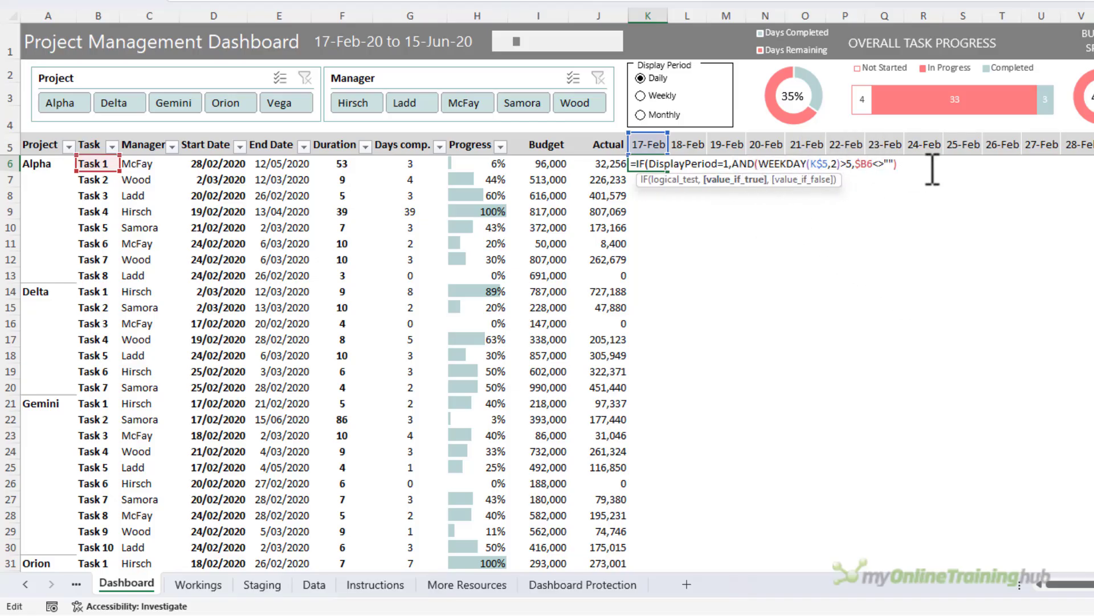
text(,fal)
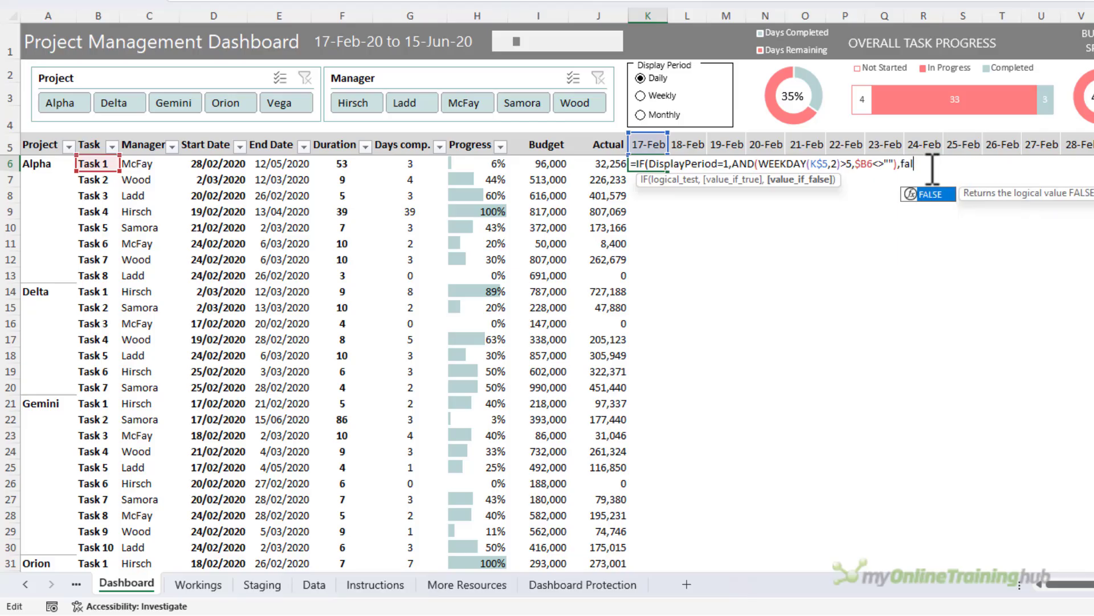
key(Tab)
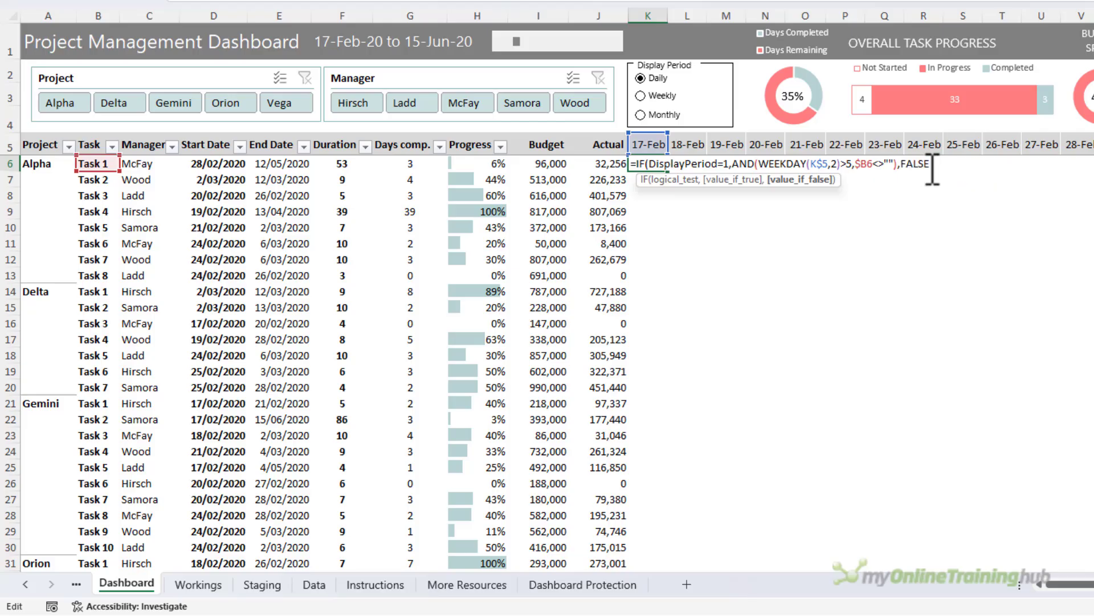
text())
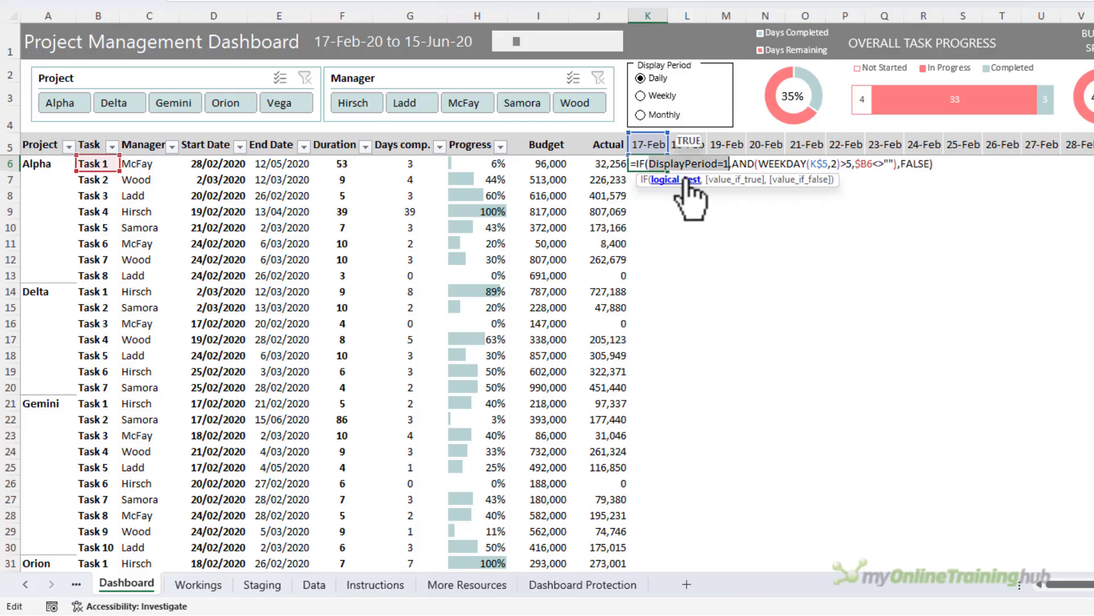
Check the IF arguments, copy the complete formula text and enter the formula in K6.
click(719, 180)
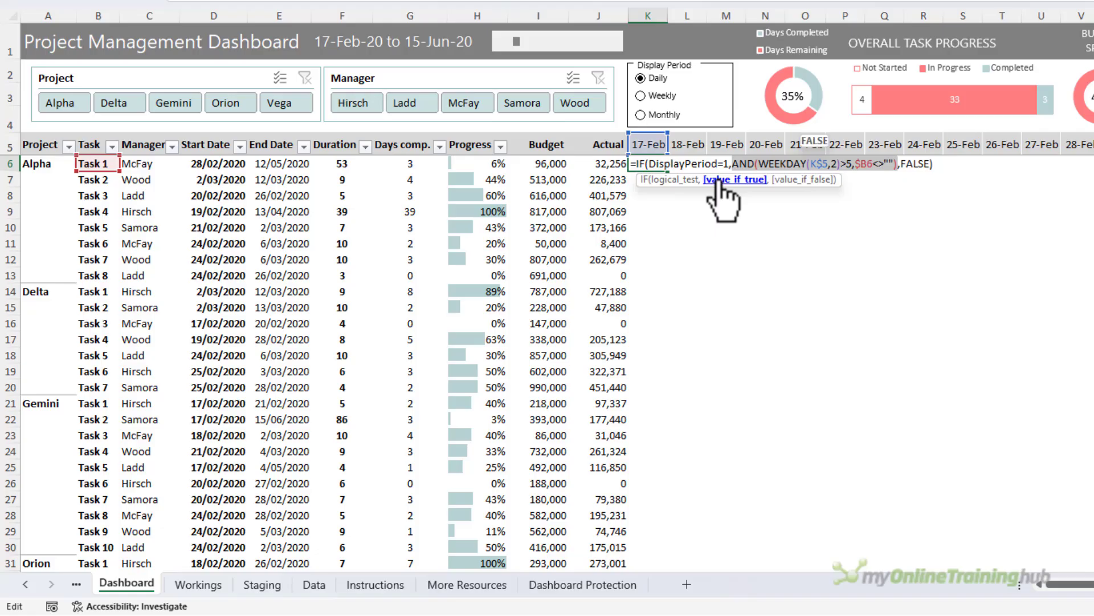
click(818, 169)
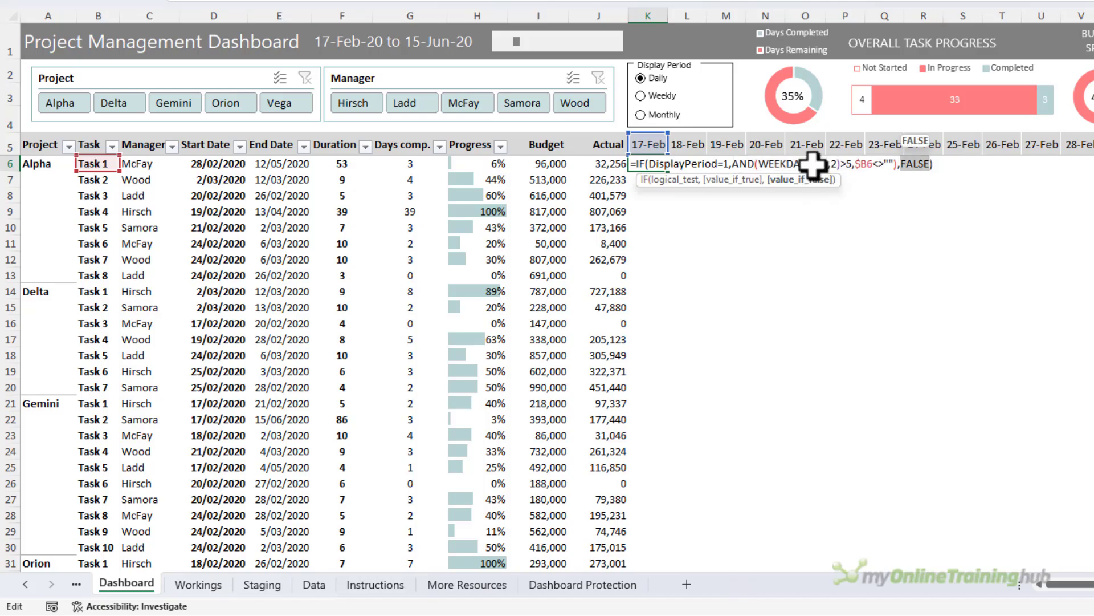
drag(943, 165, 630, 165)
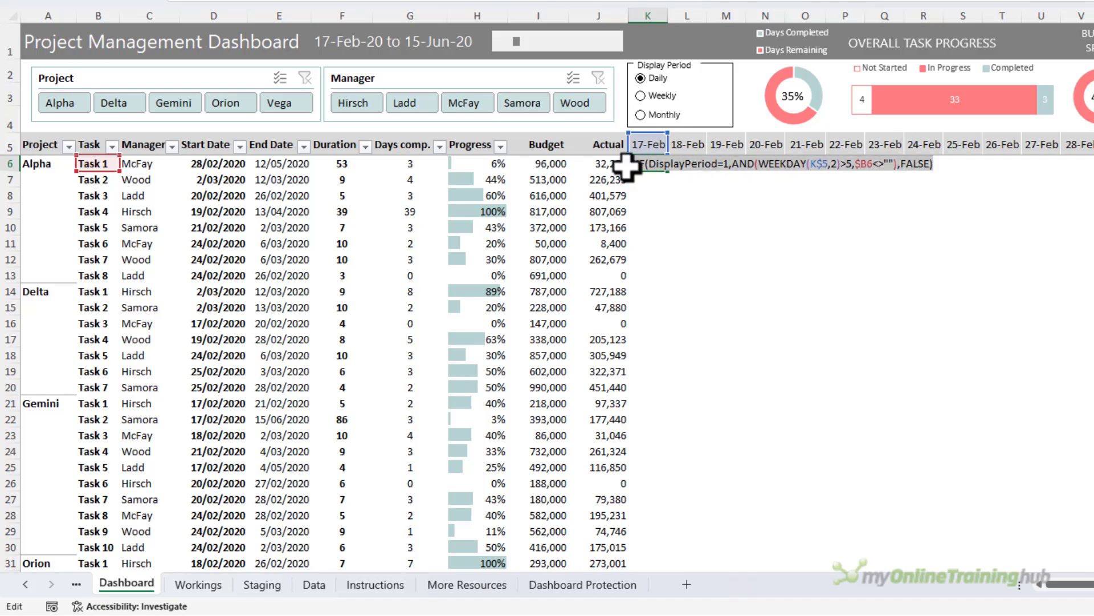
key(ctrl+c)
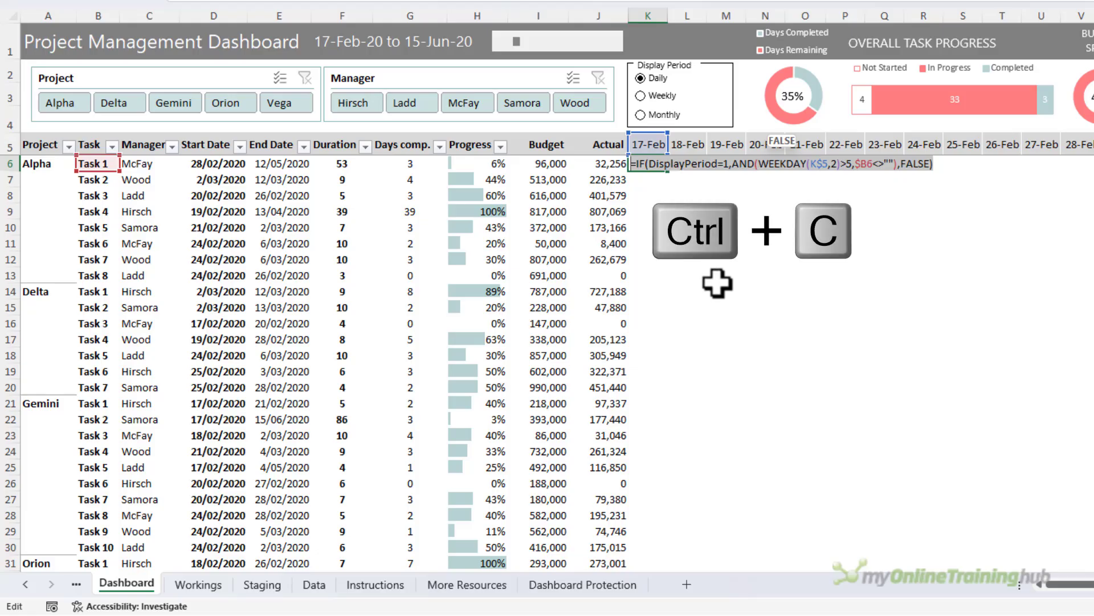
key(Return)
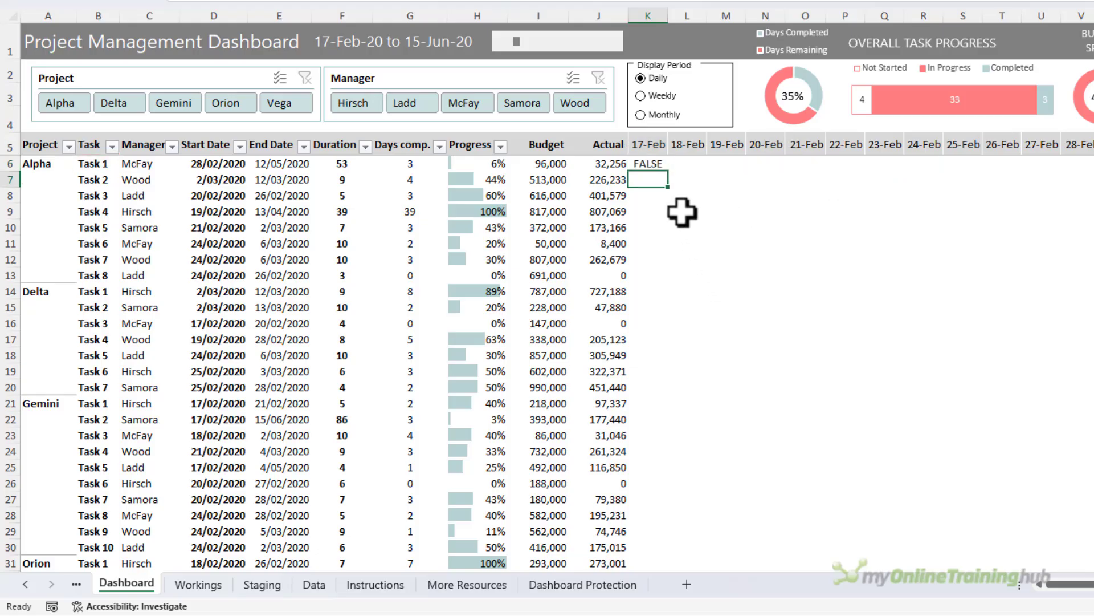
Select the Gantt area K6:AJ46, from the first task row through the Grand Total row.
click(654, 160)
scroll(785, 293, down, 9)
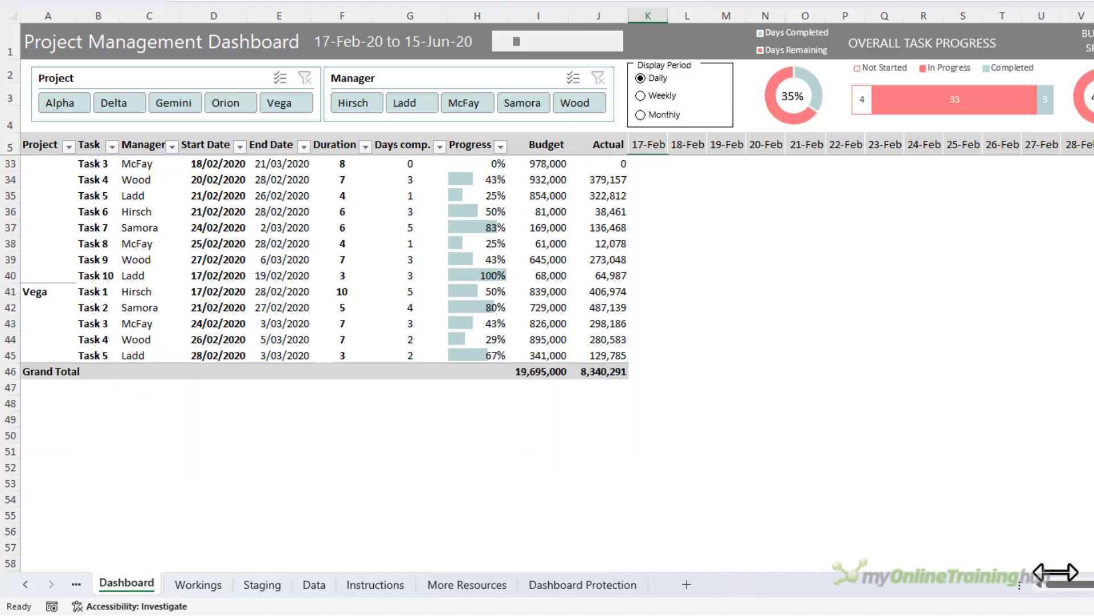
drag(1049, 585, 1063, 584)
drag(34, 163, 941, 362)
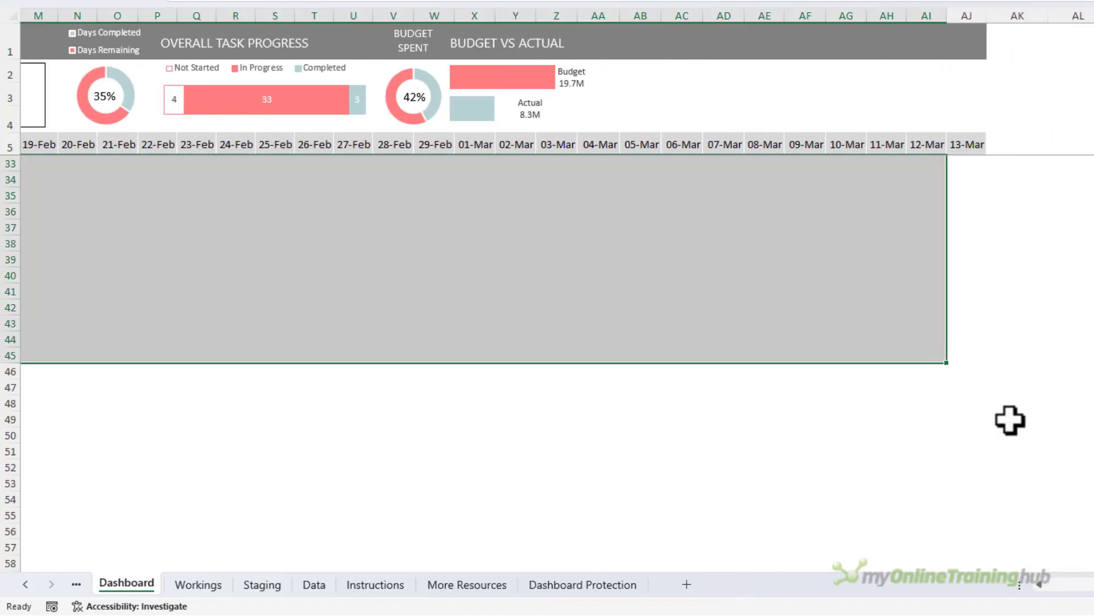
scroll(1037, 583, left, 6)
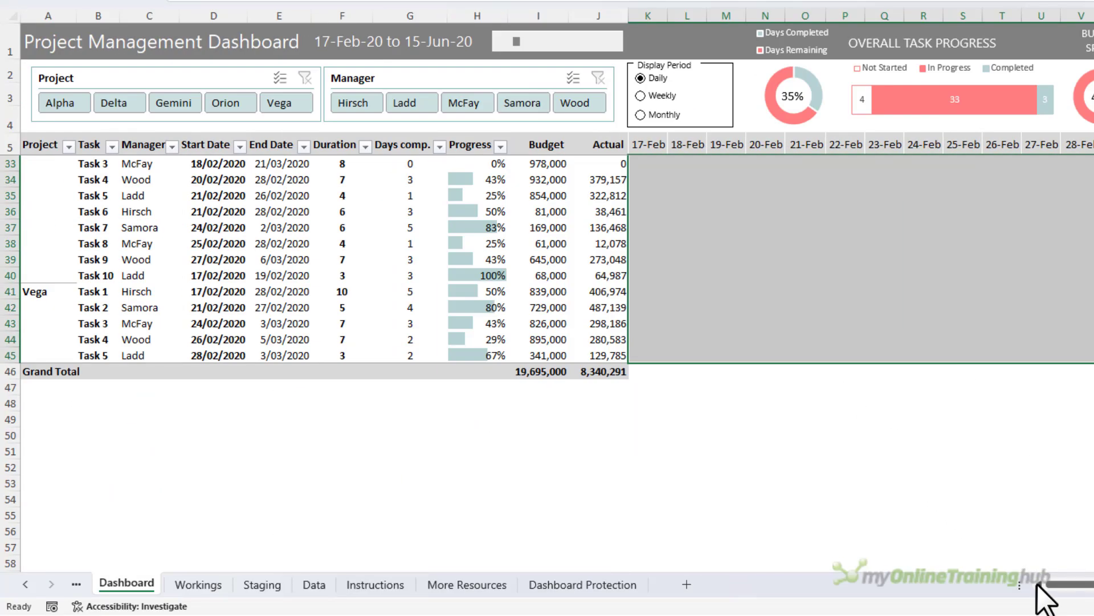
scroll(1038, 583, right, 2)
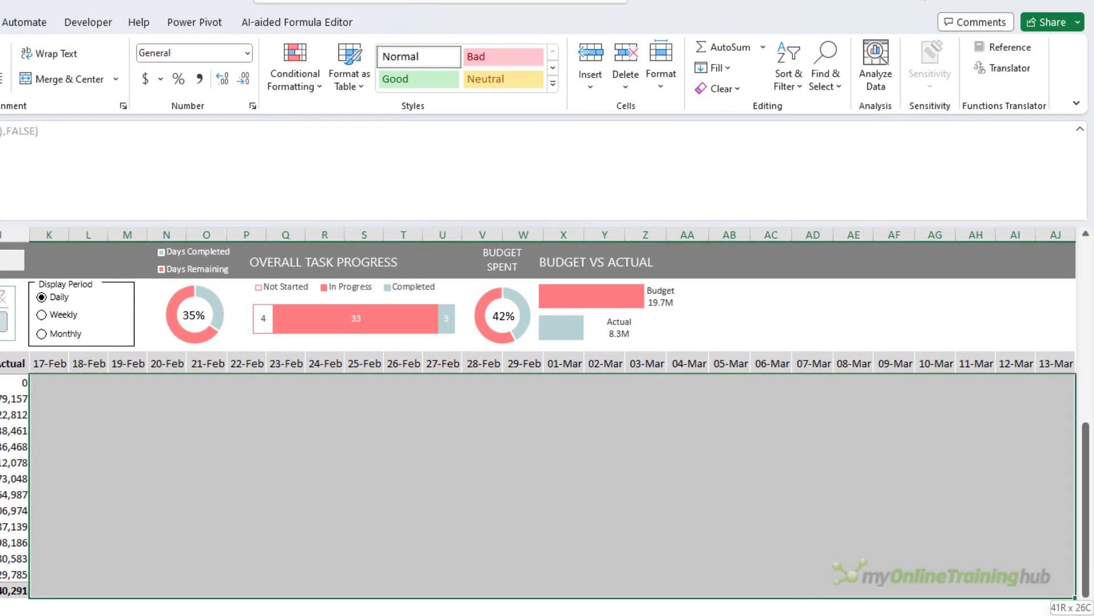
scroll(538, 416, right, 1)
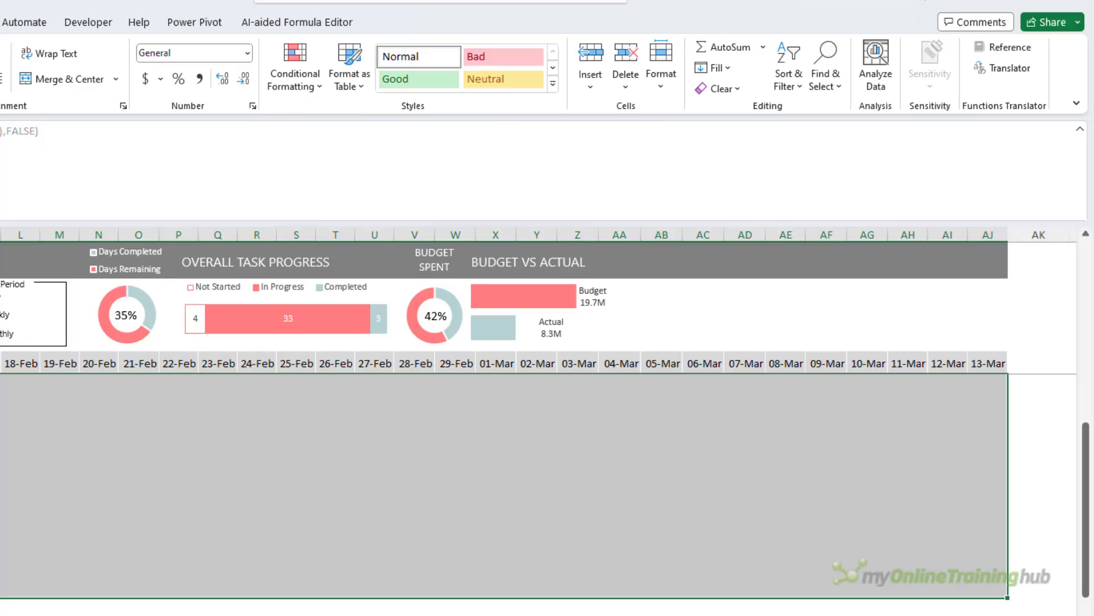
scroll(504, 491, up, 3)
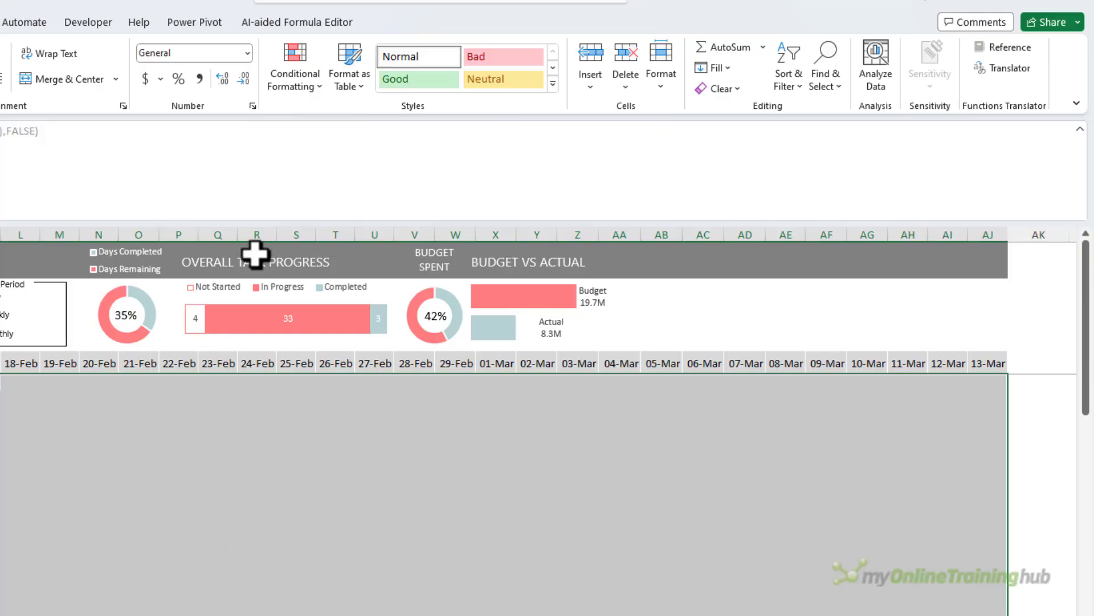
Create a formula-based conditional formatting rule with the copied formula =IF(DisplayPeriod=1,AND(WEEKDAY(K$5,2)>5,$B6<>""),FALSE).
click(279, 95)
mouse_move(279, 96)
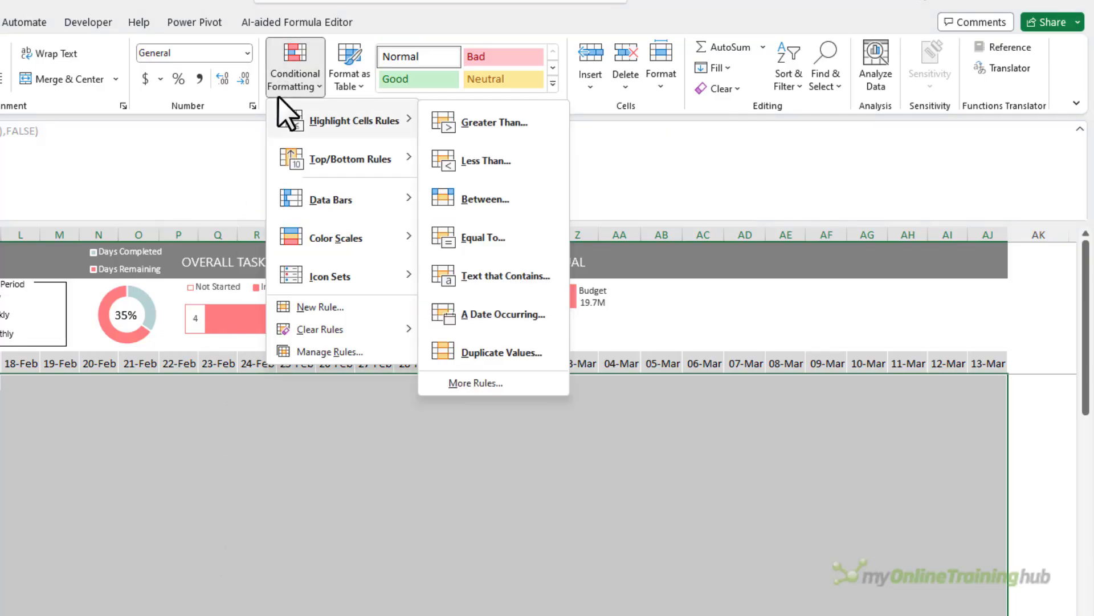
click(358, 308)
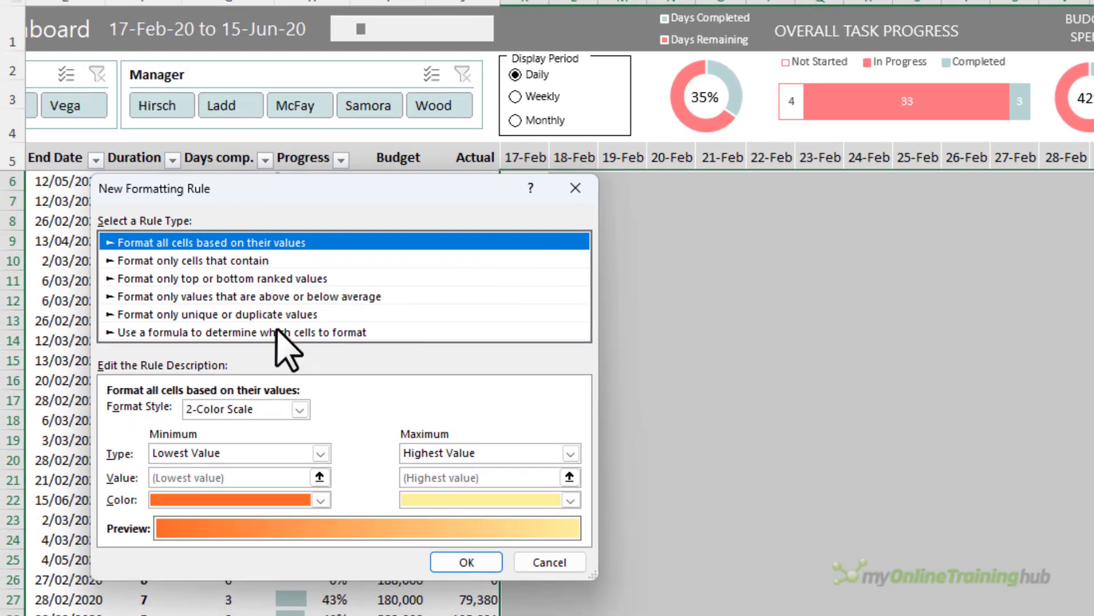
click(262, 332)
click(233, 414)
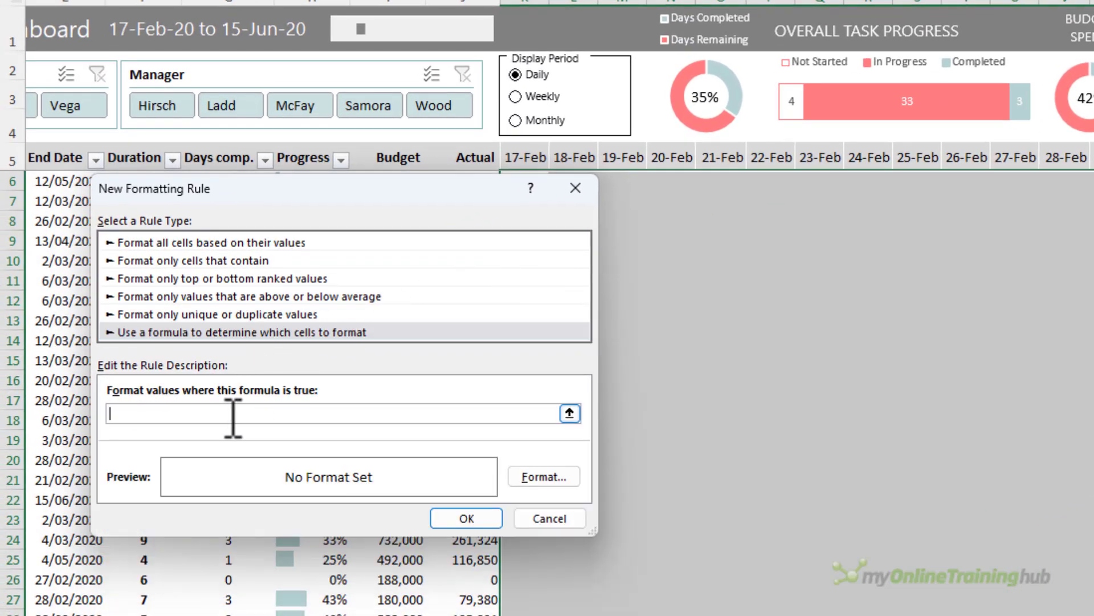
key(ctrl+v)
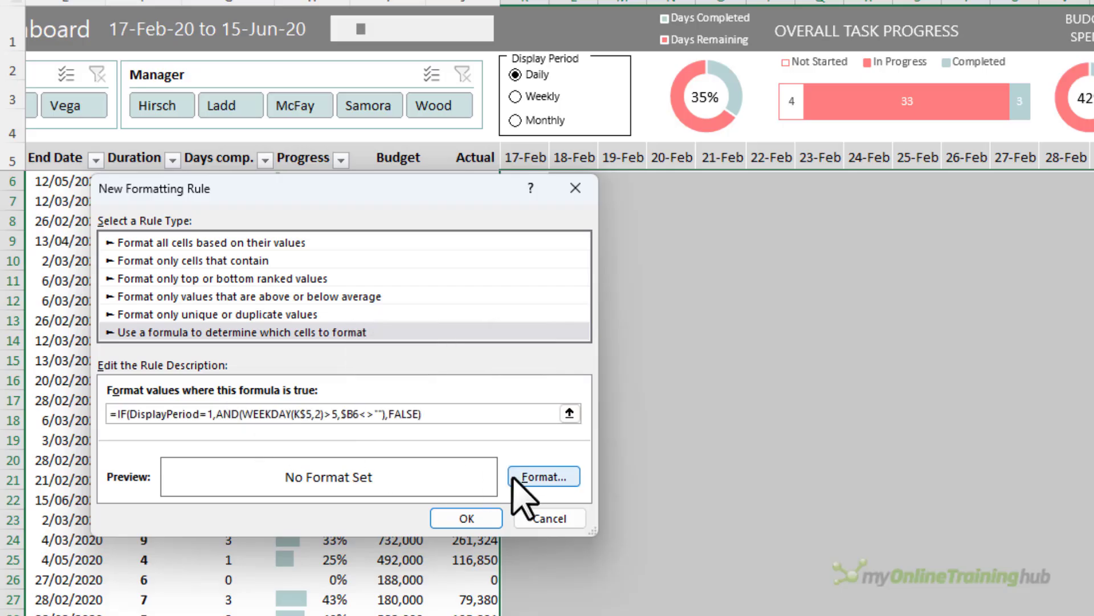
Give the rule a diagonal stripe pattern fill with automatic colour and apply it to the Gantt area.
click(520, 478)
click(461, 222)
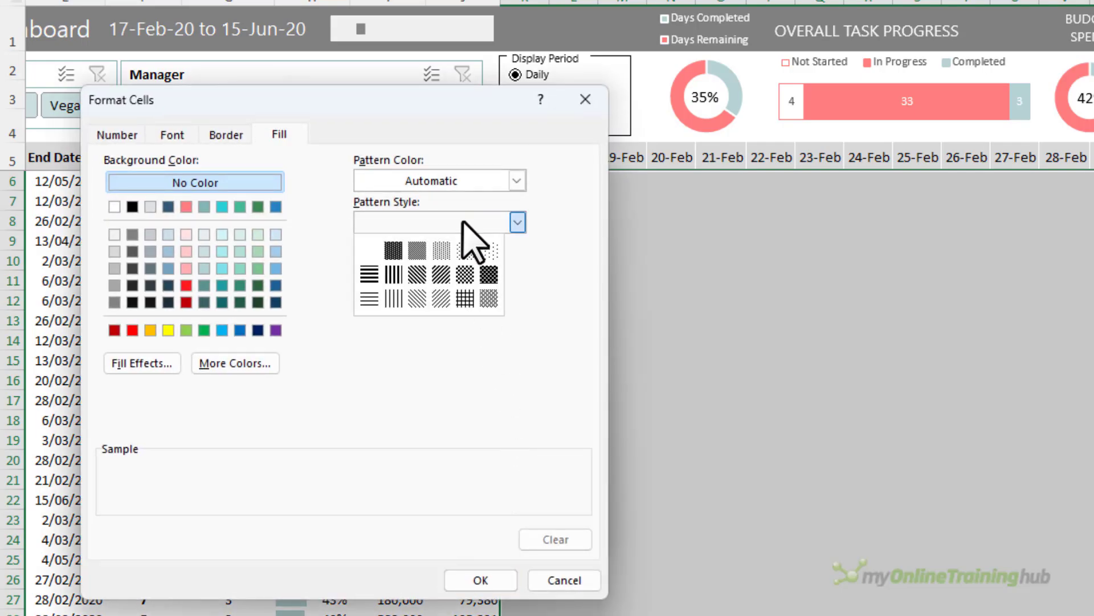
click(439, 274)
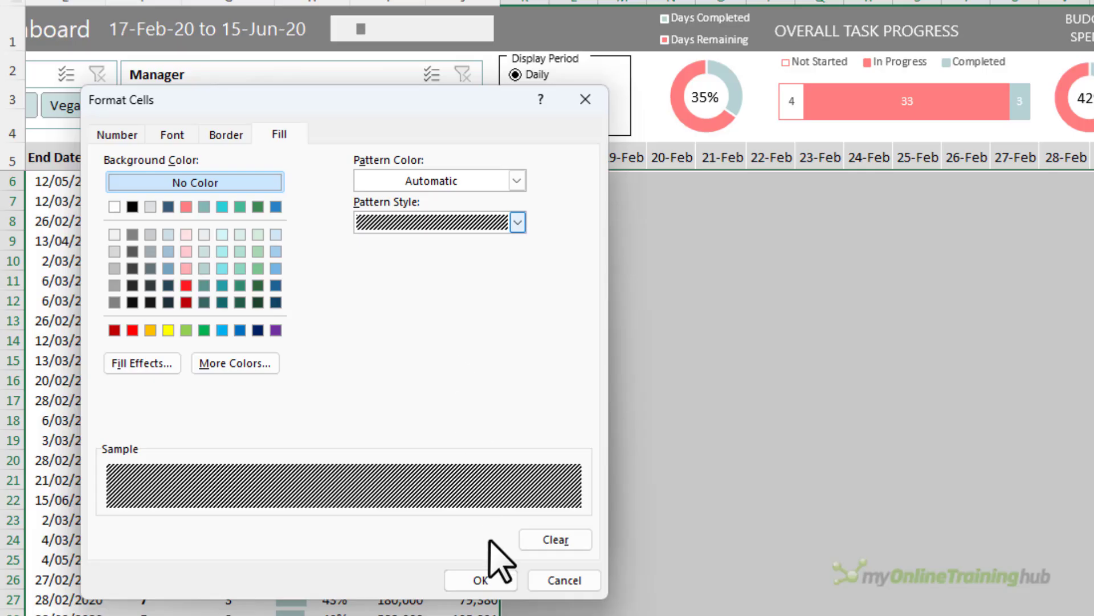
click(498, 581)
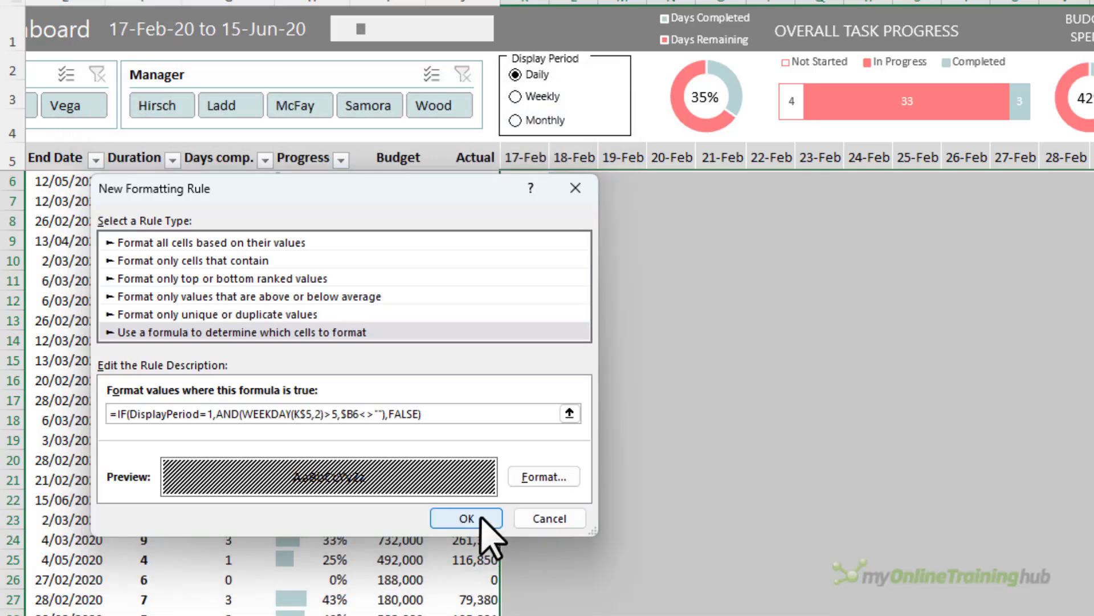
click(481, 516)
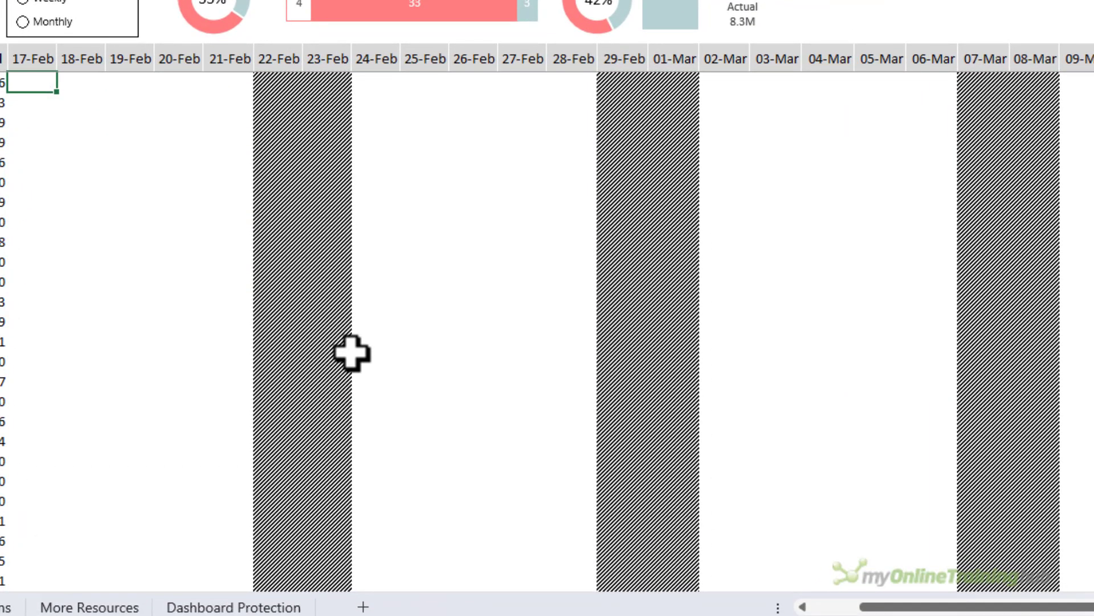
Examine the weekend stripes down the Gantt area, comparing the task rows with the Grand Total row and its empty Task cell.
scroll(350, 353, down, 5)
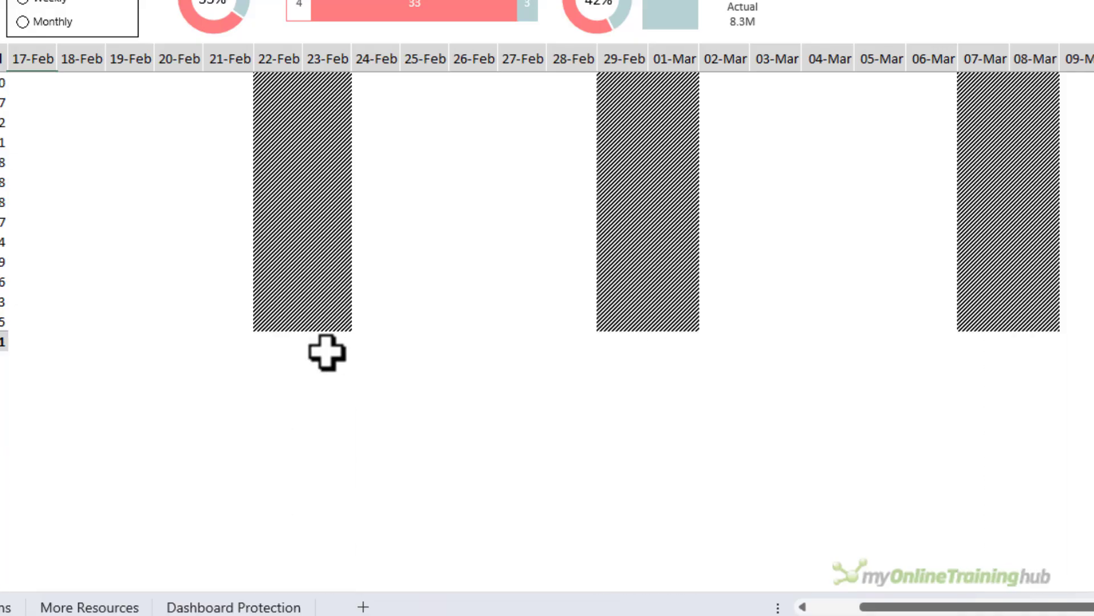
drag(43, 342, 1078, 336)
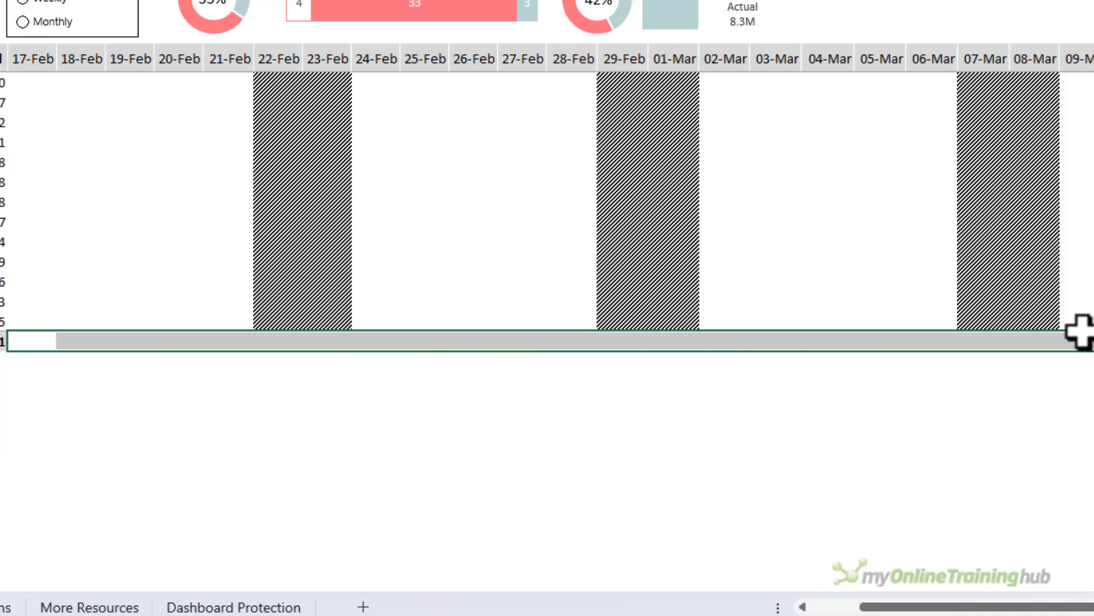
click(801, 607)
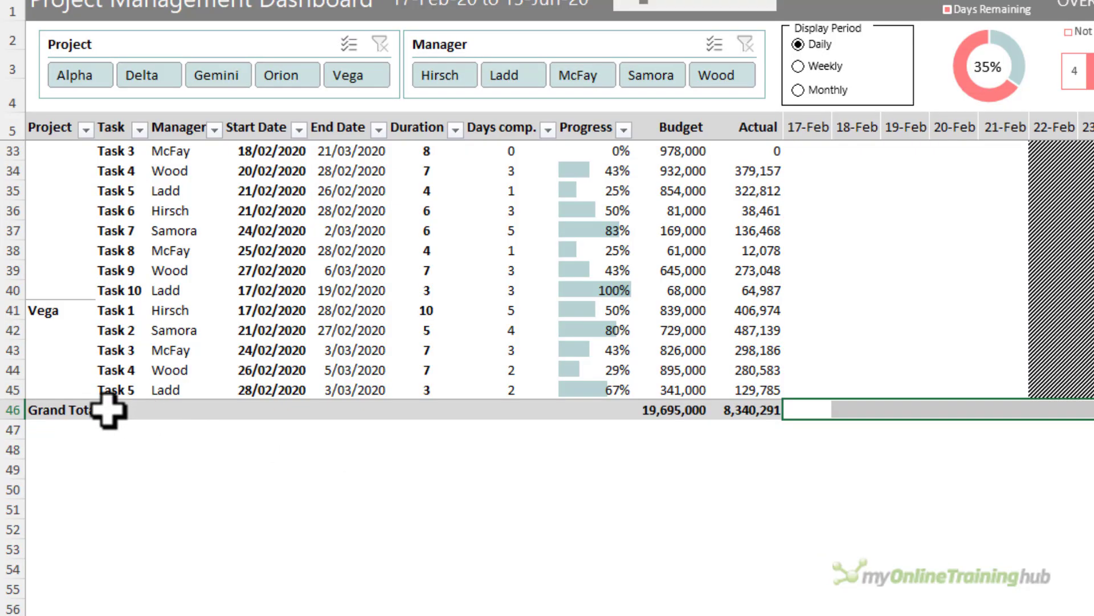
click(108, 409)
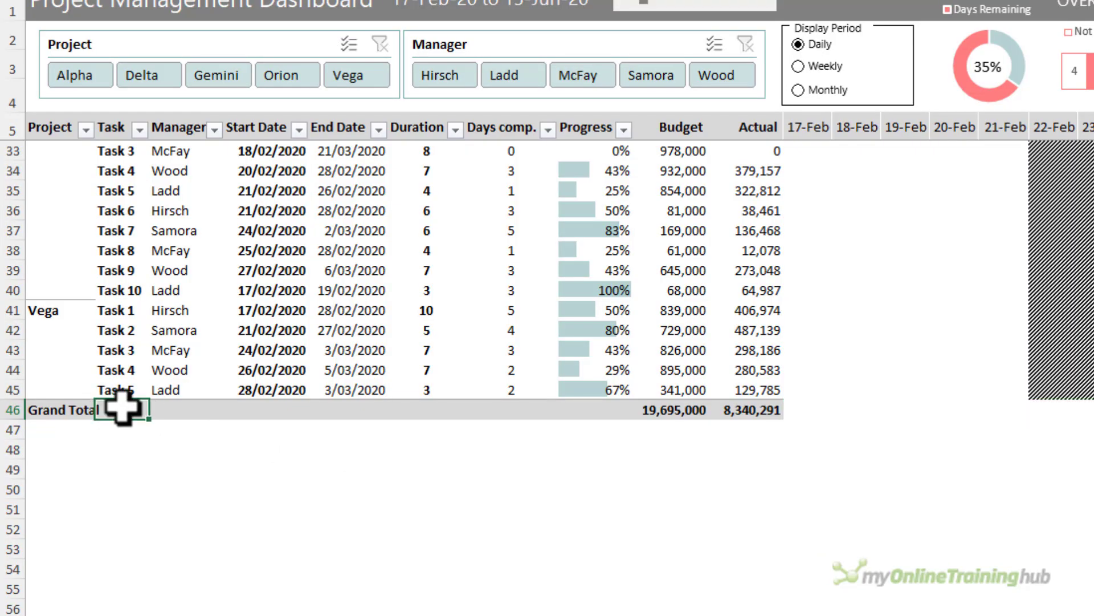
scroll(822, 257, up, 9)
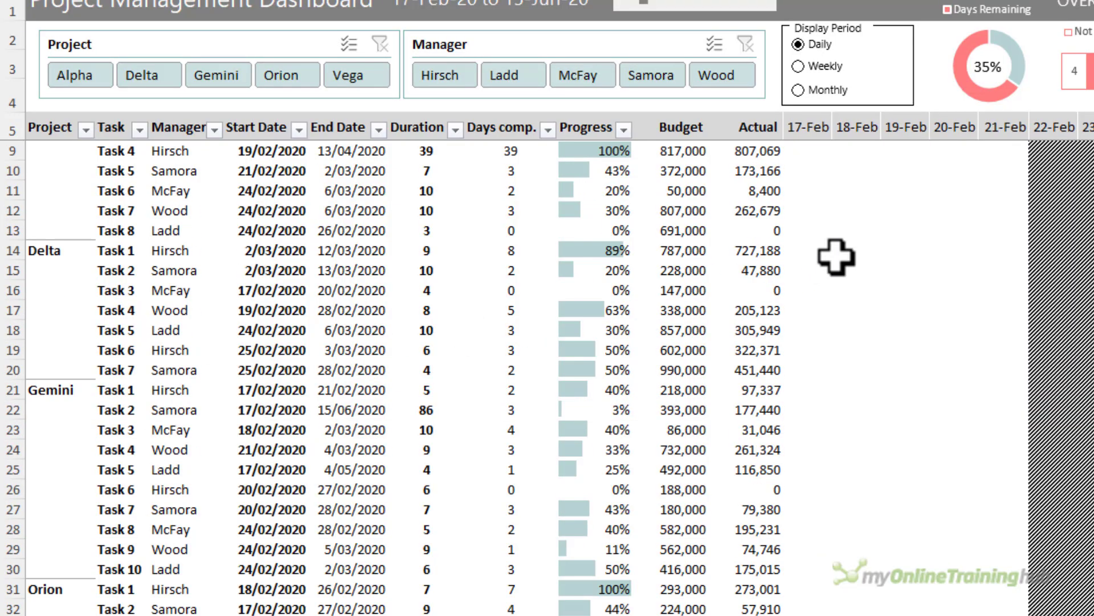
click(822, 153)
scroll(847, 471, down, 6)
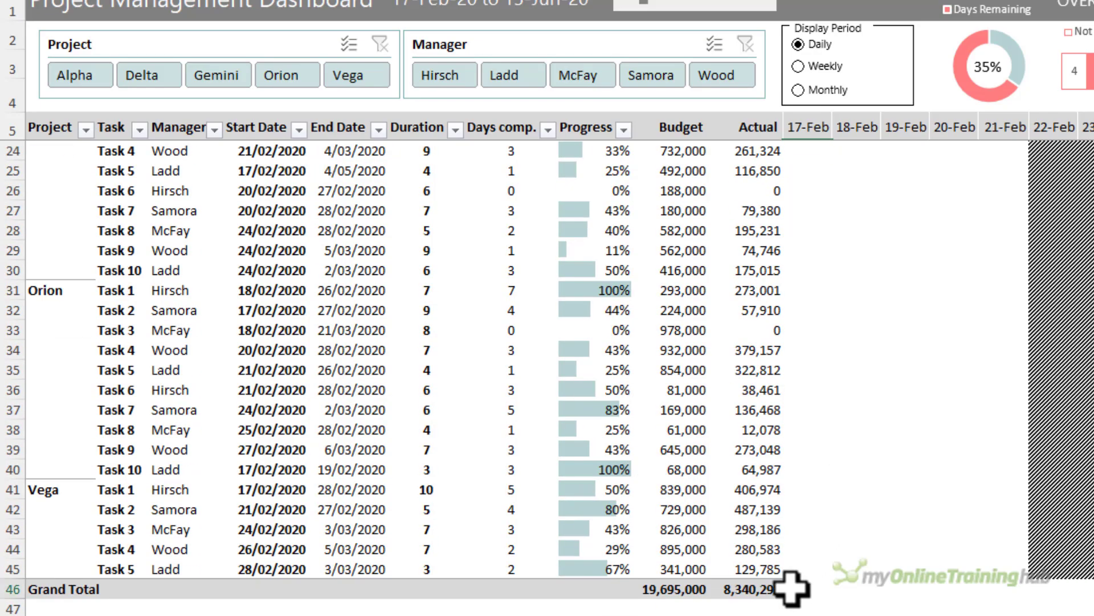
drag(791, 588, 1092, 589)
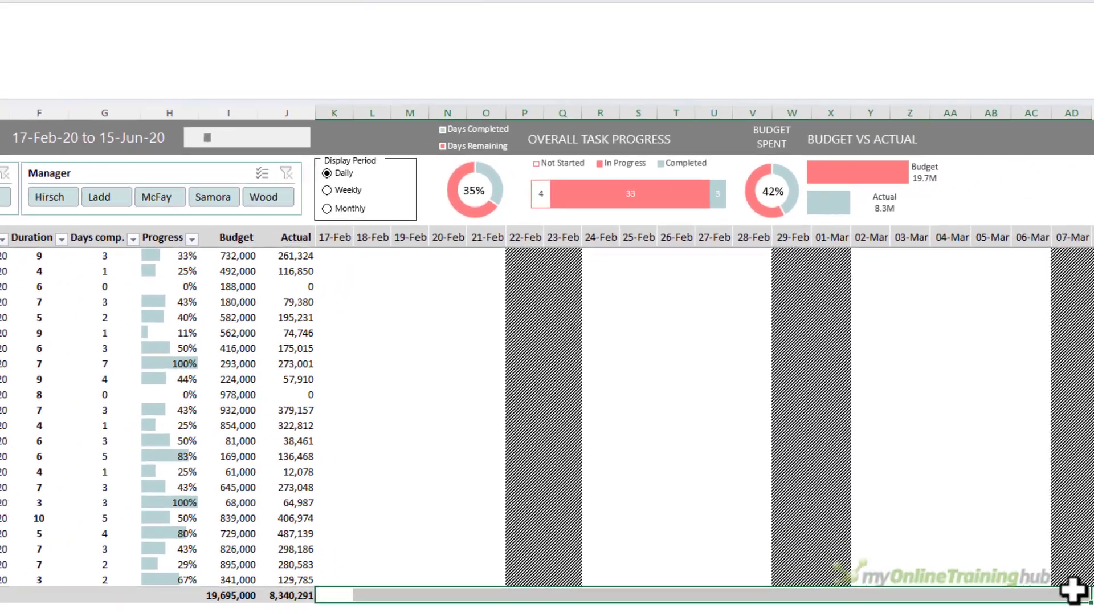
key(ctrl+Home)
scroll(591, 445, down, 10)
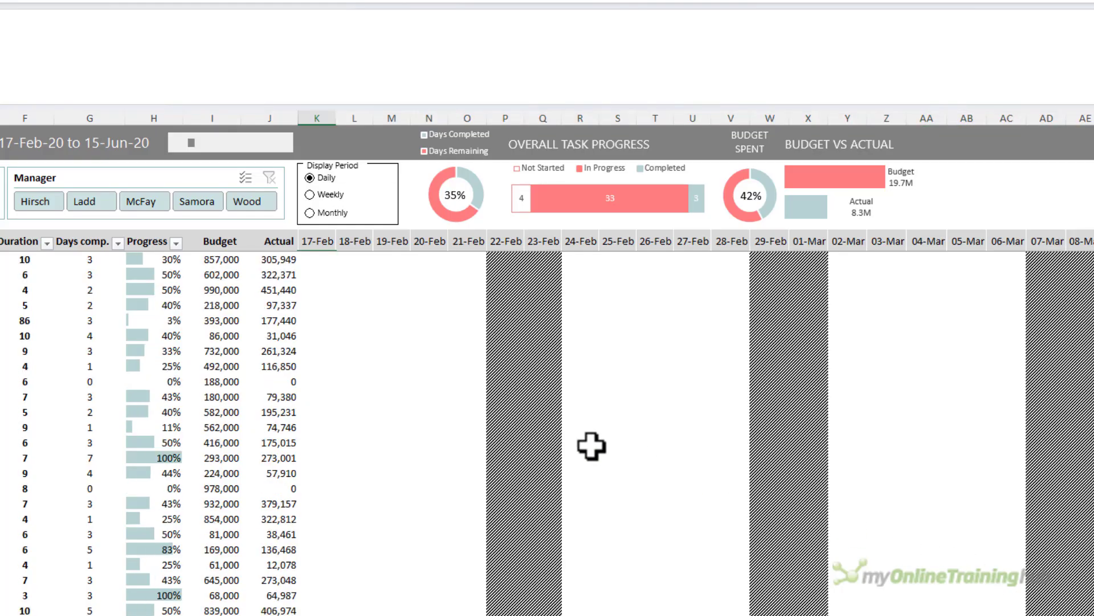
scroll(547, 371, right, 3)
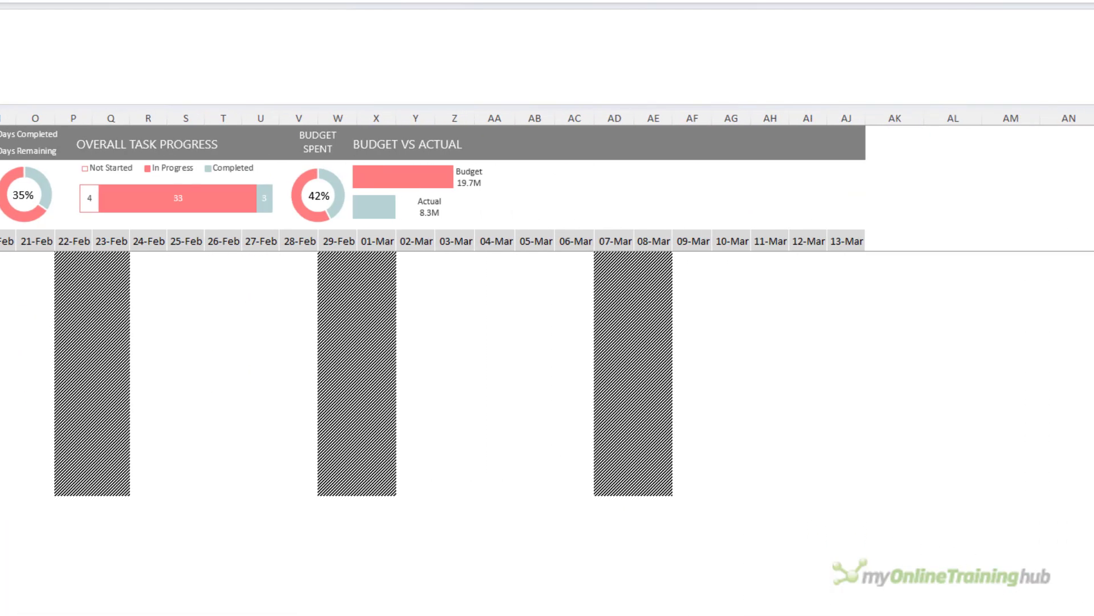
Create a formula-based conditional formatting rule for the Gantt area, through the Grand Total row, with the formula =$A6="Grand Total".
shift+click(838, 533)
drag(837, 502, 838, 503)
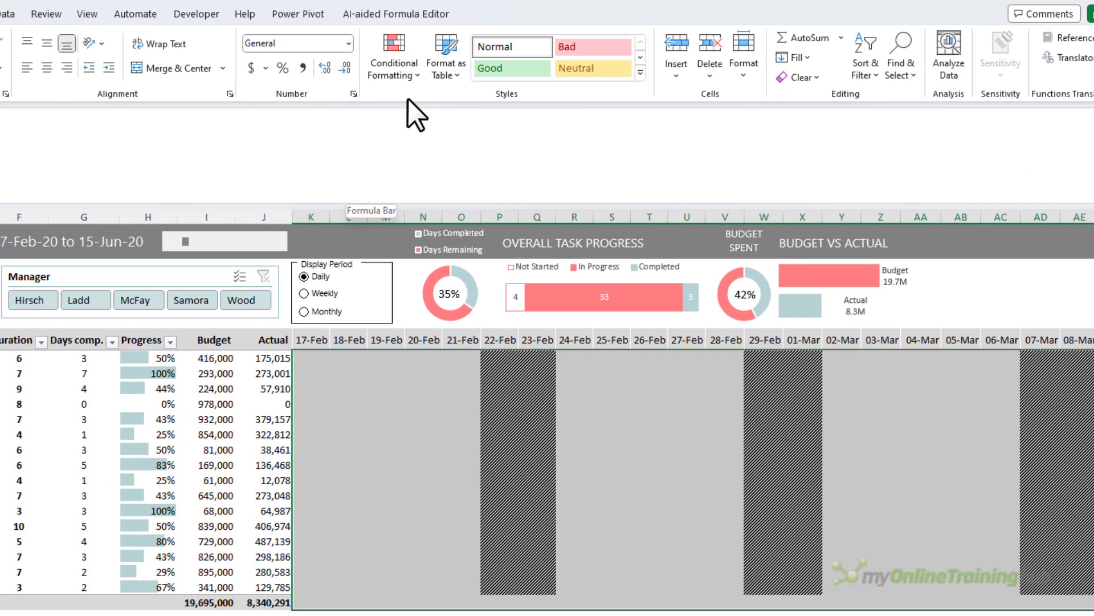
click(398, 74)
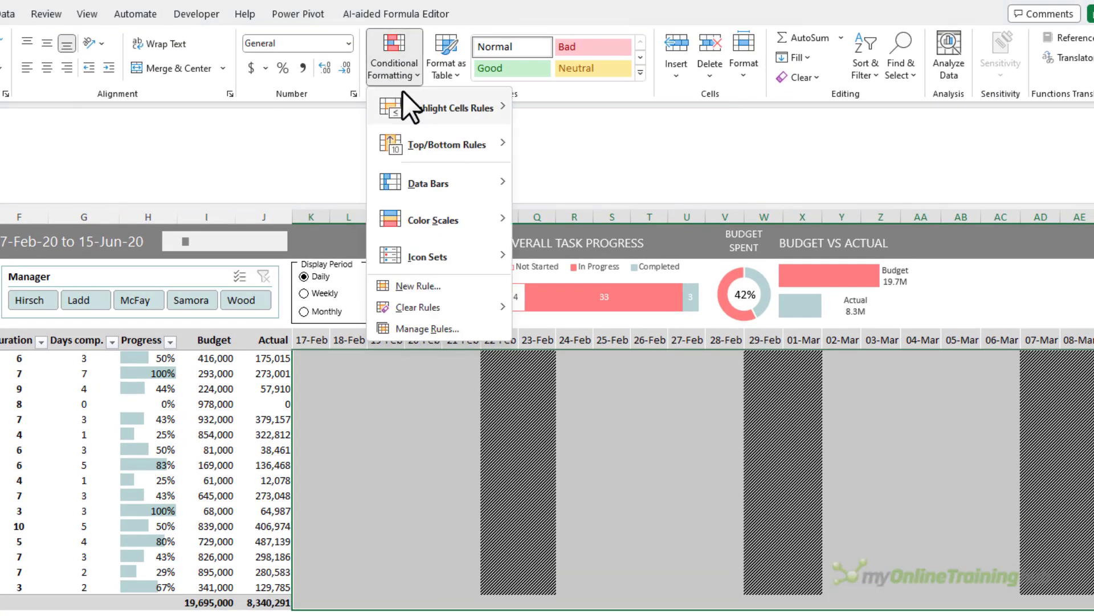
click(450, 282)
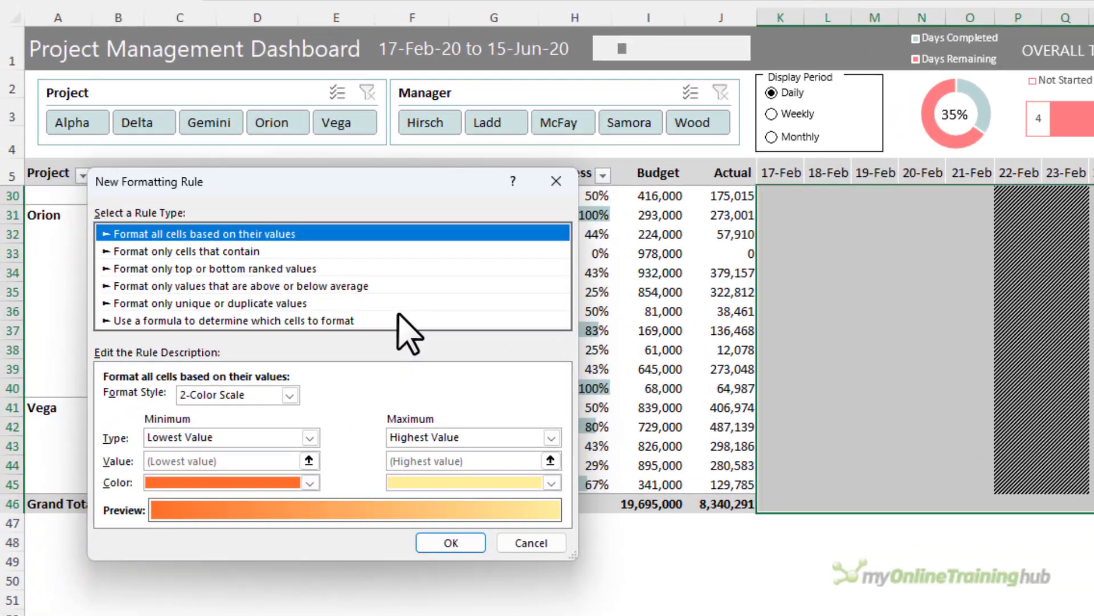
click(467, 252)
click(261, 398)
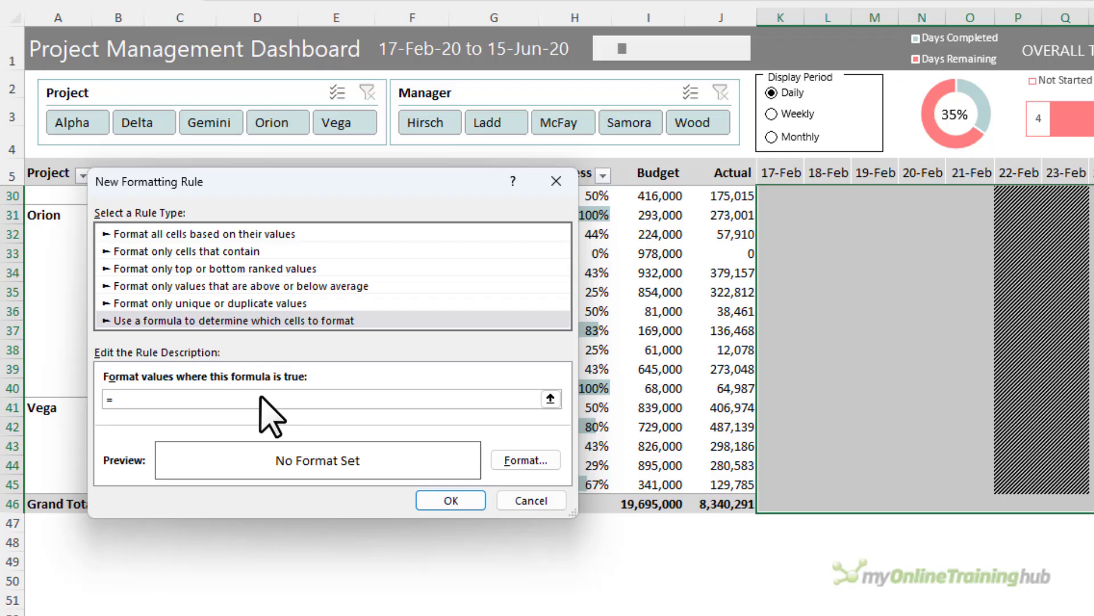
drag(304, 191, 389, 317)
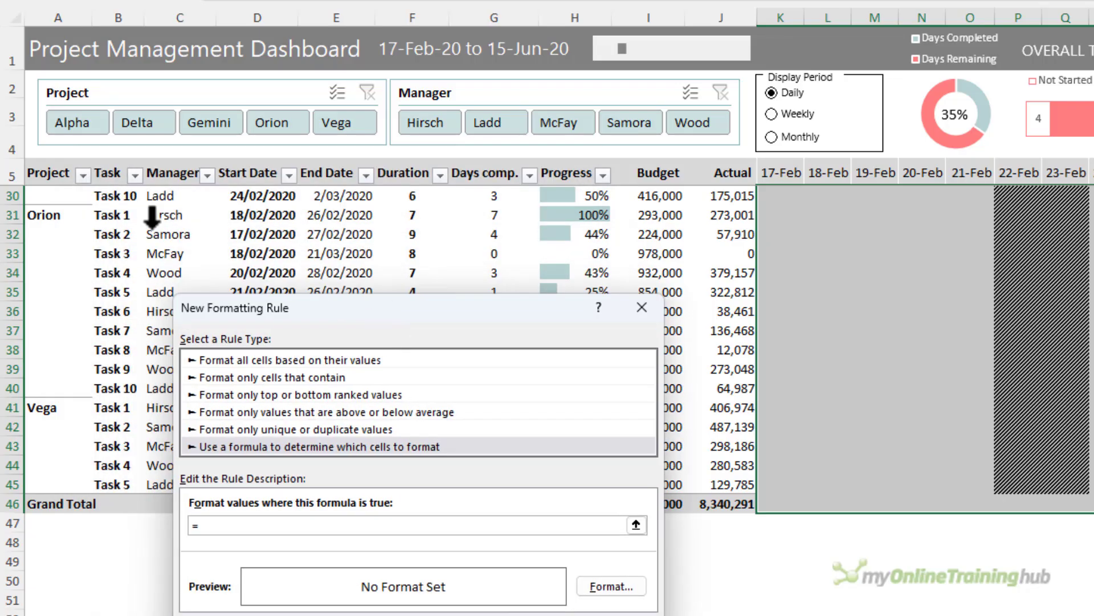
scroll(61, 185, up, 8)
click(57, 196)
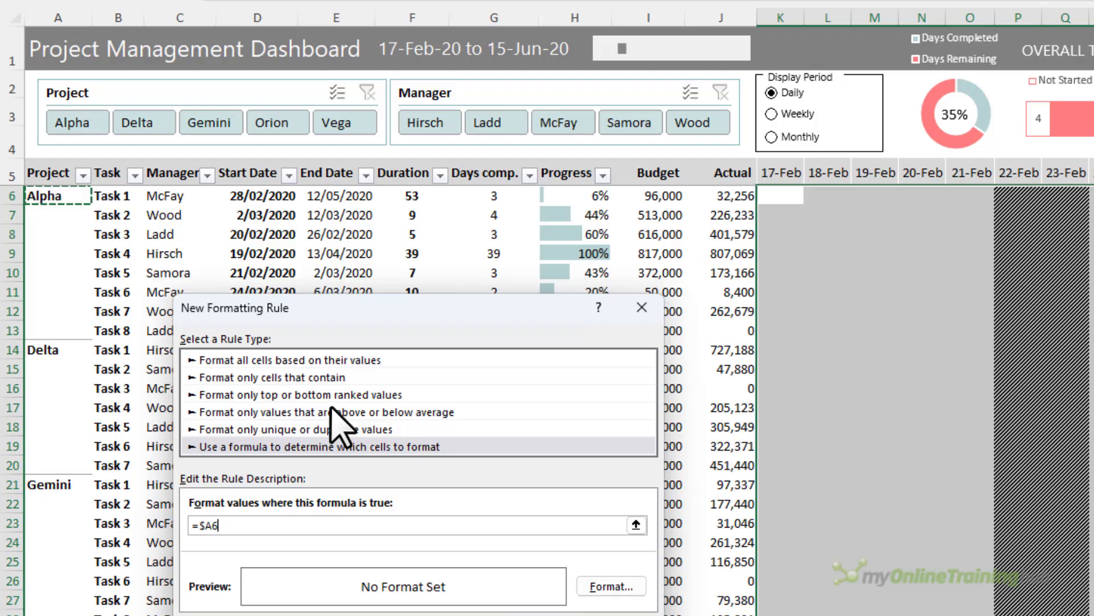
text(="Grand)
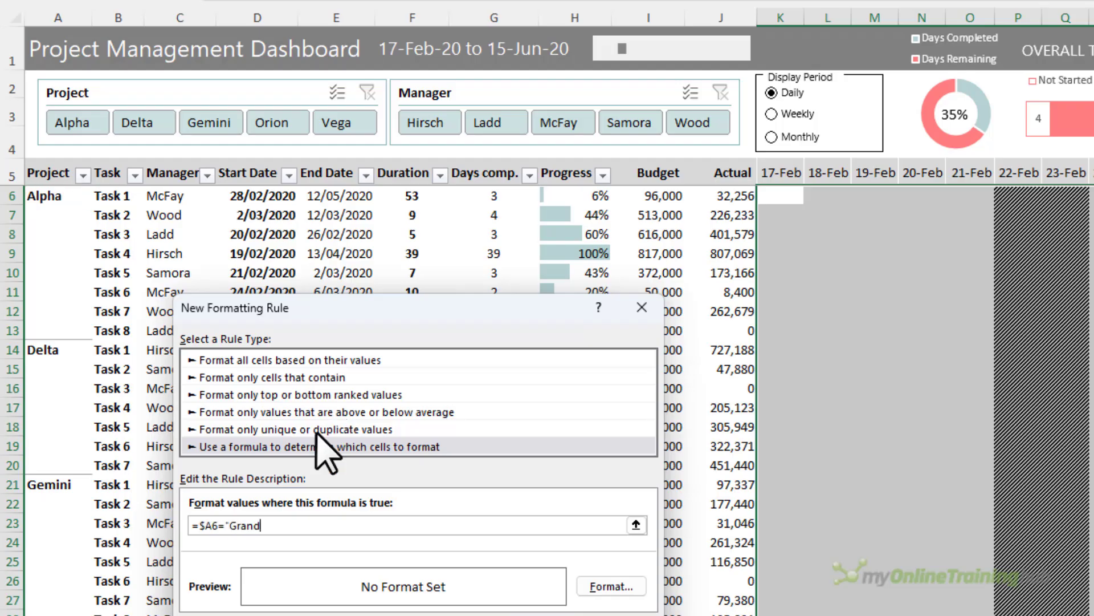
text( Total)
Give the Grand Total rule a light grey background fill, apply it and check the Gantt cells in the Grand Total row.
click(604, 586)
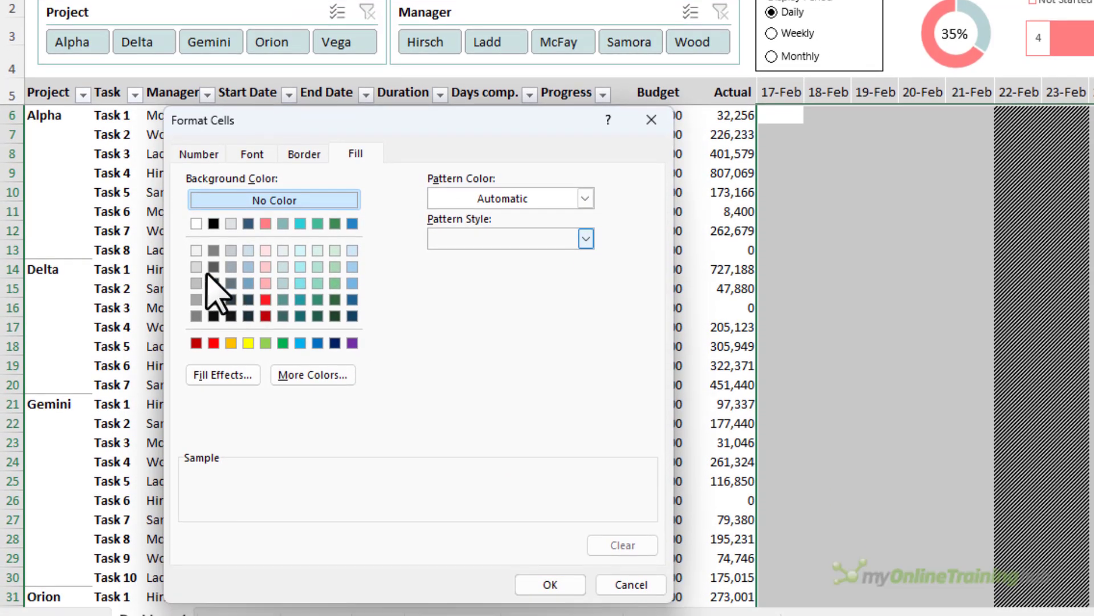
click(198, 268)
click(562, 581)
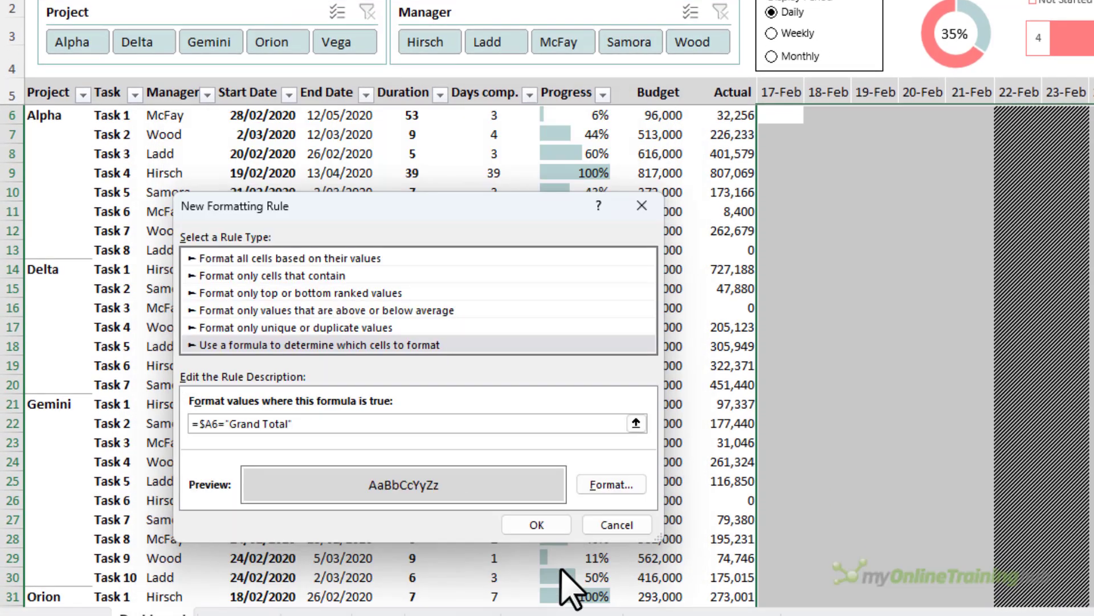
click(561, 528)
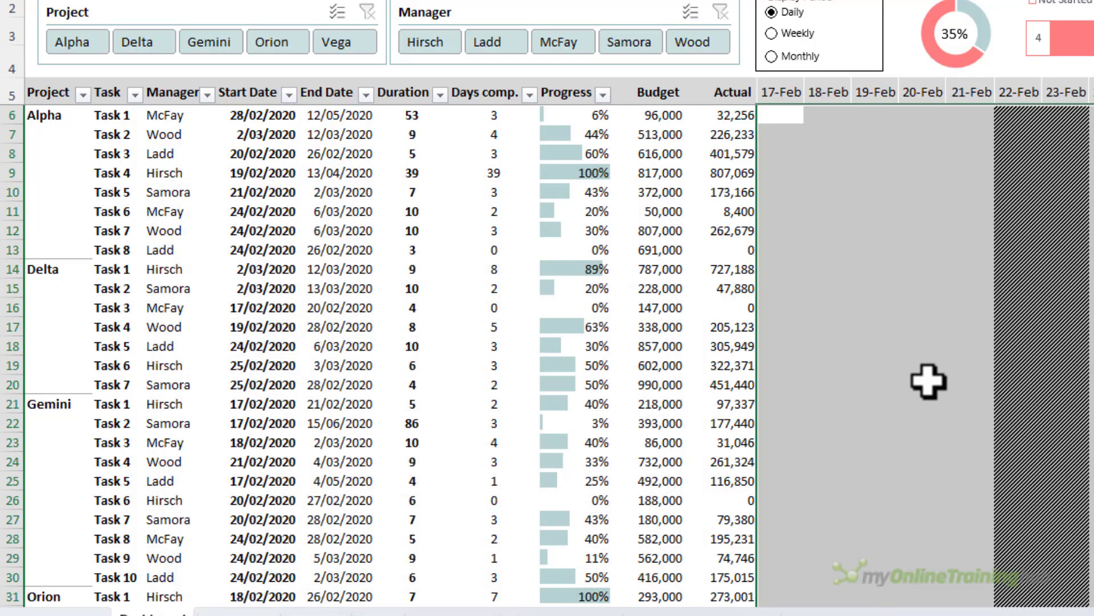
scroll(912, 379, down, 5)
click(298, 500)
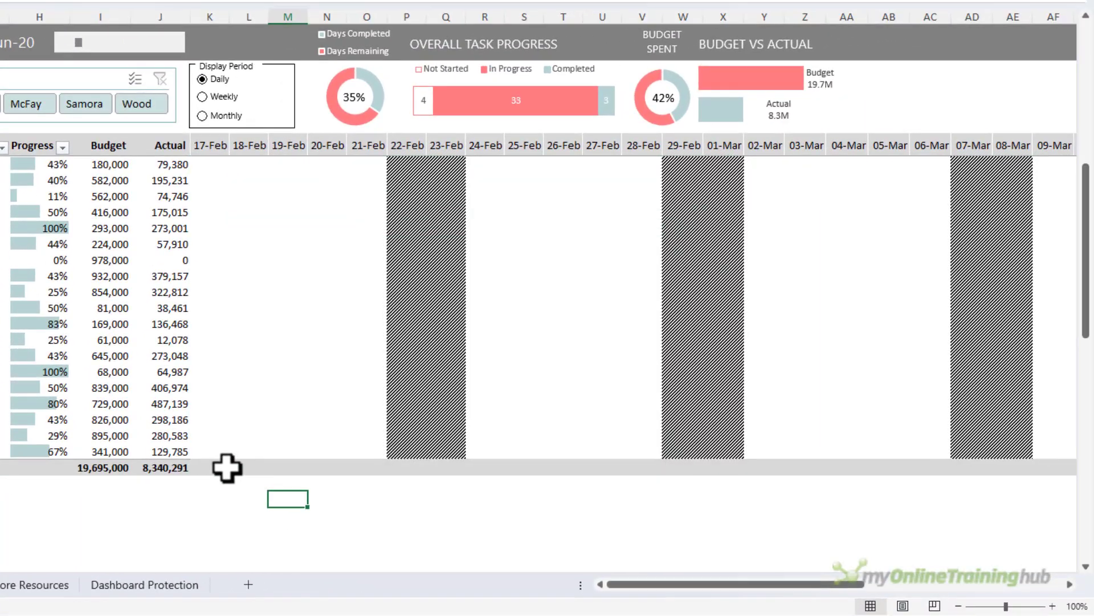
drag(222, 467, 909, 466)
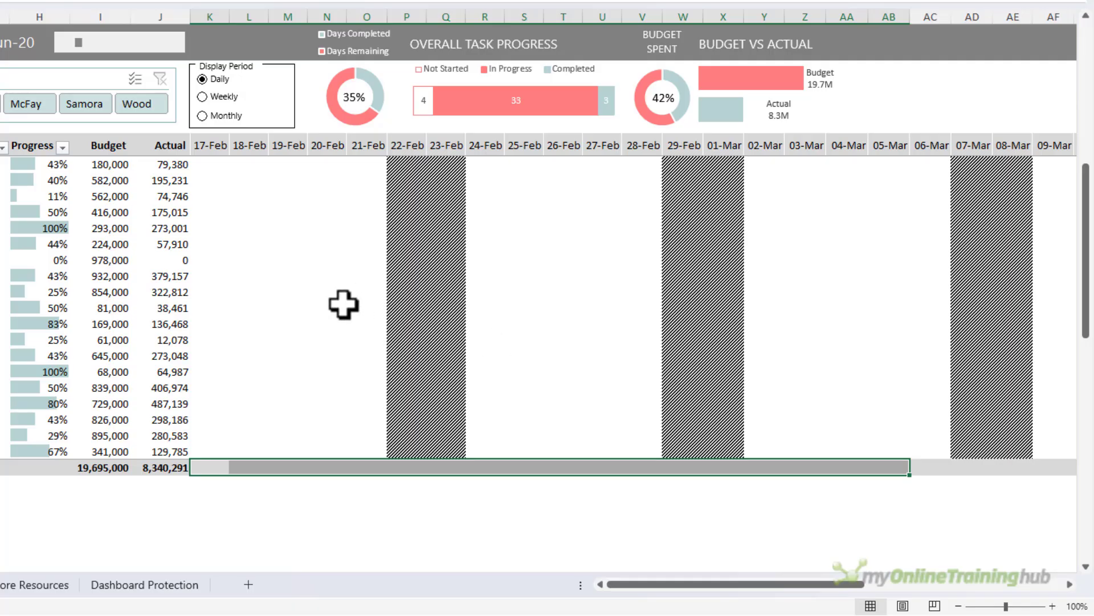
Begin a LET formula in K6, the first Gantt cell, defining CurrentP on its own line as K$5.
scroll(344, 305, up, 7)
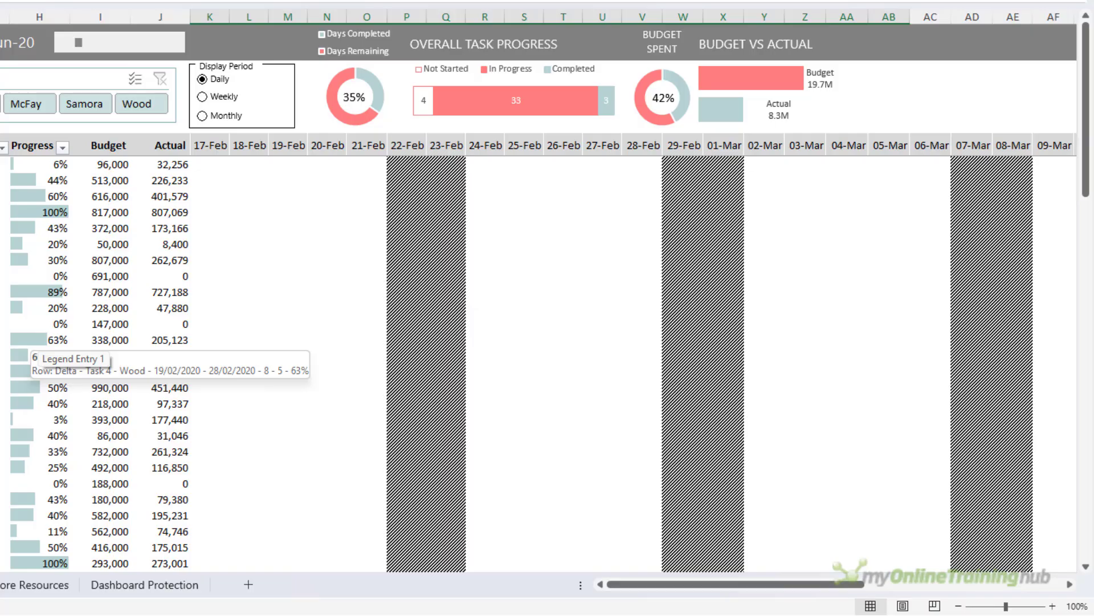
scroll(547, 308, left, 5)
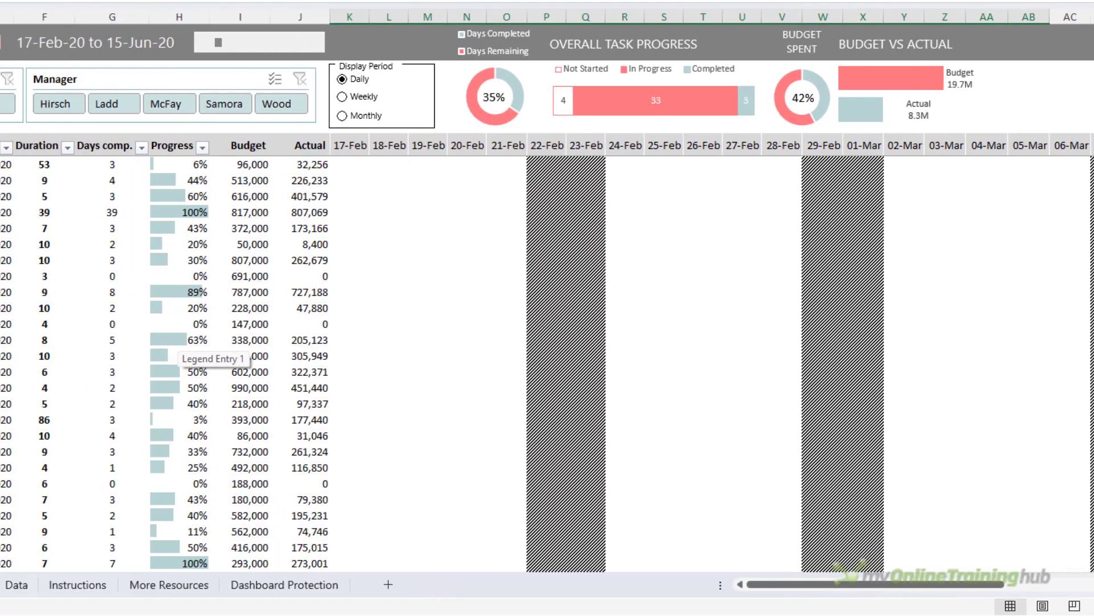
click(650, 164)
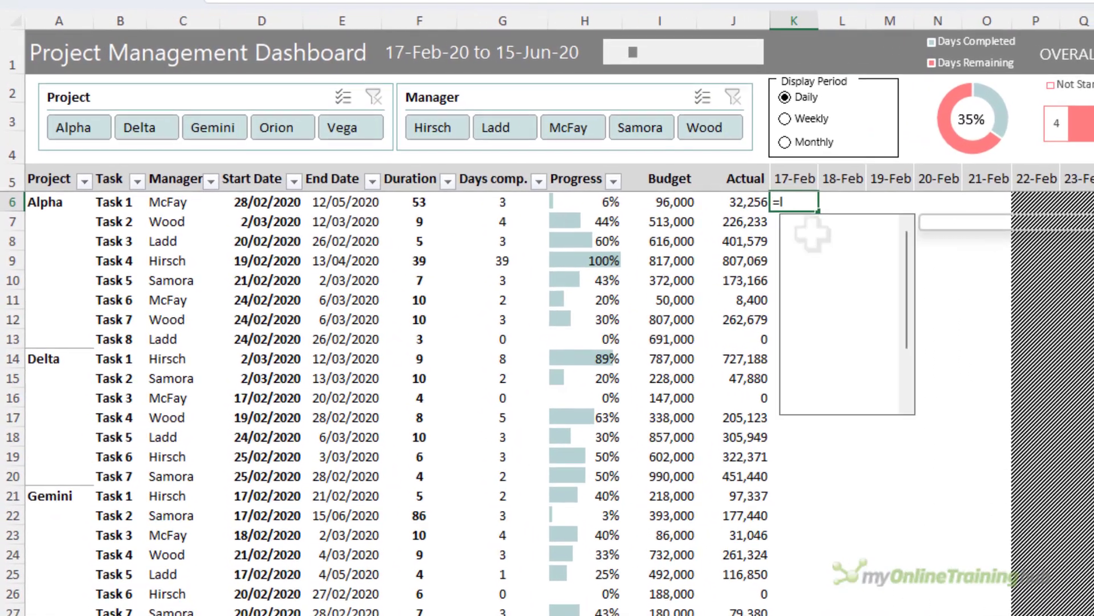
text(=LET()
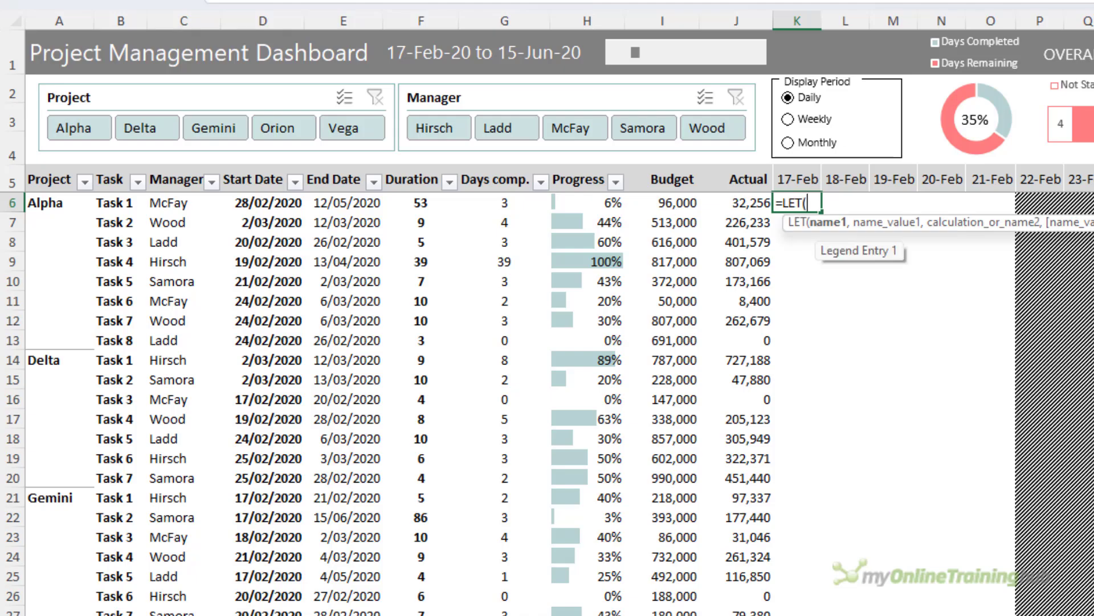
key(alt+Return)
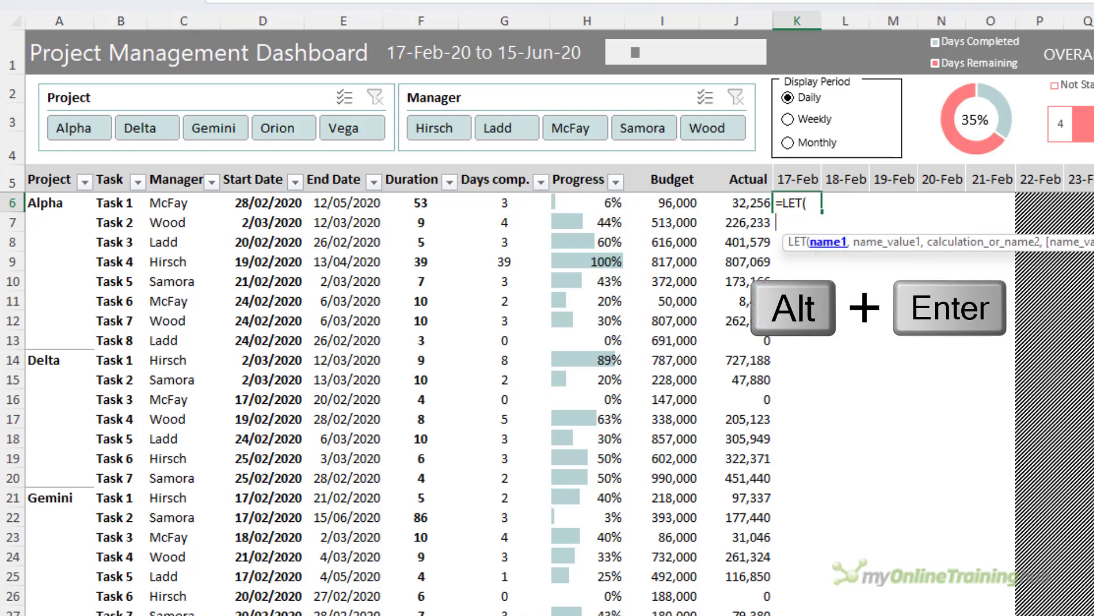
text(Cu)
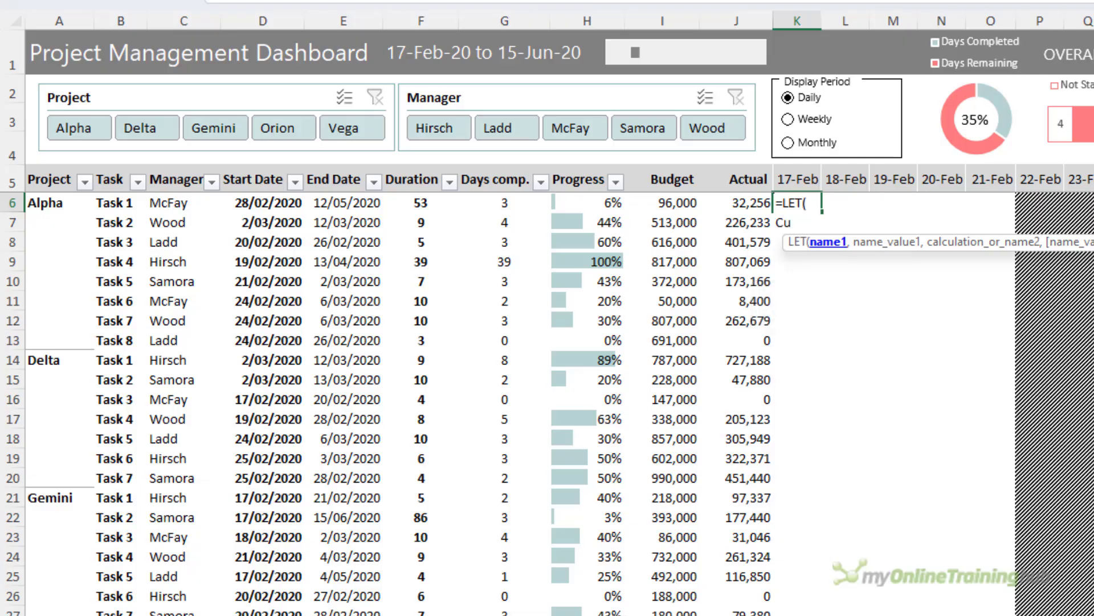
text(rrentP,)
click(797, 179)
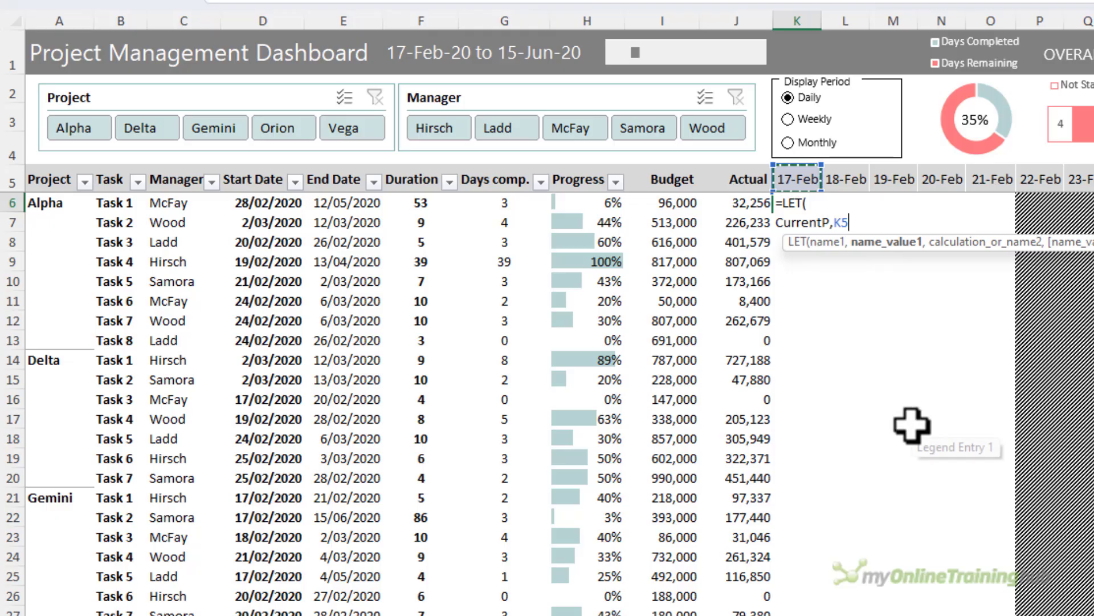
key(F4)
key(F4)
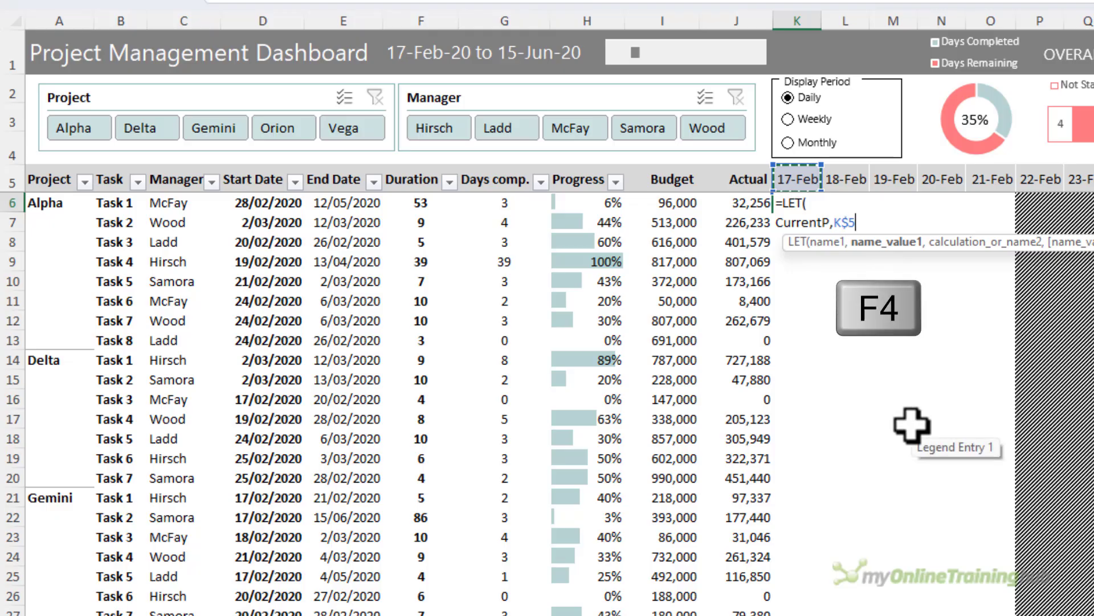
text(,)
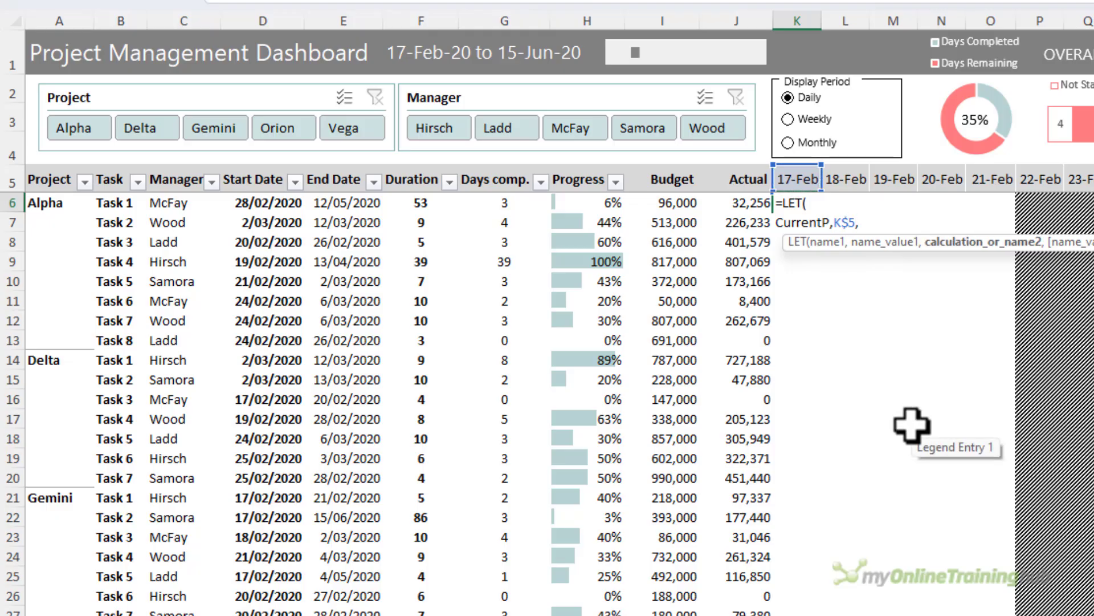
Define the variable Start on a new line of the LET formula as the first task's start date, $D6.
key(alt+Return)
text(Start,)
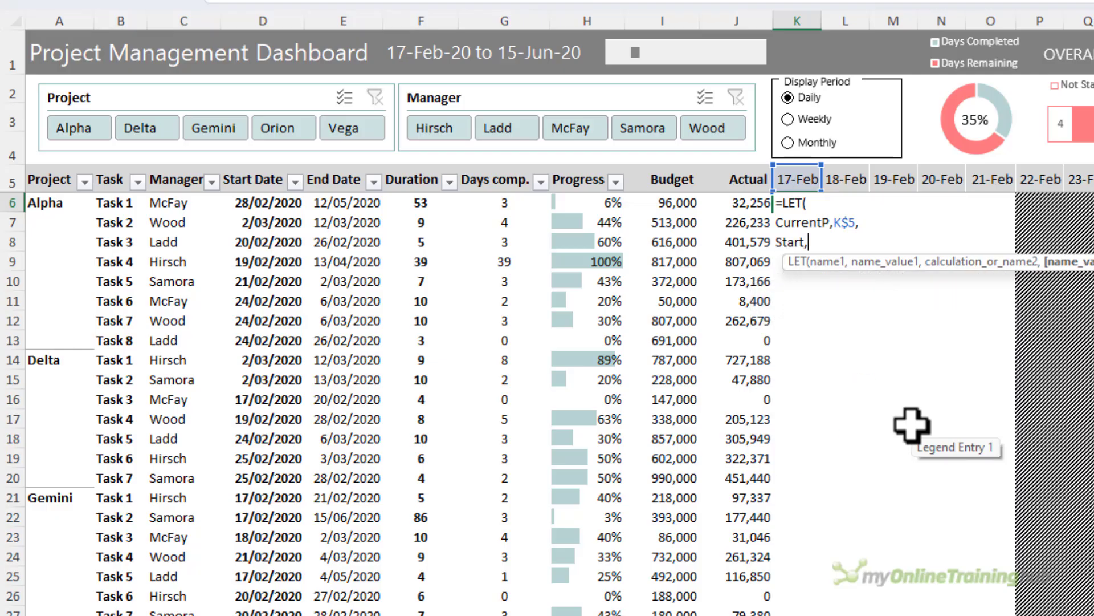
click(276, 202)
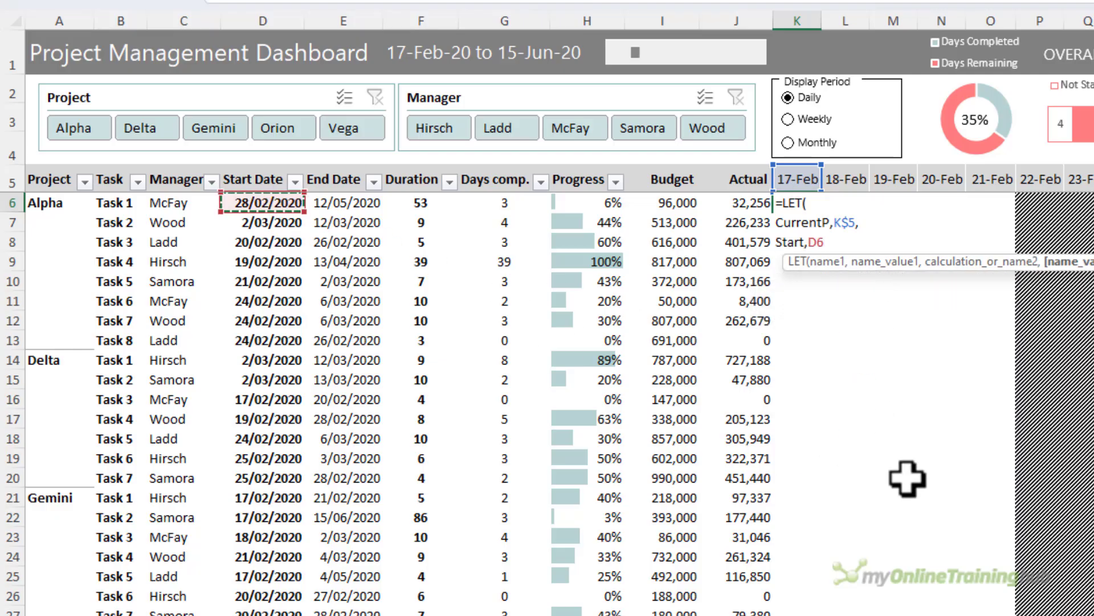
key(F4)
key(F4)
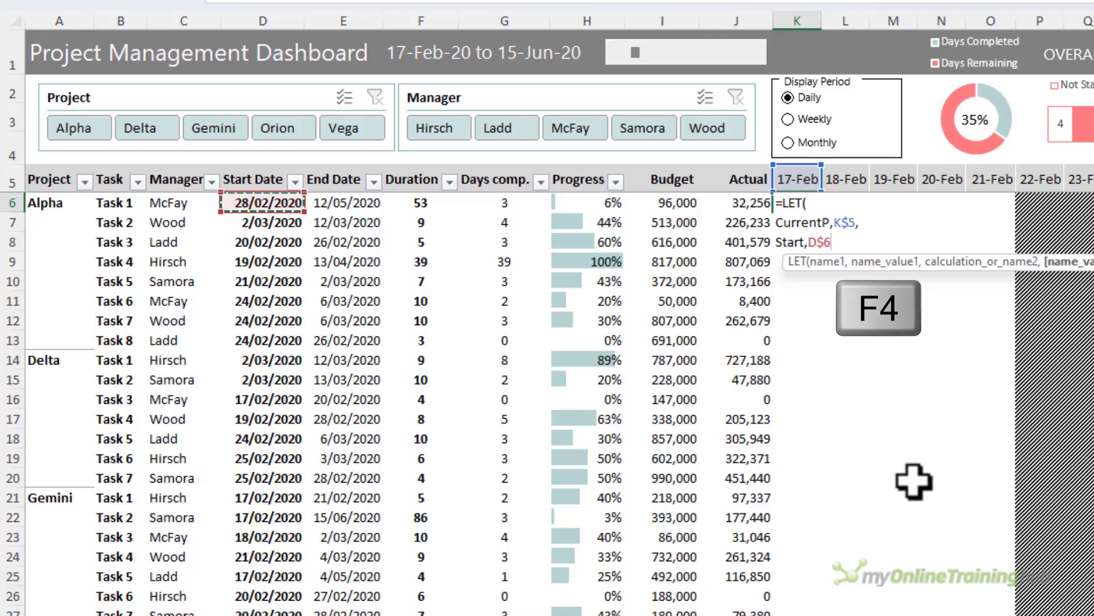
text(,)
Define the variable End on a new line of the LET formula as the first task's end date, $E6.
key(alt+Return)
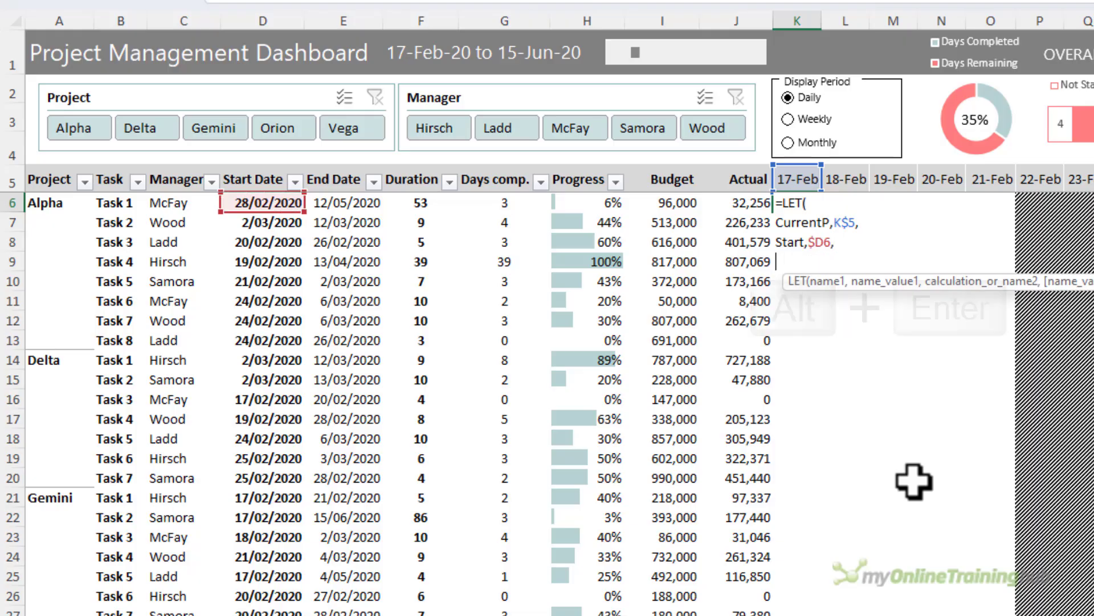
text(End,)
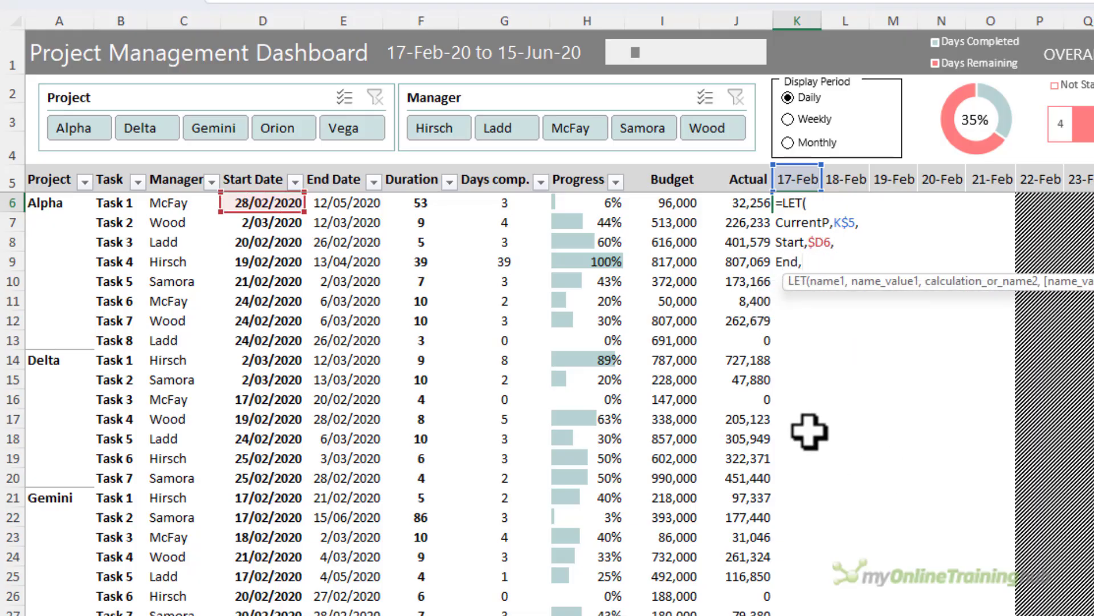
click(333, 203)
key(F4)
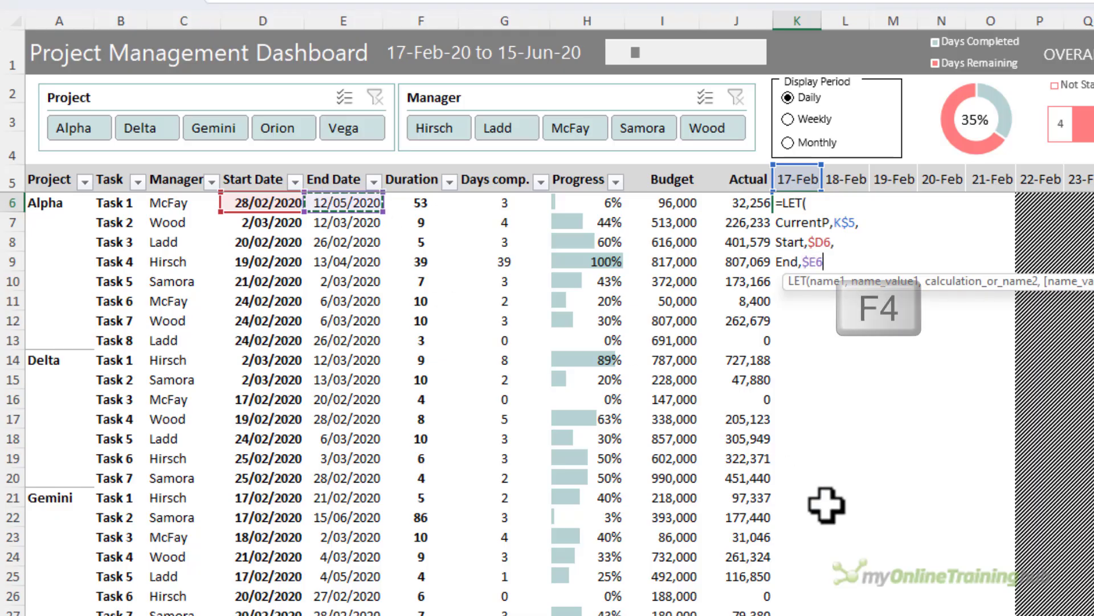
text(,)
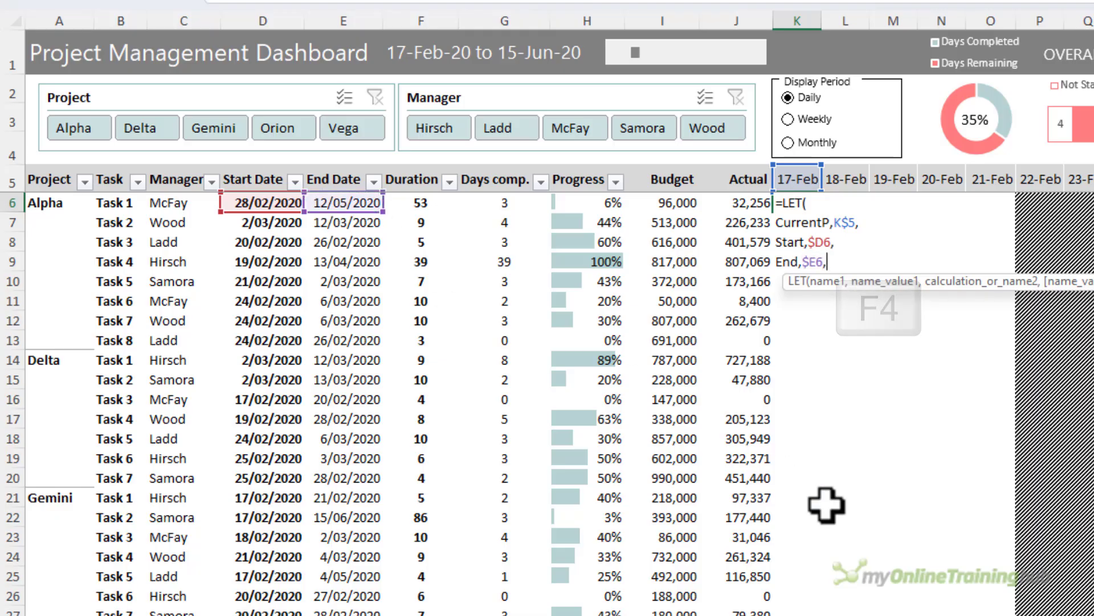
Define the variable DurComp on a new line of the LET formula as the first task's days completed, $G6.
key(alt+Return)
text(DurCom)
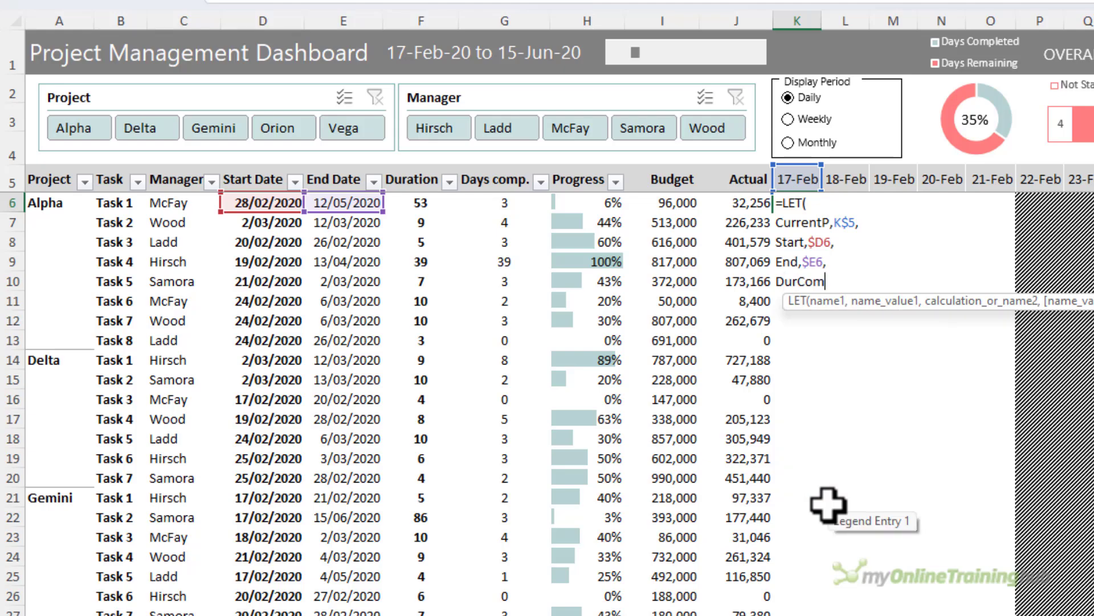
text(p,)
click(494, 205)
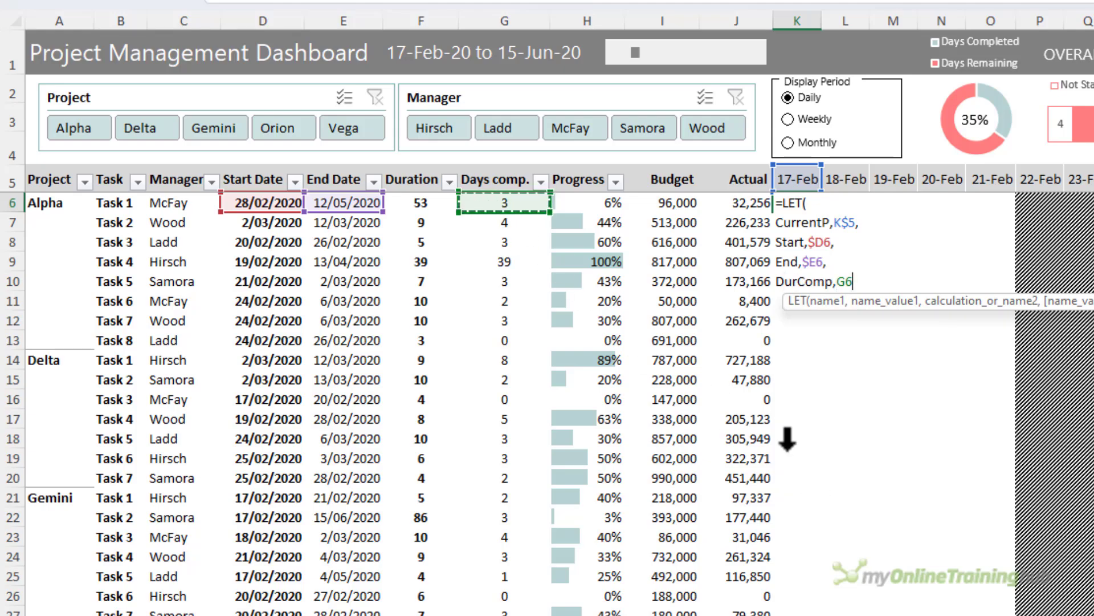
key(F4)
text(,)
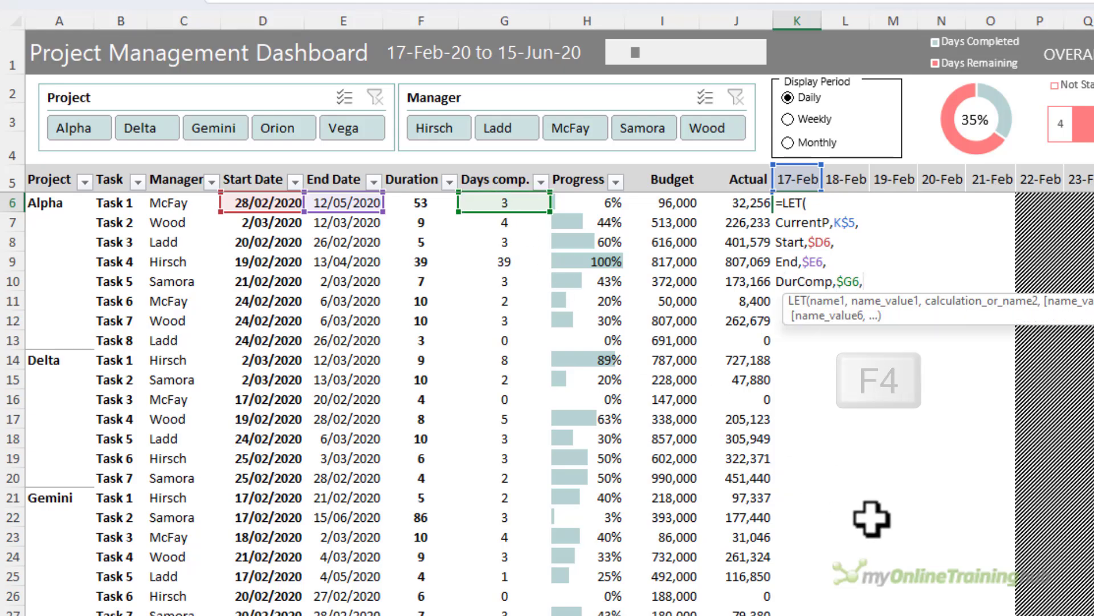
Define the variable Prog on a new line of the LET formula as the first task's progress, $H6.
key(alt+Return)
text(Prog,)
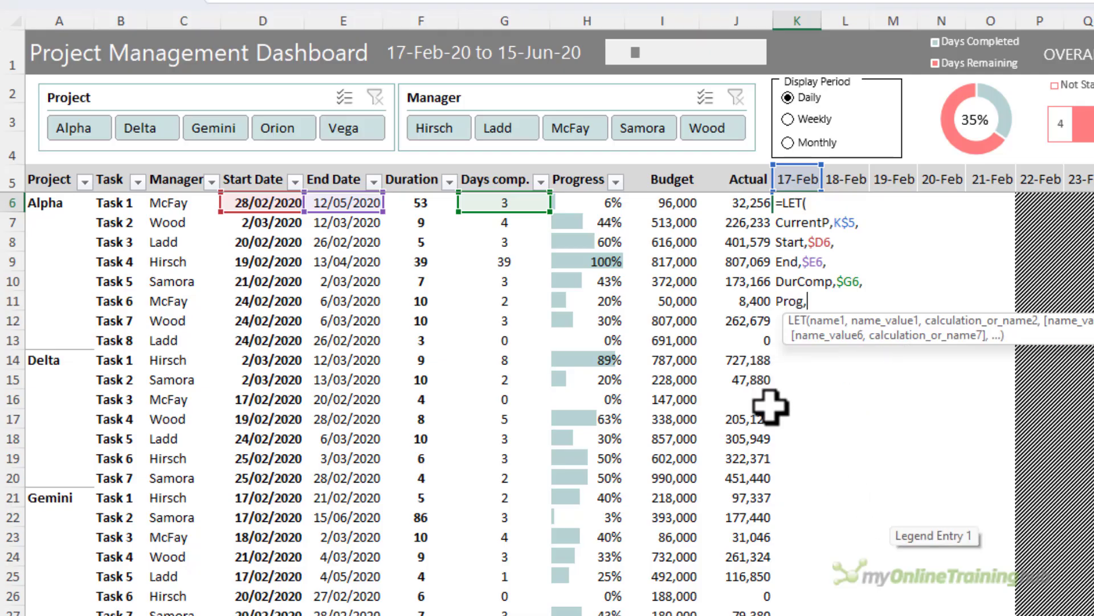
click(595, 206)
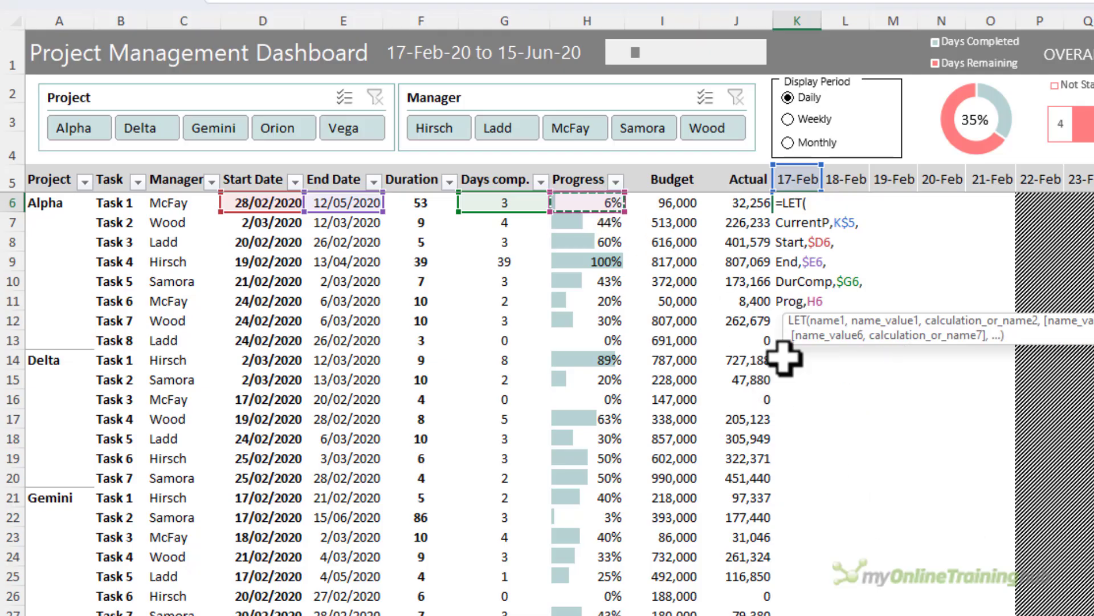
key(F4)
text(,)
Begin defining the variable DateComplete on a new line of the LET formula with the WORKDAY.INTL function.
key(alt+Return)
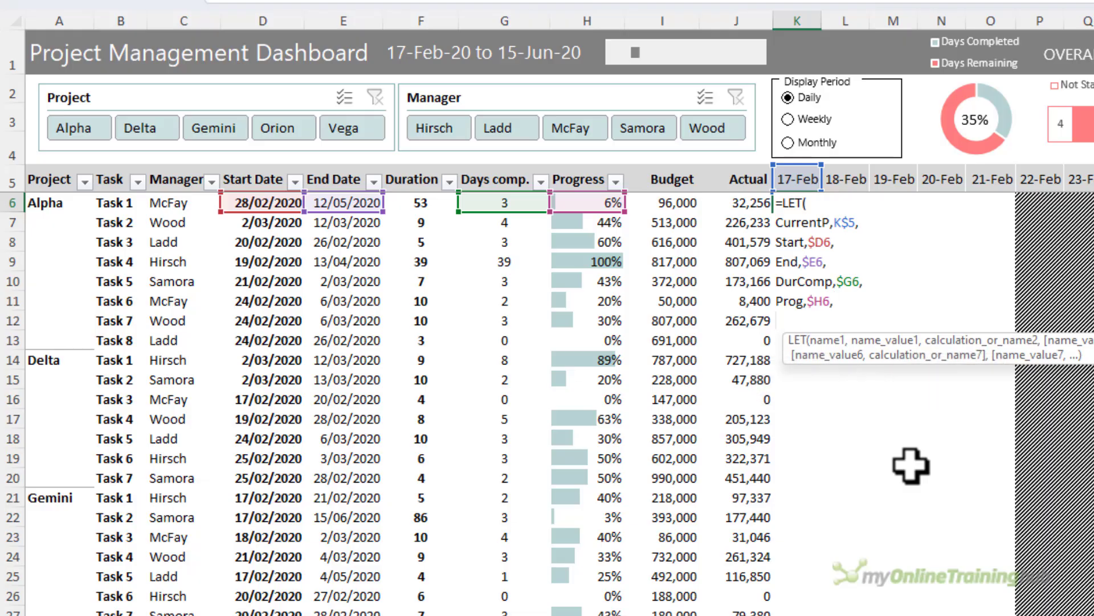
text(DateComple)
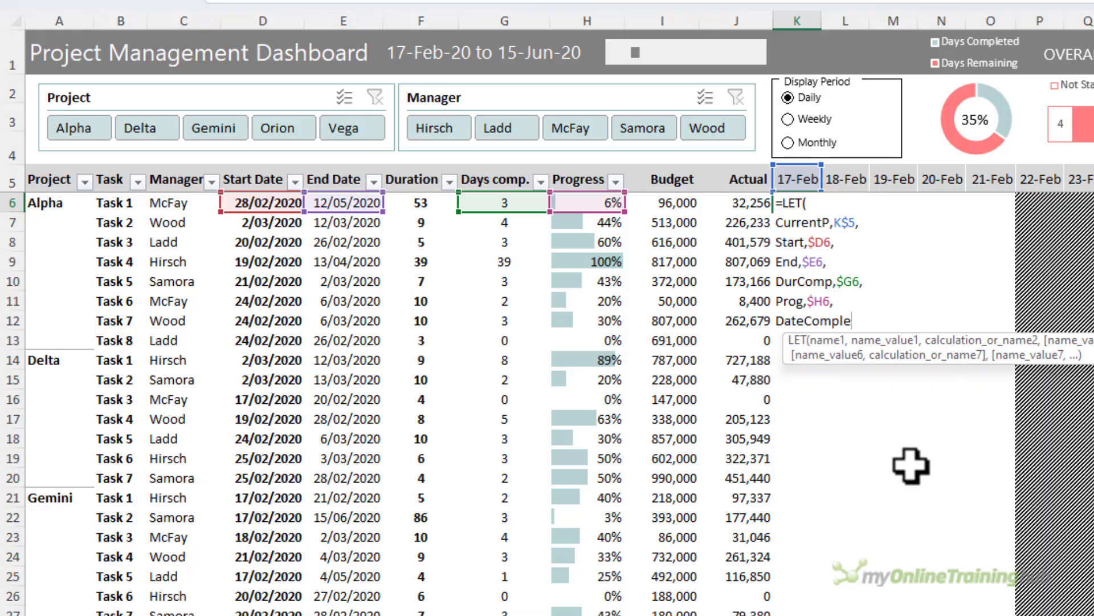
text(te,work)
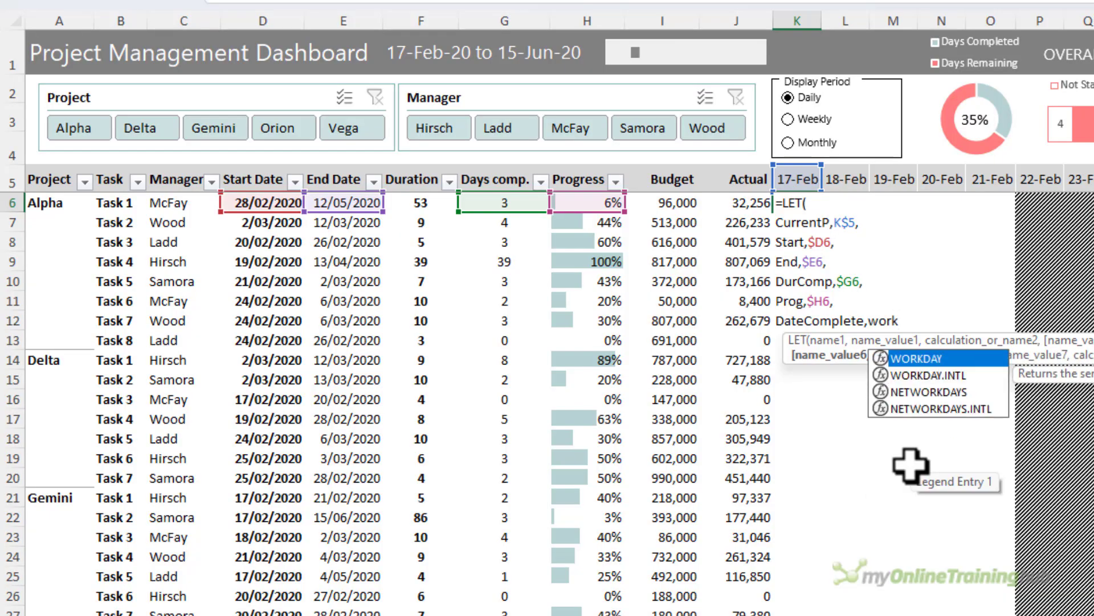
key(Down)
key(Tab)
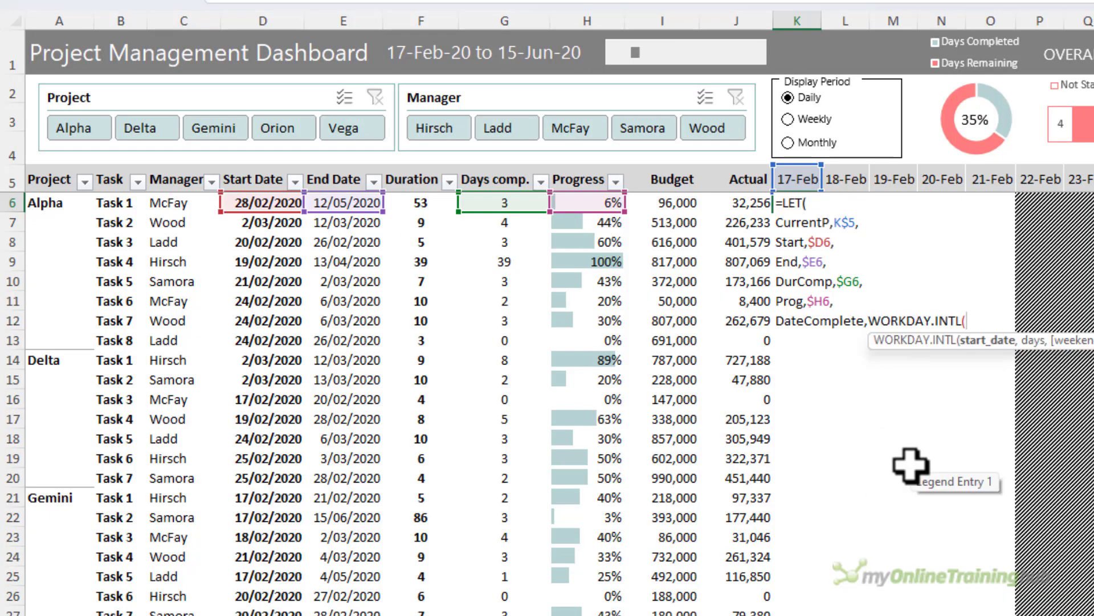
Give DateComplete's WORKDAY.INTL the arguments Start, DurComp and weekend type 1, and subtract 1 from its result.
text(start)
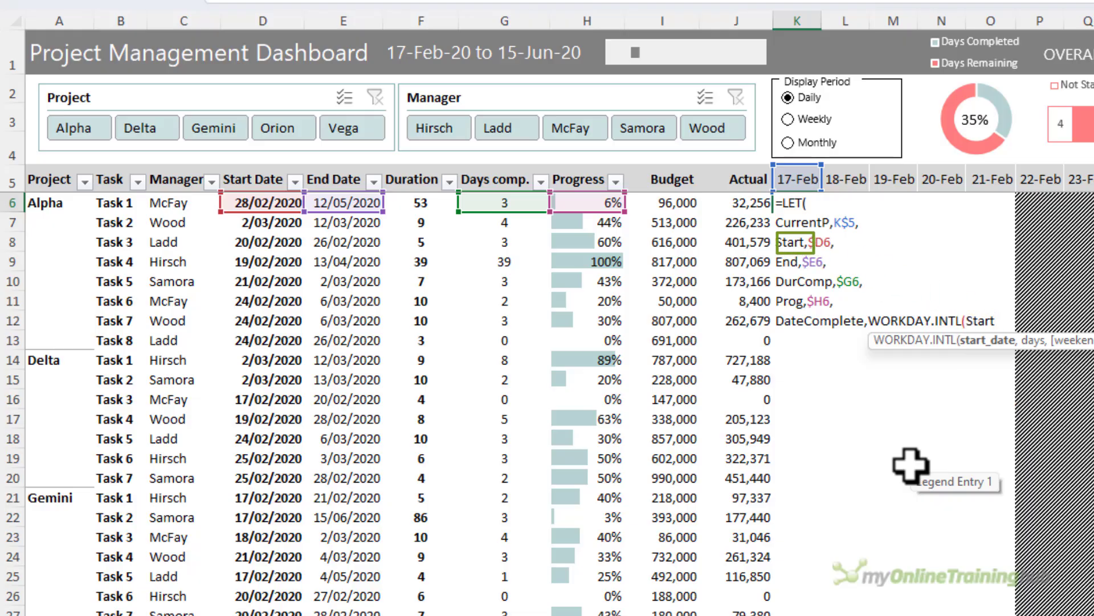
text(dur)
key(Down)
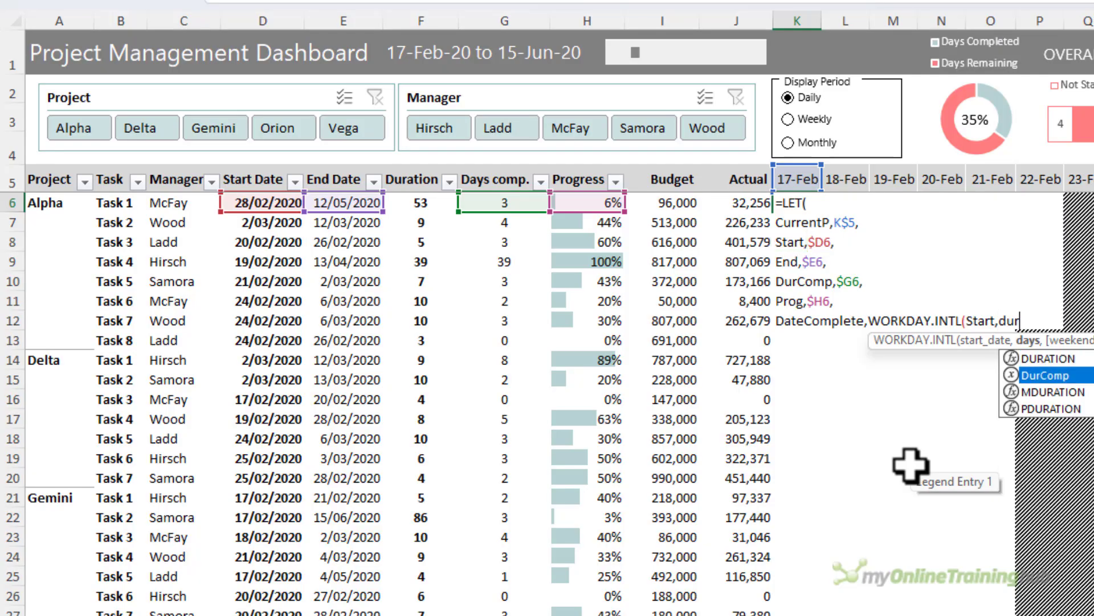
key(Tab)
text(,)
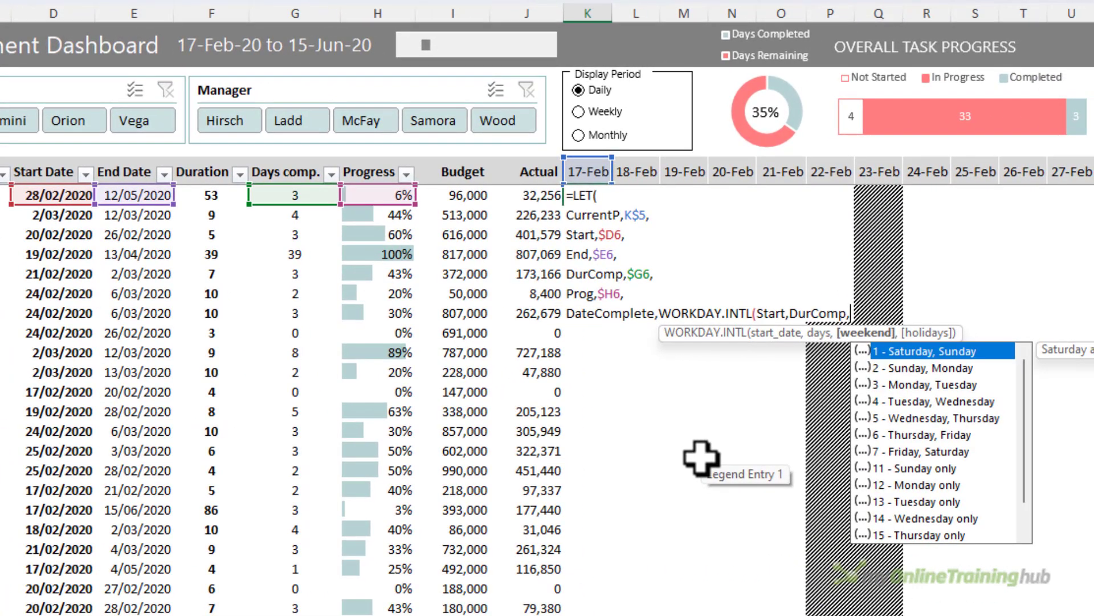
text(1)
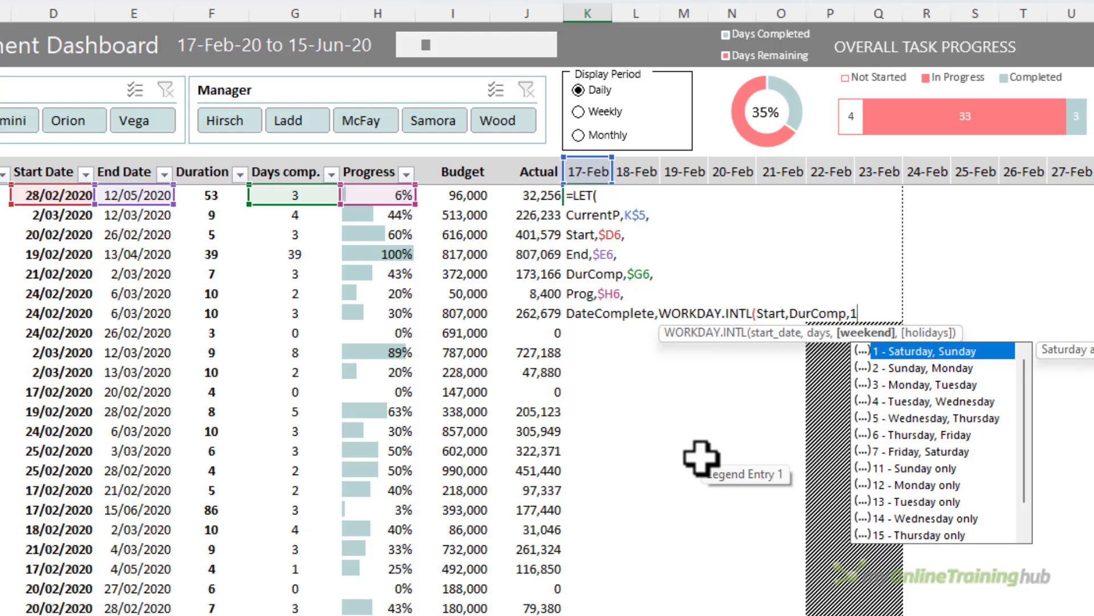
key(Escape)
text()-1)
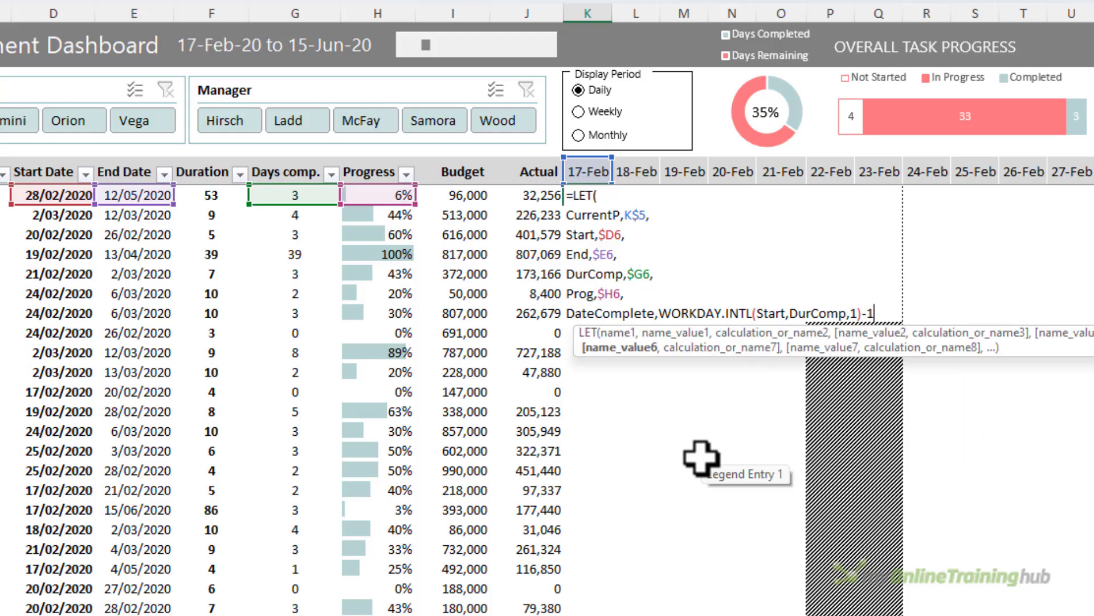
text(,)
Begin defining the variable DaysFormat on a new line as an AND test with the first condition Prog=0.
key(alt+Return)
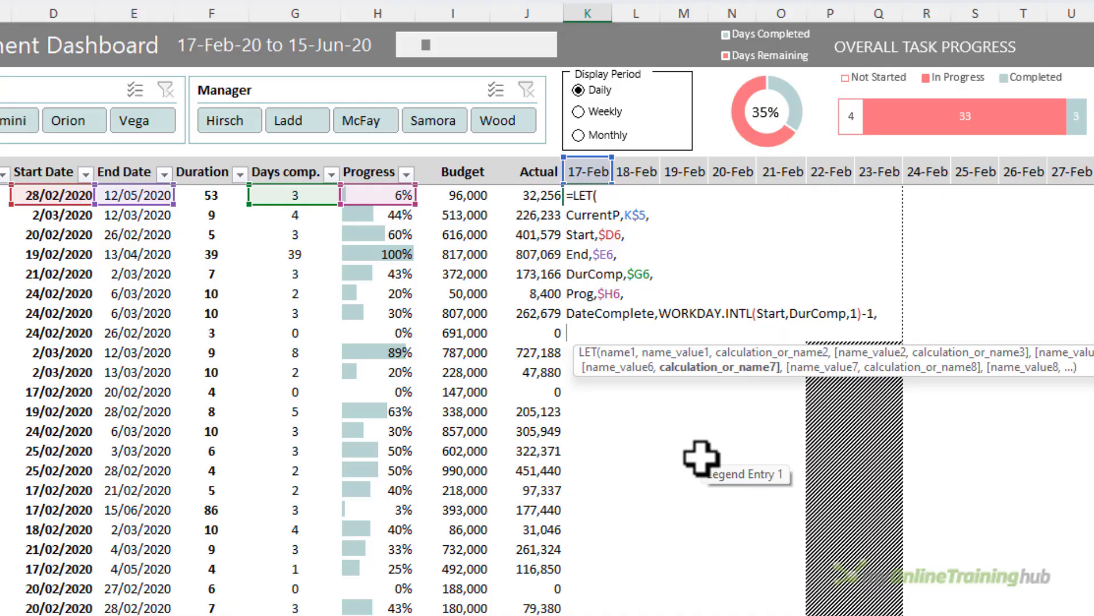
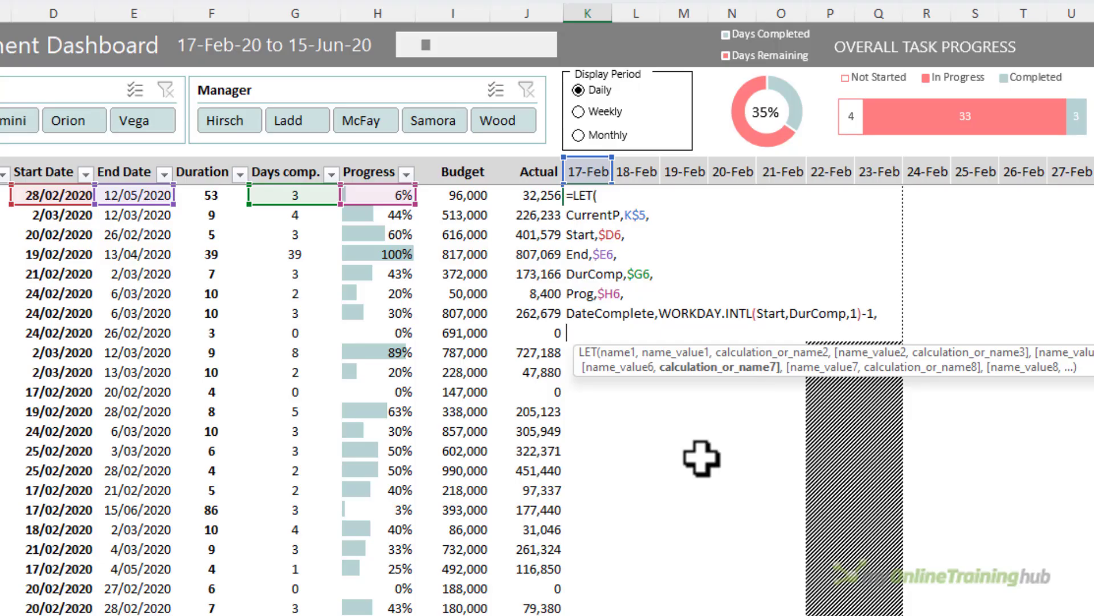
text(Days)
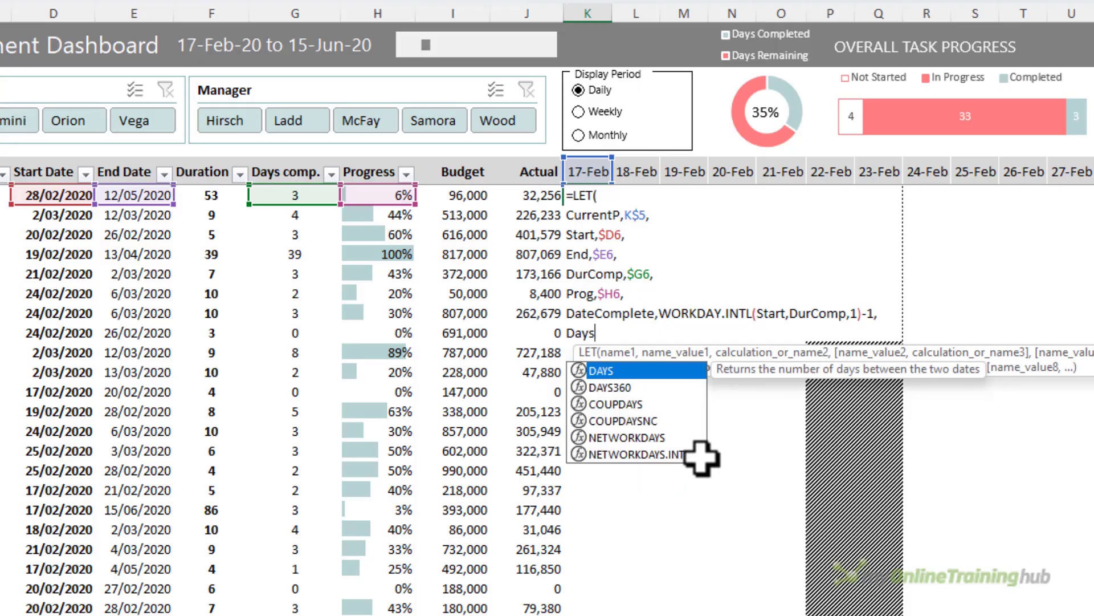
text(Format, and)
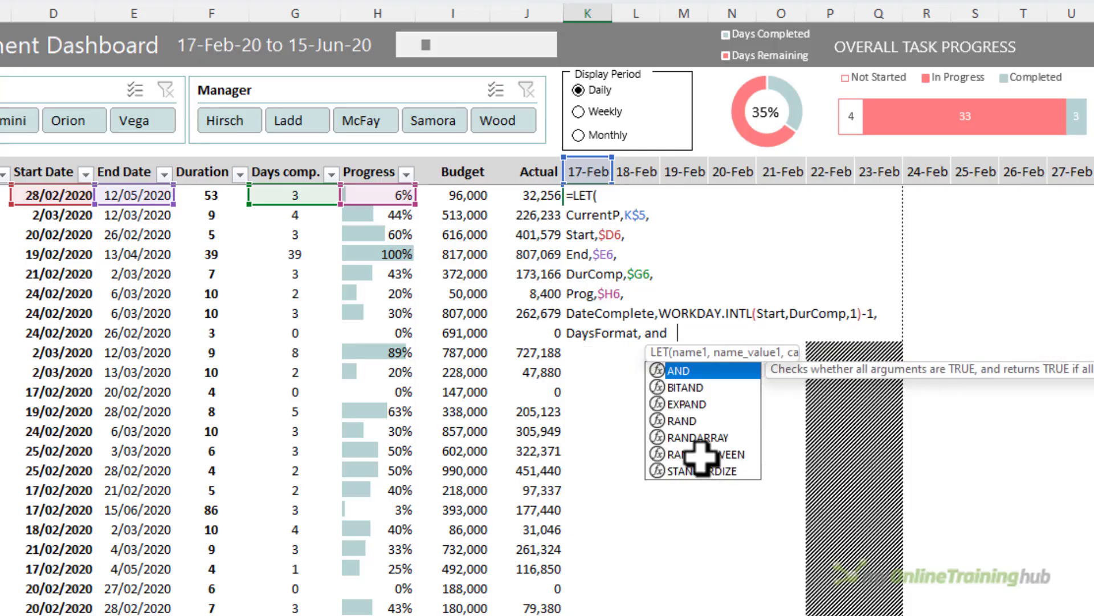
key(Tab)
text(Prog)
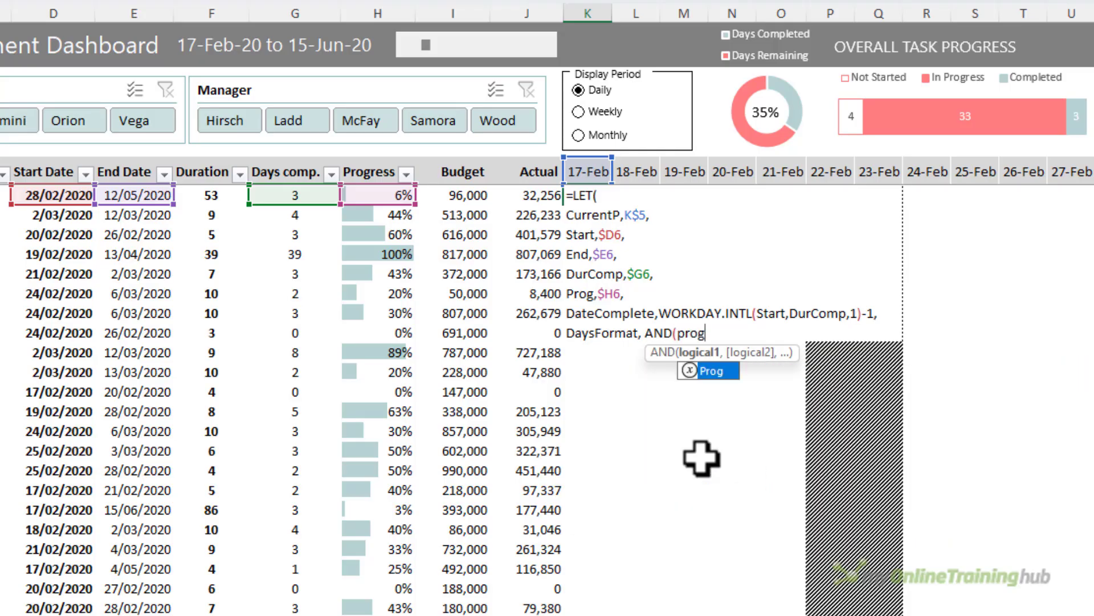
text(=0)
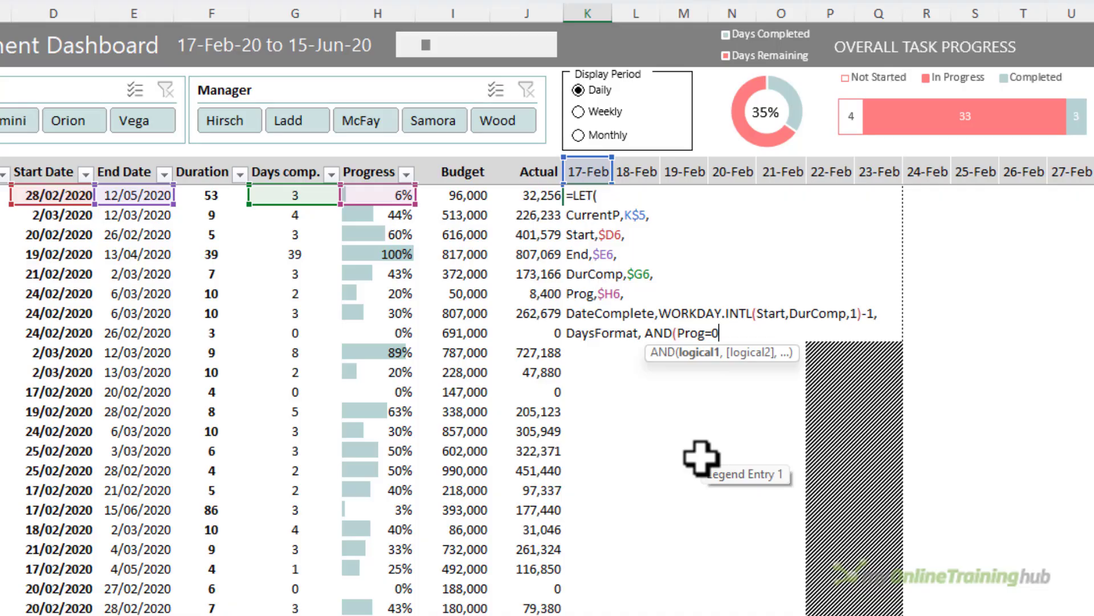
text(,)
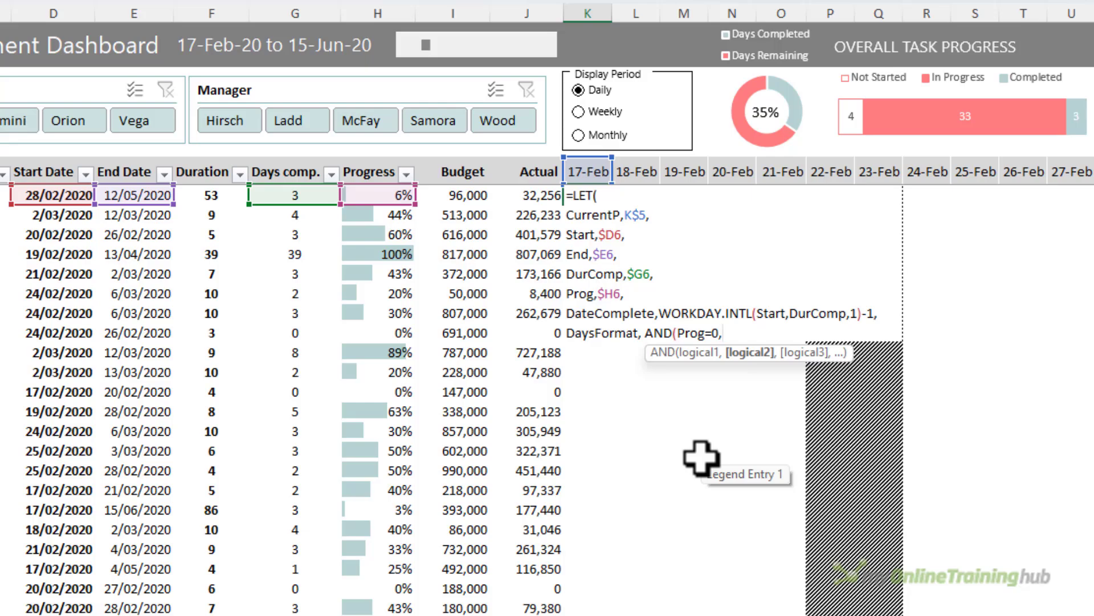
Complete DaysFormat's AND test with the conditions CurrentP>=DateComplete and CurrentP<=End.
text(CurrentP>=date)
key(Down)
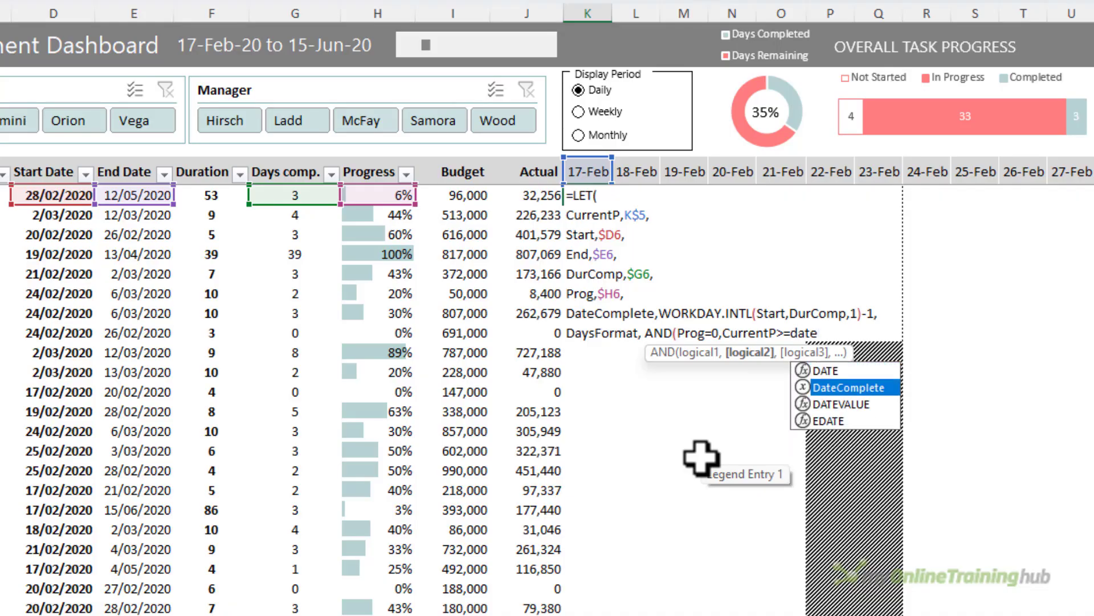
key(Tab)
text(,cur)
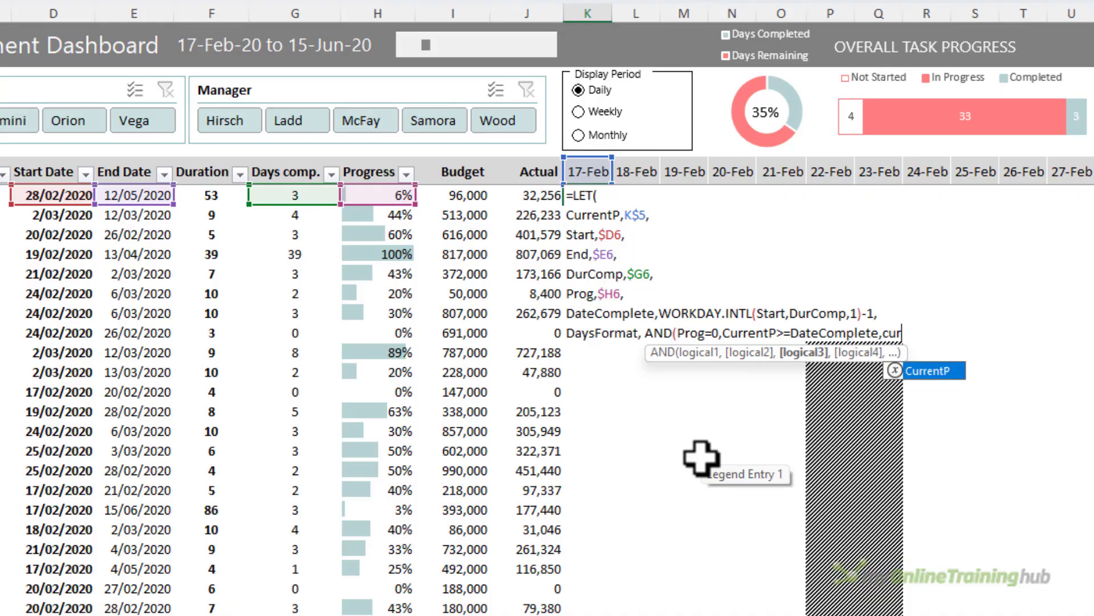
key(Tab)
text(<=en)
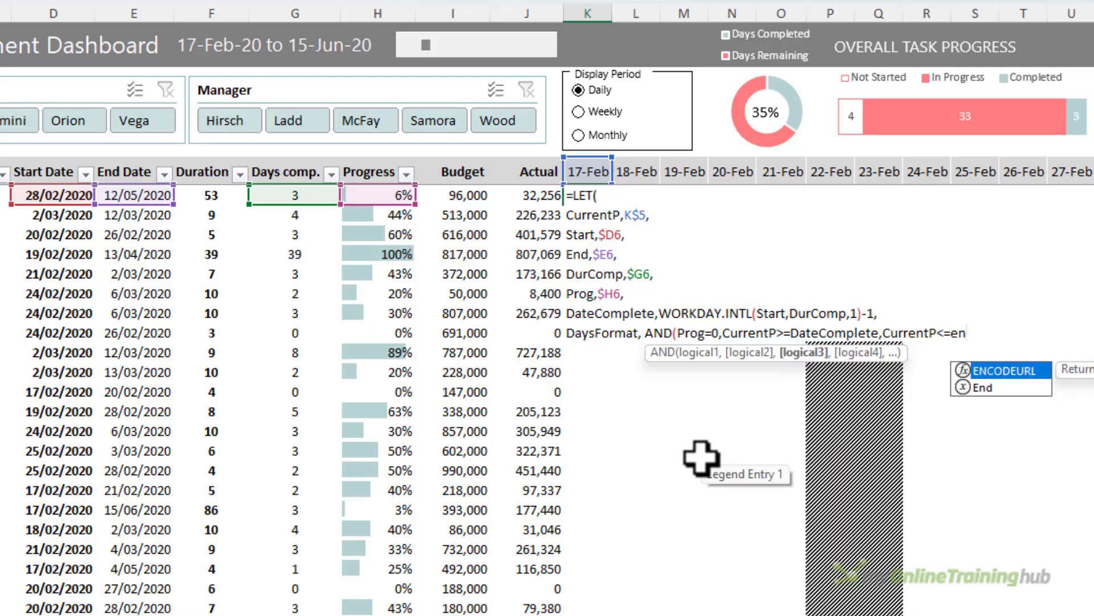
key(Down)
key(Tab)
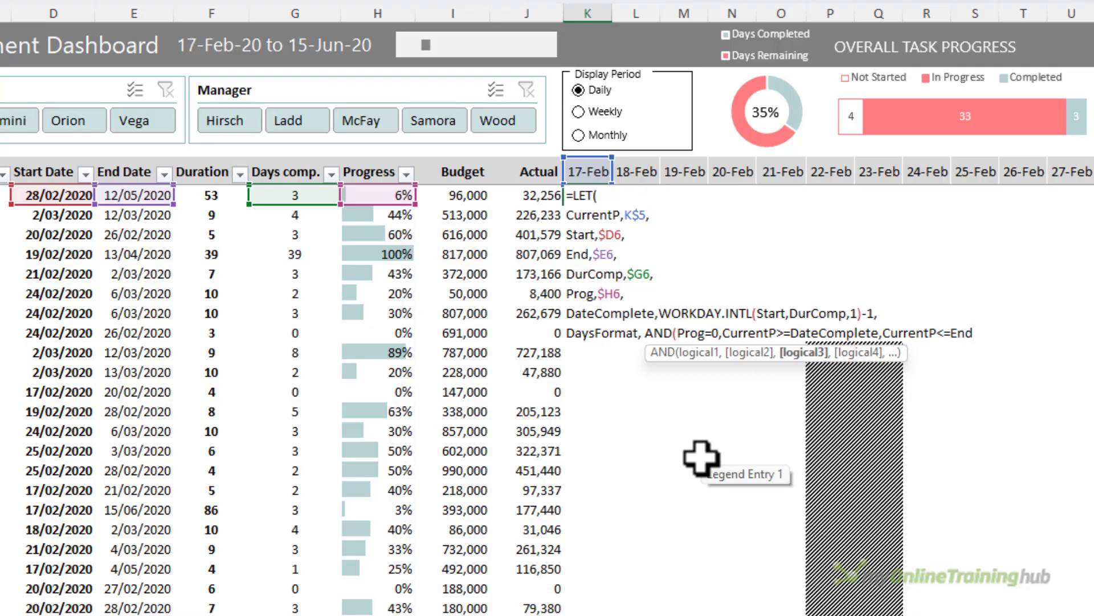
text())
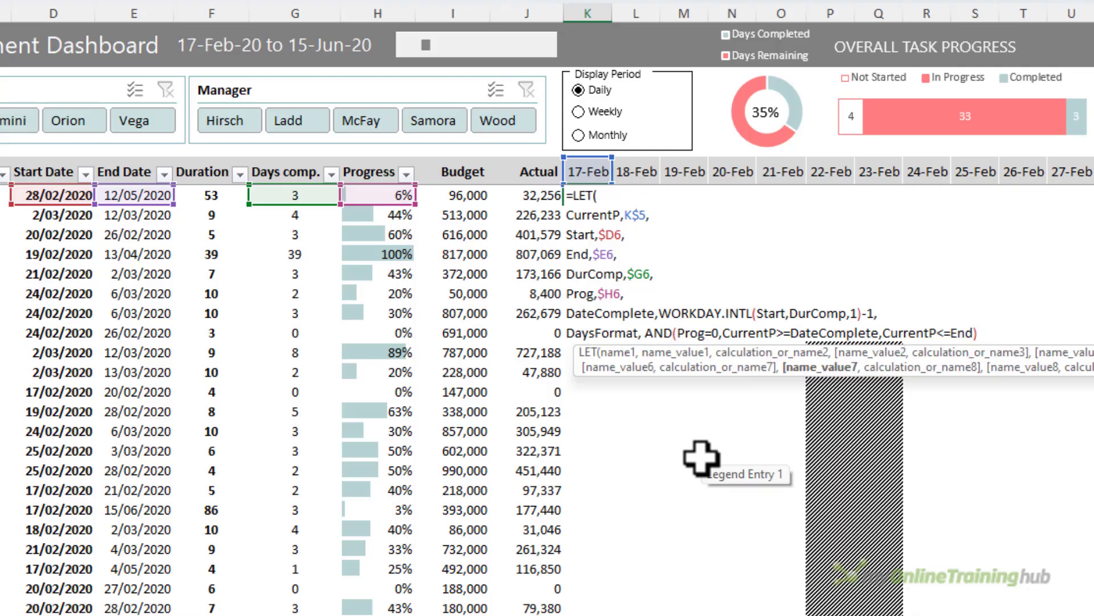
text(,)
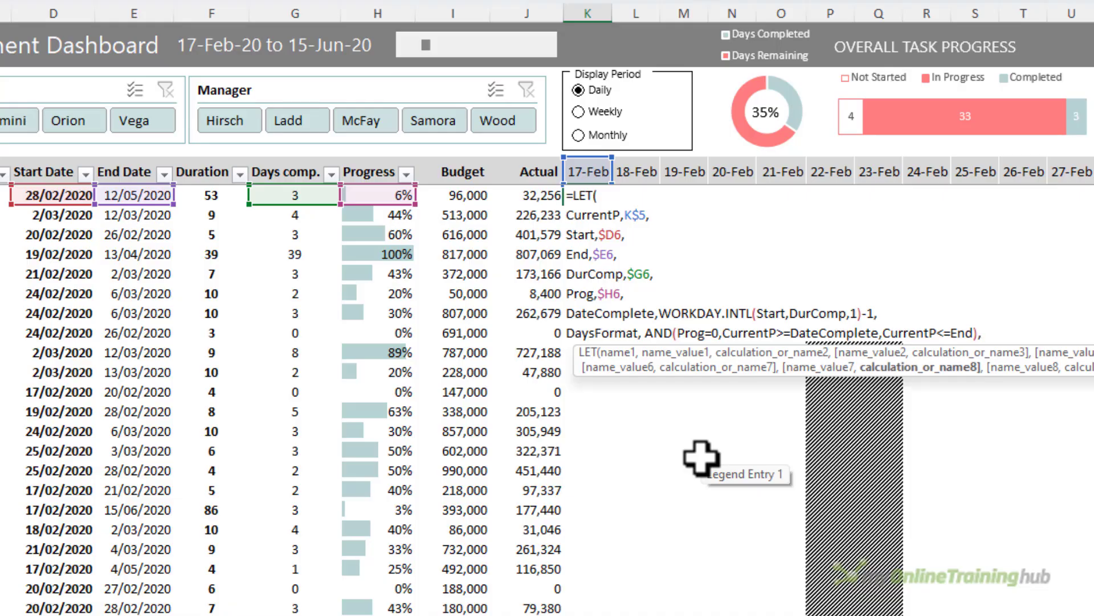
Begin defining the variable WeeksFormat on a new line of the LET formula as an OR test.
key(alt+Return)
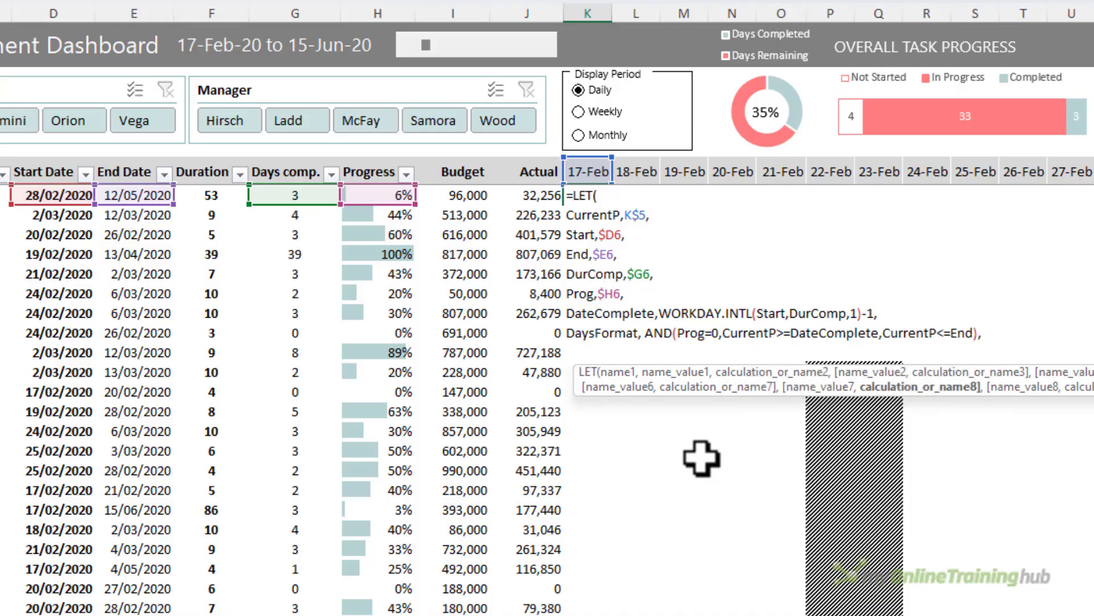
text(WeeksFormat)
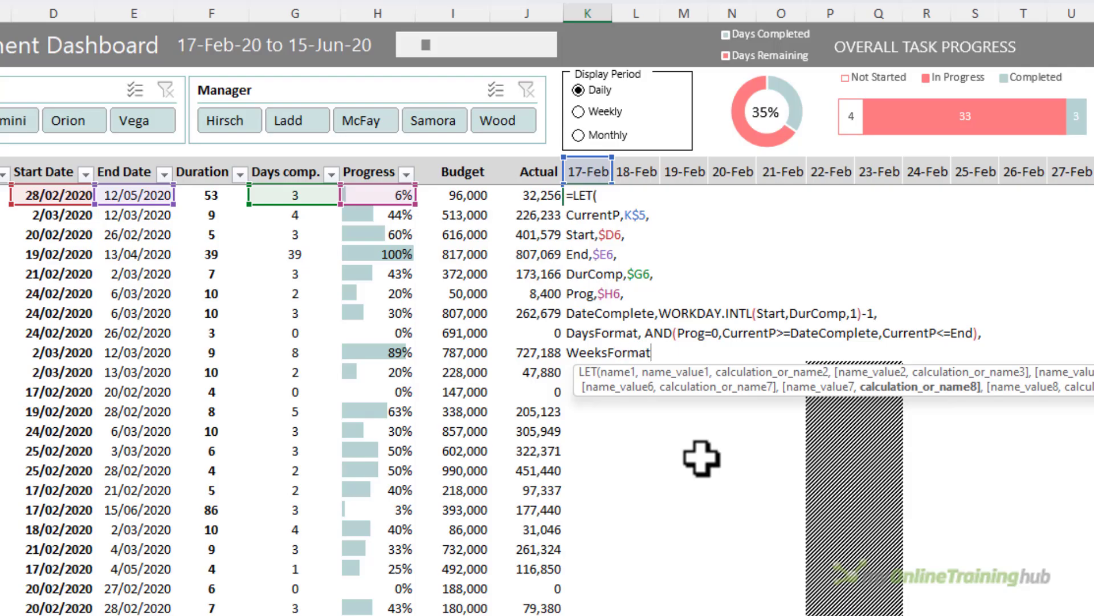
text(, OR)
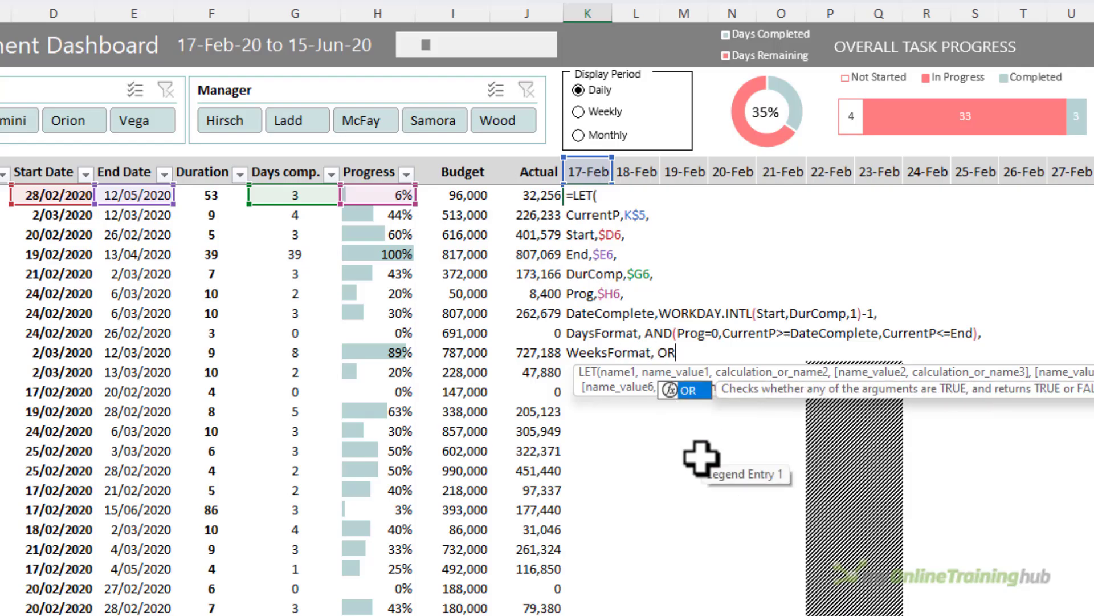
text(()
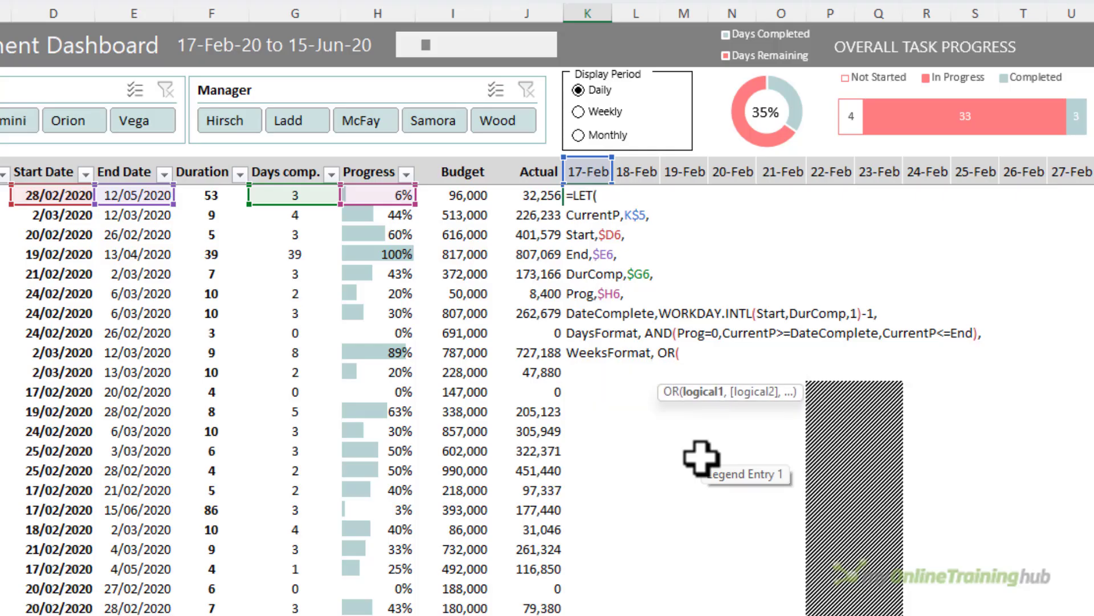
Add a first AND test to WeeksFormat on its own line: Prog=0, CurrentP>=Start and CurrentP<=End.
key(alt+Return)
text(AND()
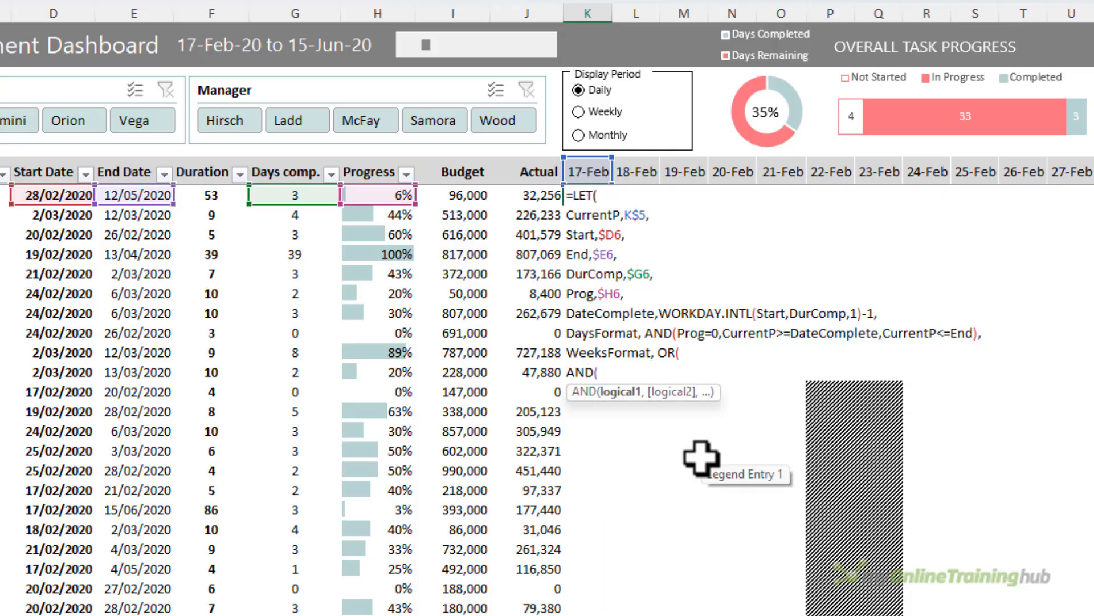
text(Prog=0,)
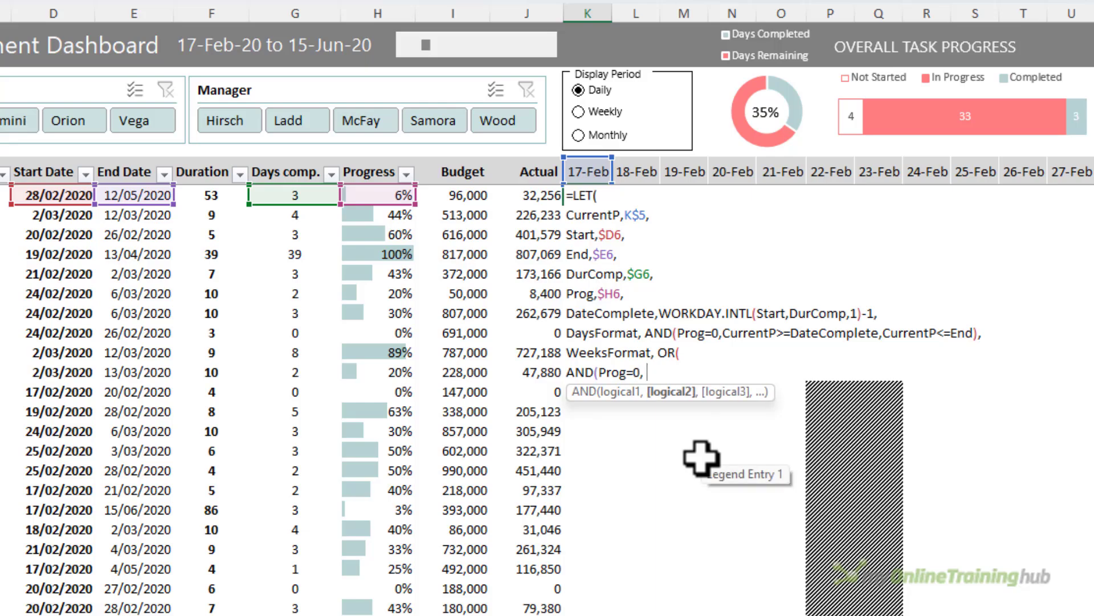
text( CurrentP>=st)
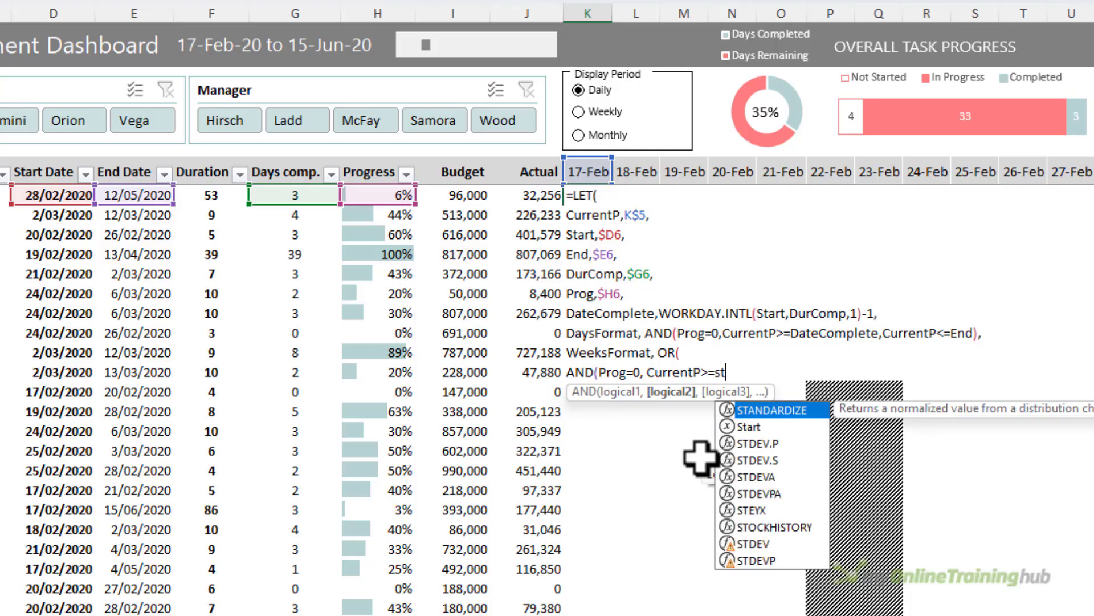
text(art,CurrentP)
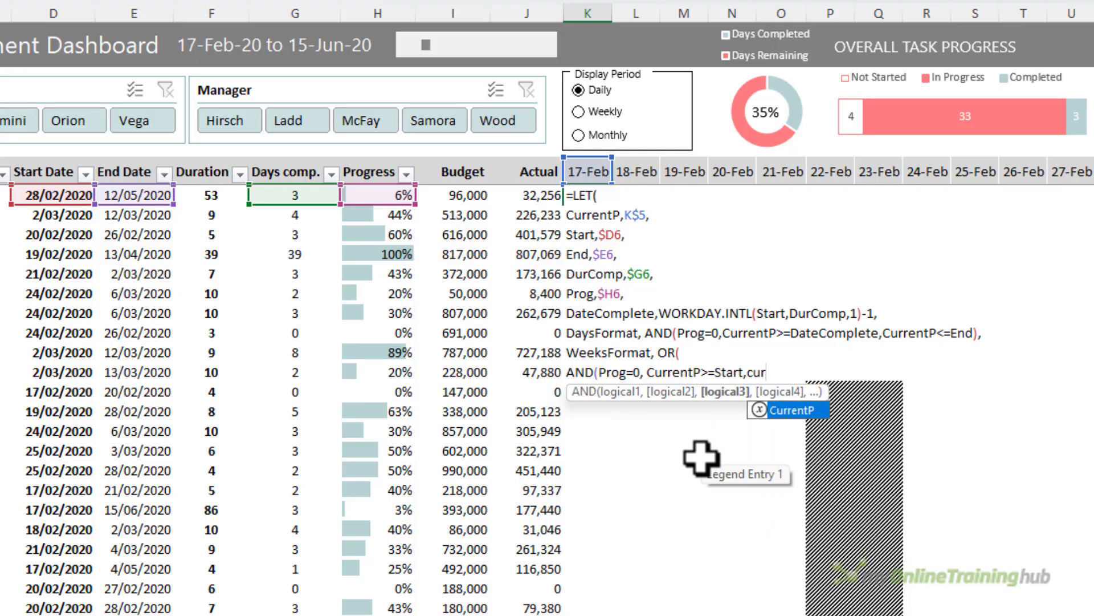
text(<=)
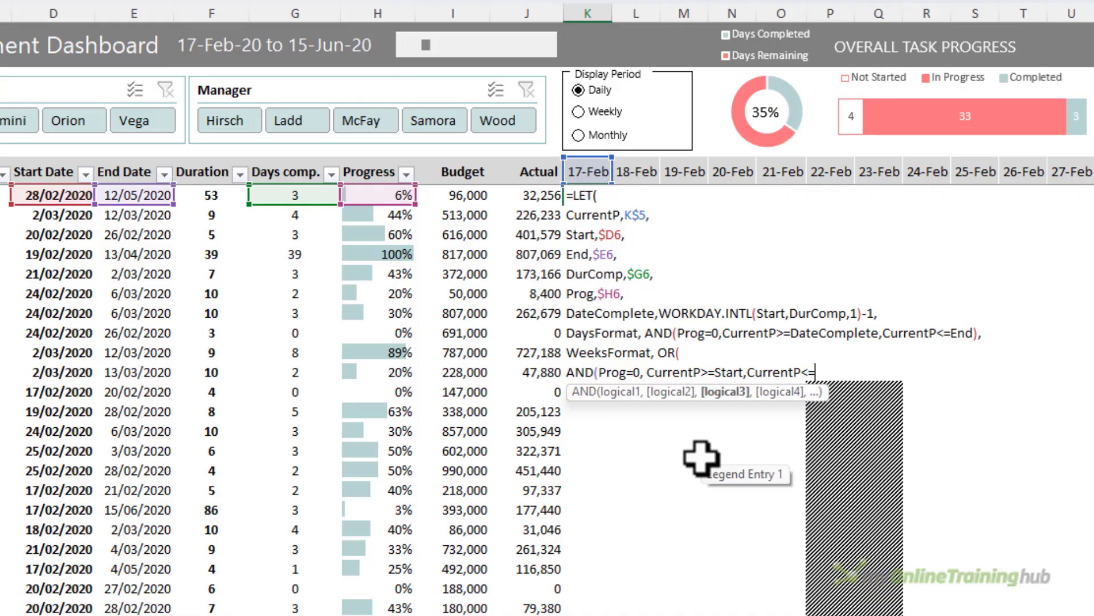
text(end)
key(Tab)
text(),)
Begin a second AND test in WeeksFormat on a new line with the conditions Prog=0 and CurrentP+6>=Start.
key(alt+Return)
text(and()
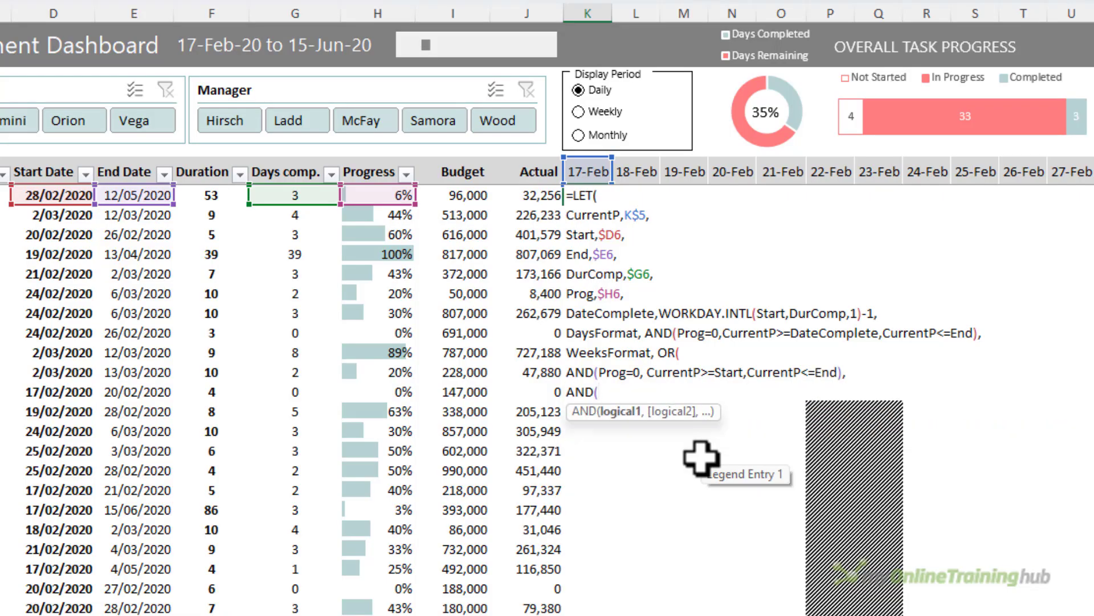
text(prog)
key(Tab)
text(=0, curr)
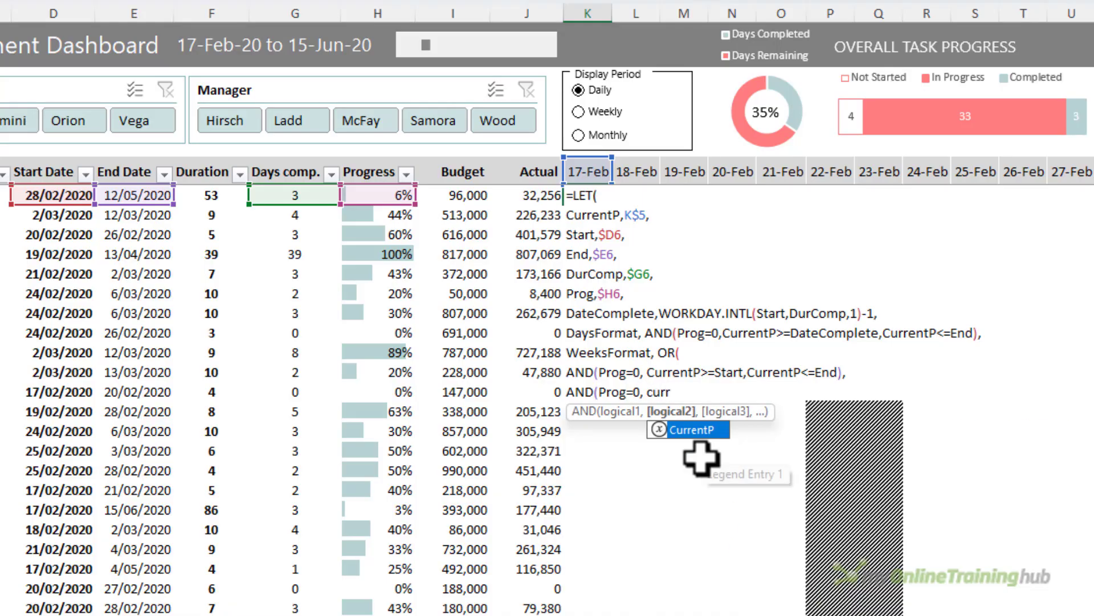
key(Tab)
text(+6)
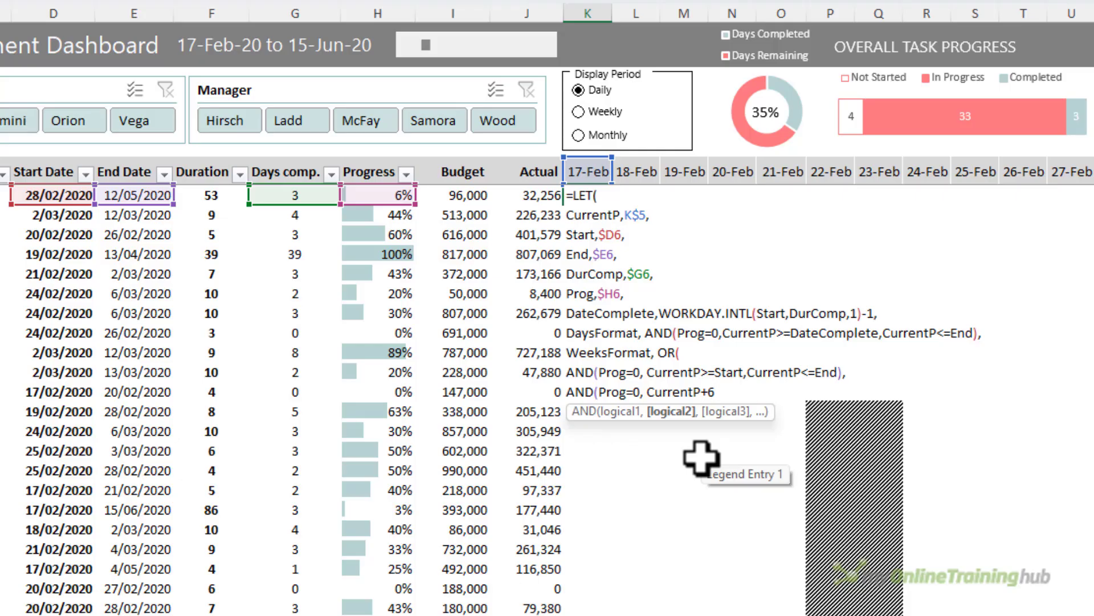
text(>=Start)
Complete the second AND test with the condition CurrentP+6<=End and close WeeksFormat's OR test on its own line.
text(,cur)
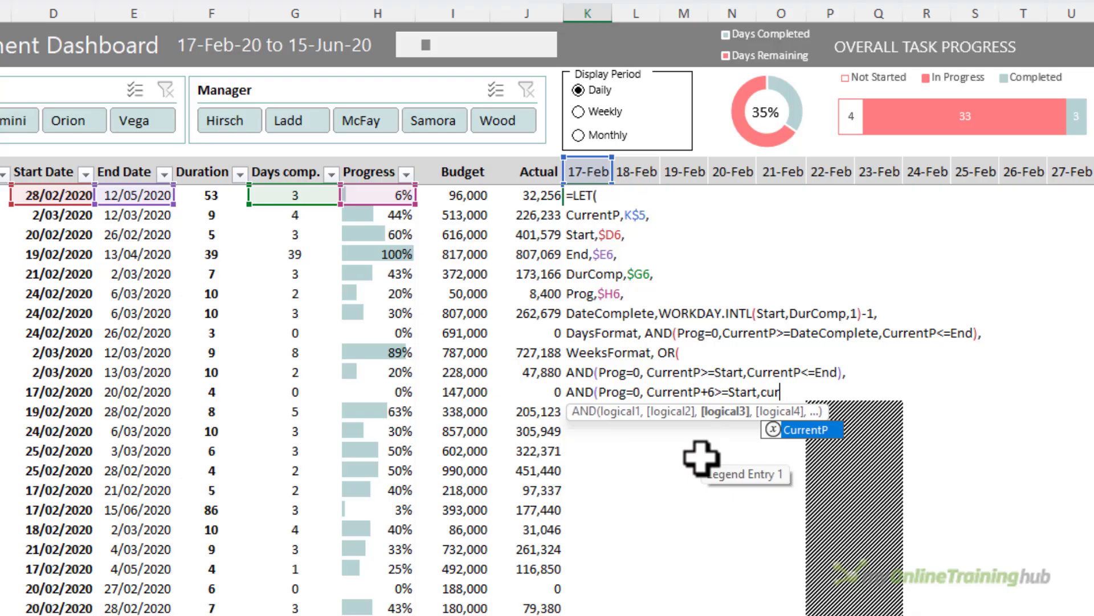
key(Tab)
key(BackSpace)
text(+6<=)
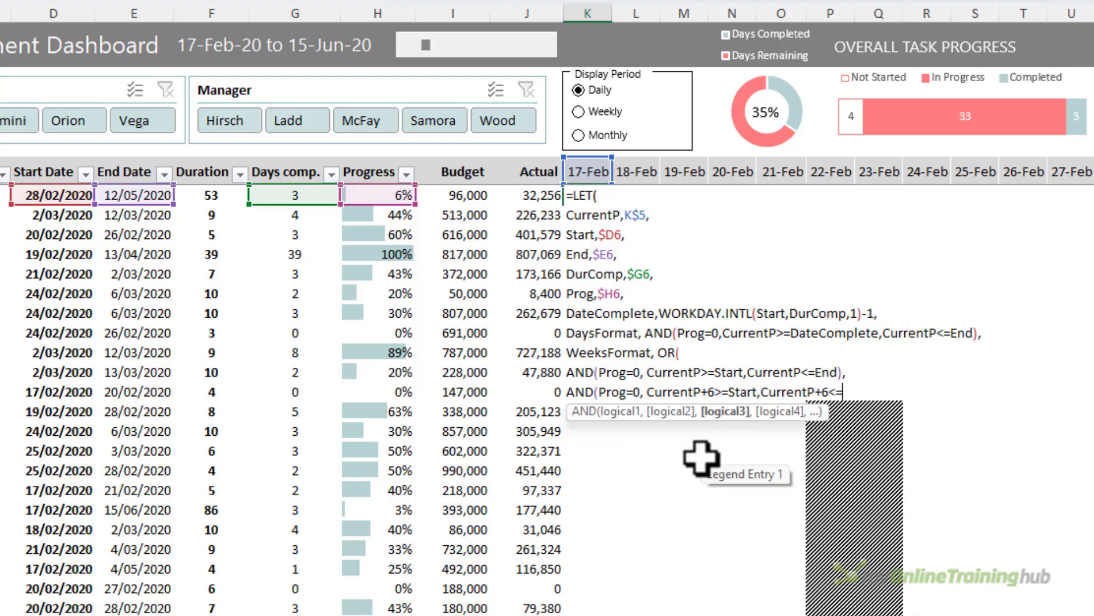
text(end)
key(Tab)
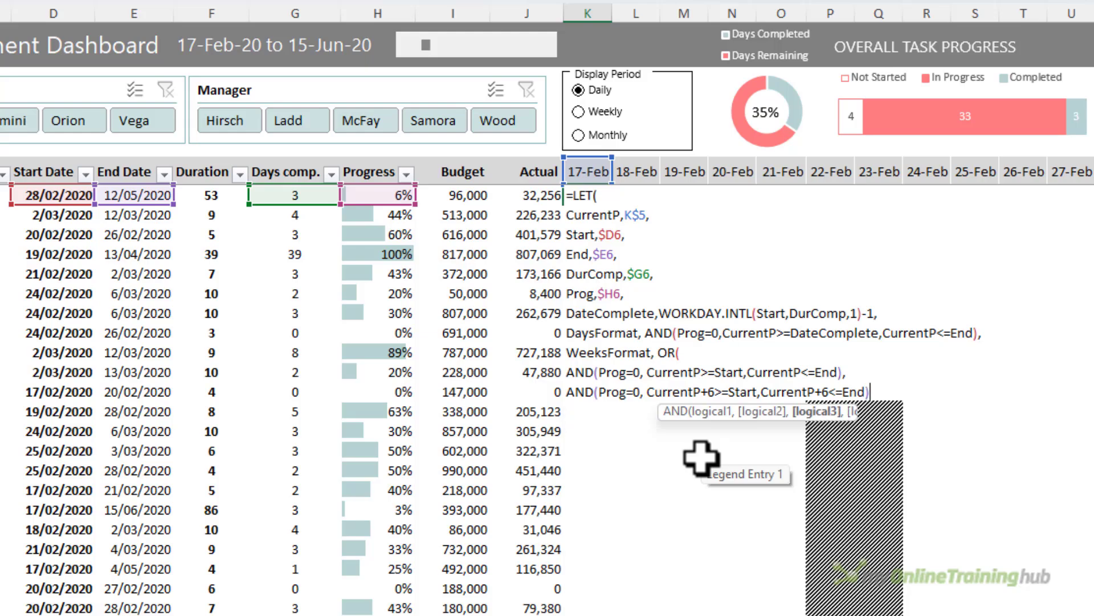
text())
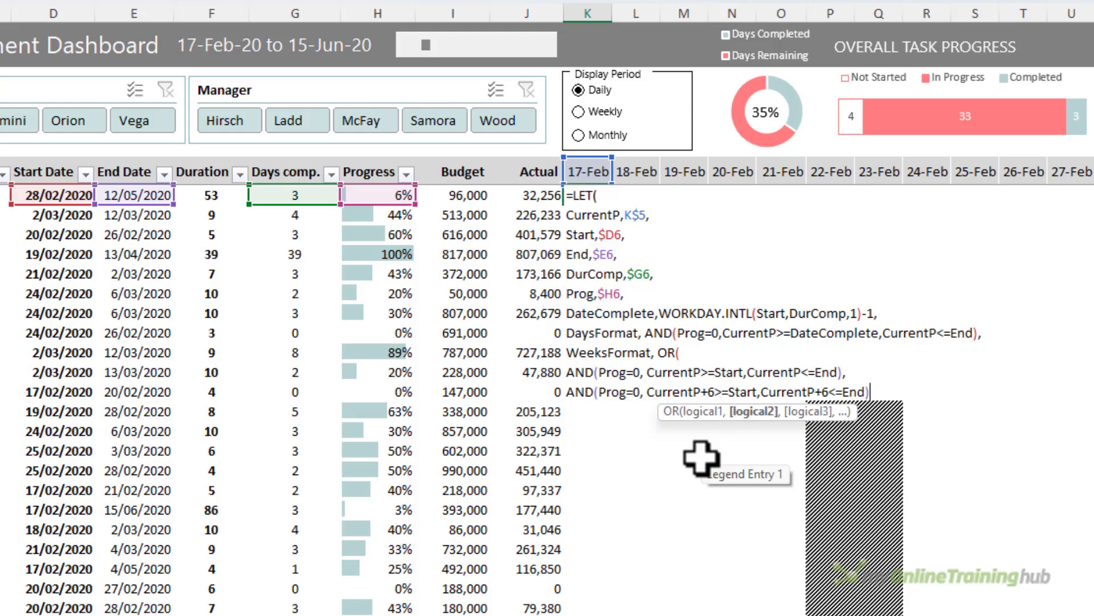
key(alt+Return)
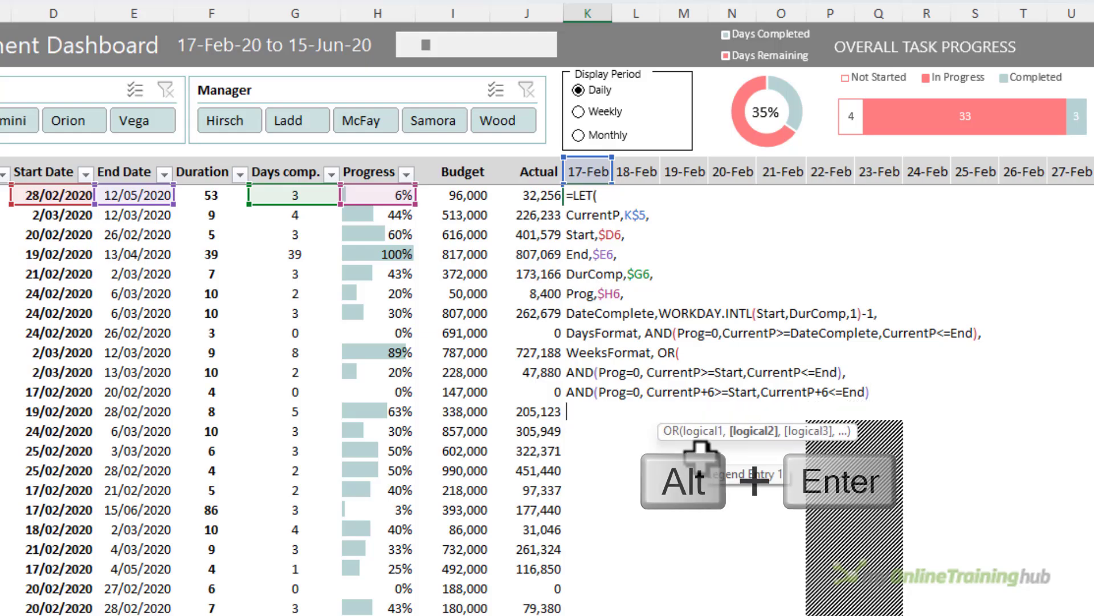
text())
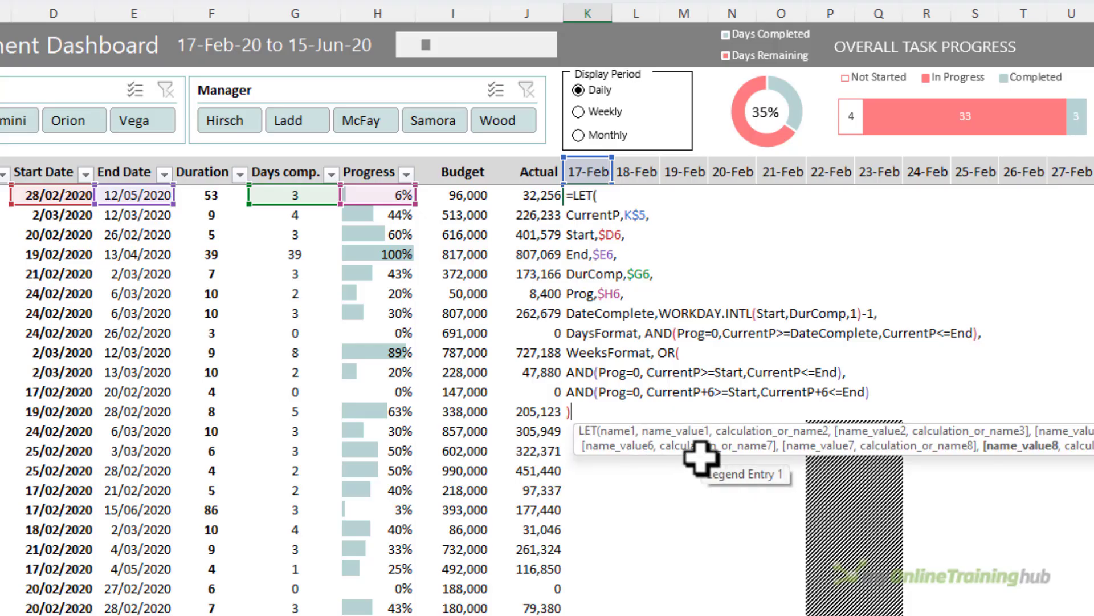
text(,)
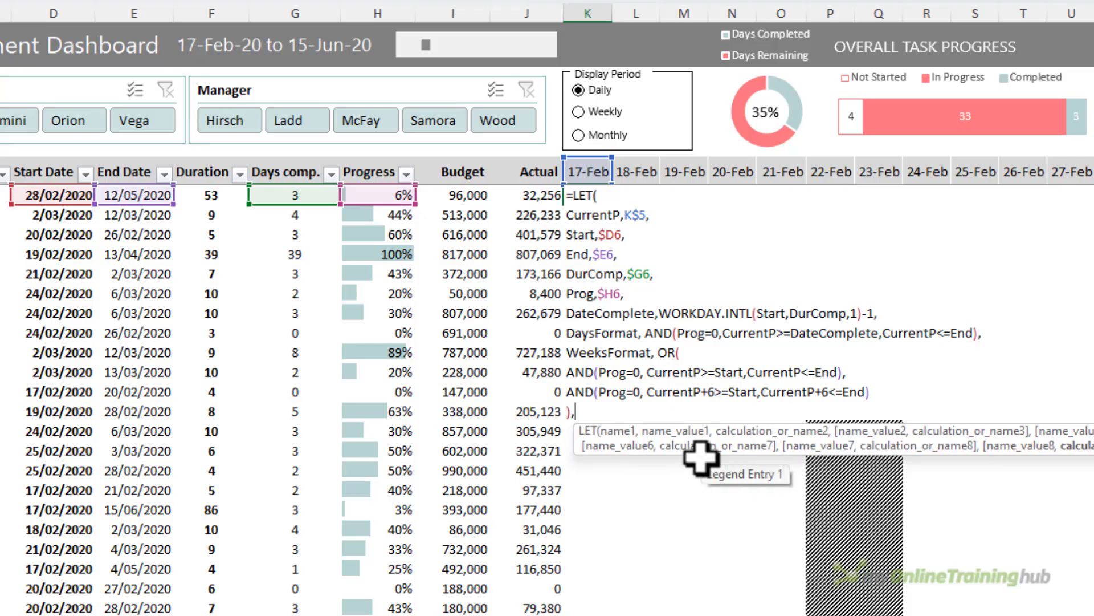
Begin defining the variable MonthsFormat on a new line as an AND test with the first condition Prog=0.
key(alt+Return)
text(MonthsFormat,)
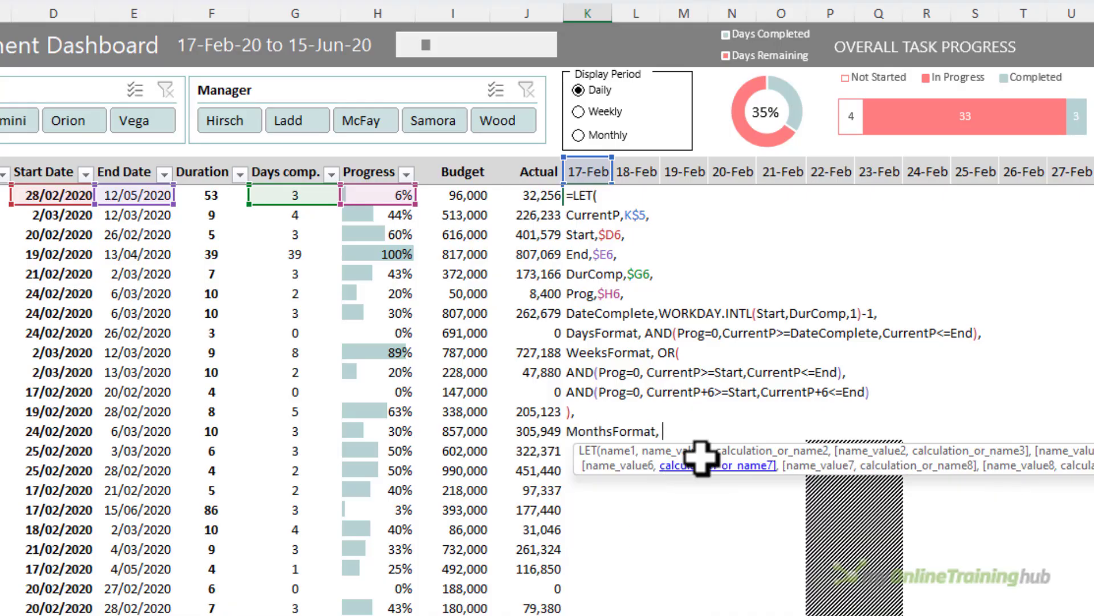
text( AND(Prog)
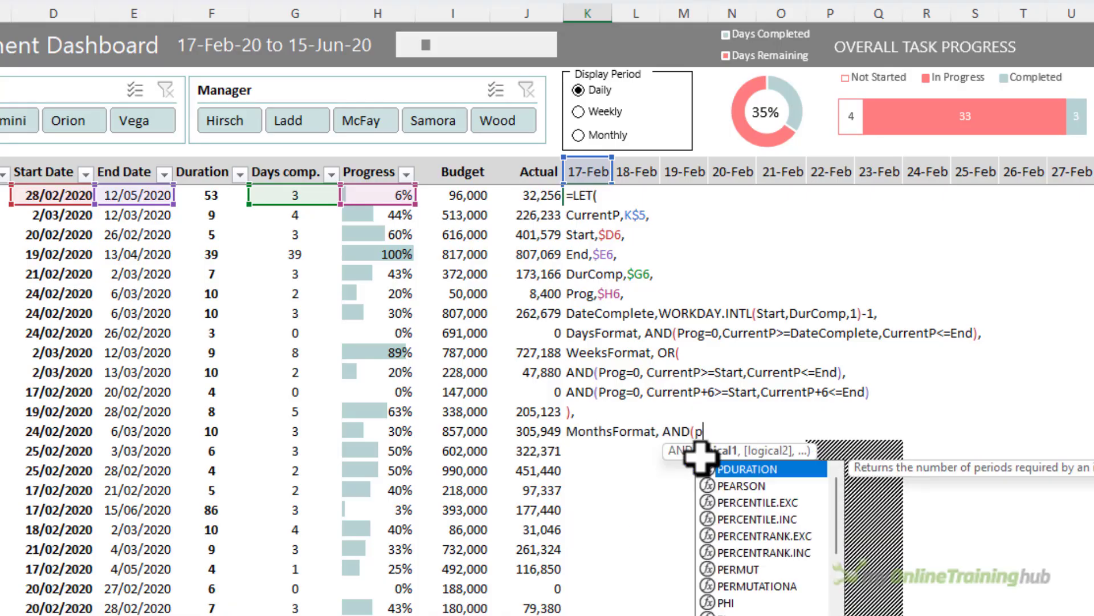
text(=0, )
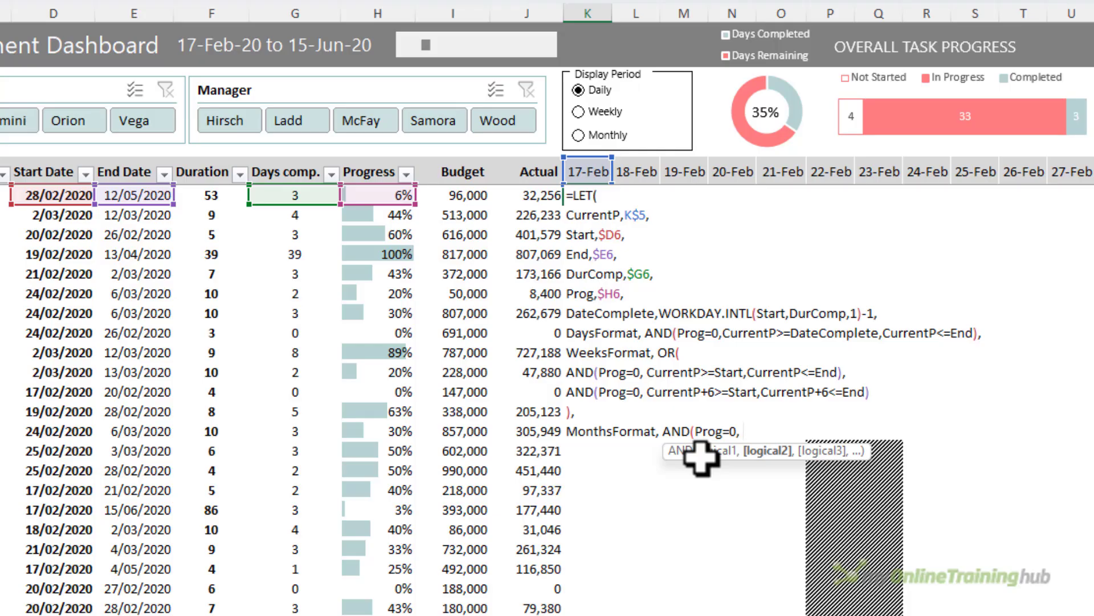
Add the condition EOMONTH(CurrentP,0)>=Start to MonthsFormat's AND test.
text(eo)
key(Tab)
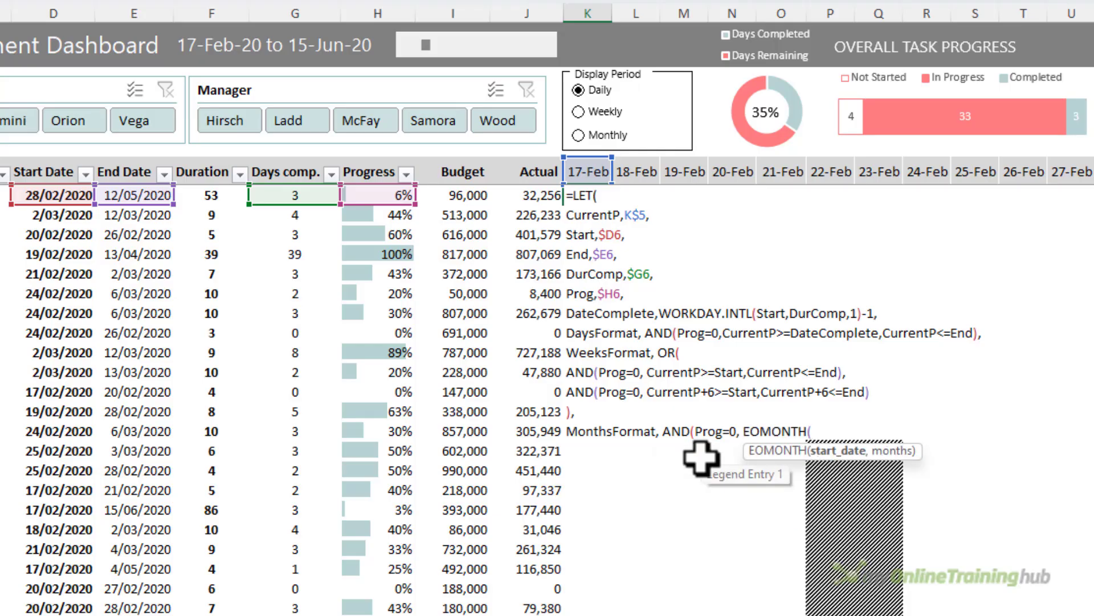
text(cur)
key(Tab)
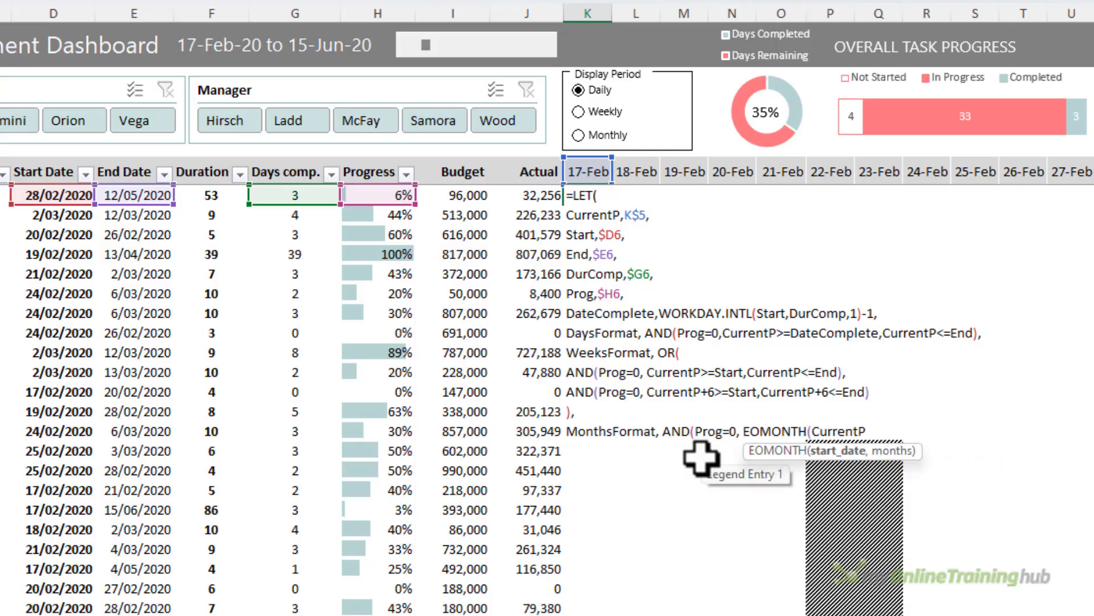
text(,0)
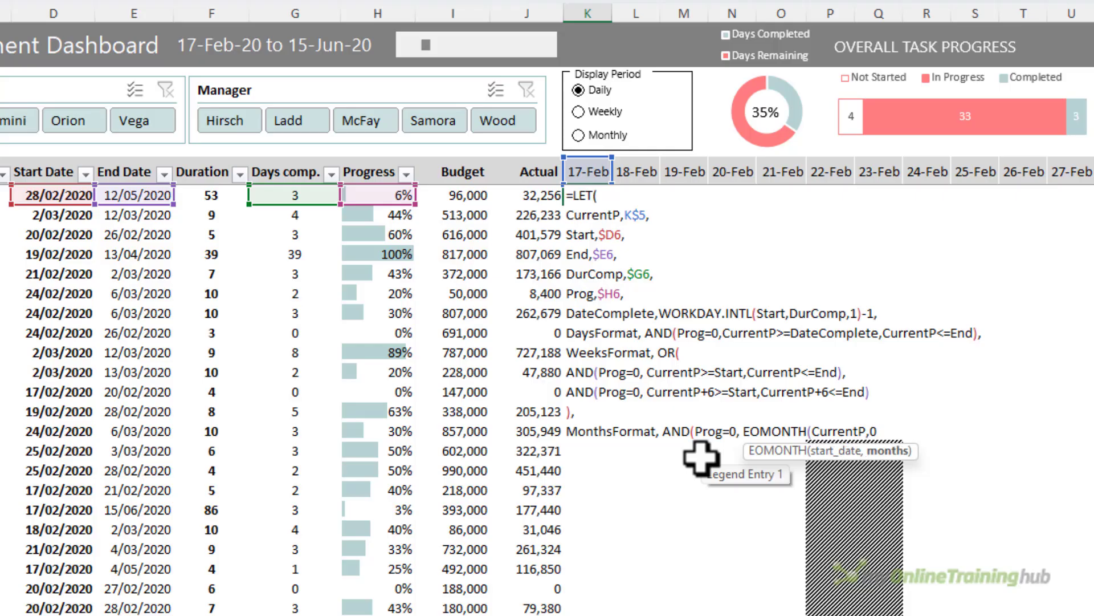
text()>=)
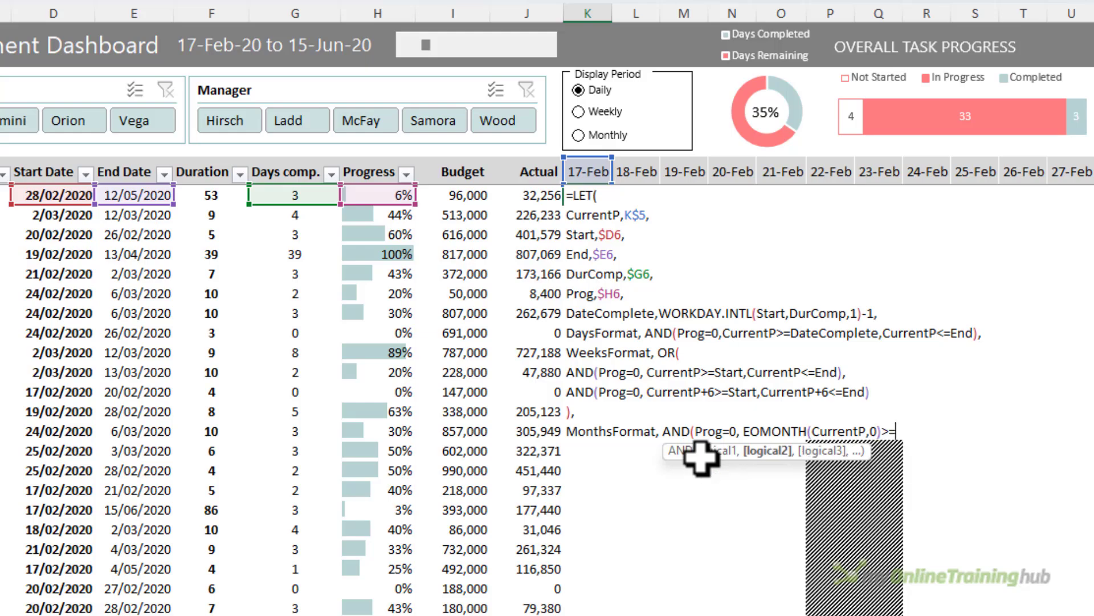
text(start)
key(Tab)
Complete MonthsFormat's AND test with the condition CurrentP<=End and start a new formula line.
text(,cur)
key(Tab)
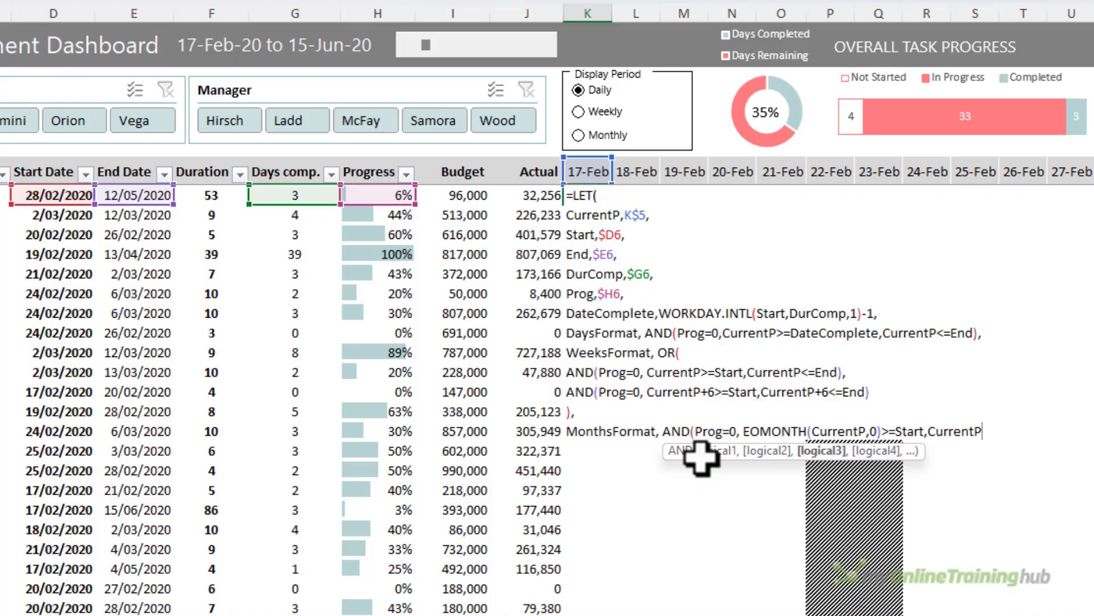
text(<=e)
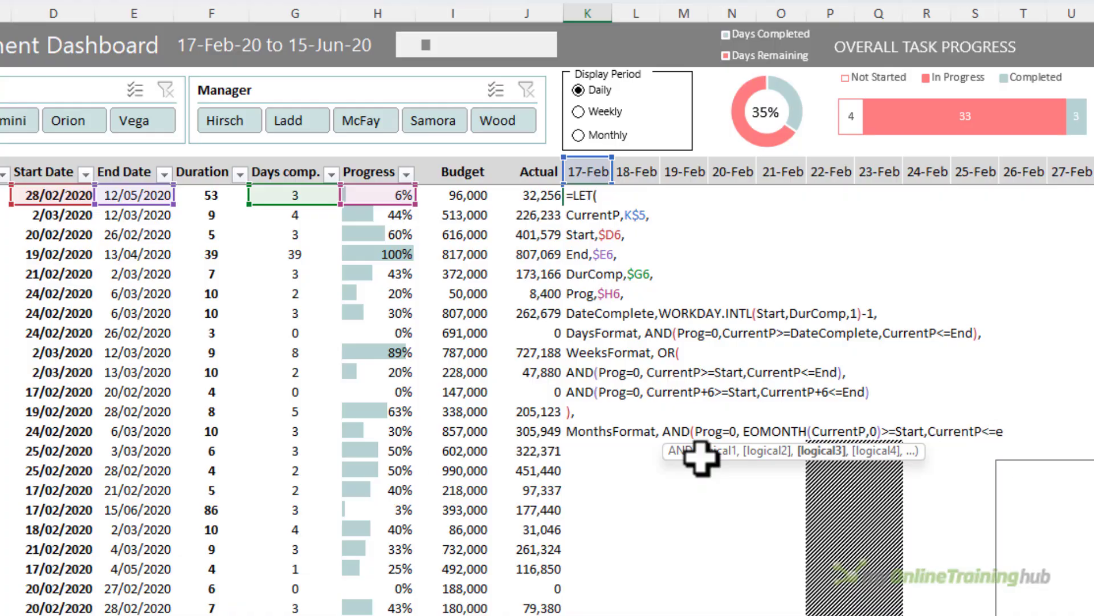
text(nd))
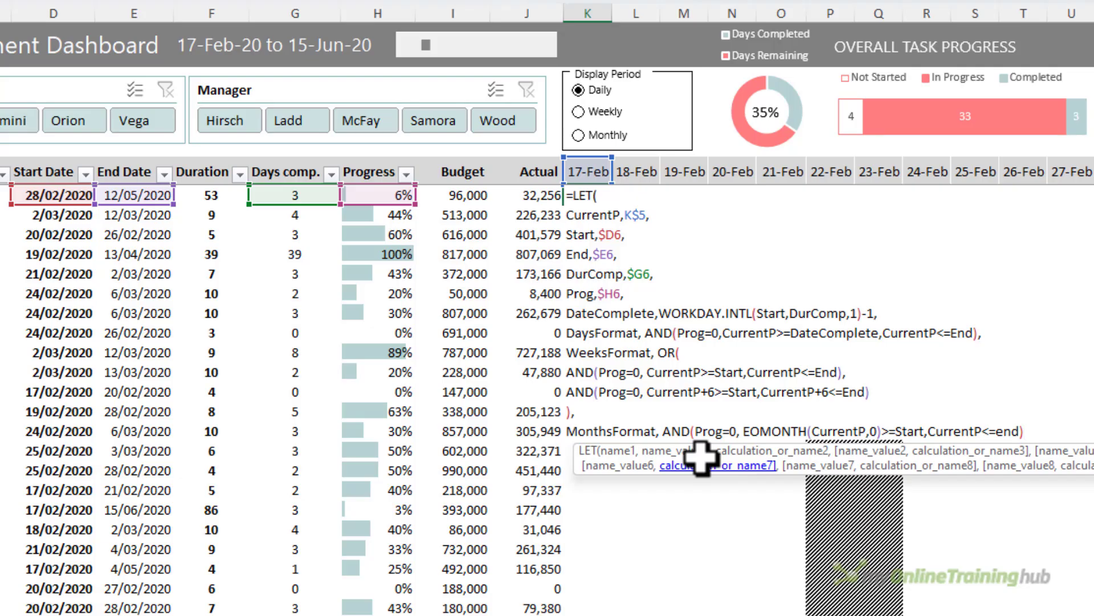
text(,)
key(alt+Return)
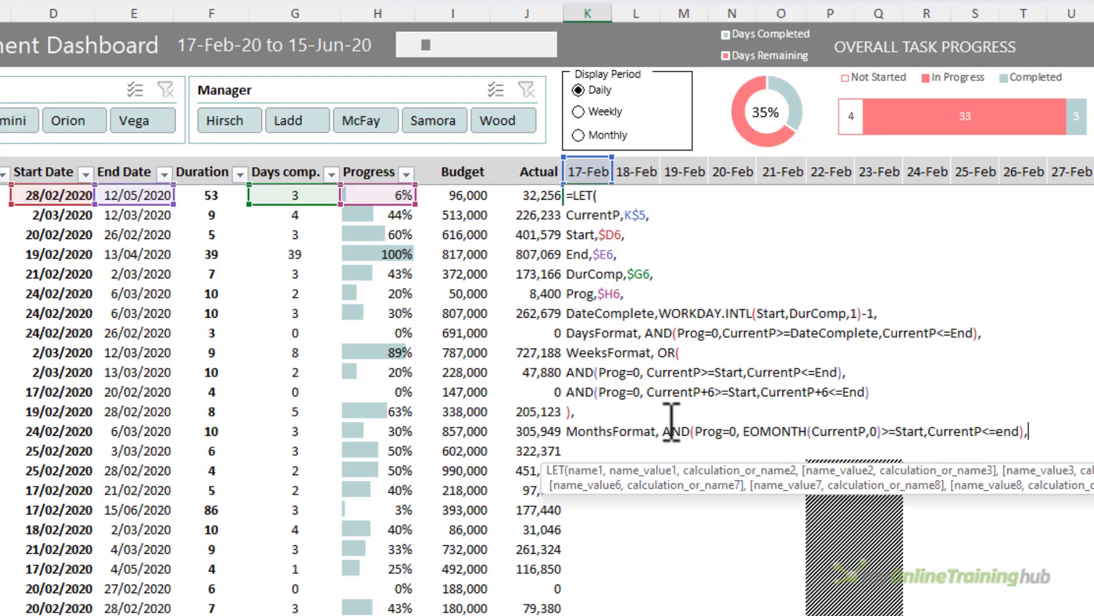
double_click(595, 334)
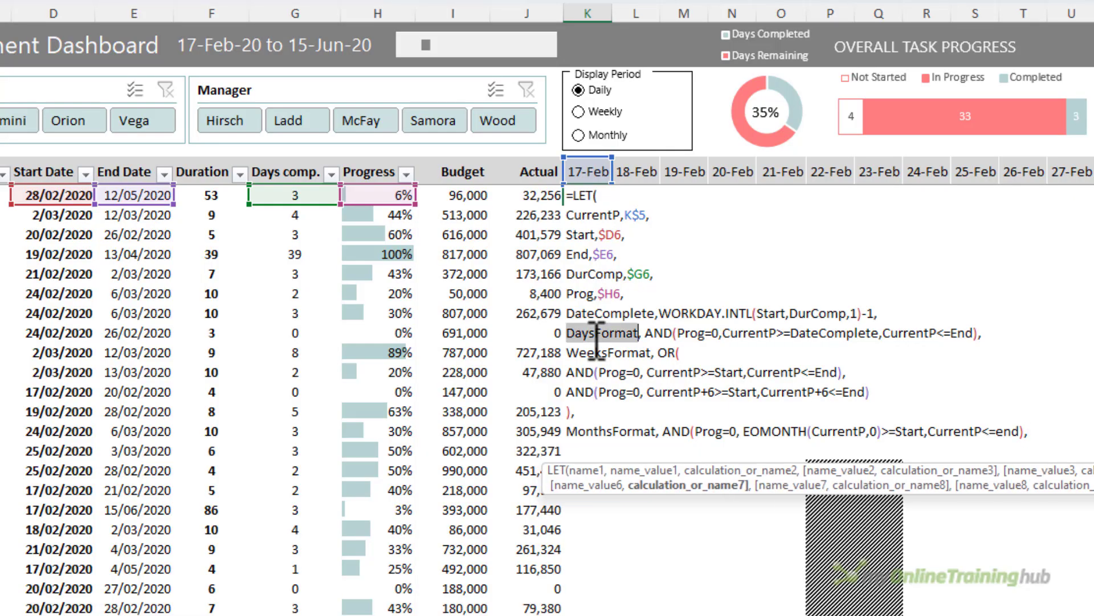
double_click(596, 353)
double_click(594, 430)
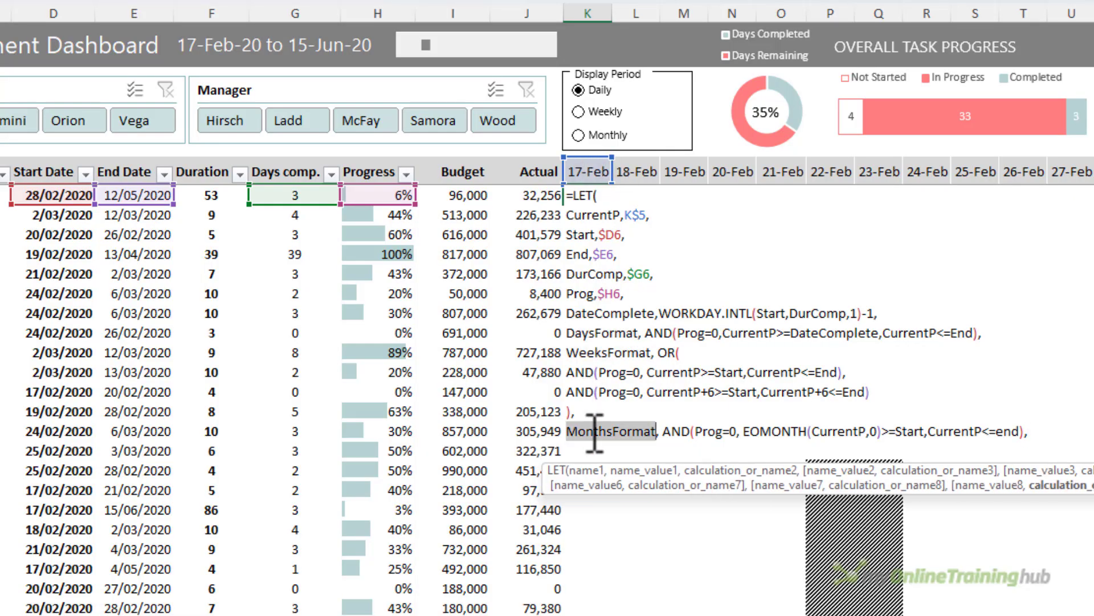
Begin the LET formula's final calculation on the last line as a CHOOSE function with DisplayPeriod as the index.
click(1049, 445)
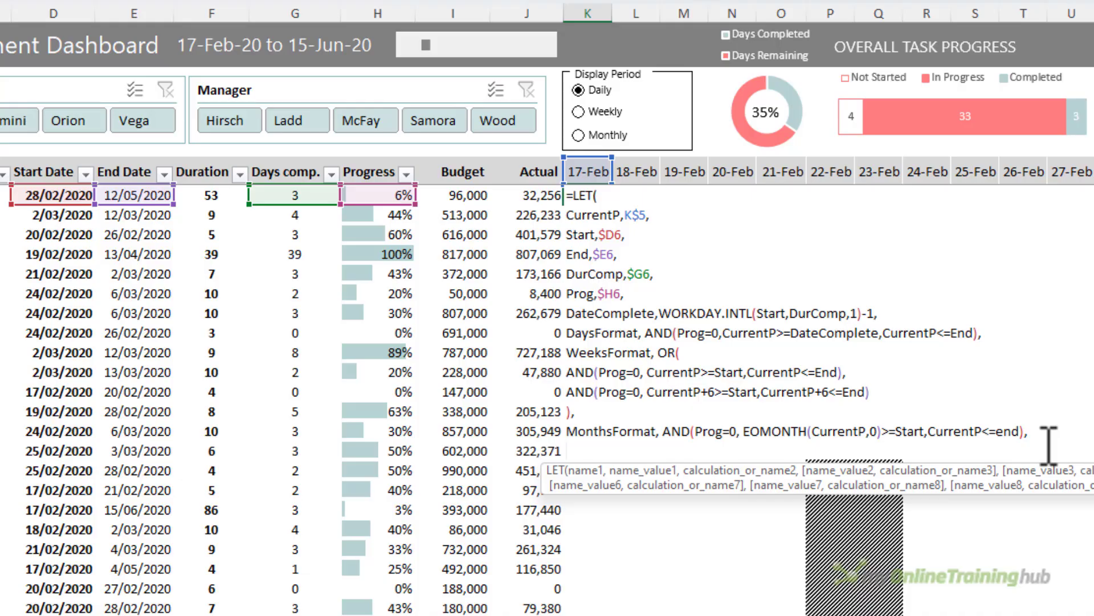
text(cho)
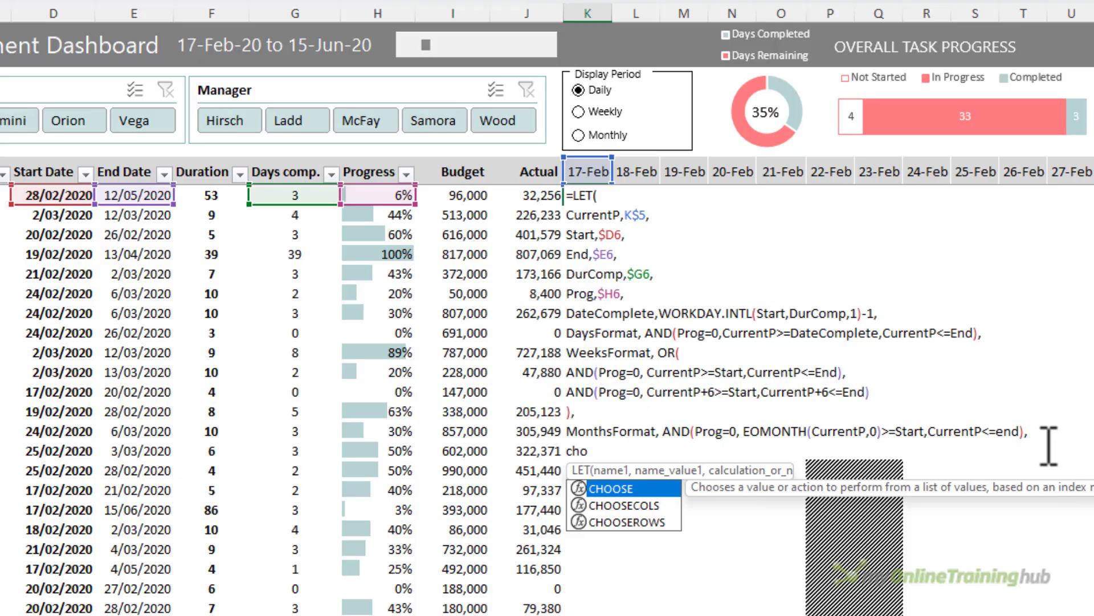
key(Tab)
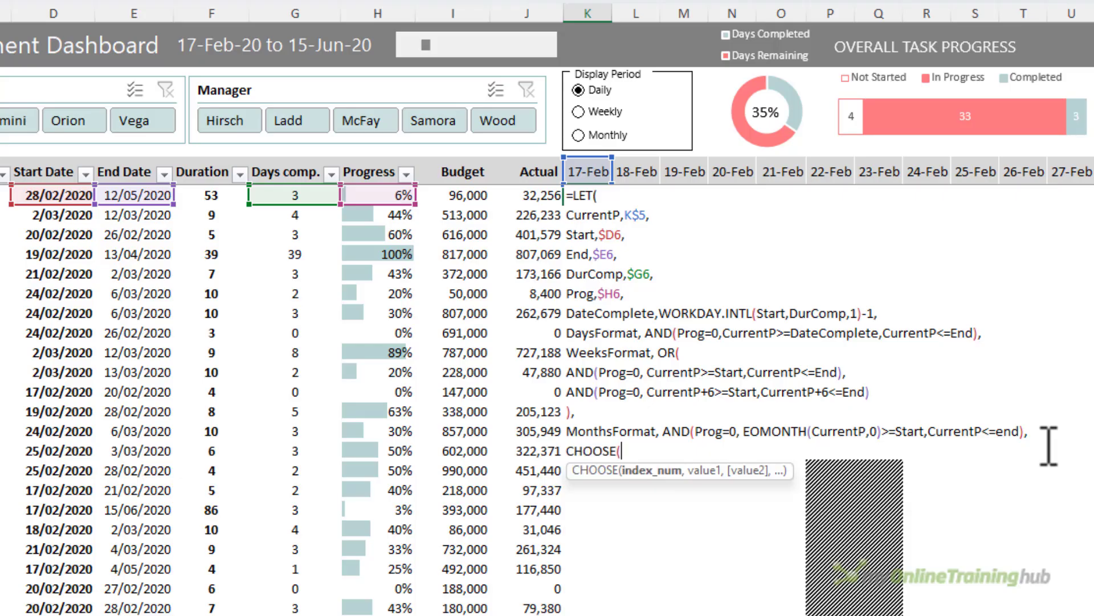
text(DisplayPeriod,)
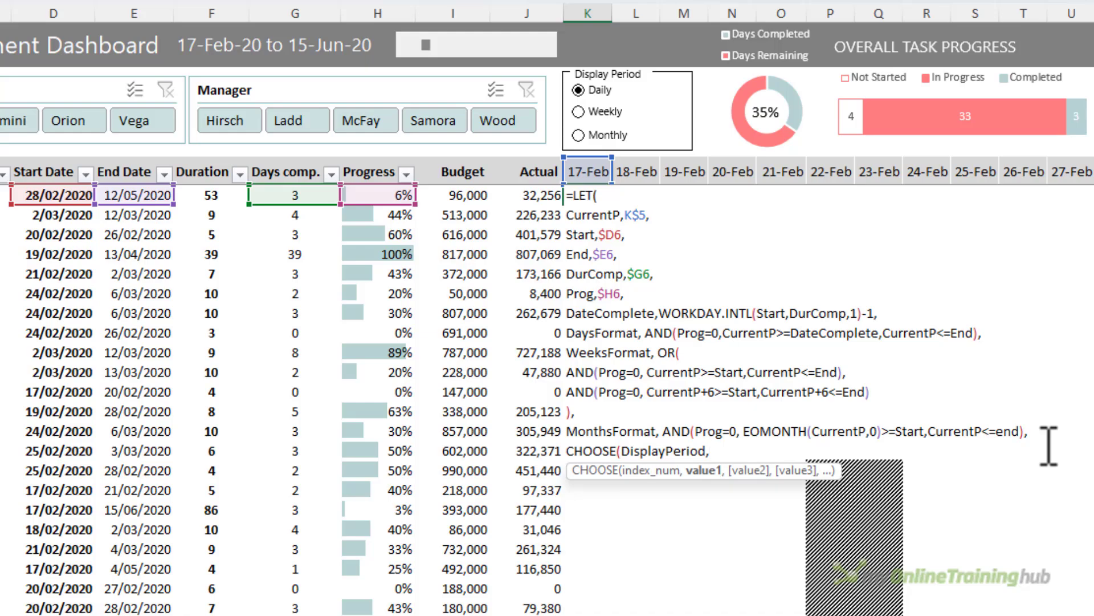
Supply DaysFormat, WeeksFormat and MonthsFormat as the CHOOSE values, then close and enter the LET formula in K6.
text(days)
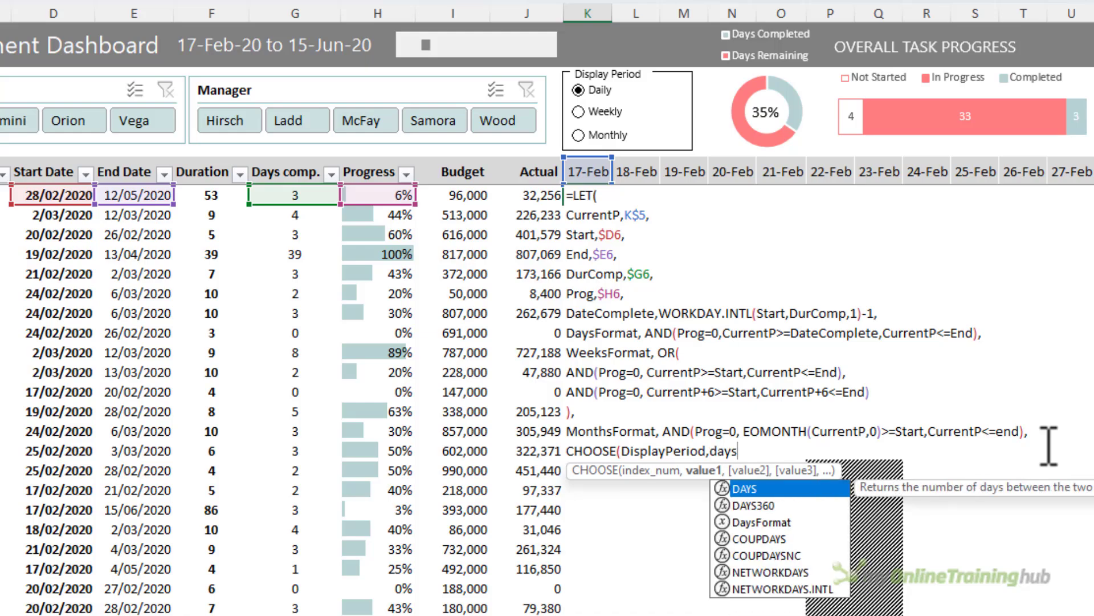
text(f)
key(Tab)
text(,)
text(weeks)
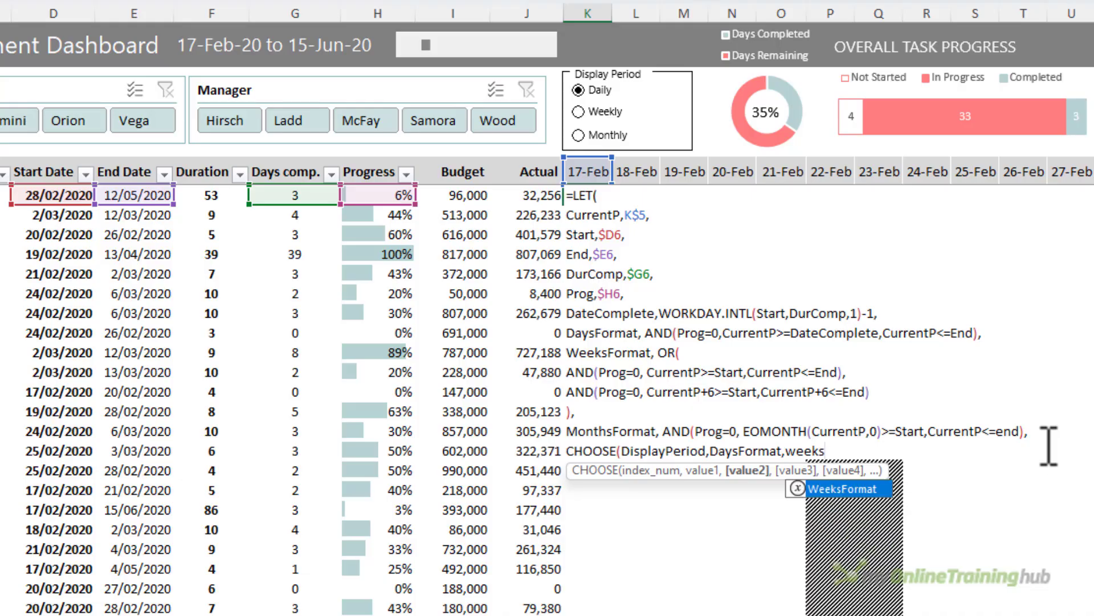
key(Tab)
text(,months)
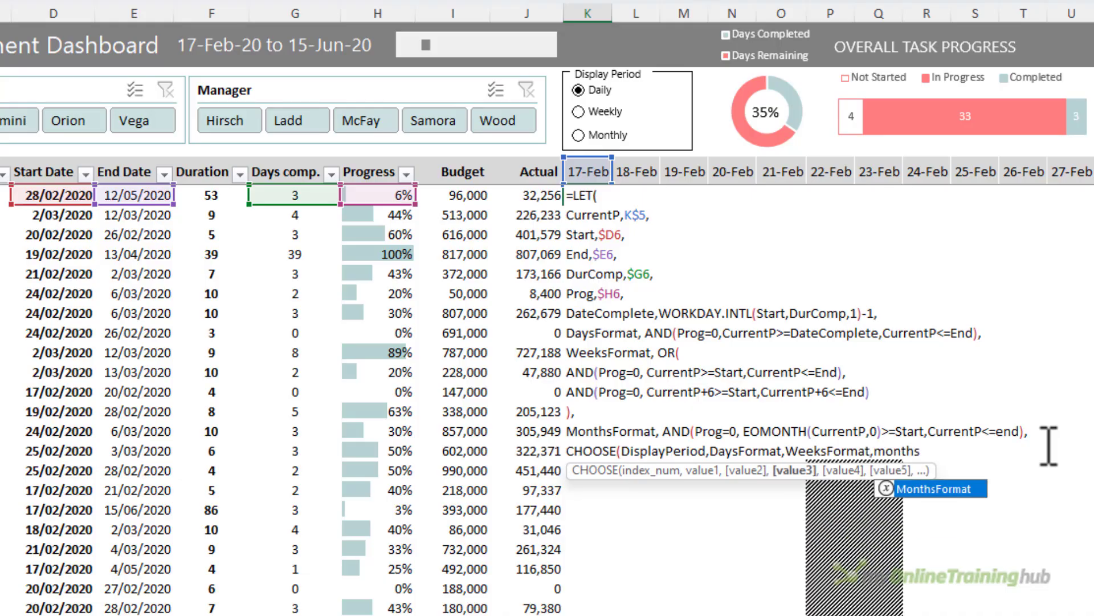
key(Tab)
text())
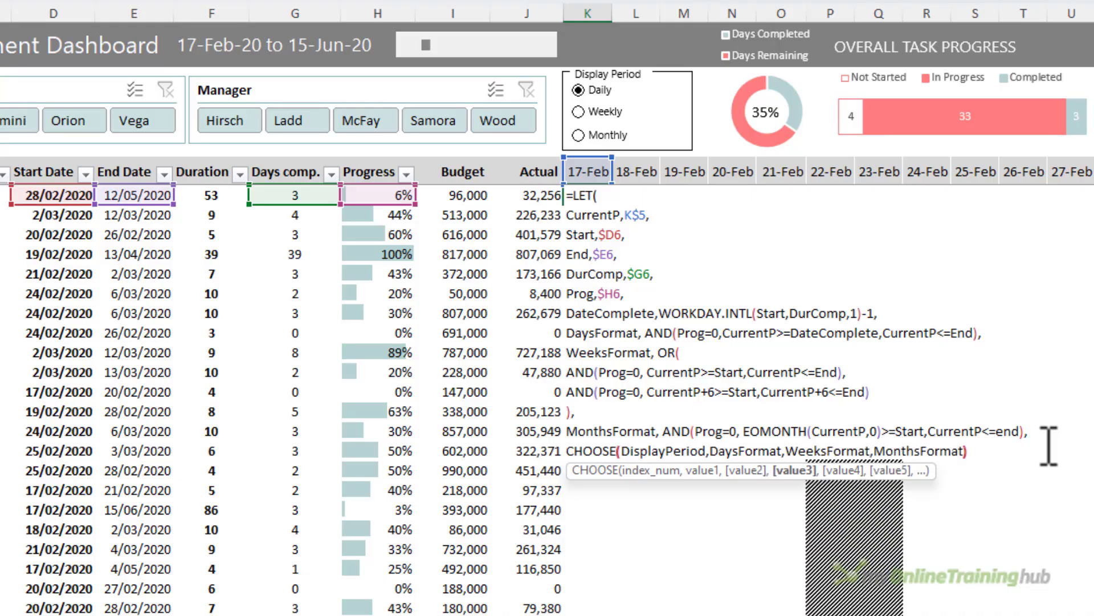
text())
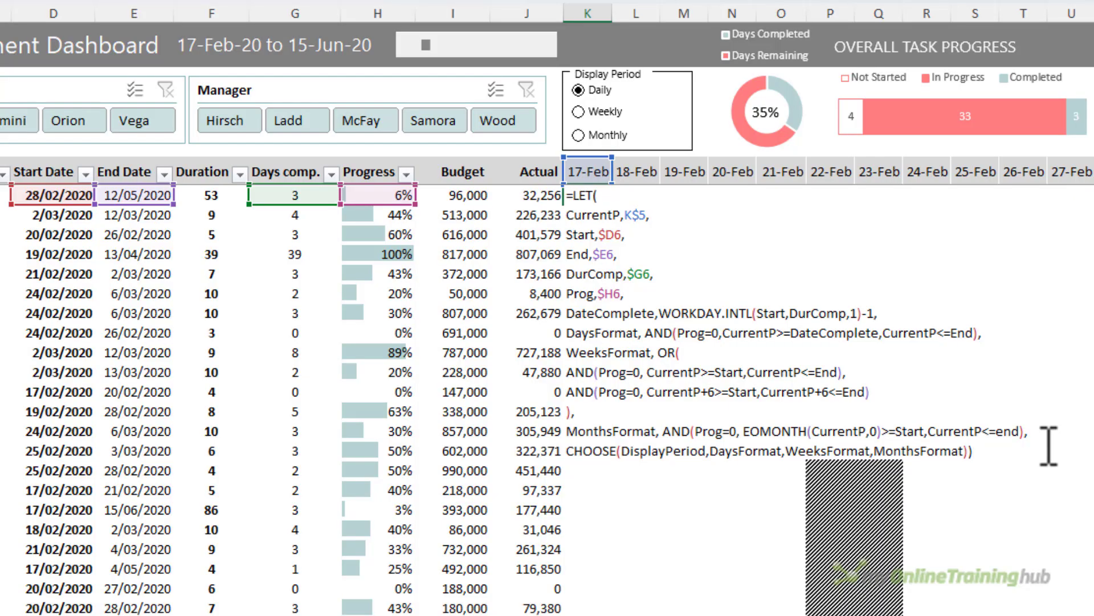
key(Return)
key(Up)
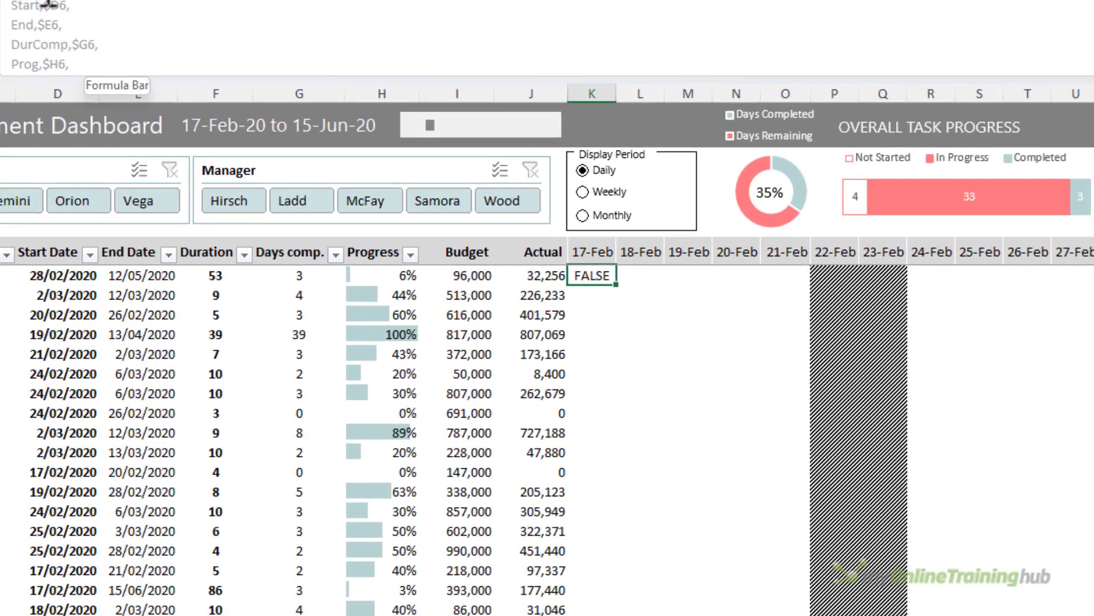
Copy the complete LET formula from K6 and select the Gantt area from K6 through the total row in column AJ.
double_click(51, 49)
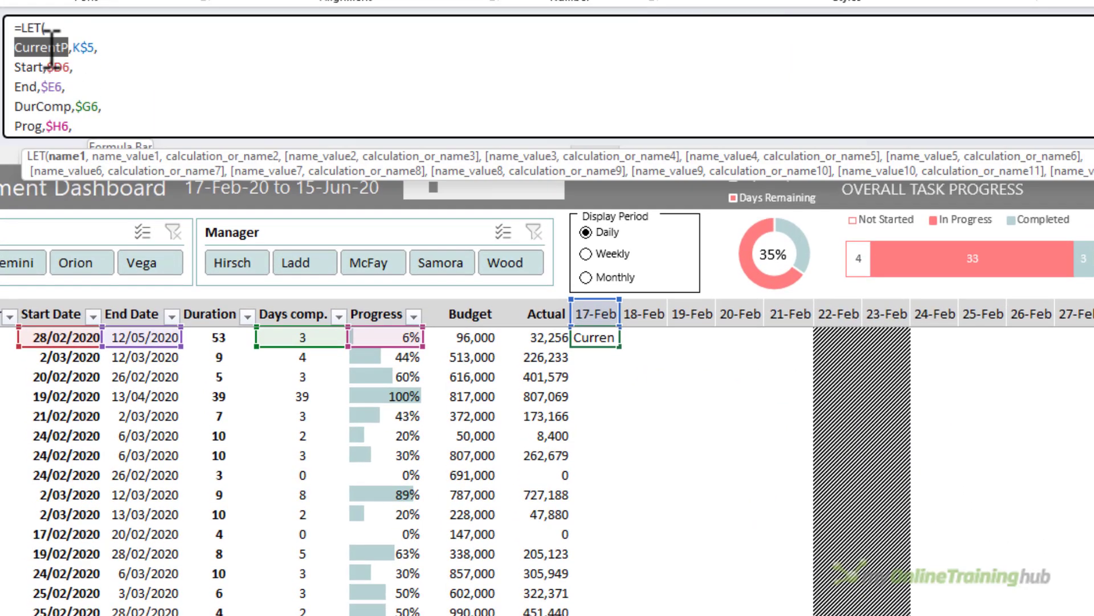
key(ctrl+shift+End)
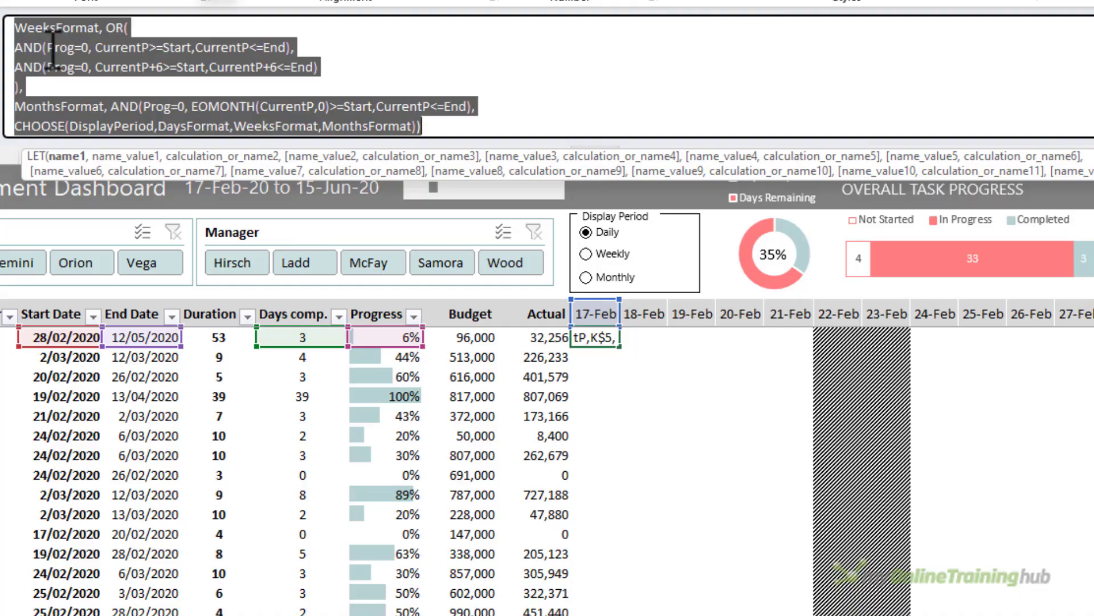
key(ctrl+c)
key(Escape)
scroll(622, 331, down, 2)
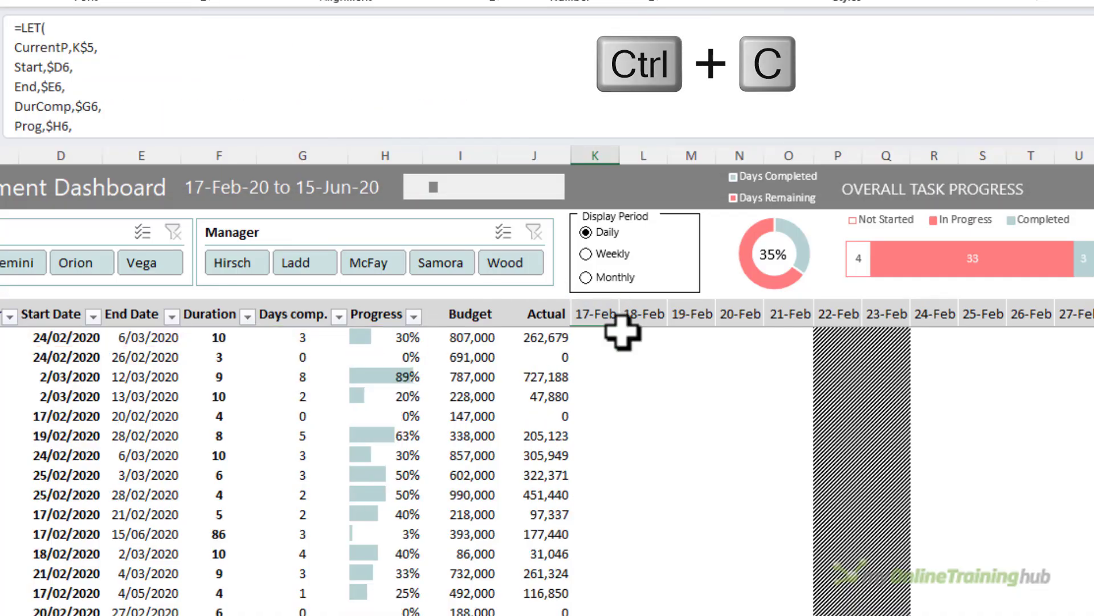
scroll(832, 587, right, 15)
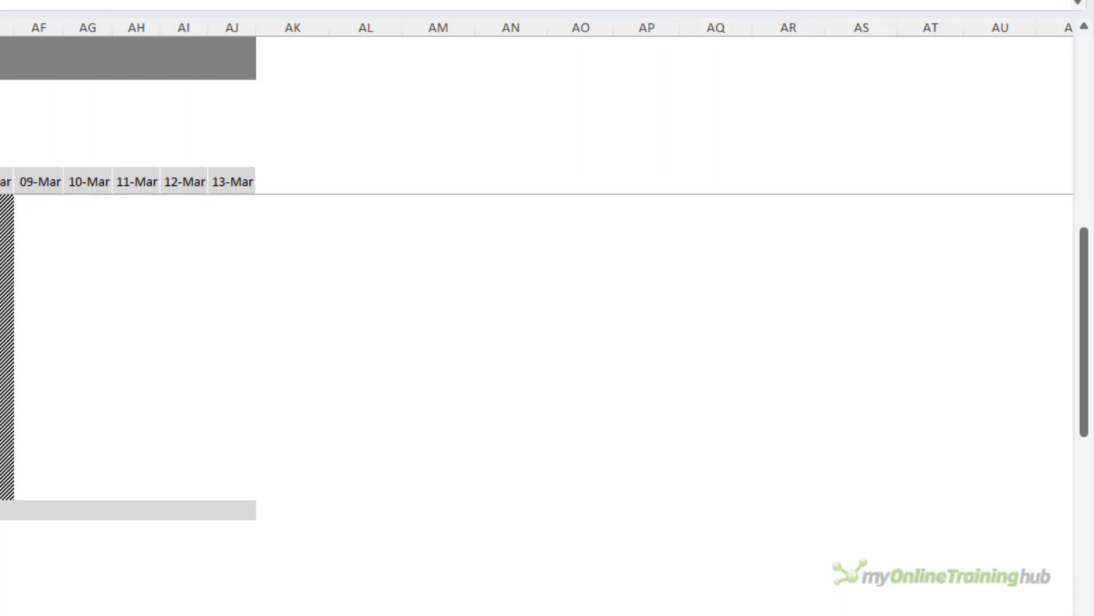
drag(232, 506, 256, 518)
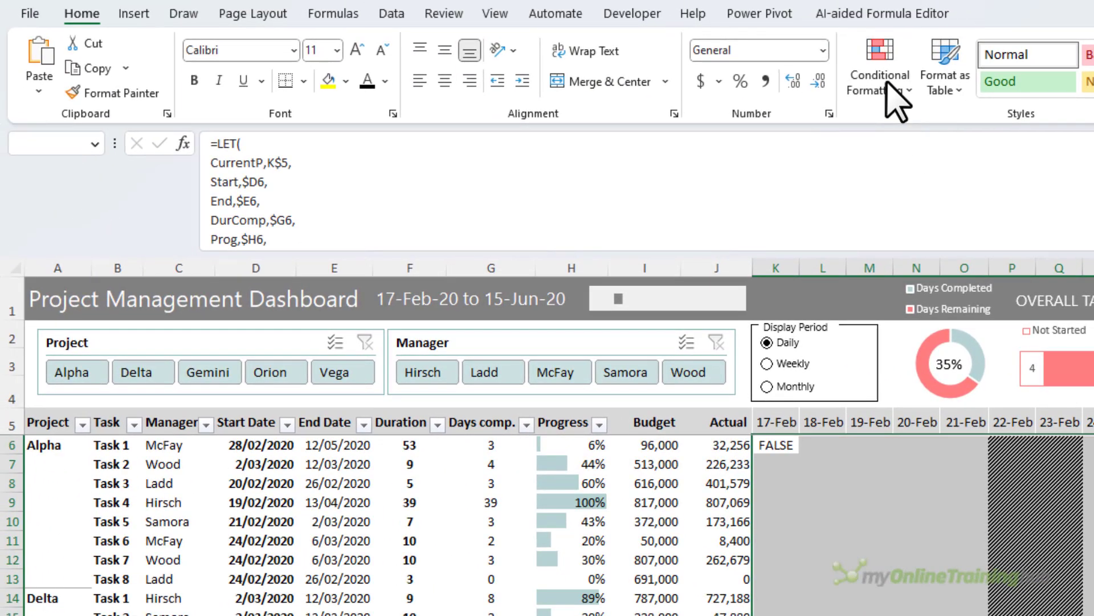
Start a new formula-based conditional formatting rule for the selected Gantt area and paste the copied LET formula as its condition.
click(881, 83)
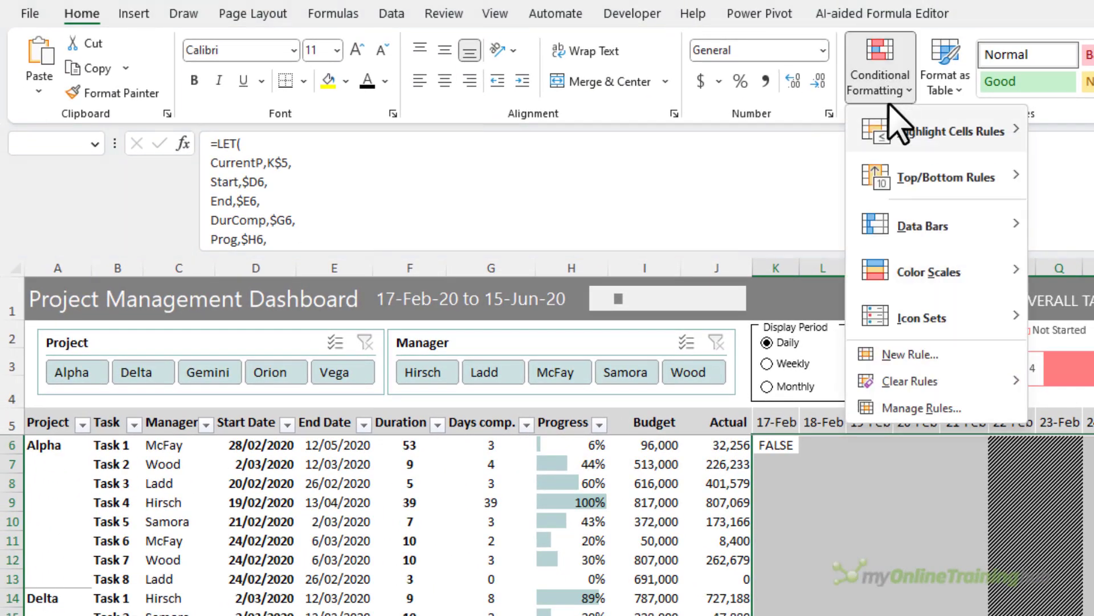
click(916, 357)
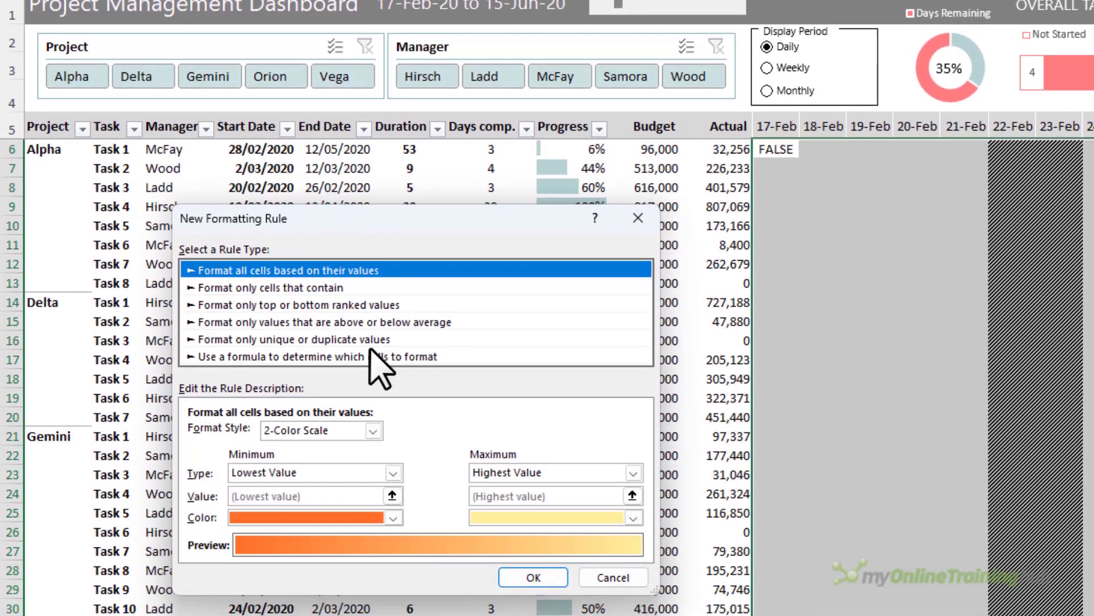
click(379, 518)
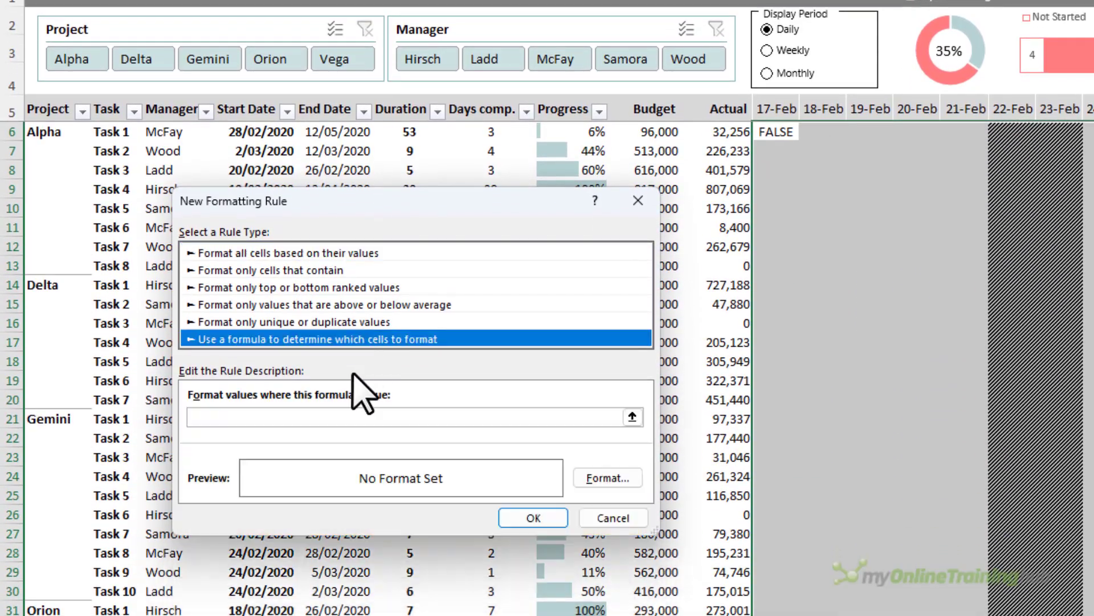
click(340, 418)
key(ctrl+v)
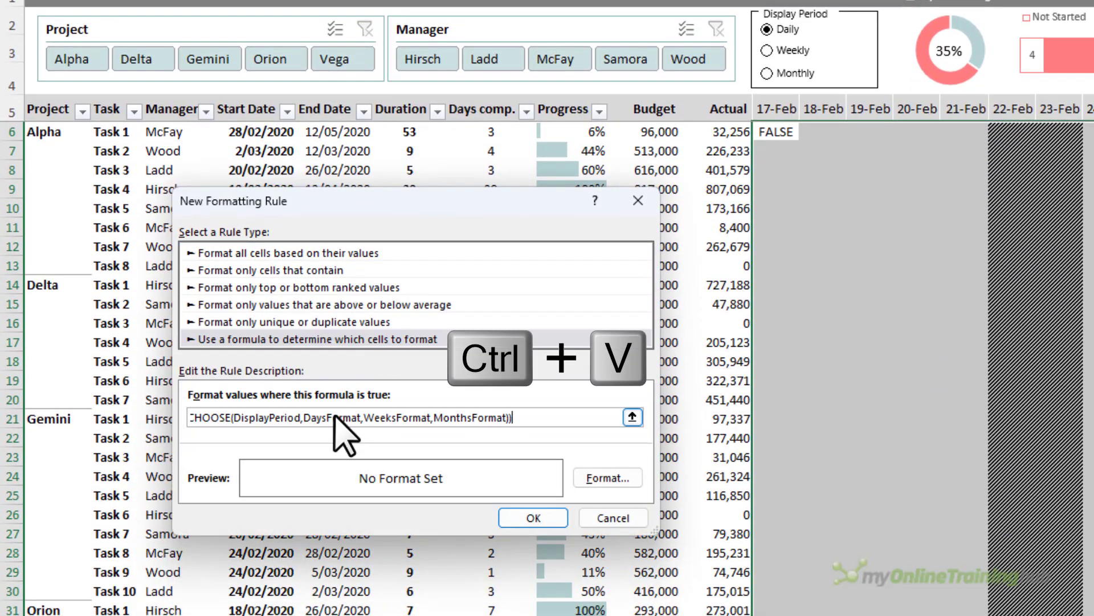
Give the rule a coral pink outline border with no fill and apply it to the Gantt area.
click(604, 477)
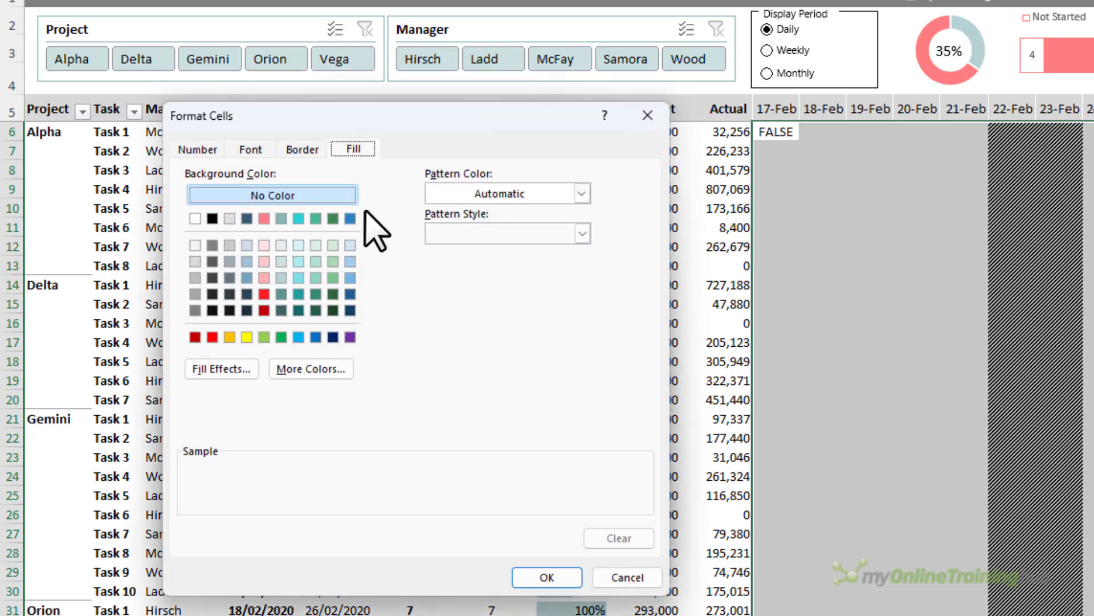
click(311, 150)
click(291, 347)
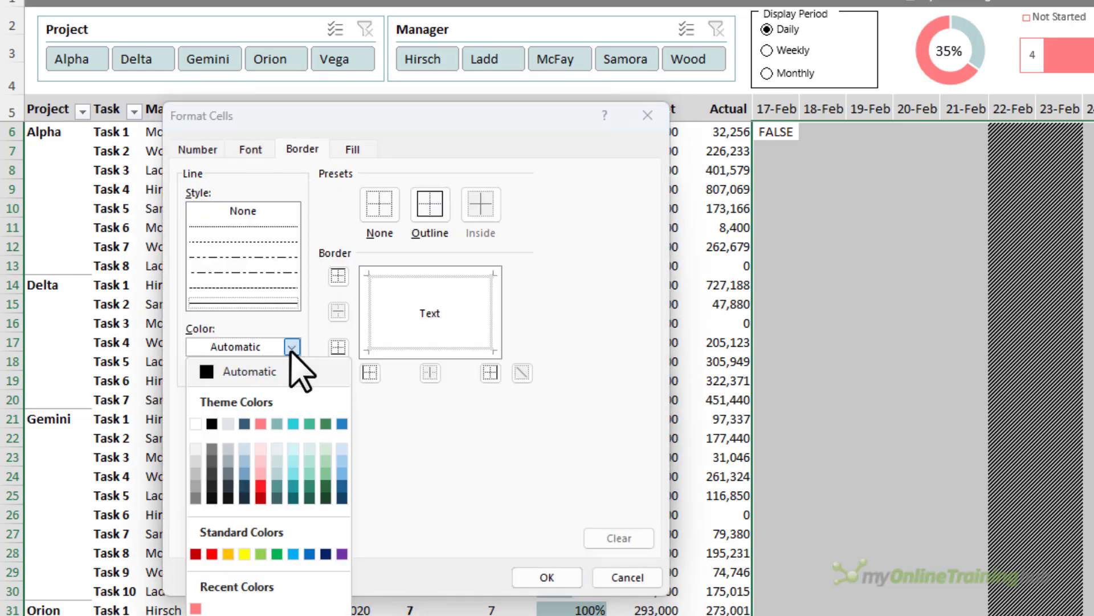
click(261, 423)
click(430, 206)
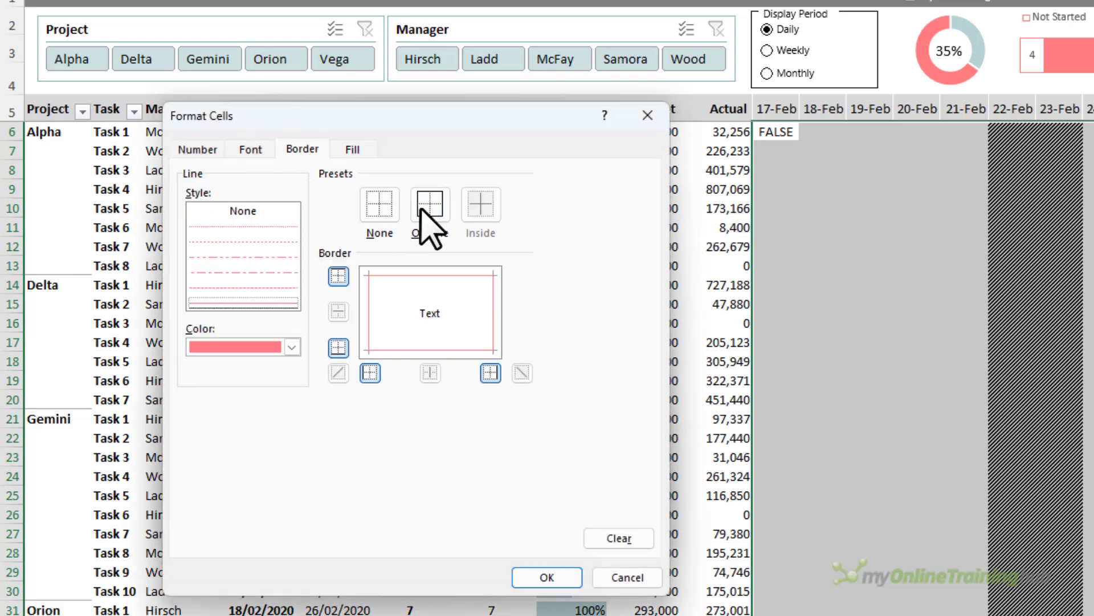
click(546, 575)
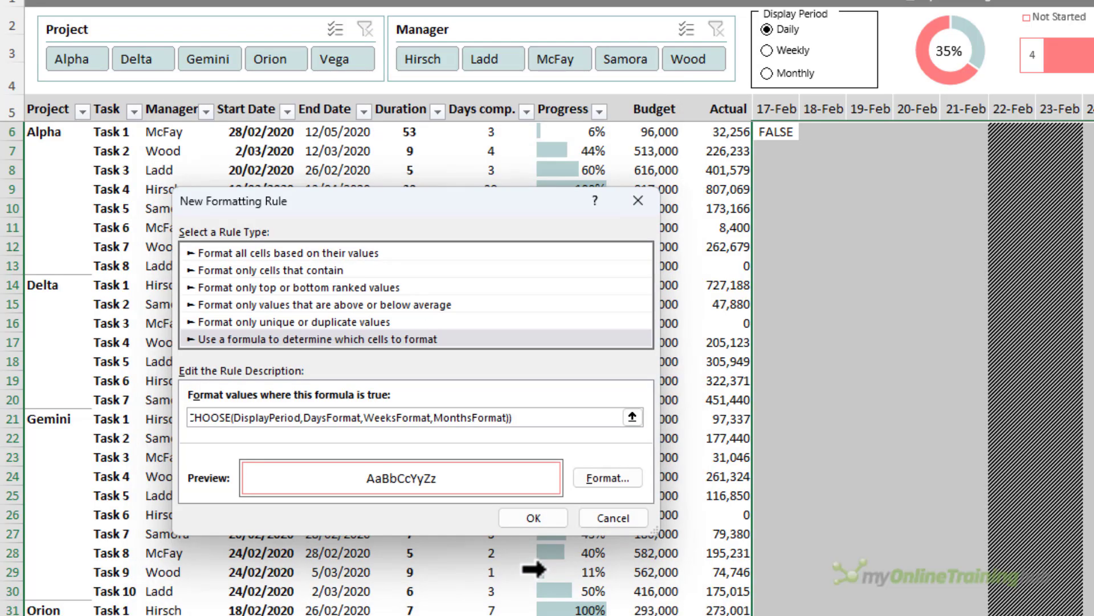
click(533, 518)
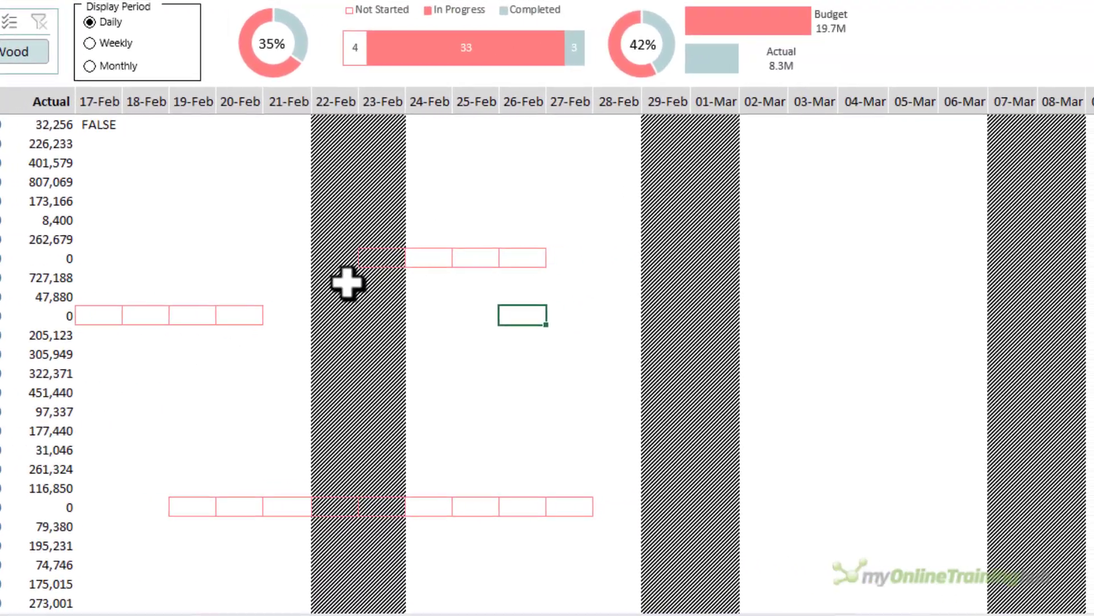
click(391, 260)
click(374, 505)
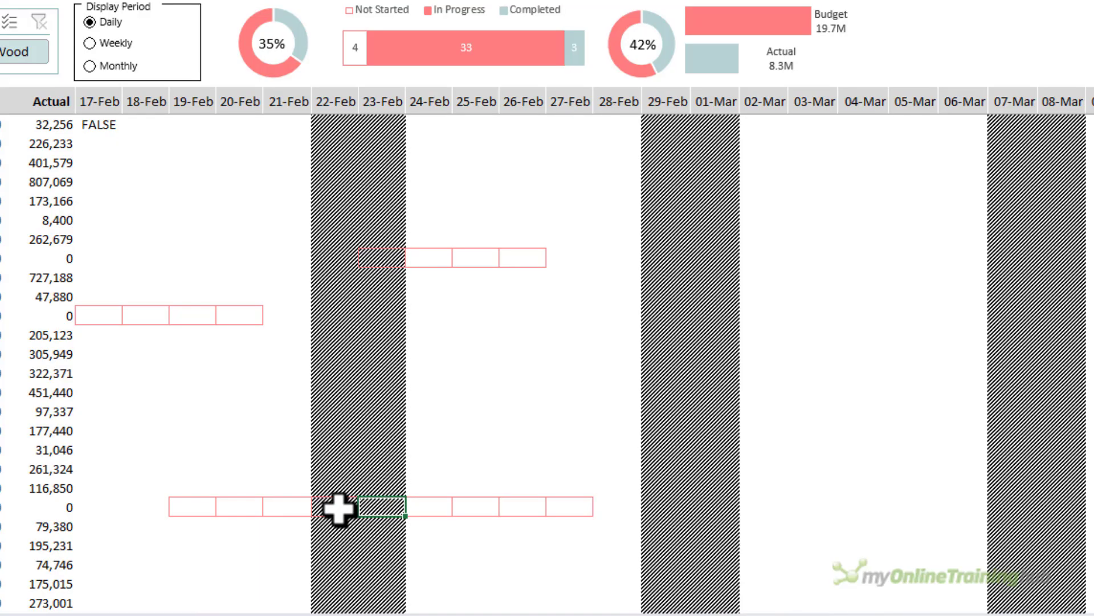
click(336, 506)
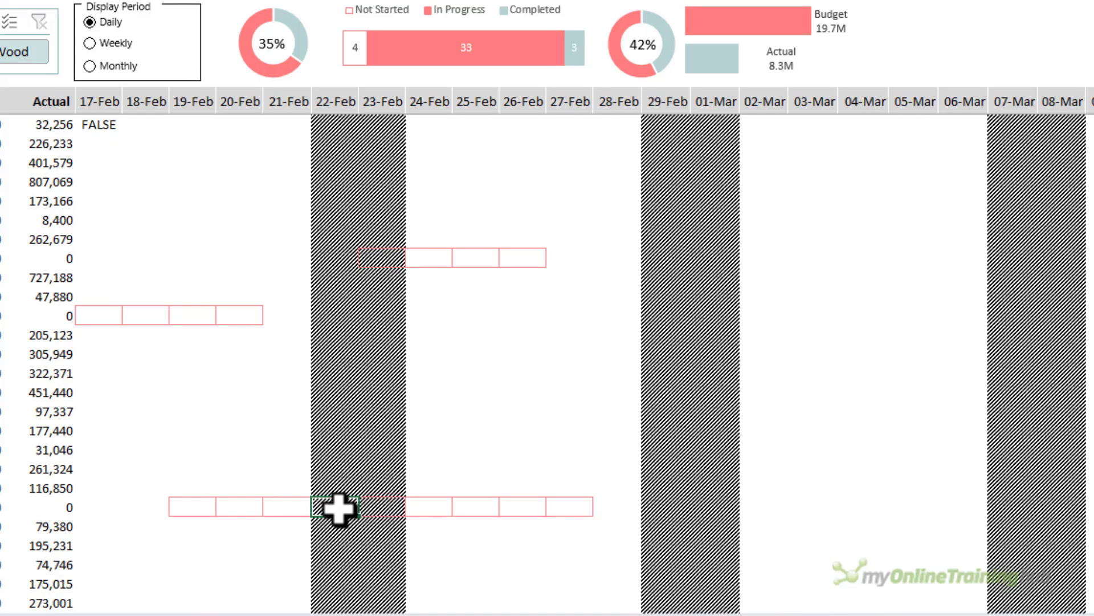
Rewrite the DaysFormat, WeeksFormat and MonthsFormat tests in K6 to use >=DateComplete+1, dropping Prog=0 and using Prog<>1 for months, and enter the formula.
click(101, 126)
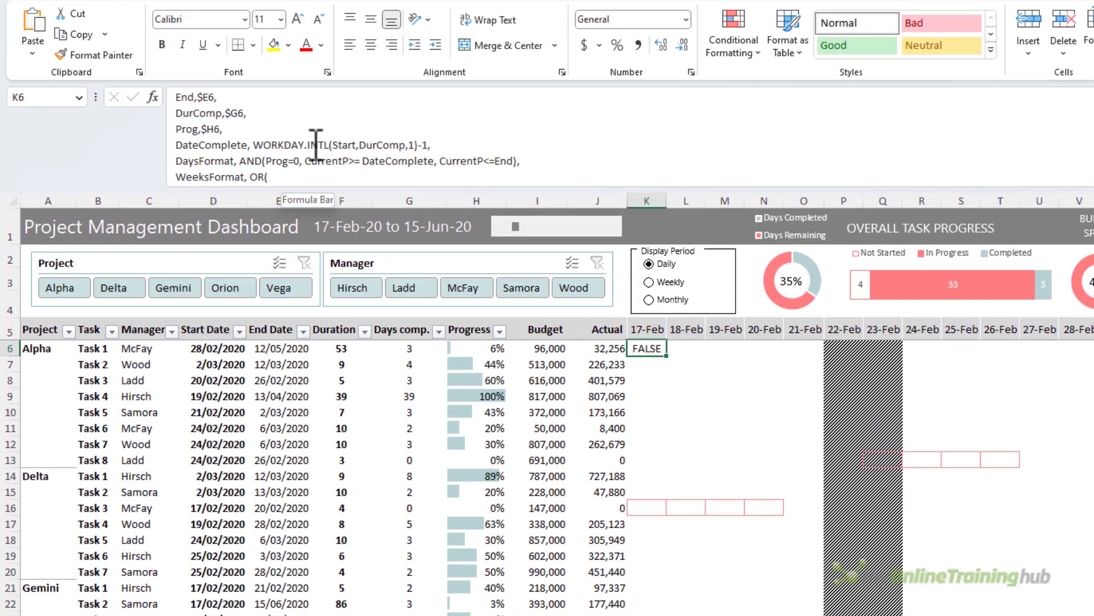
scroll(316, 167, down, 1)
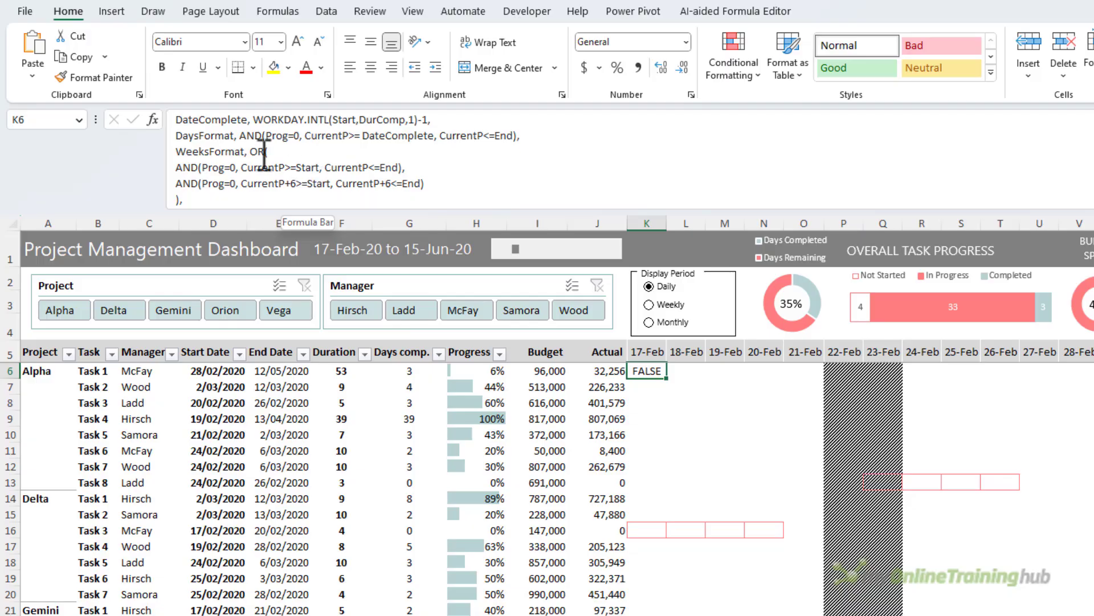
double_click(197, 139)
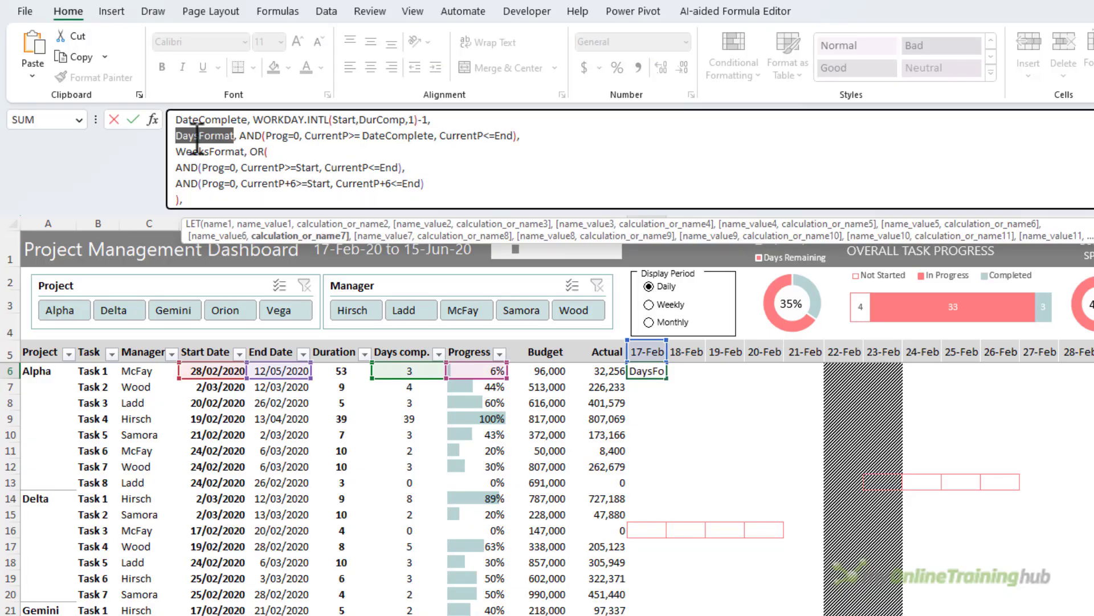
double_click(210, 152)
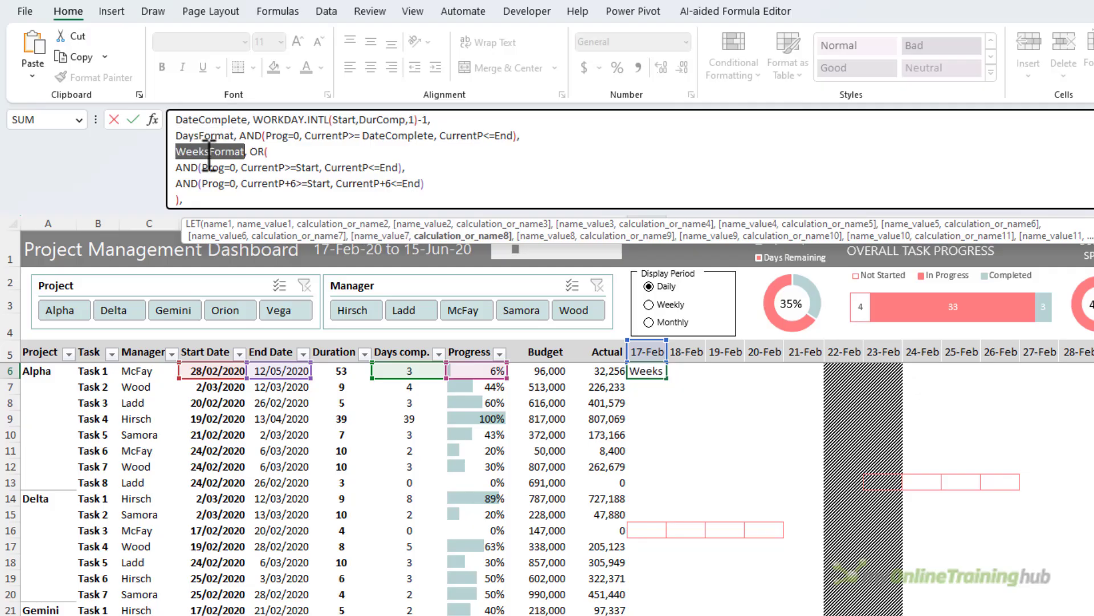
scroll(210, 154, down, 1)
click(207, 198)
double_click(206, 199)
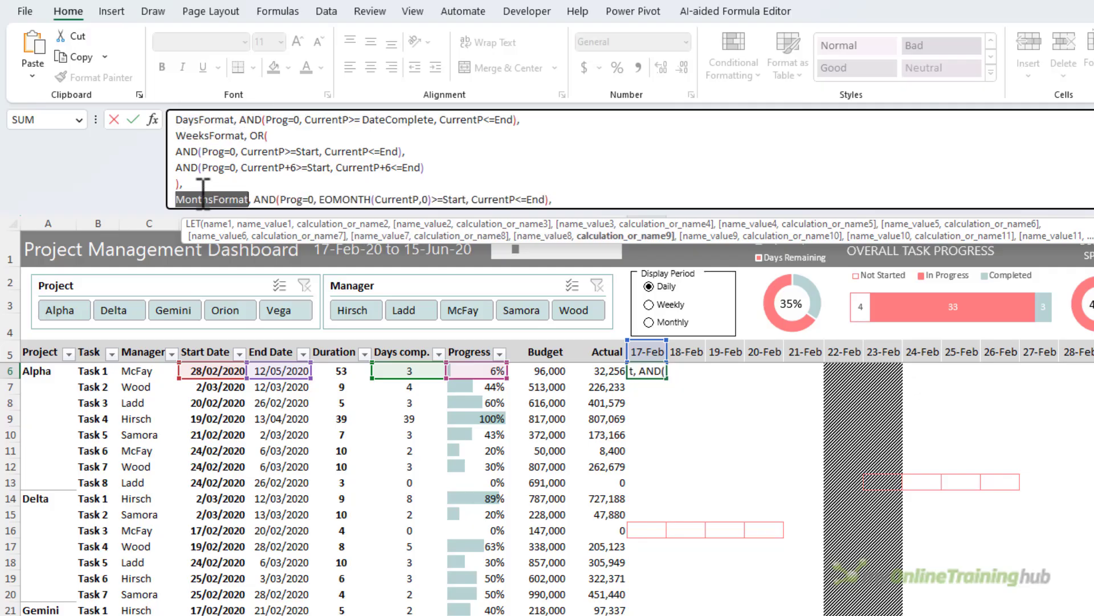
drag(175, 120, 574, 201)
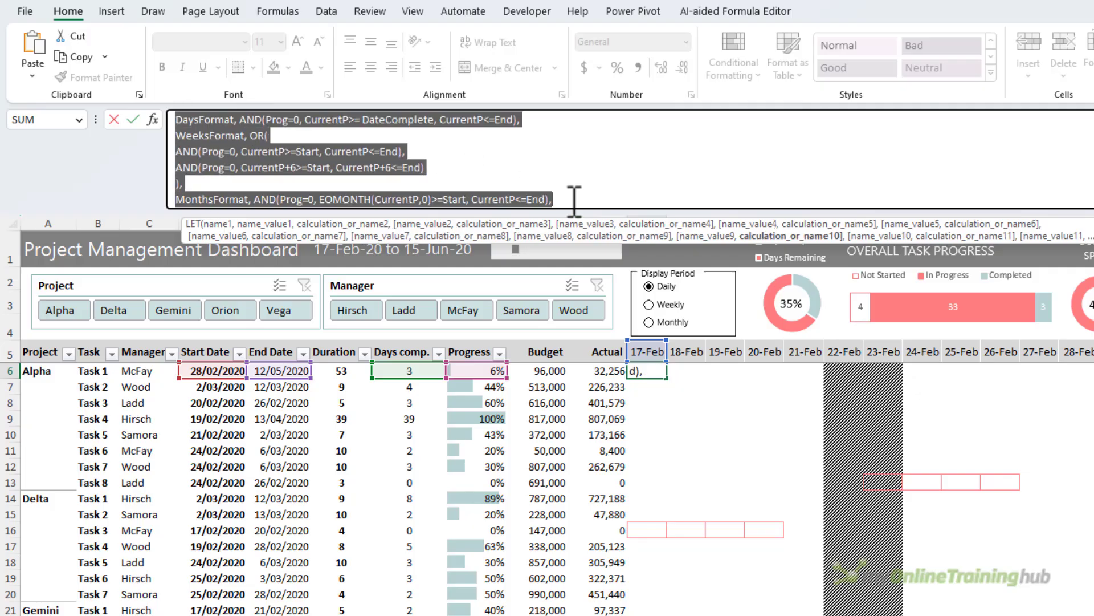
text(DaysFormat, AND(CurrentP>=DateComplete+1, CurrentP<=End), WeeksFormat, OR( AND( CurrentP>=DateComplete+1, CurrentP<=End), AND( CurrentP+6>=DateComplete+1, CurrentP+6<=End) ),  MonthsFormat, AND(Prog<>1, EOMONTH(CurrentP,0)>=DateComplete+1, CurrentP<=End),)
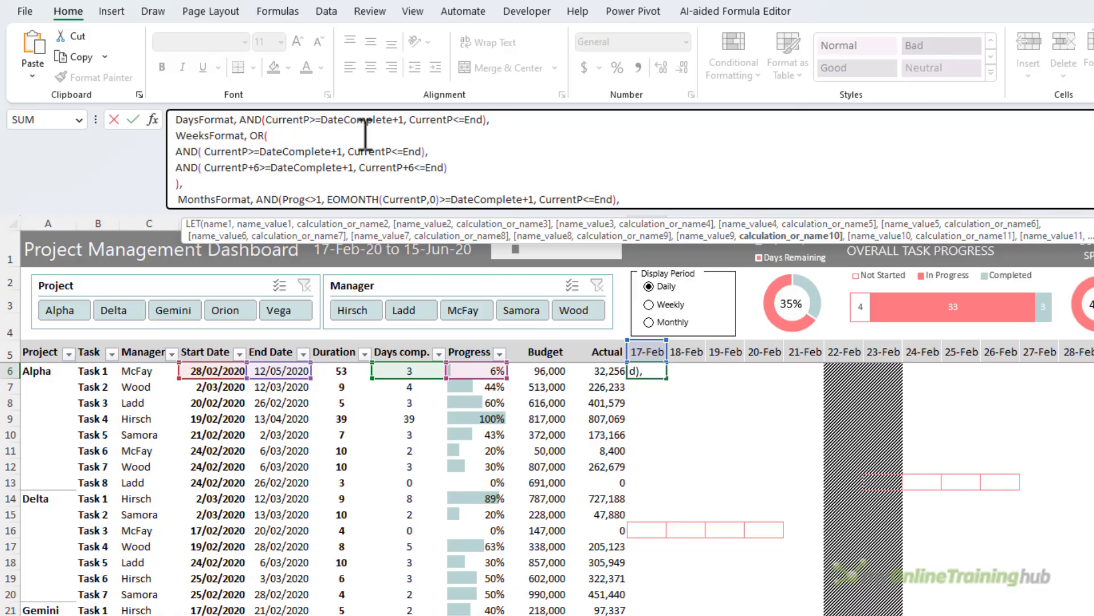
double_click(295, 120)
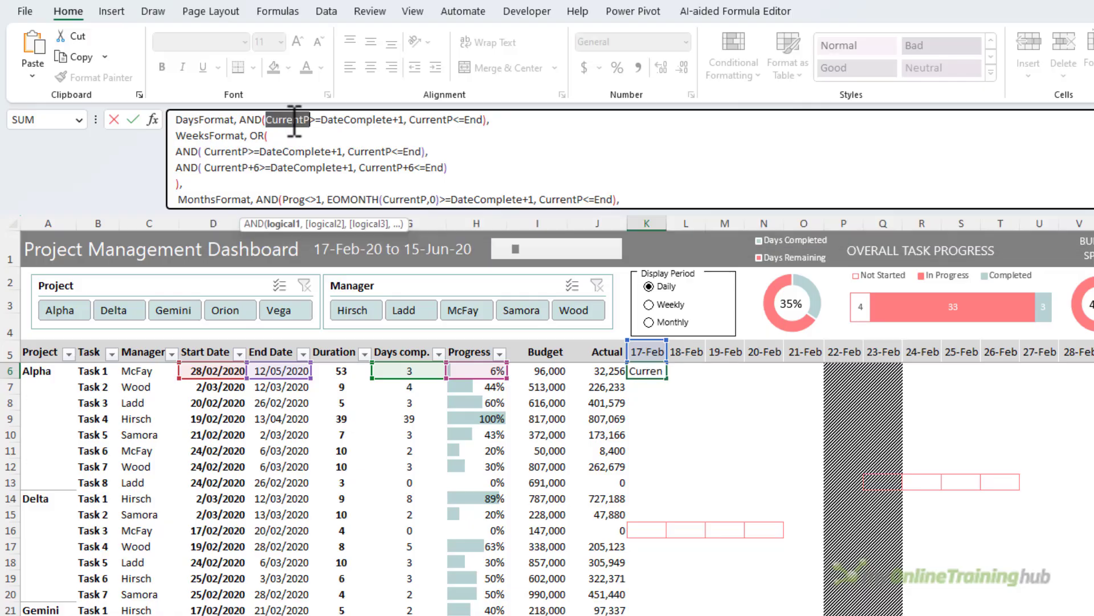
double_click(353, 120)
key(Escape)
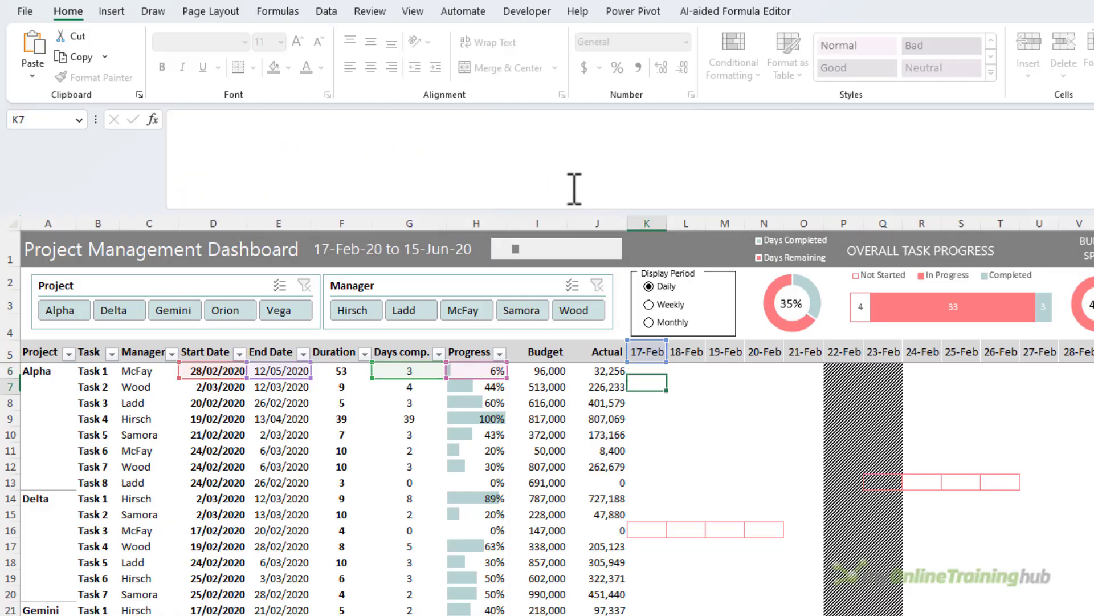
Copy the whole revised LET formula from K6 and select the Gantt range K6:AJ46.
click(352, 178)
key(ctrl+a)
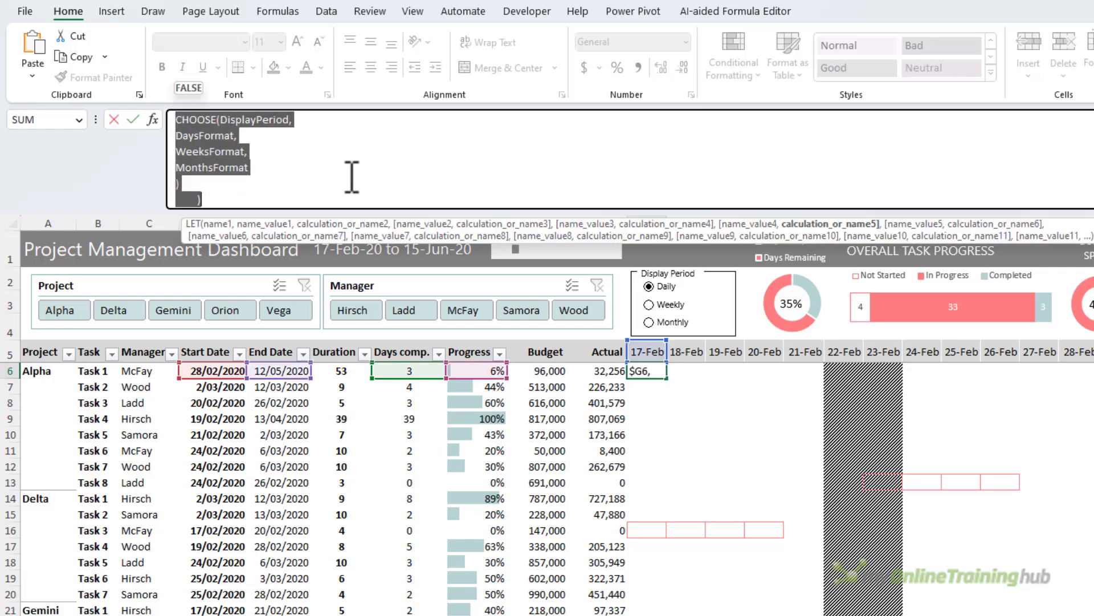
key(ctrl+c)
key(Escape)
scroll(688, 443, down, 9)
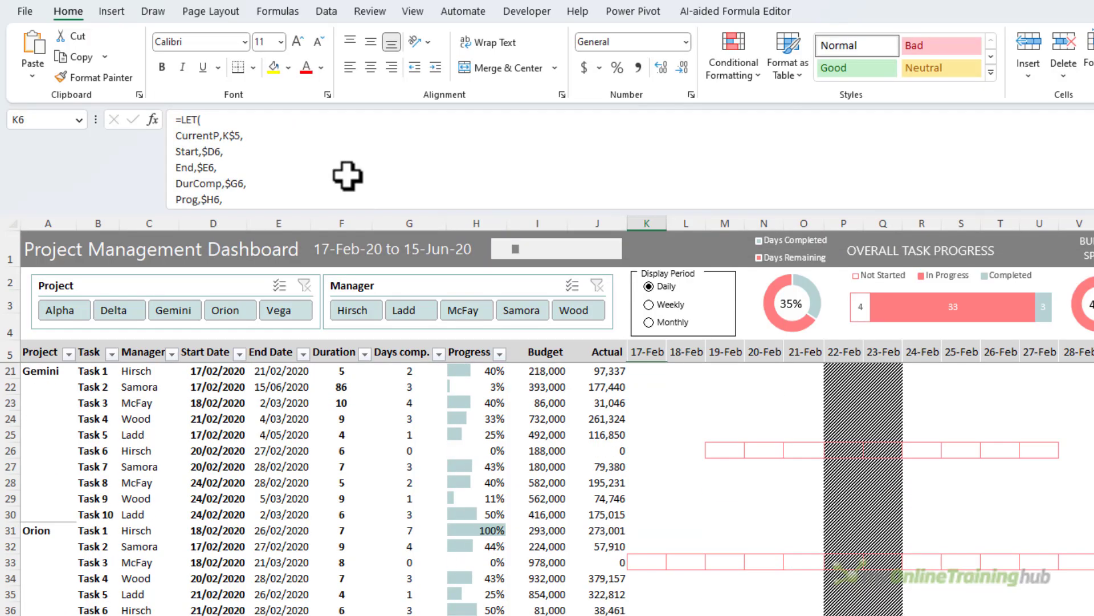
key(ctrl+shift+End)
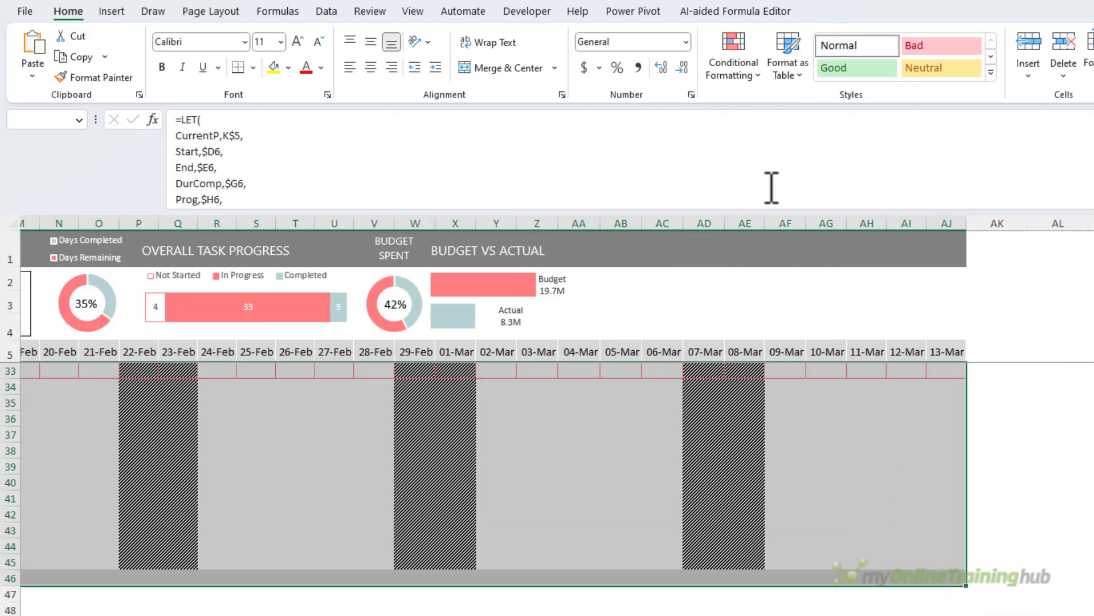
Create another formula-based conditional formatting rule for K6:AJ46 with the revised LET formula pasted as its condition.
click(730, 72)
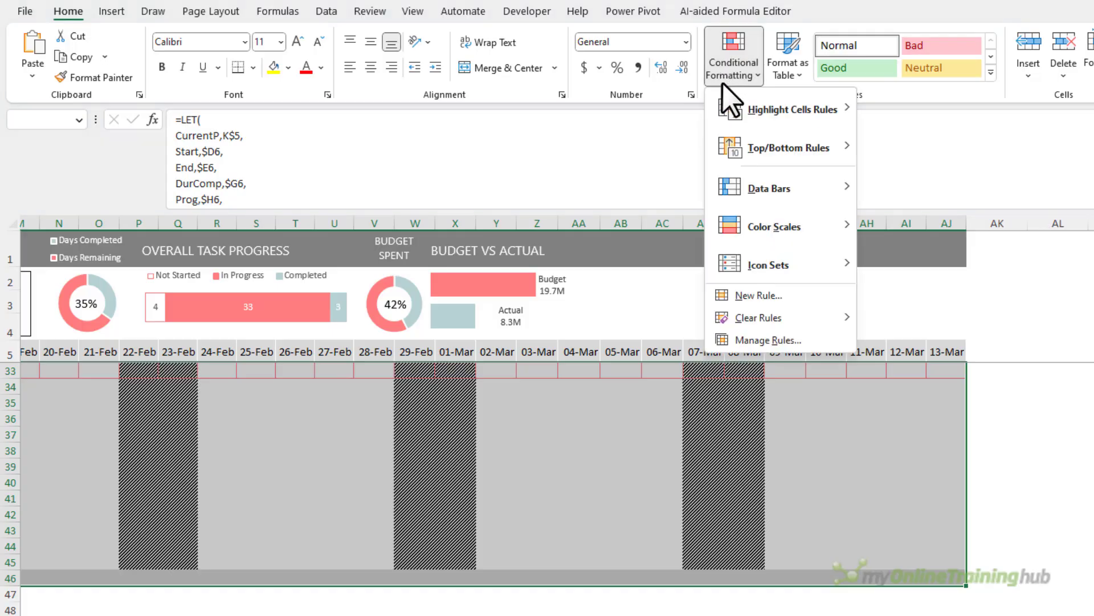
click(784, 297)
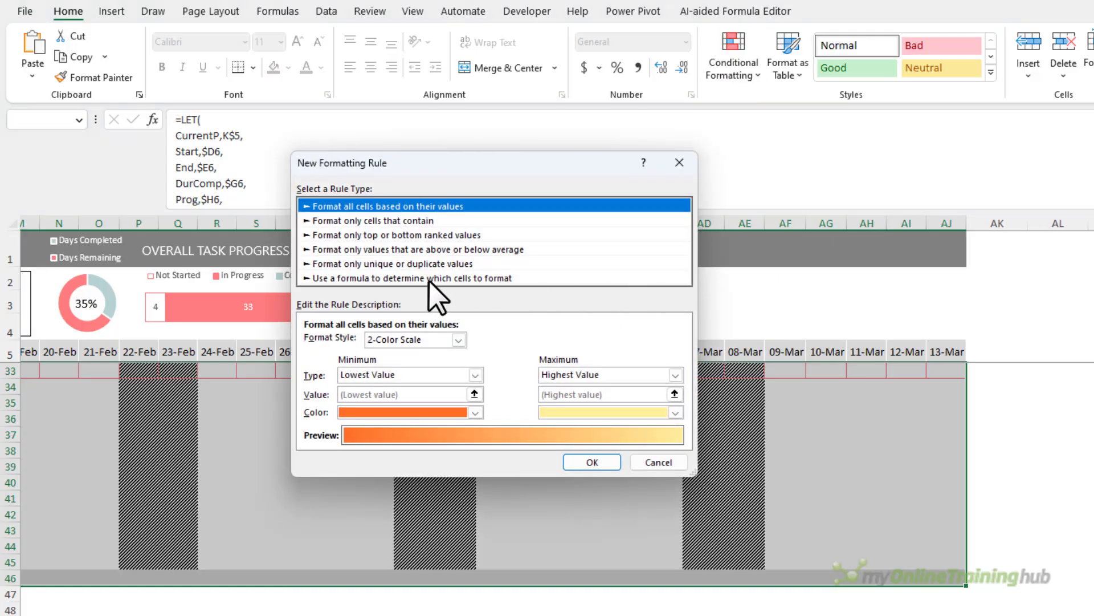
click(384, 278)
click(366, 342)
key(ctrl+v)
click(366, 342)
key(ctrl+v)
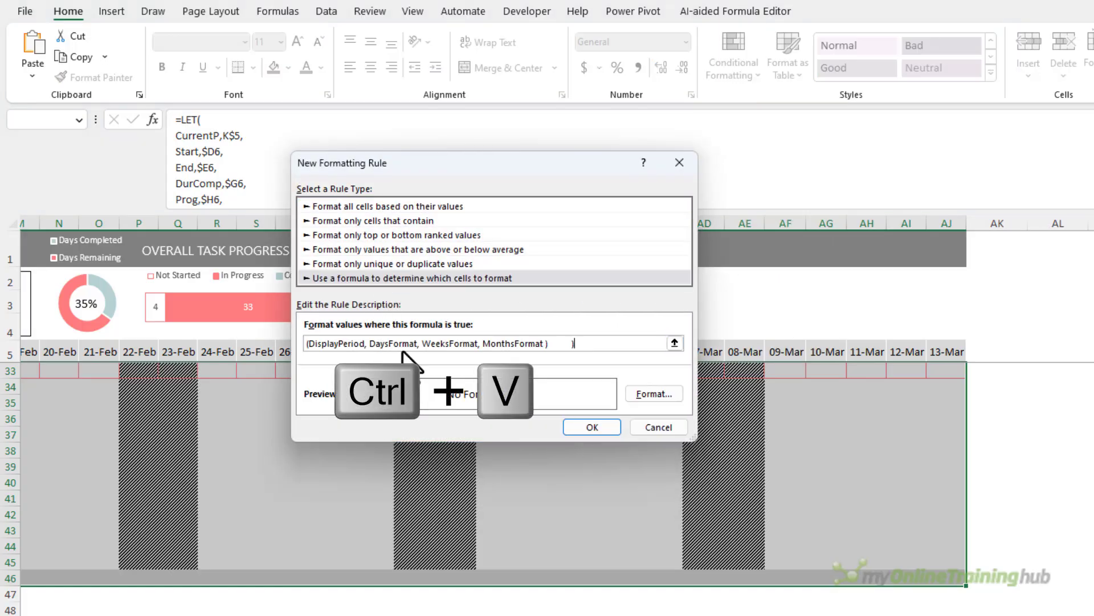
Set the new rule's format to a solid coral pink fill and apply it to the Gantt area.
click(652, 394)
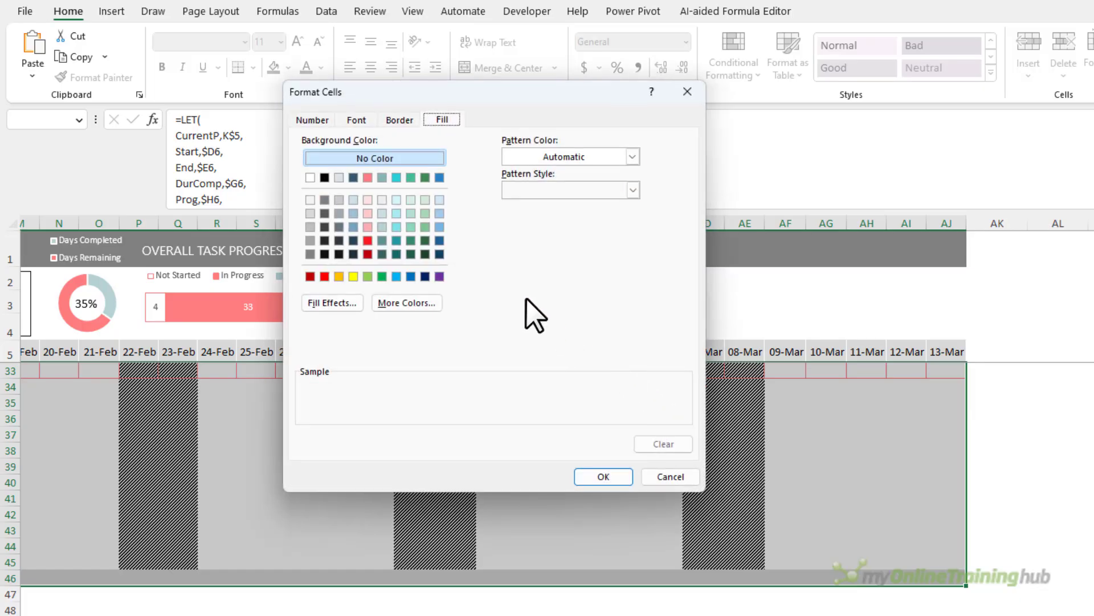
click(367, 177)
click(368, 177)
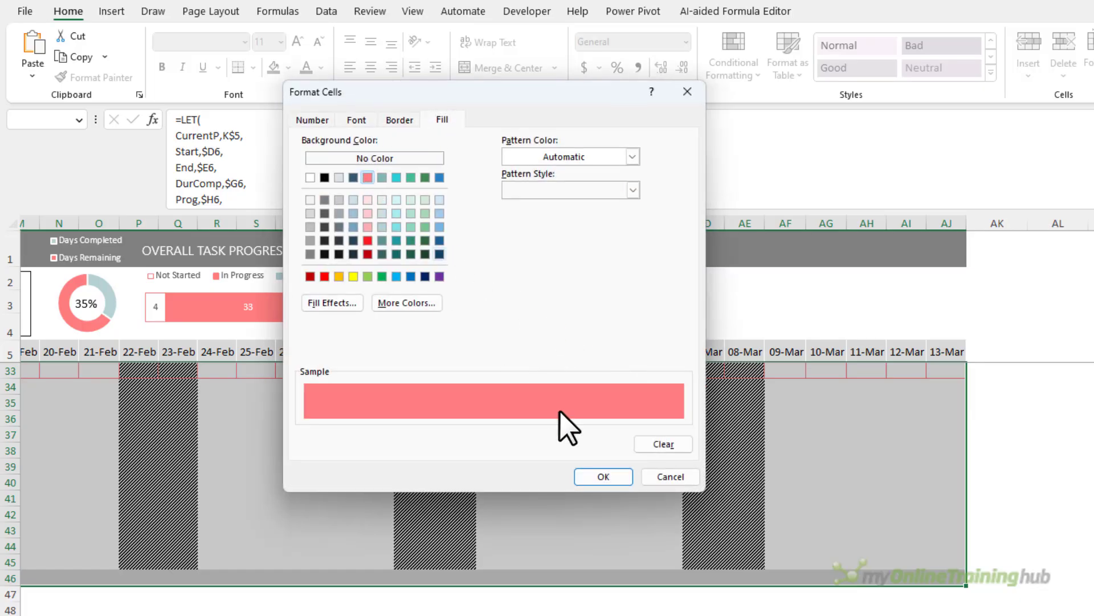
click(614, 477)
click(598, 432)
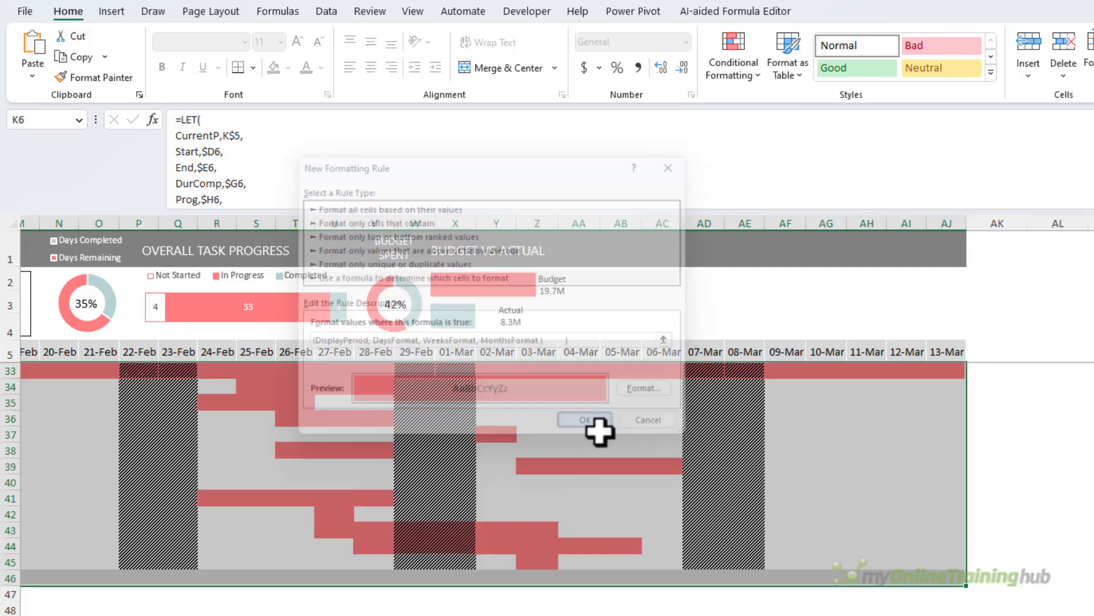
scroll(898, 612, left, 5)
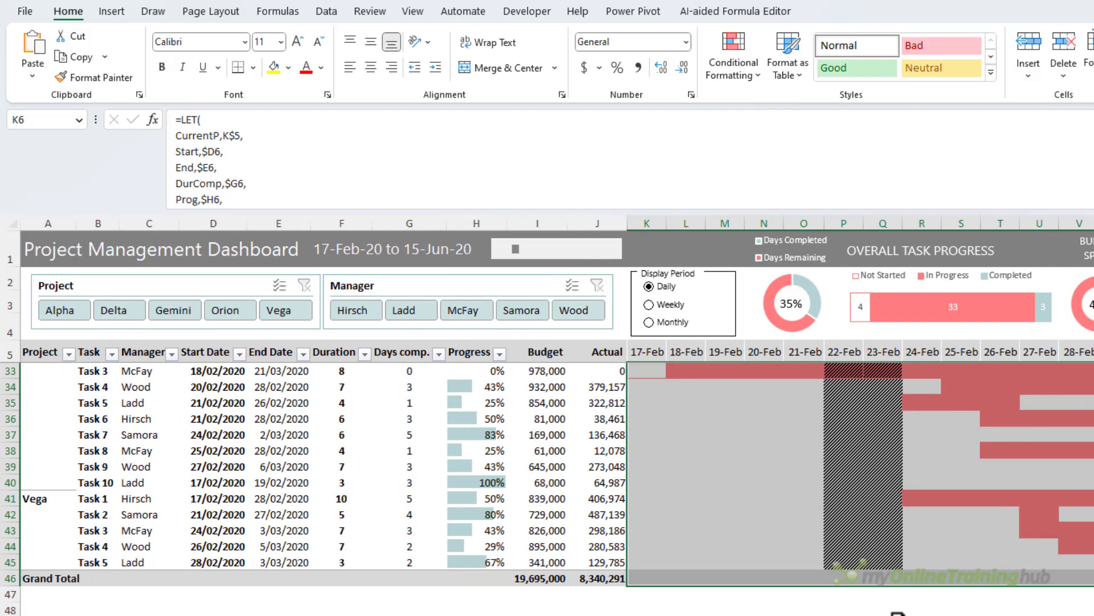
Replace the period tests in K6's LET formula with the completed-work versions, using three Prog>0 AND tests in MonthsFormat's OR, and enter it.
scroll(898, 613, up, 9)
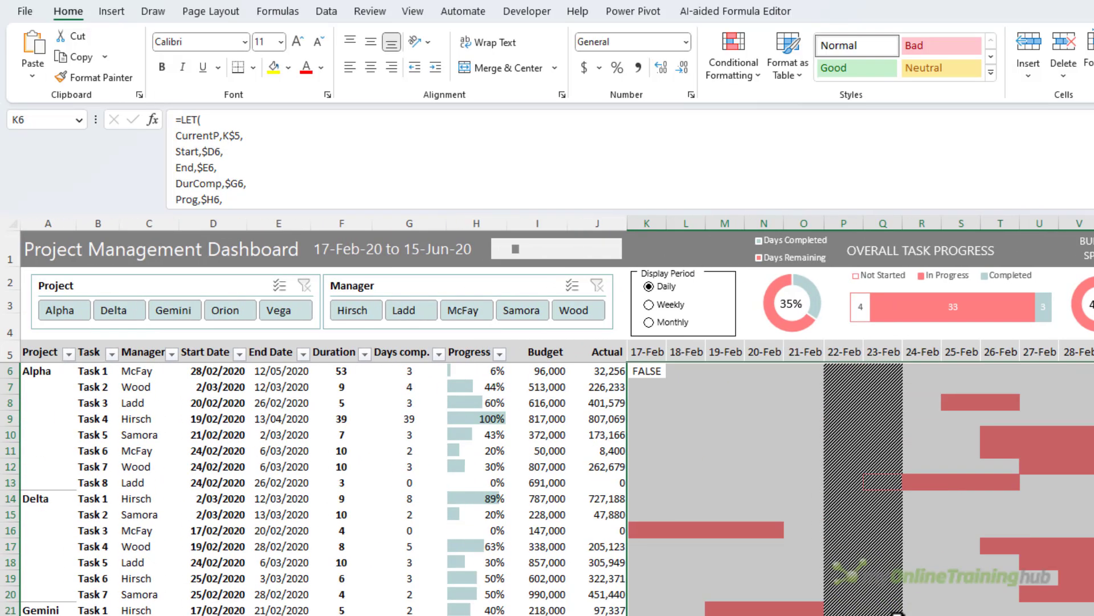
click(649, 369)
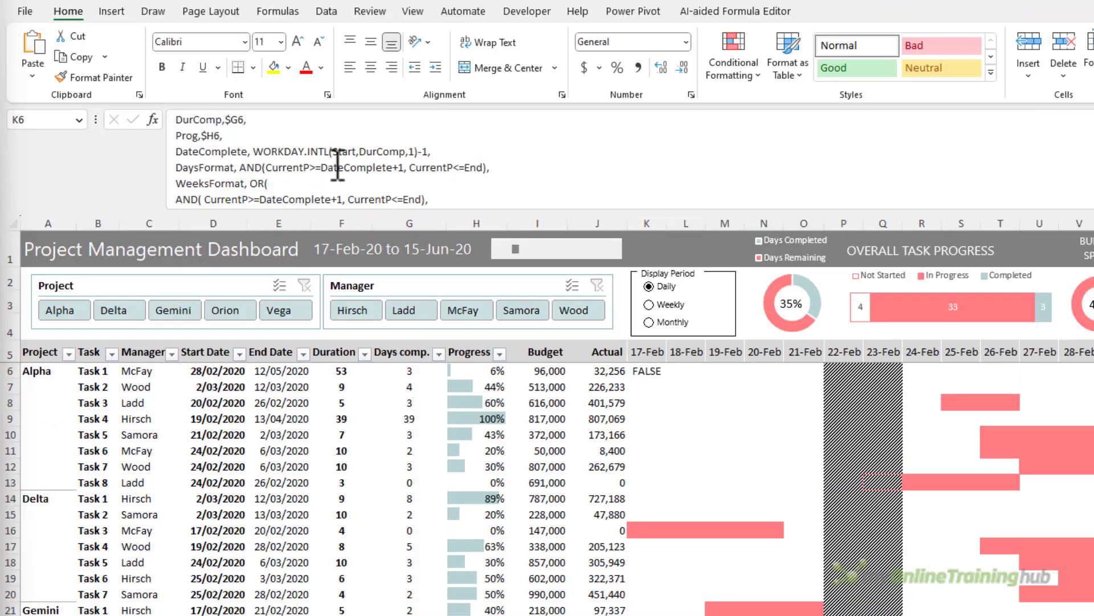
scroll(296, 166, down, 1)
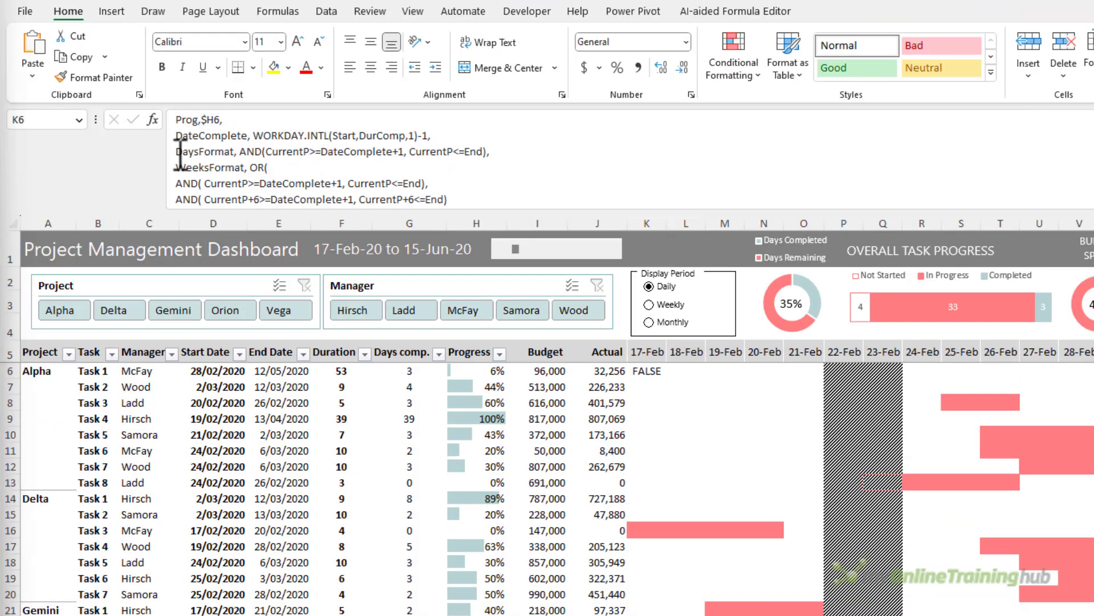
drag(279, 171, 353, 168)
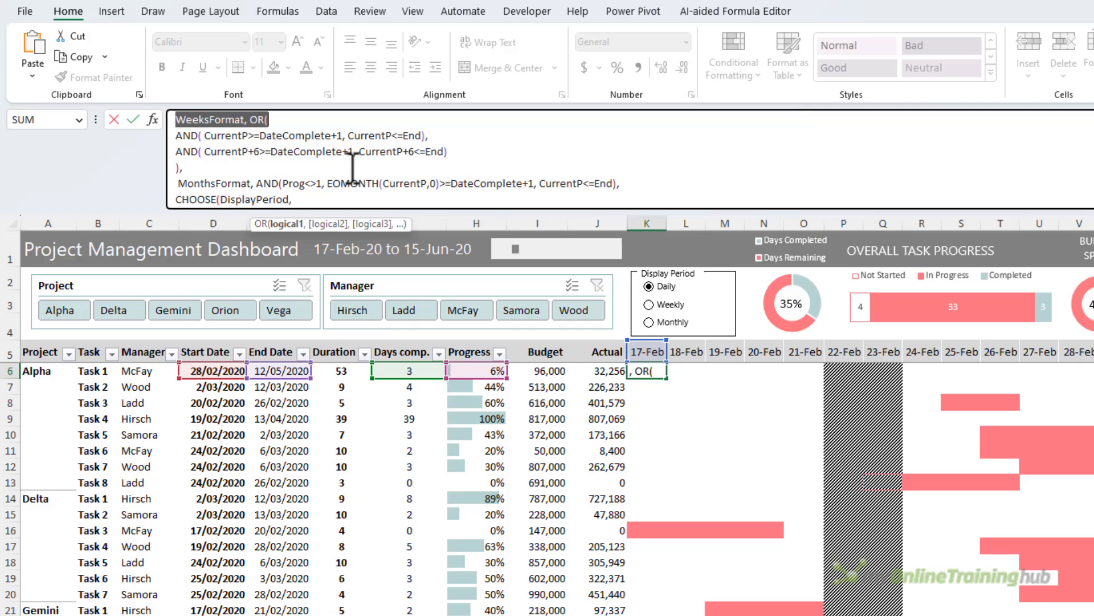
shift+click(630, 186)
key(ctrl+v)
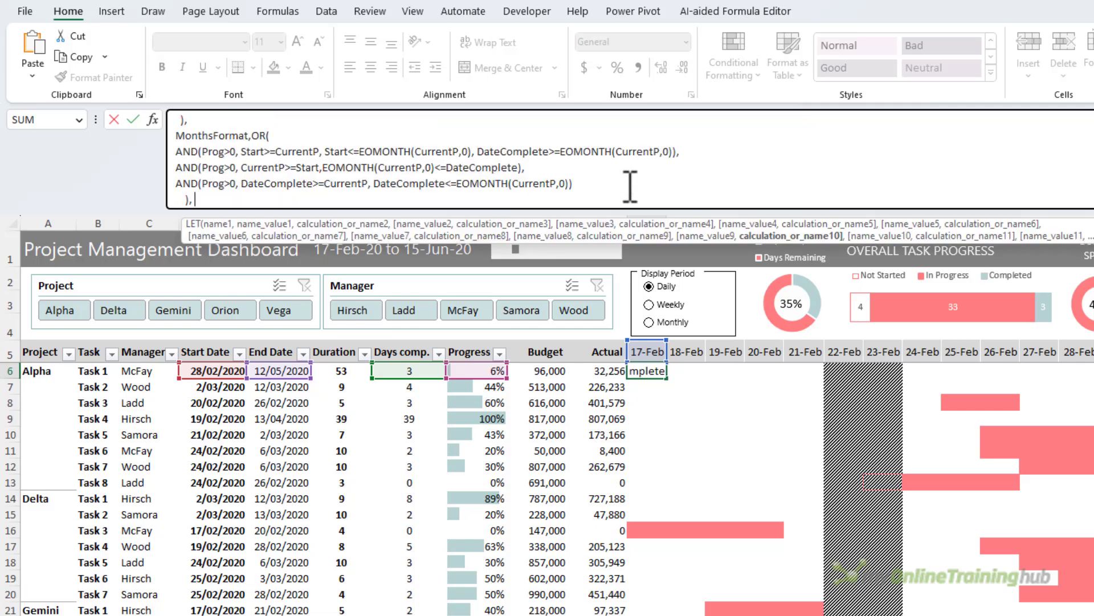
double_click(198, 137)
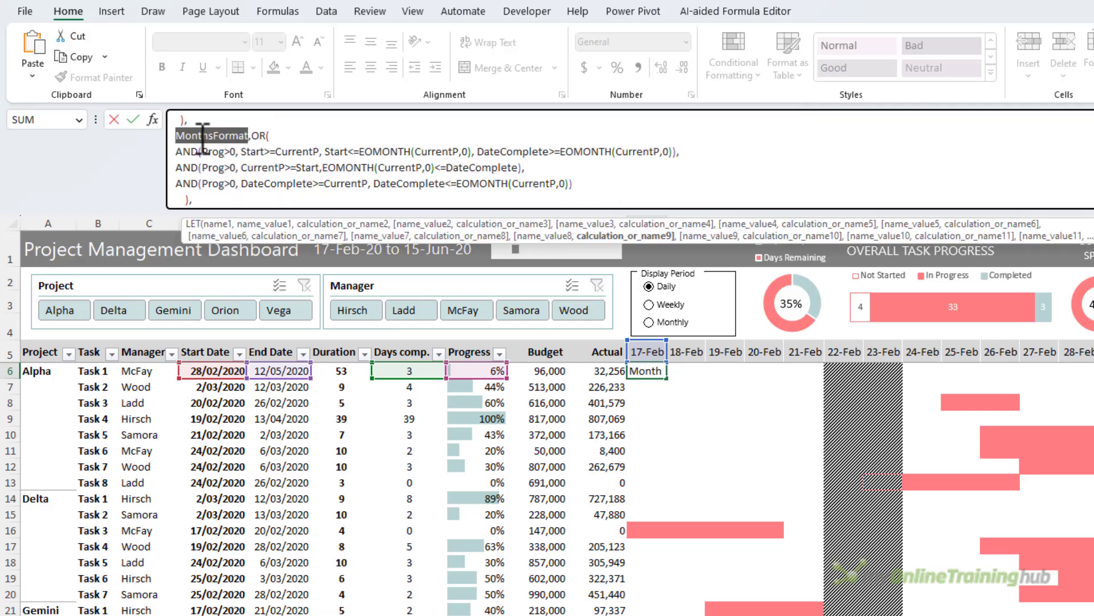
double_click(187, 152)
double_click(186, 167)
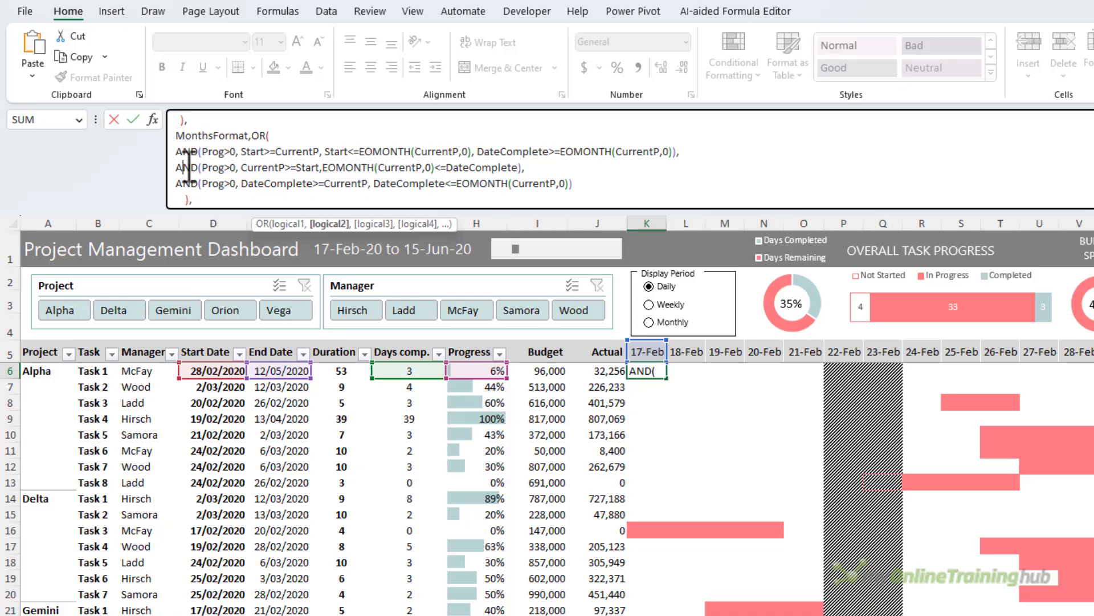
double_click(187, 184)
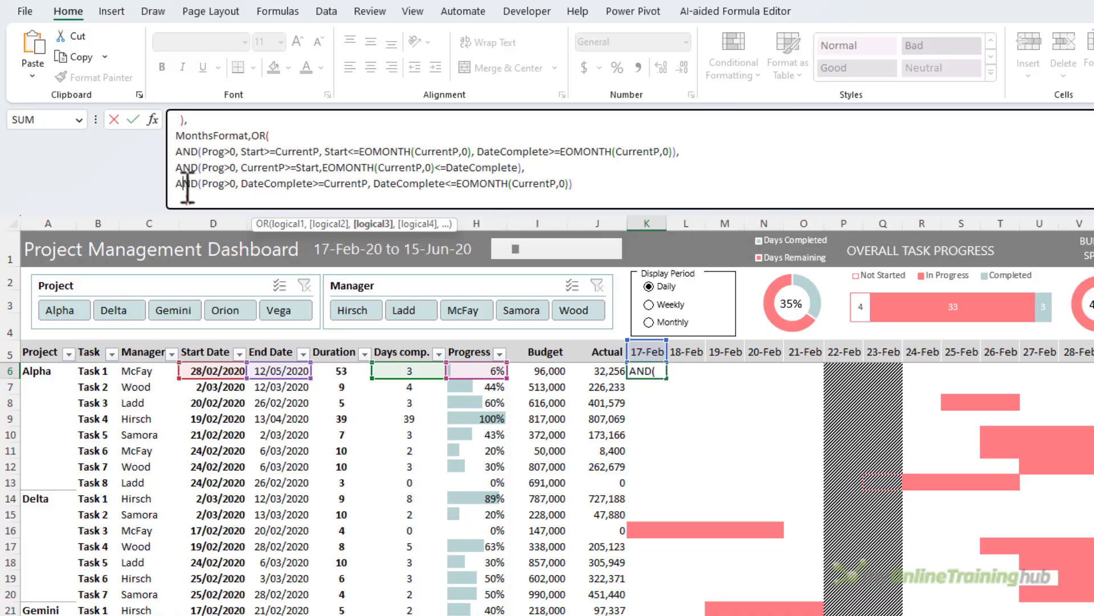
double_click(261, 136)
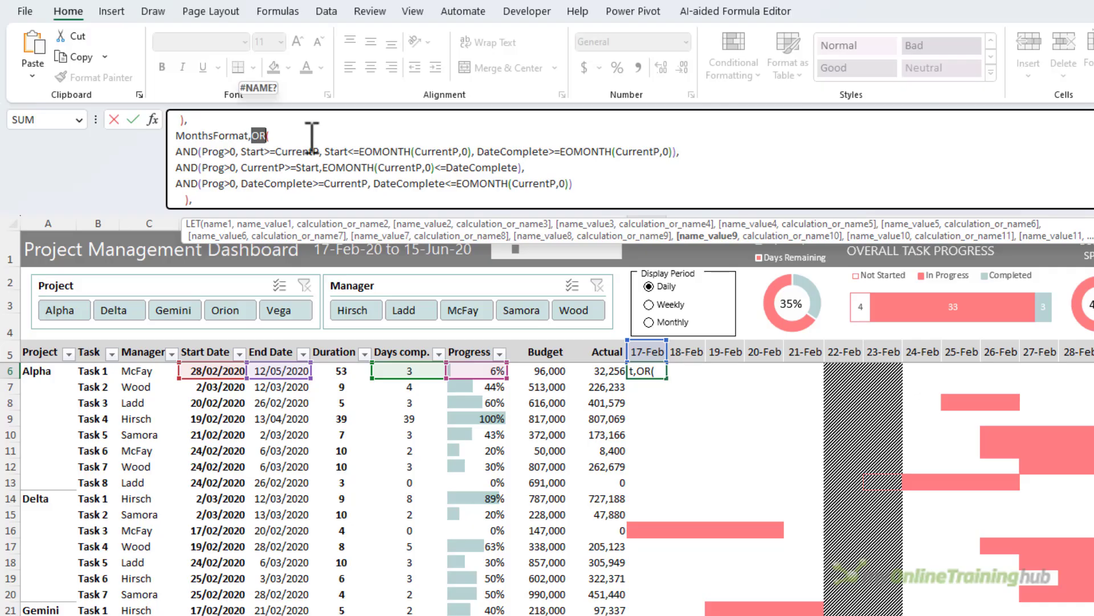
key(Escape)
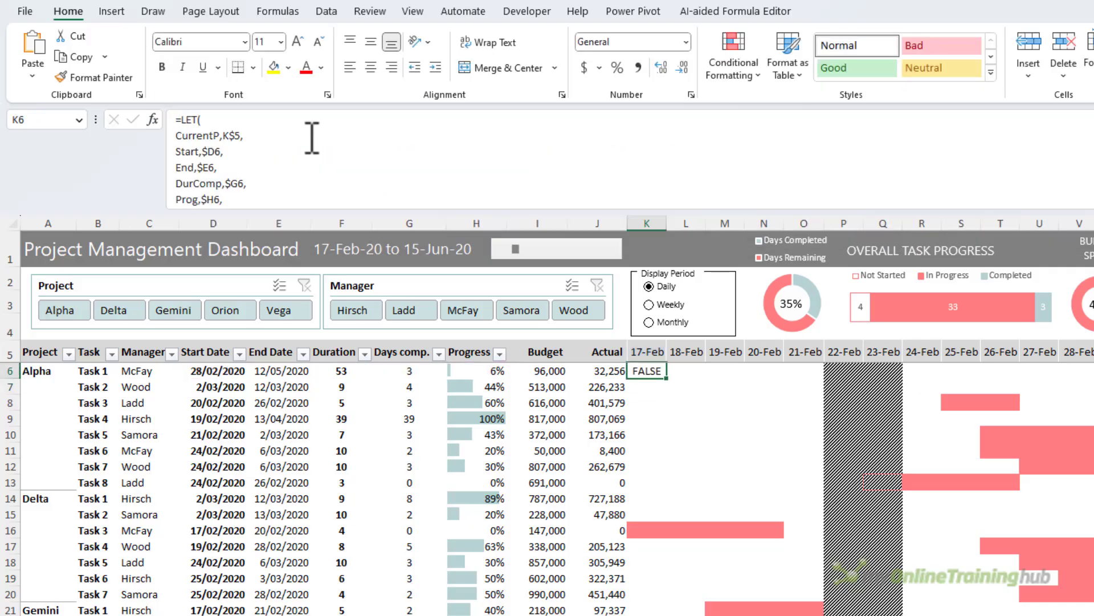
Copy the entire completed-work LET formula from K6 and select the Gantt range K6:AJ46.
click(312, 138)
key(ctrl+shift+End)
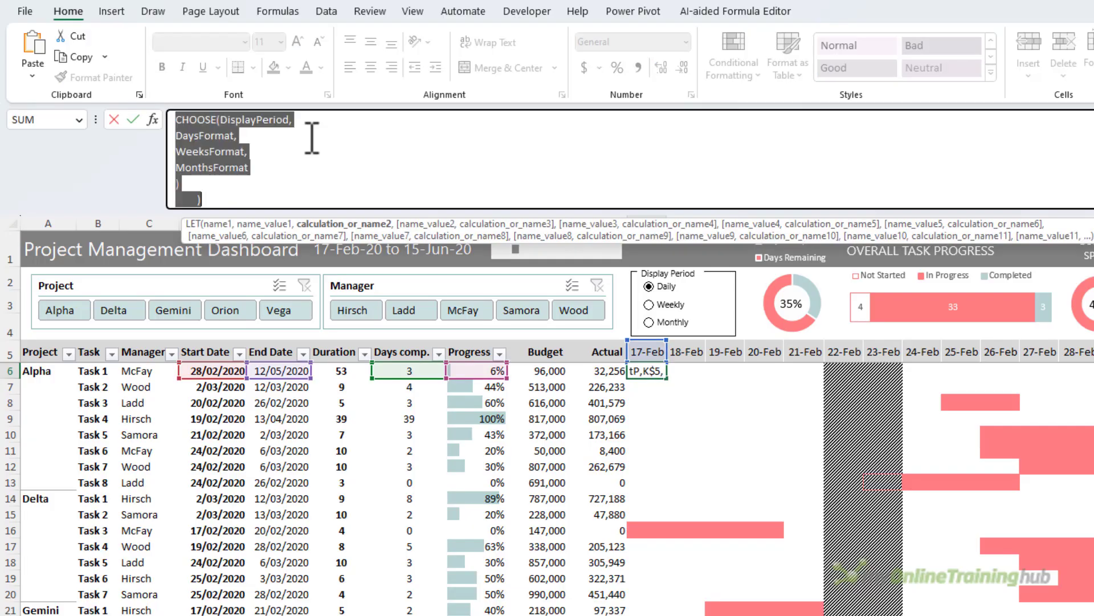
key(Escape)
scroll(654, 420, down, 10)
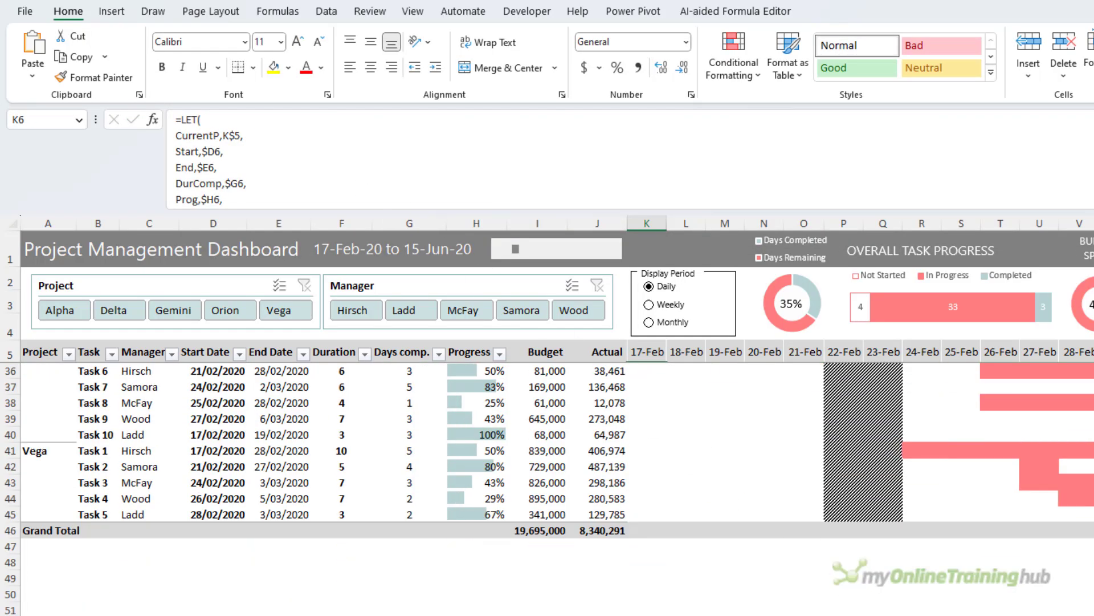
scroll(570, 439, right, 5)
shift+click(1054, 529)
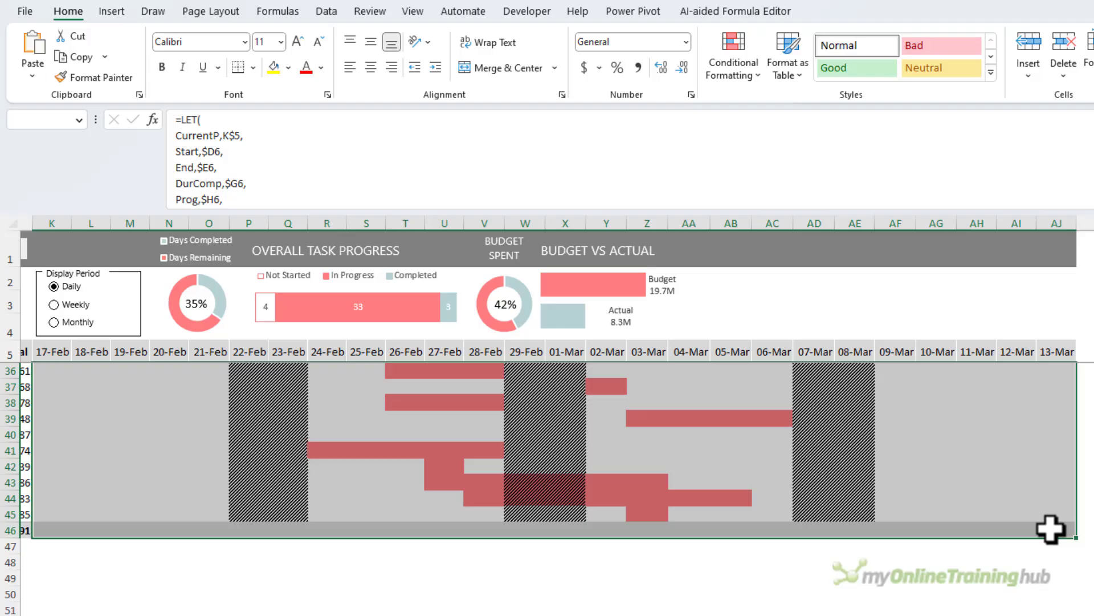
Create a formula-based conditional formatting rule for K6:AJ46 with the completed-work LET formula pasted as its condition.
click(728, 68)
click(758, 296)
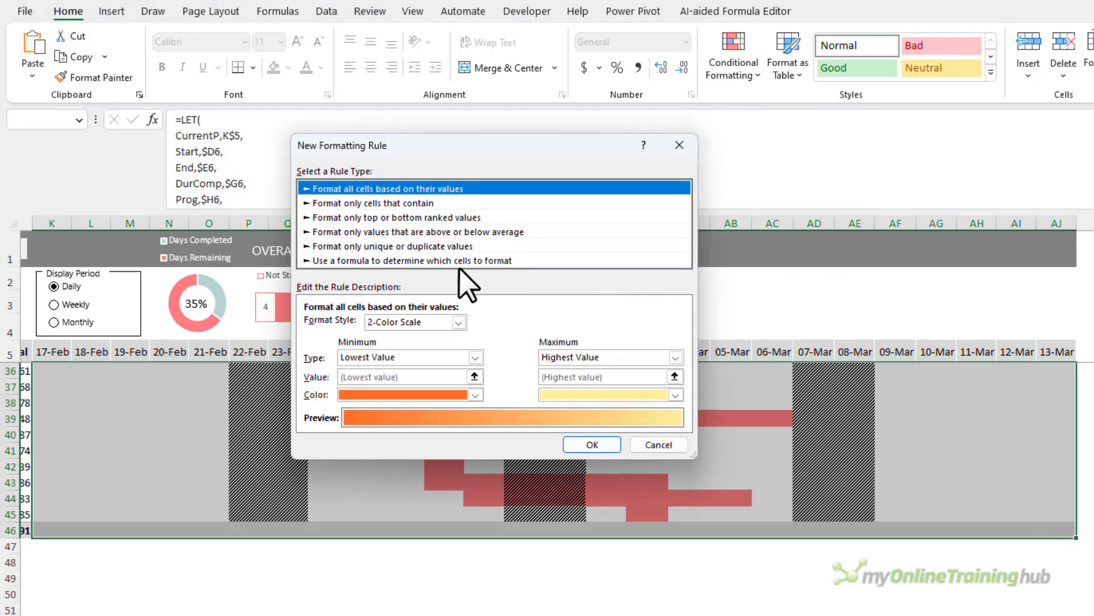
click(351, 260)
click(390, 326)
key(ctrl+v)
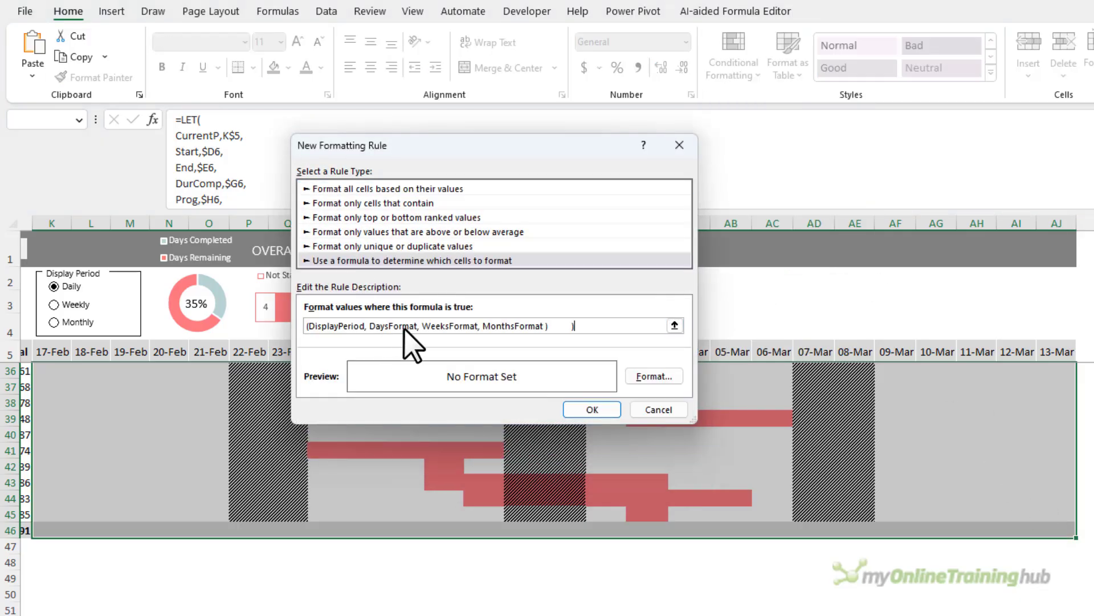
Give the completed-work rule a light teal fill and apply it to the Gantt area.
click(638, 374)
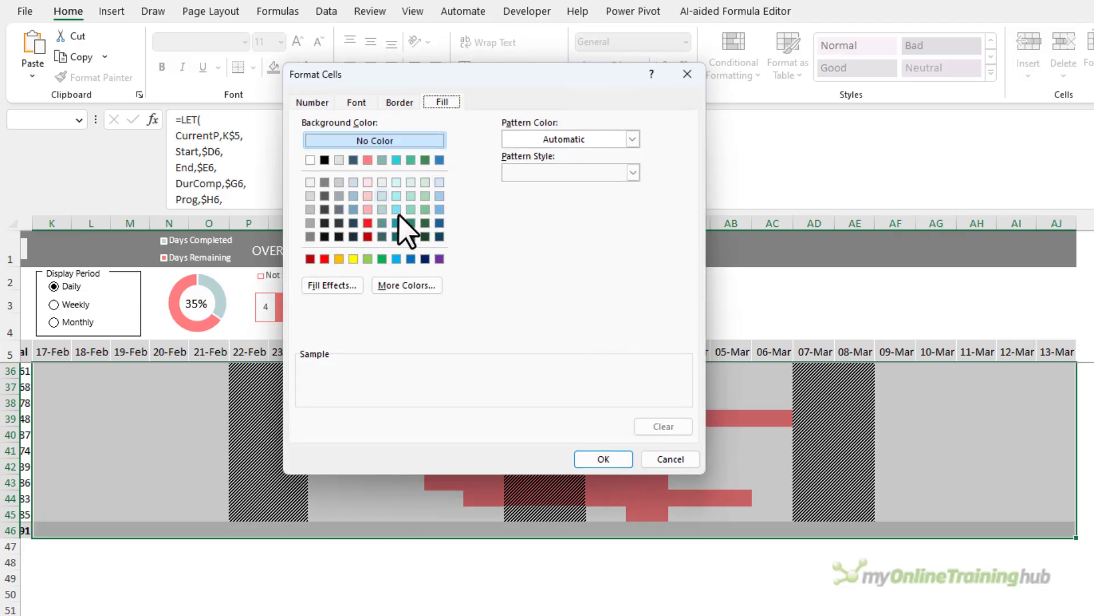
click(382, 209)
click(586, 457)
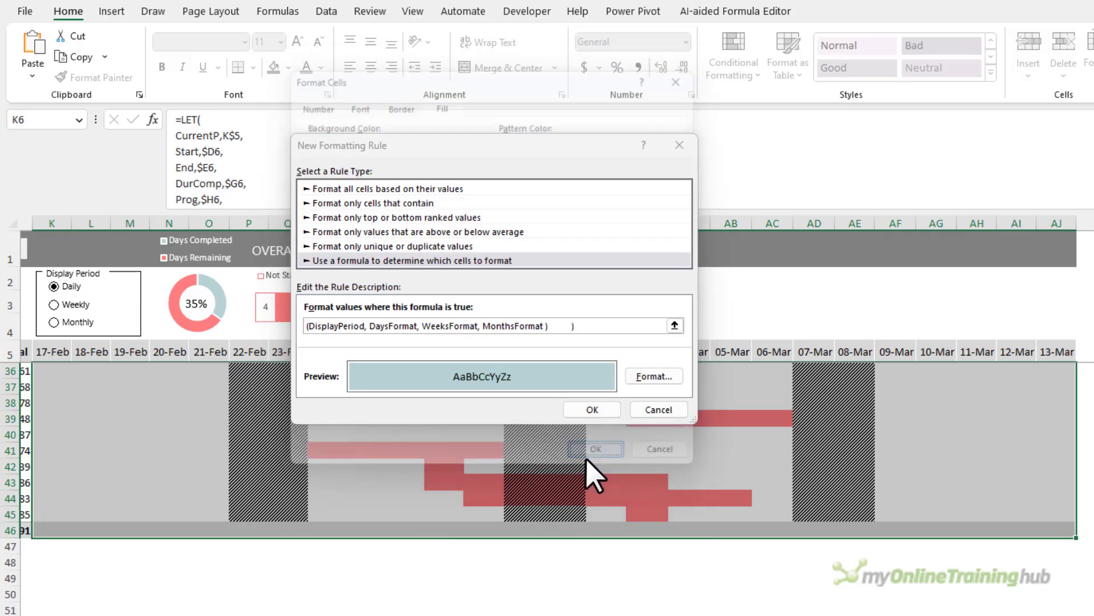
click(593, 411)
Open the list of conditional formatting rules for the Gantt range and move the teal completed-work rule below the outlined not-started rule.
scroll(808, 547, up, 7)
scroll(808, 547, left, 5)
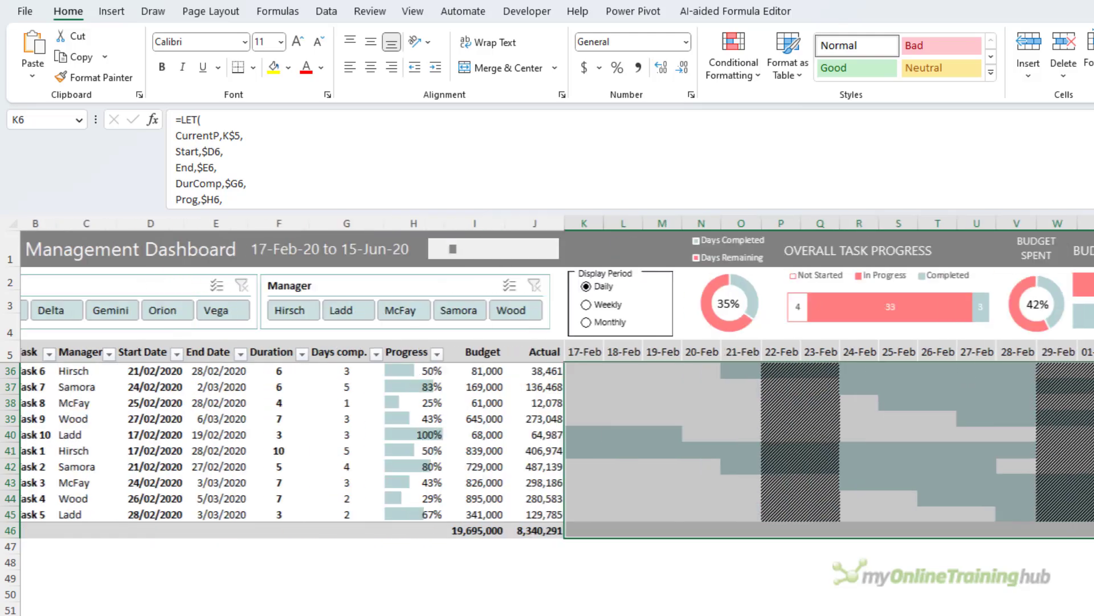
scroll(808, 547, up, 3)
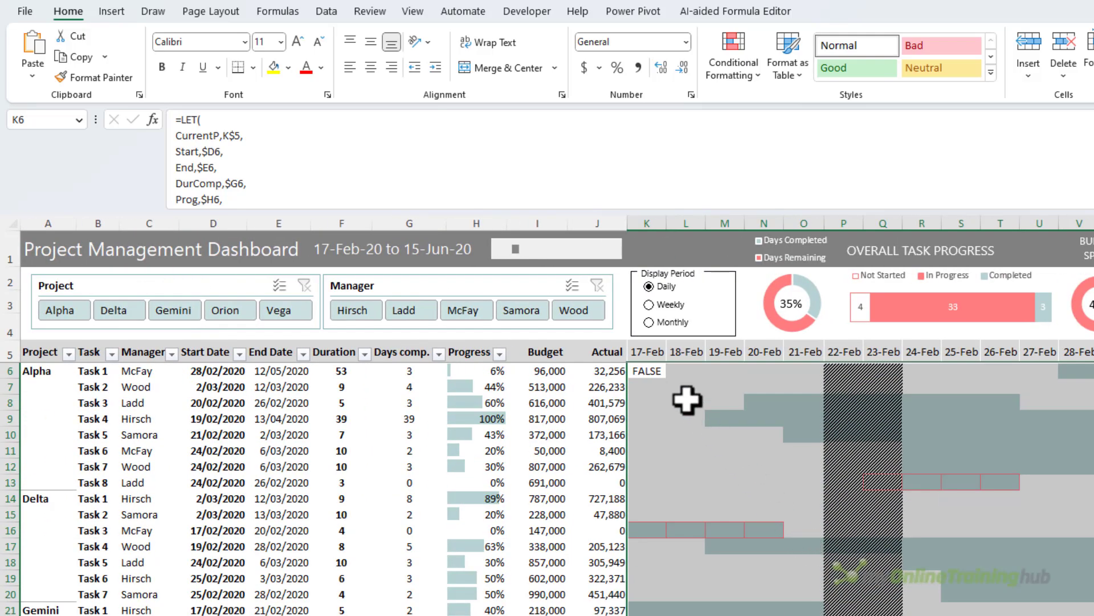
click(736, 72)
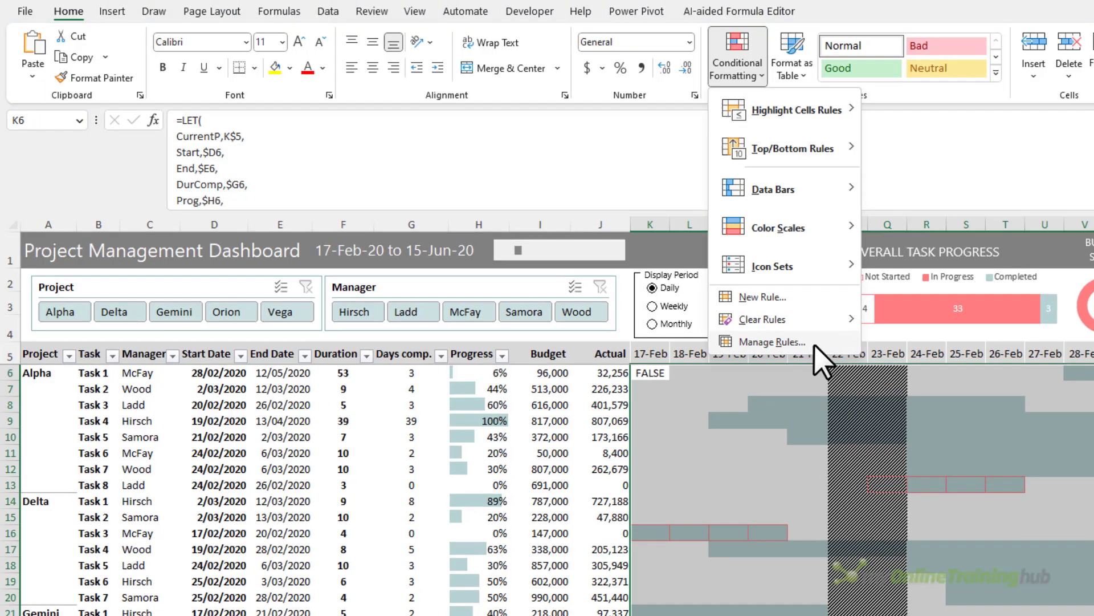
click(798, 341)
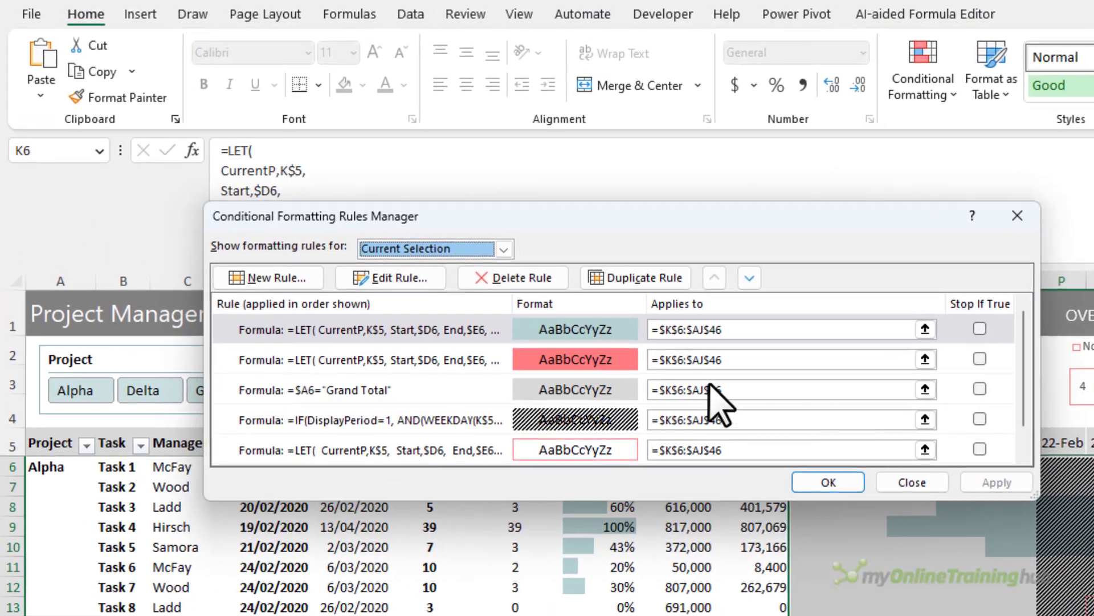
click(400, 335)
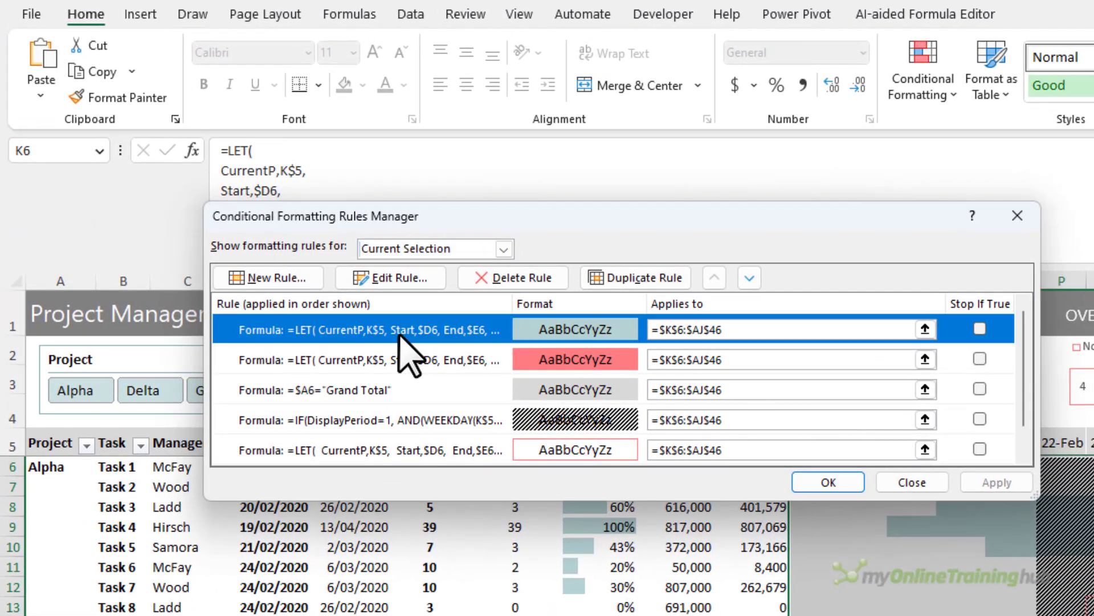
click(749, 277)
click(749, 277)
click(749, 277)
click(748, 277)
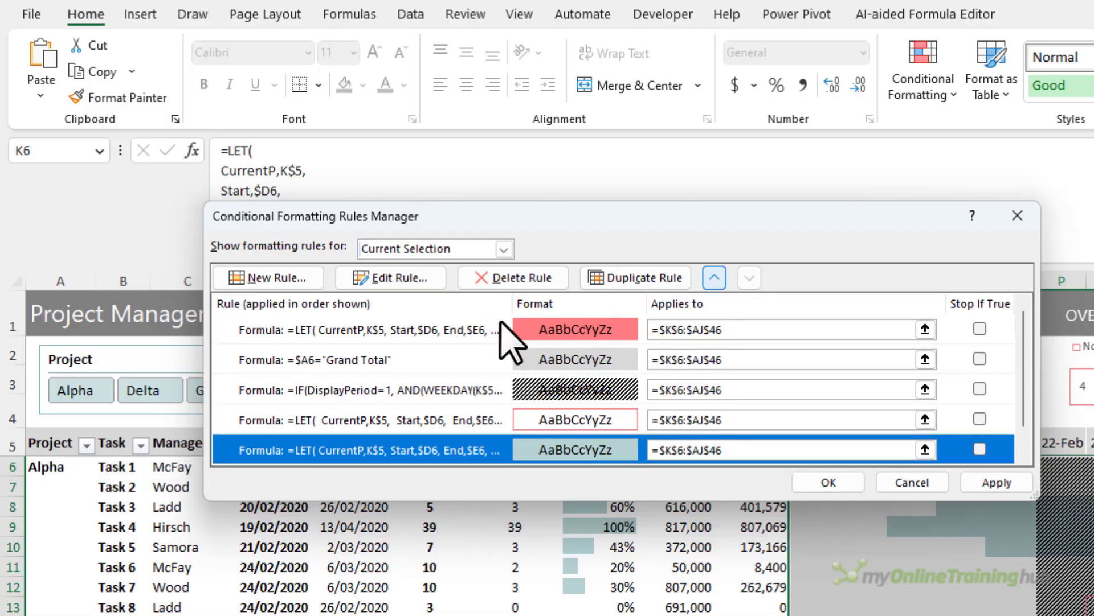
Move the coral in-progress rule down the rule order so it sits directly above the teal completed-work rule.
click(470, 328)
click(749, 277)
click(749, 277)
click(749, 277)
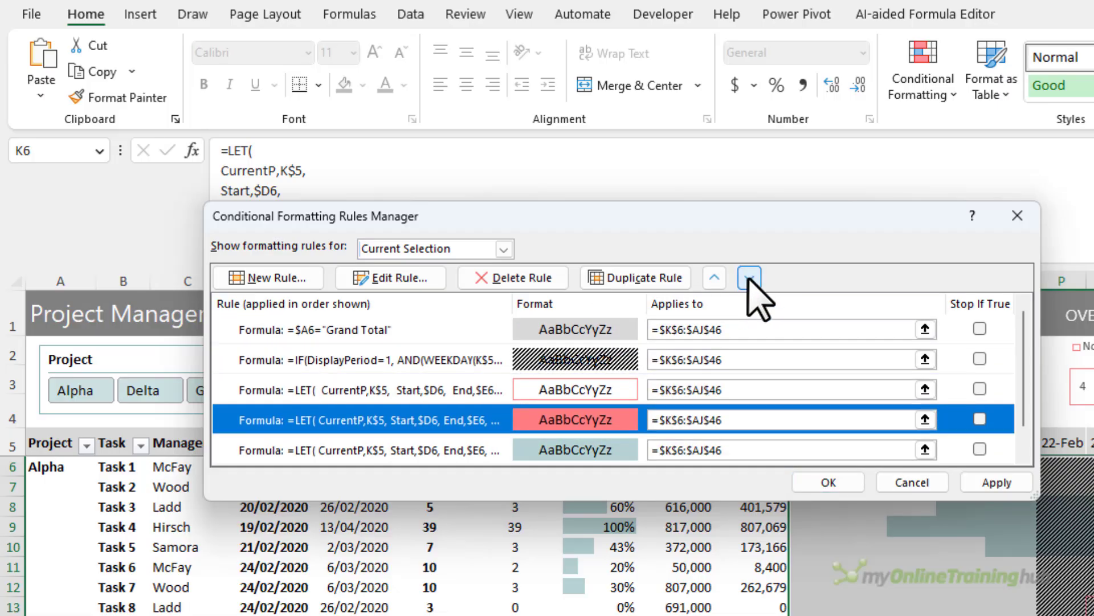
Turn on Stop If True for the hatched weekend rule and the outlined not-started rule, and apply the changes.
click(411, 390)
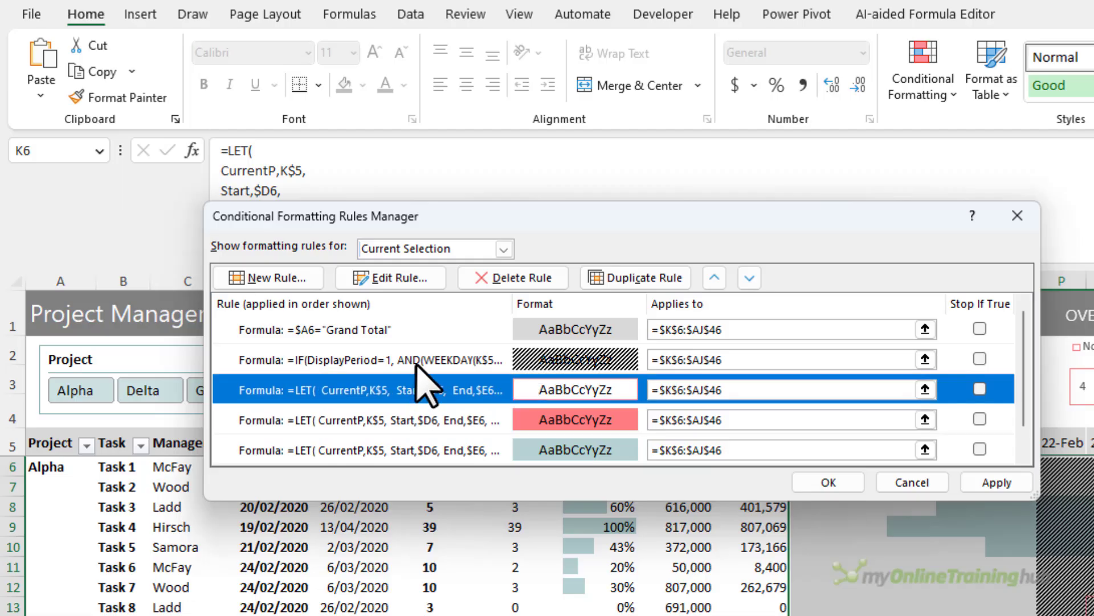
click(415, 359)
click(387, 333)
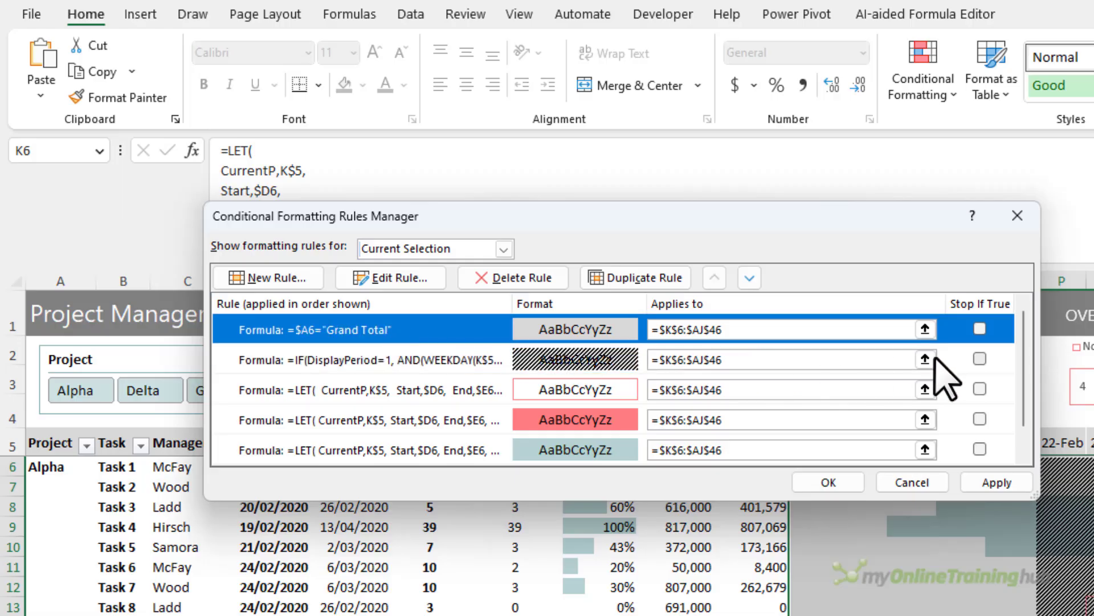
click(979, 359)
click(980, 391)
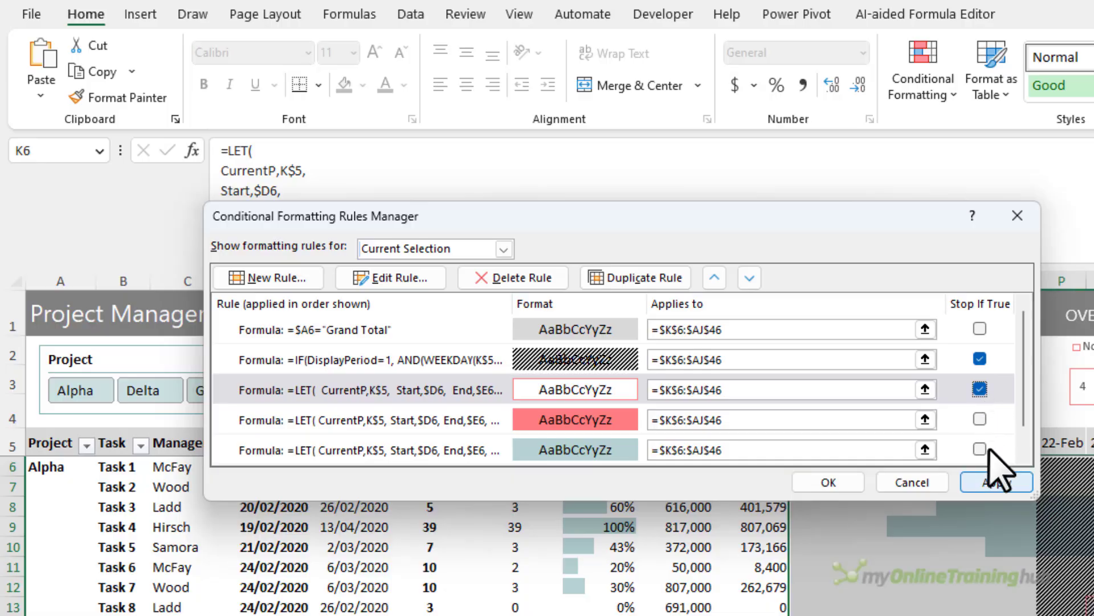
click(996, 482)
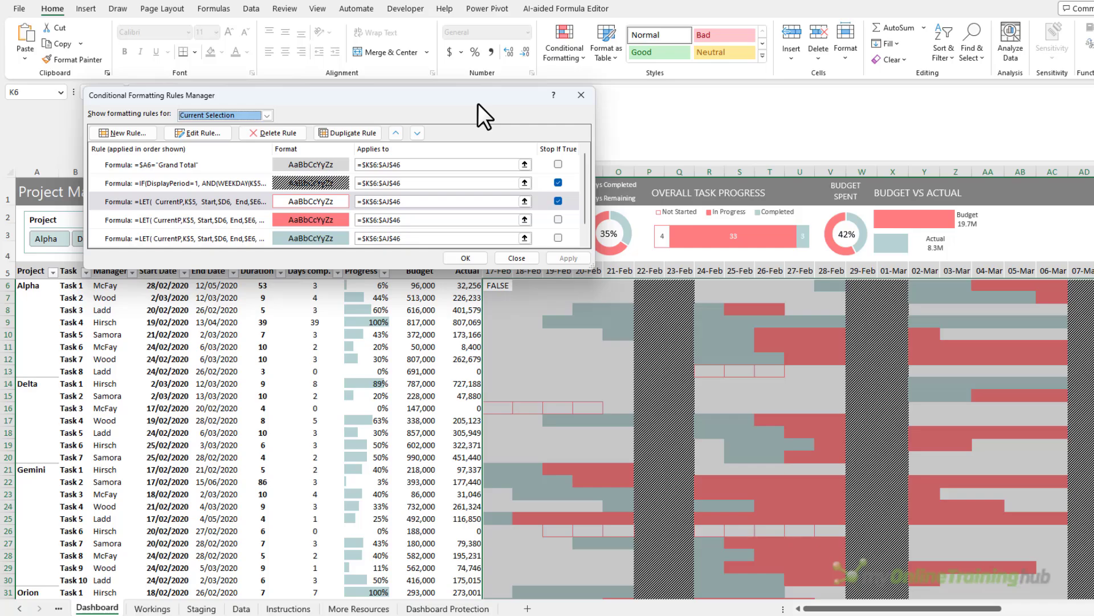
Add white top and bottom borders to the coral in-progress rule's format and apply the change.
double_click(227, 221)
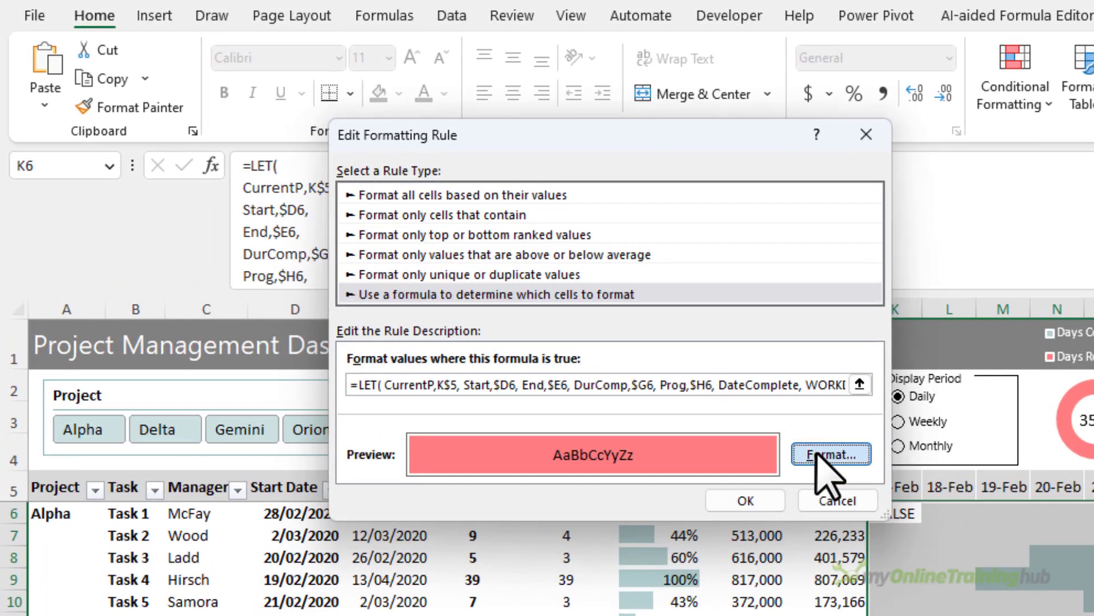
click(821, 455)
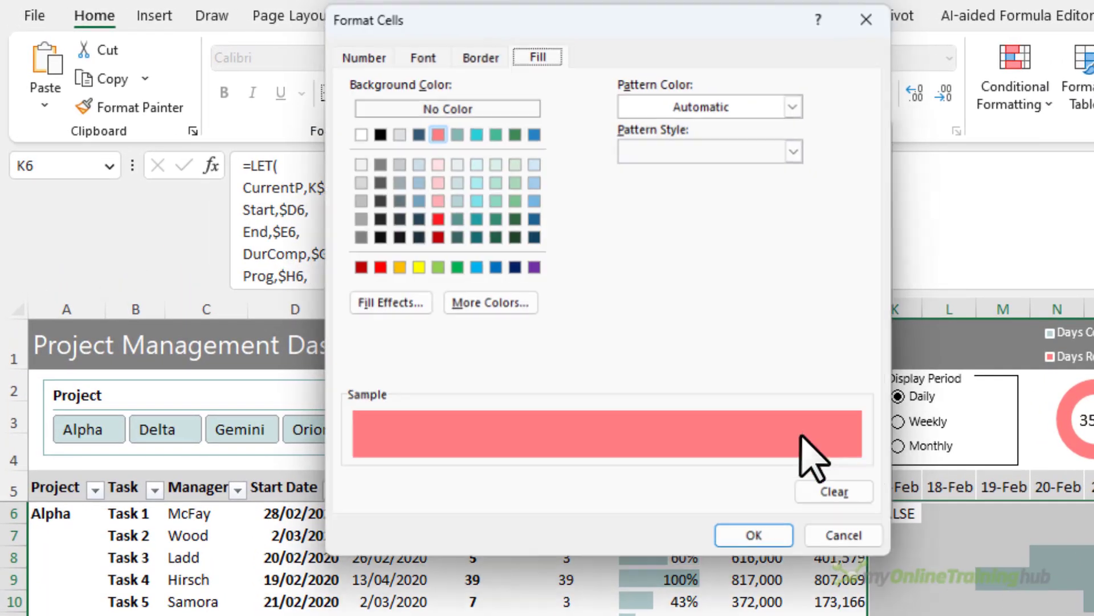
click(477, 52)
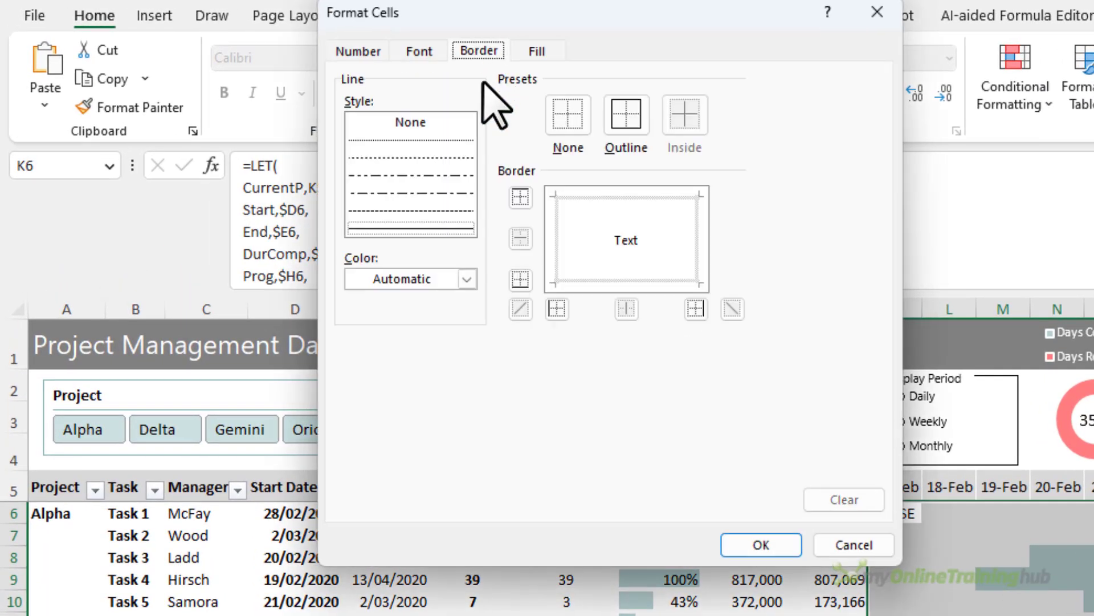
click(464, 279)
click(360, 368)
click(601, 195)
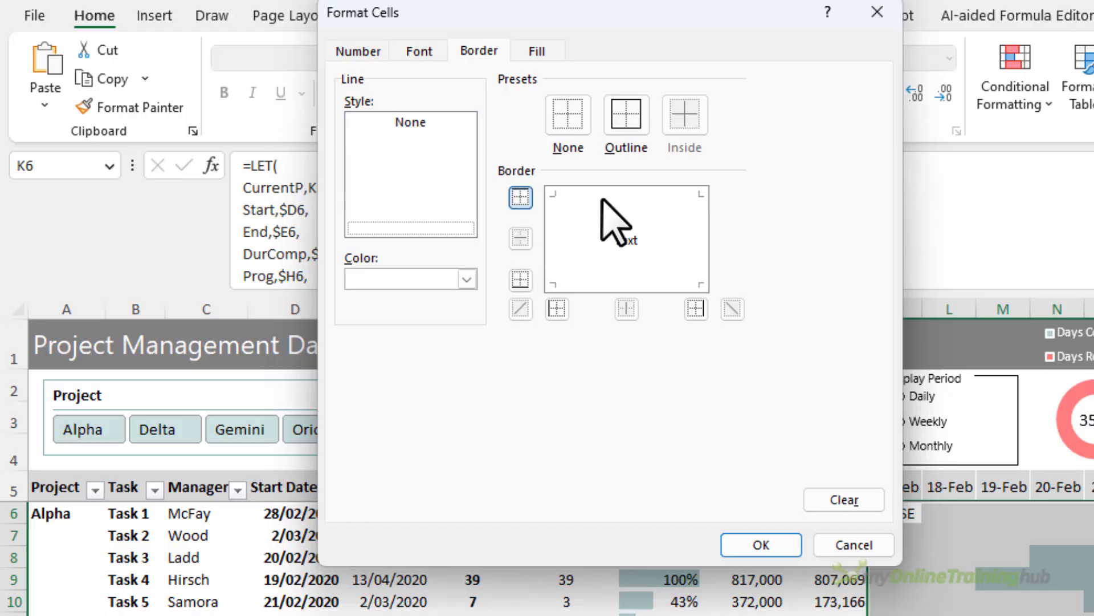
click(589, 289)
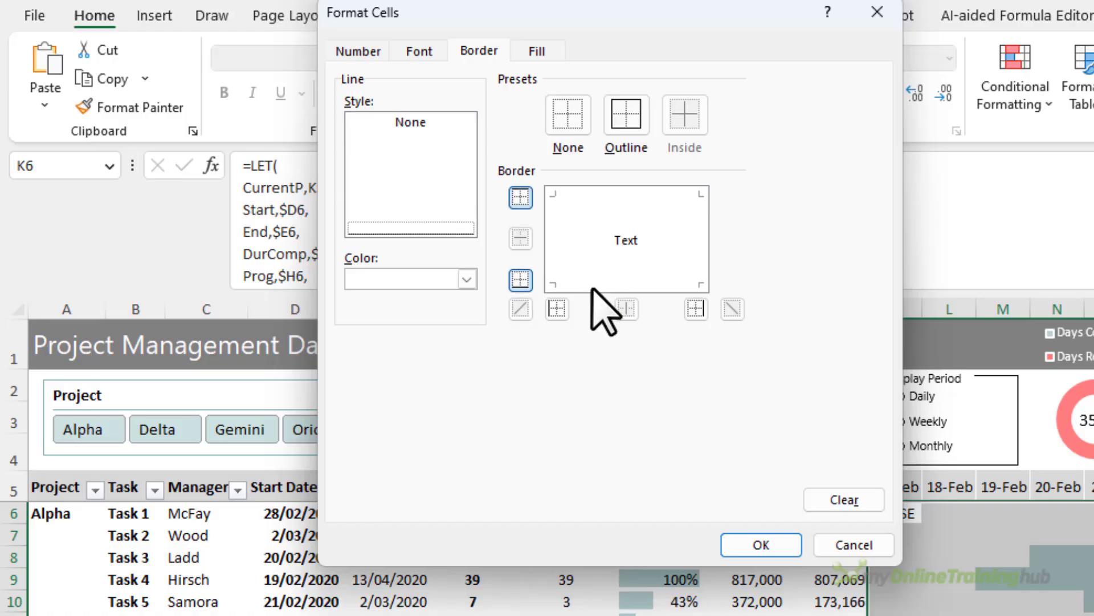
click(744, 548)
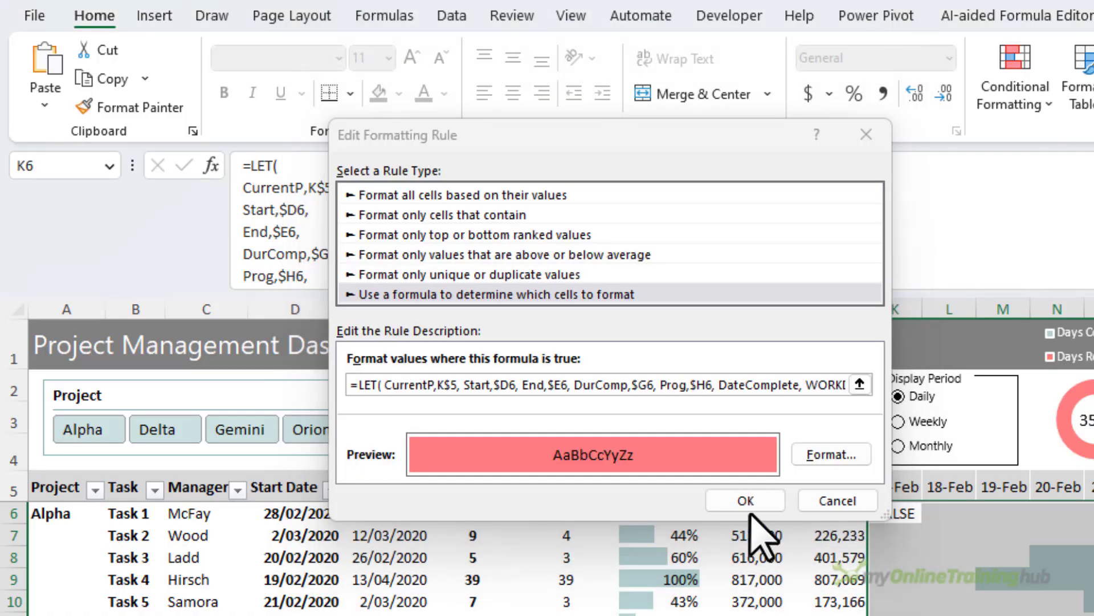
click(751, 501)
click(1022, 464)
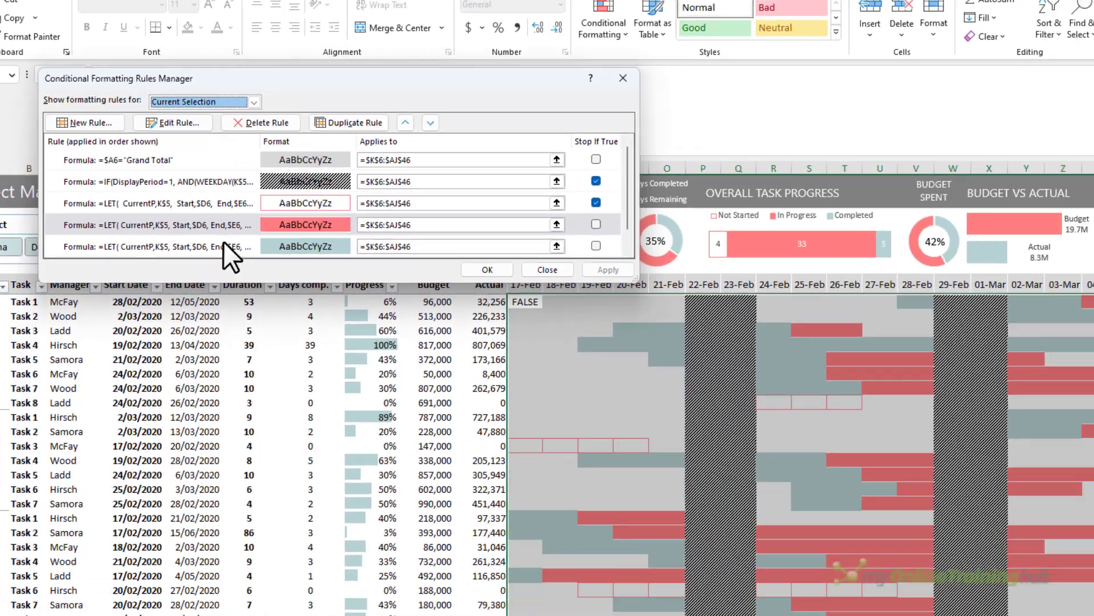
Add white top and bottom borders to the teal completed-work rule's format, then apply the rules and close the rule list.
double_click(481, 429)
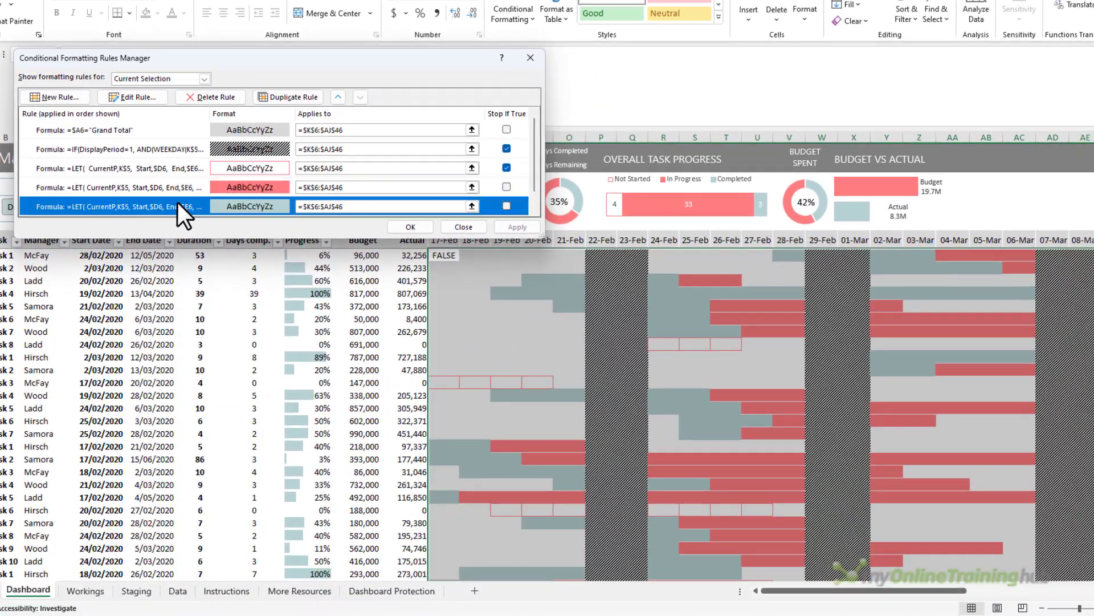
click(398, 220)
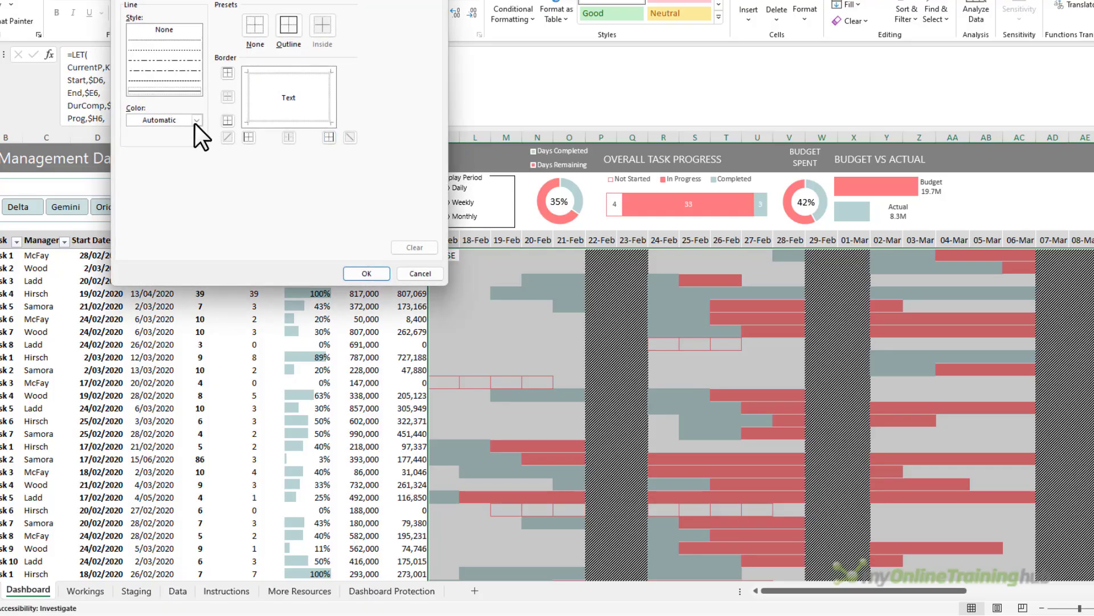
click(195, 121)
click(134, 171)
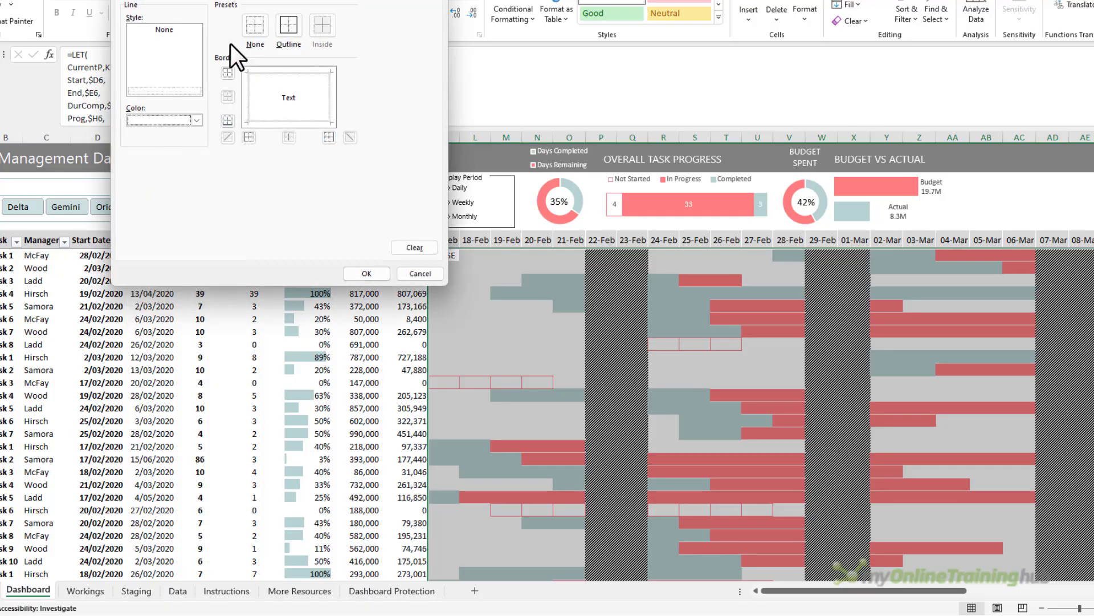
click(246, 22)
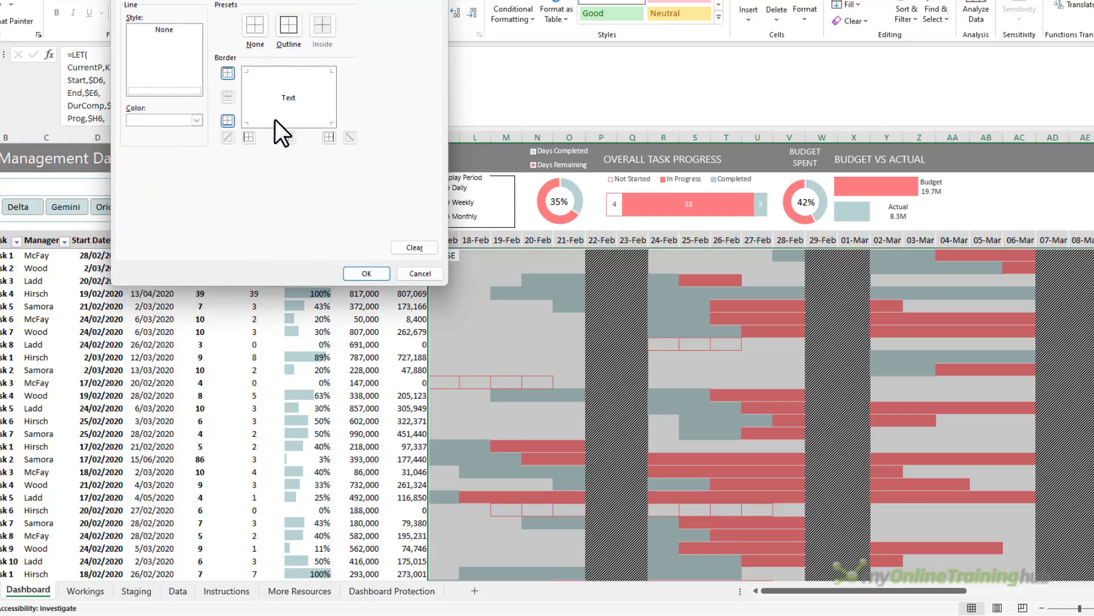
click(354, 278)
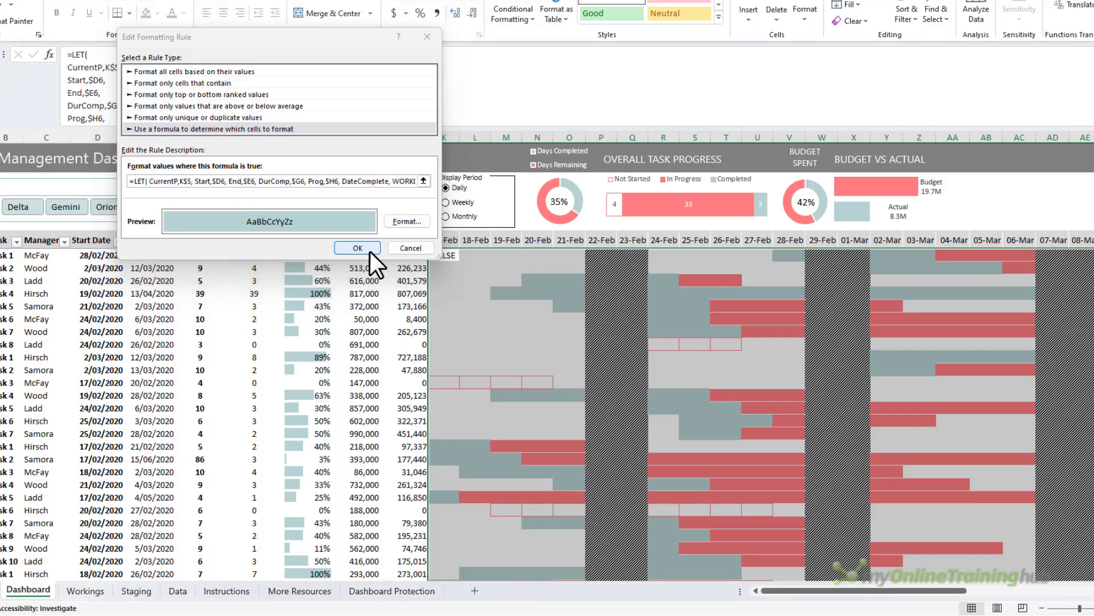
click(371, 252)
click(423, 174)
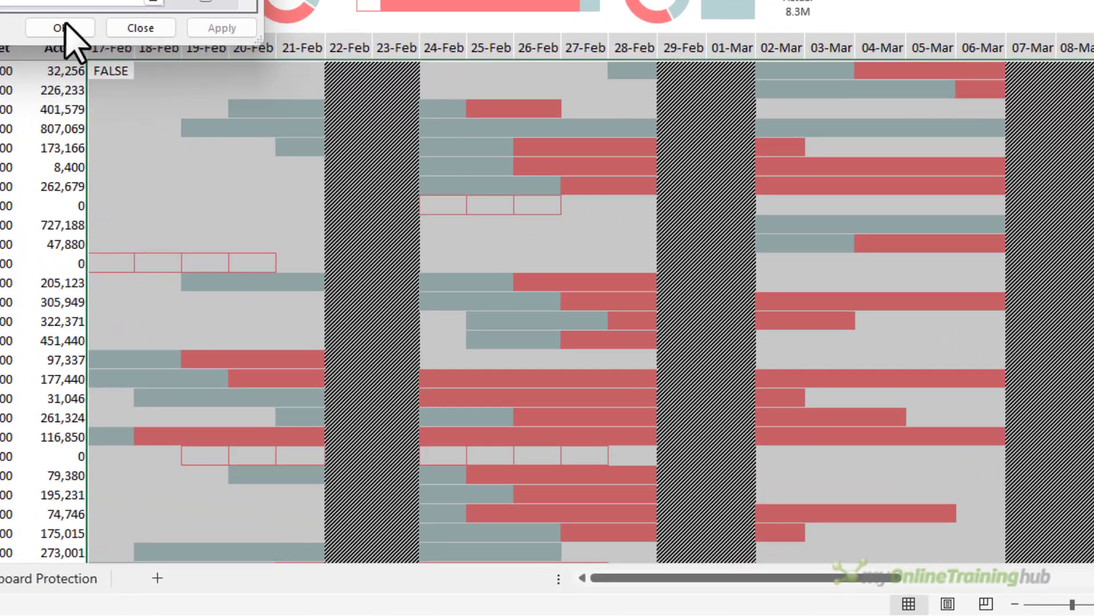
click(316, 173)
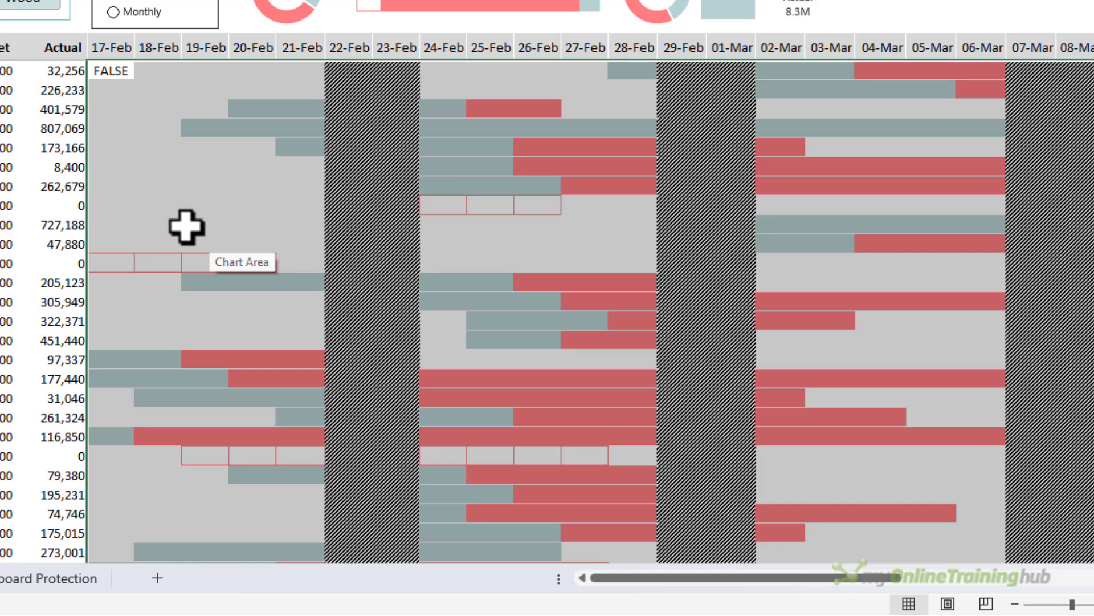
Clear the test formula from the first Gantt cell, K6, and switch the display period to Weekly and then to Monthly.
click(114, 74)
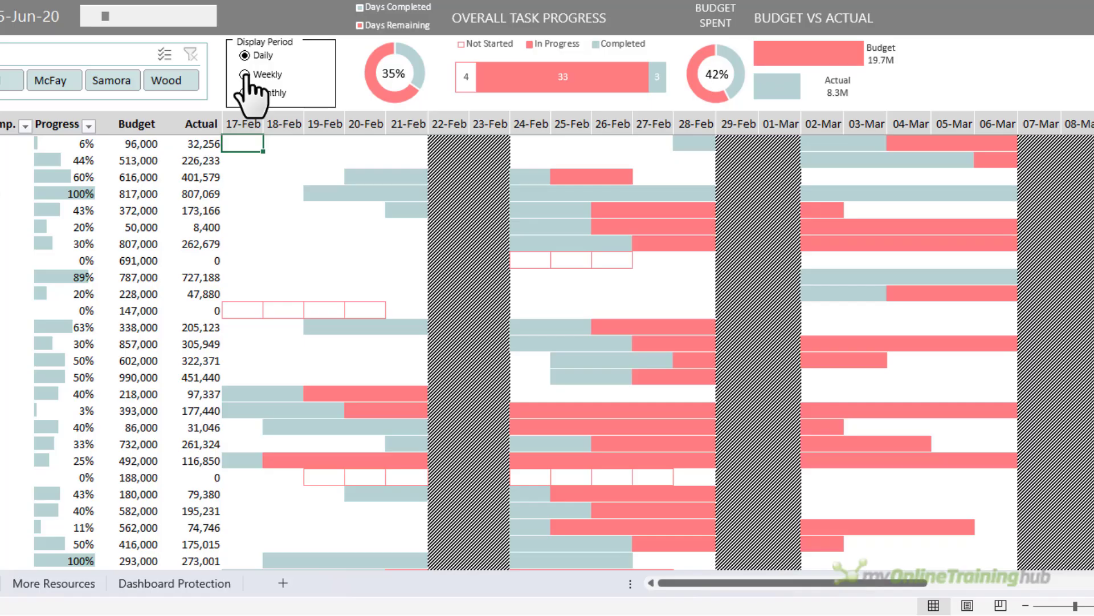
click(245, 74)
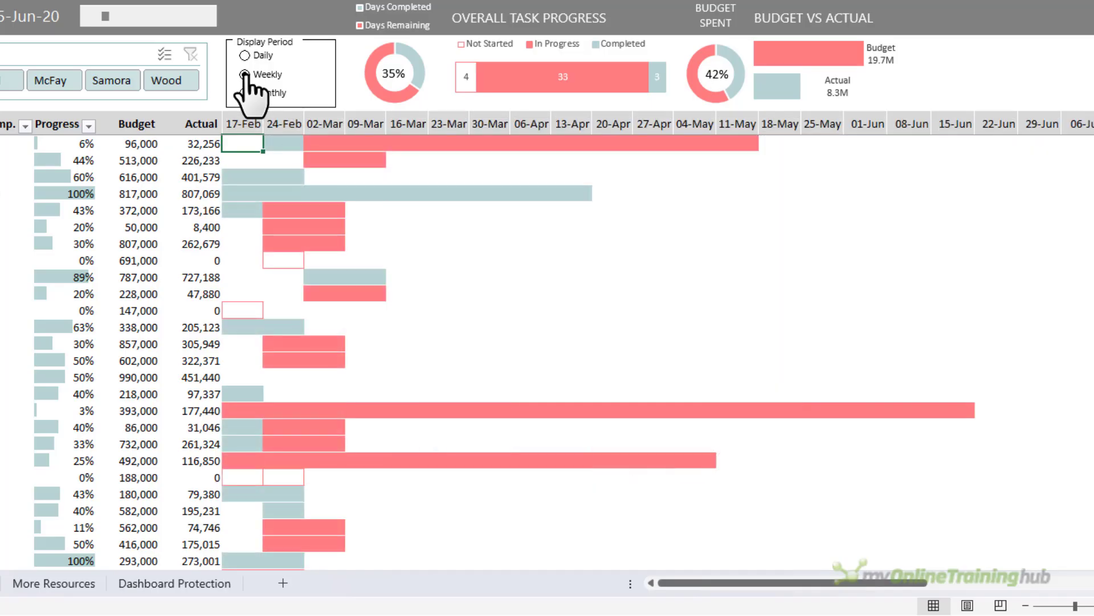
click(243, 93)
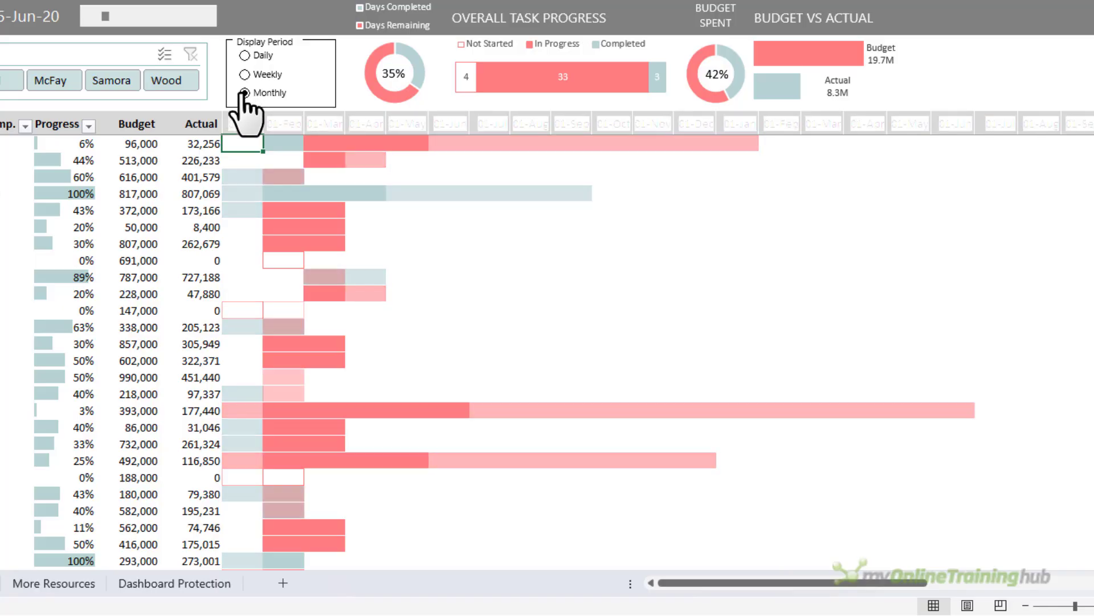